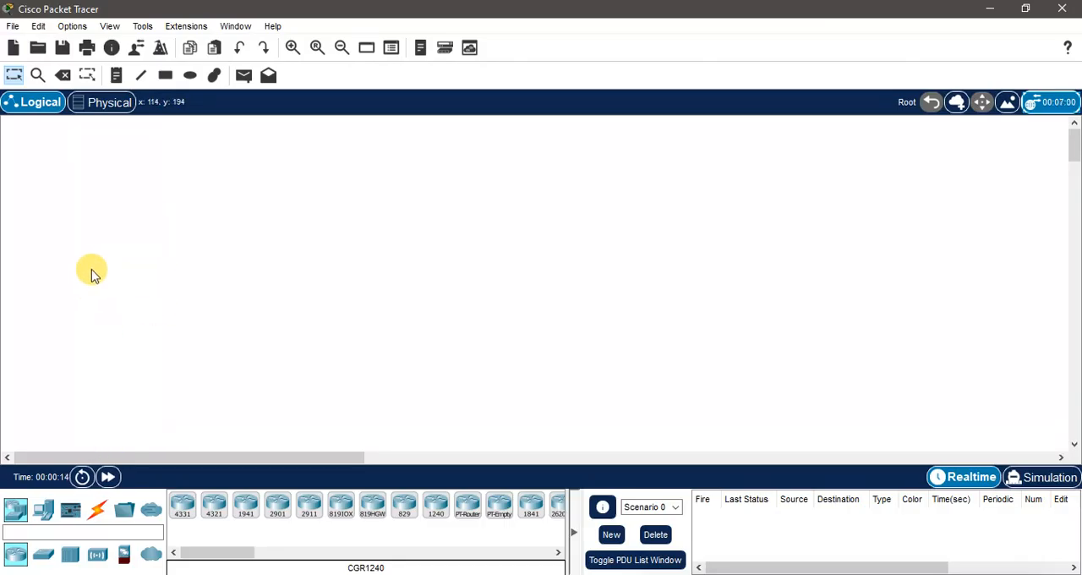
Step: Place two end-device PCs side by side near the upper part of the empty logical workspace
left_click(34, 511)
left_click(15, 508)
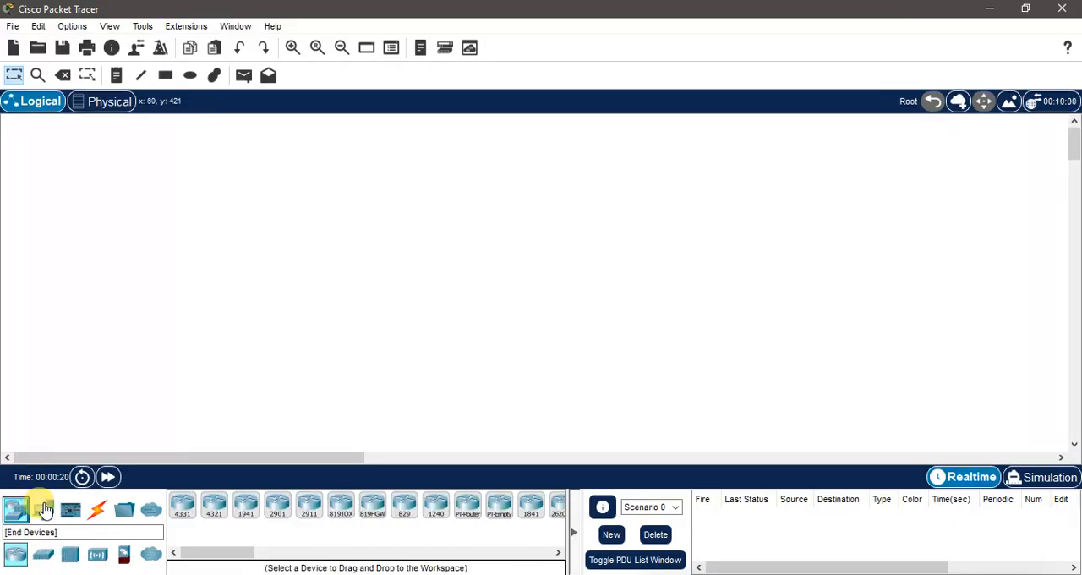
left_click(47, 513)
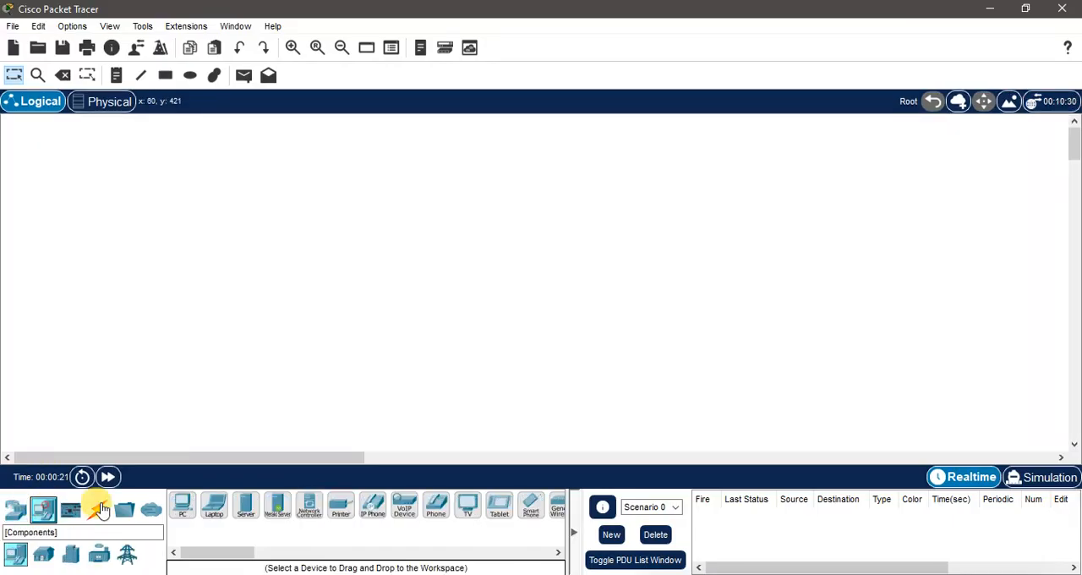
left_click(186, 508)
left_click(137, 194)
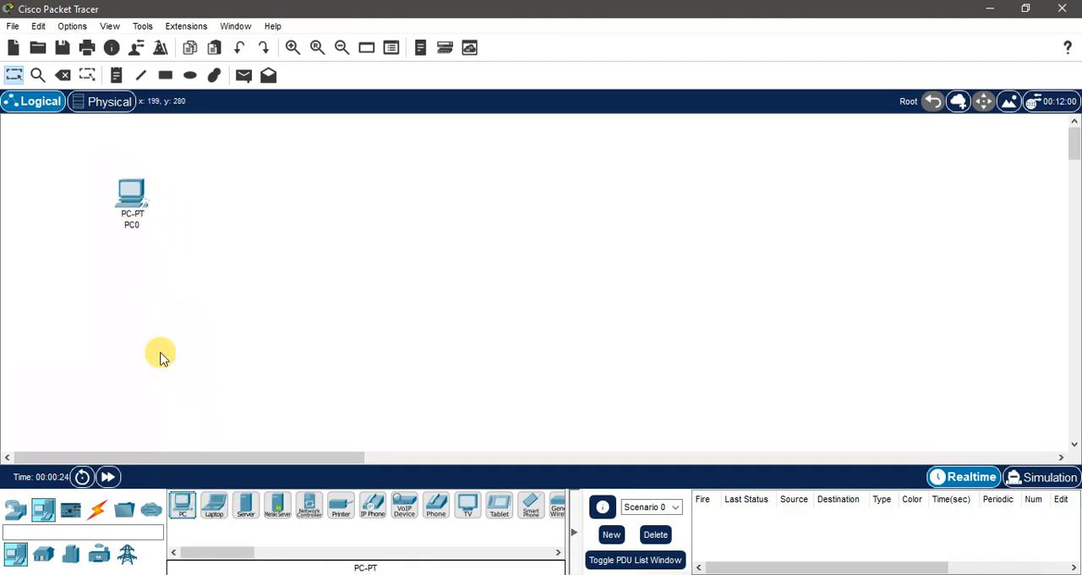
left_click(179, 500)
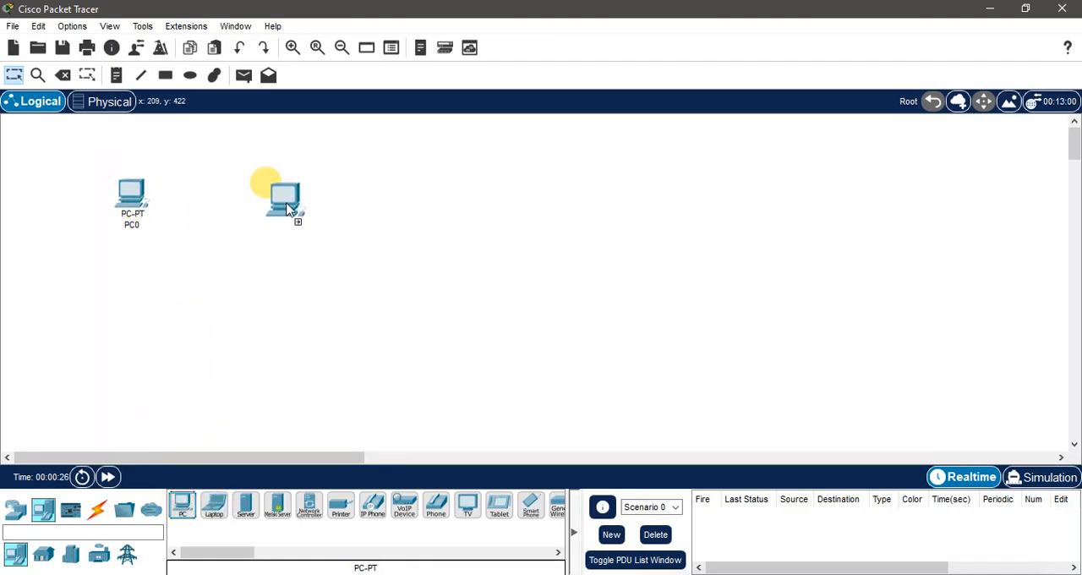
left_click(267, 184)
left_click_drag(285, 206, 269, 200)
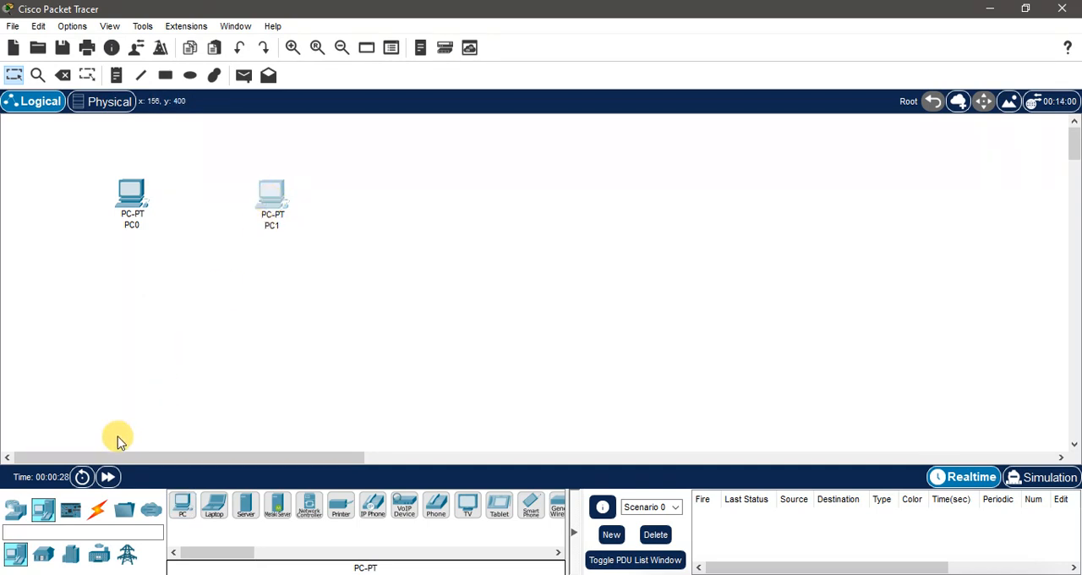
Step: Bring up the connection cable types and shift PC1 slightly farther from PC0, roughly level with it
left_click(94, 512)
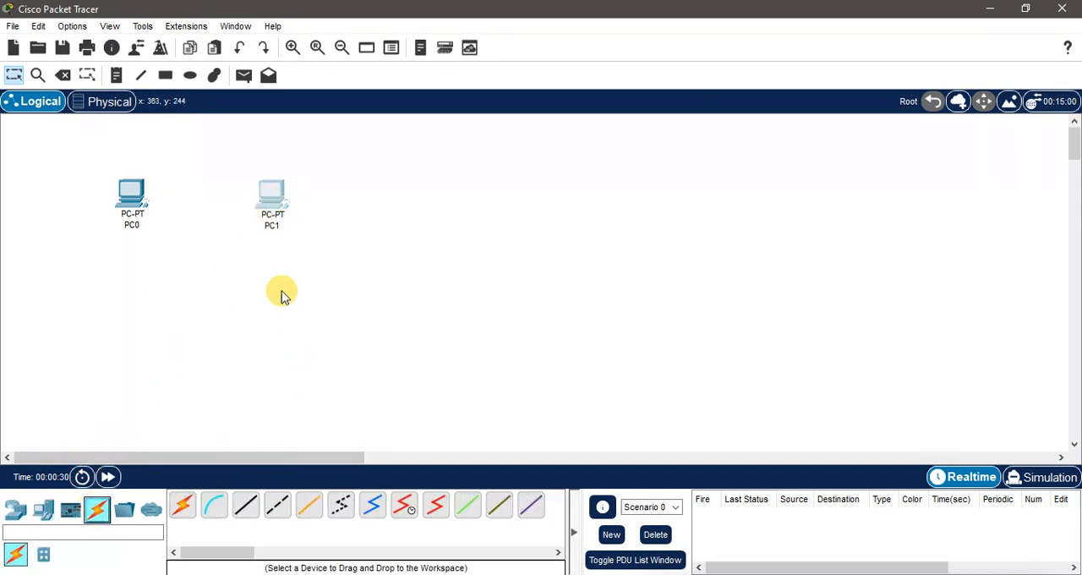
left_click_drag(269, 196, 288, 202)
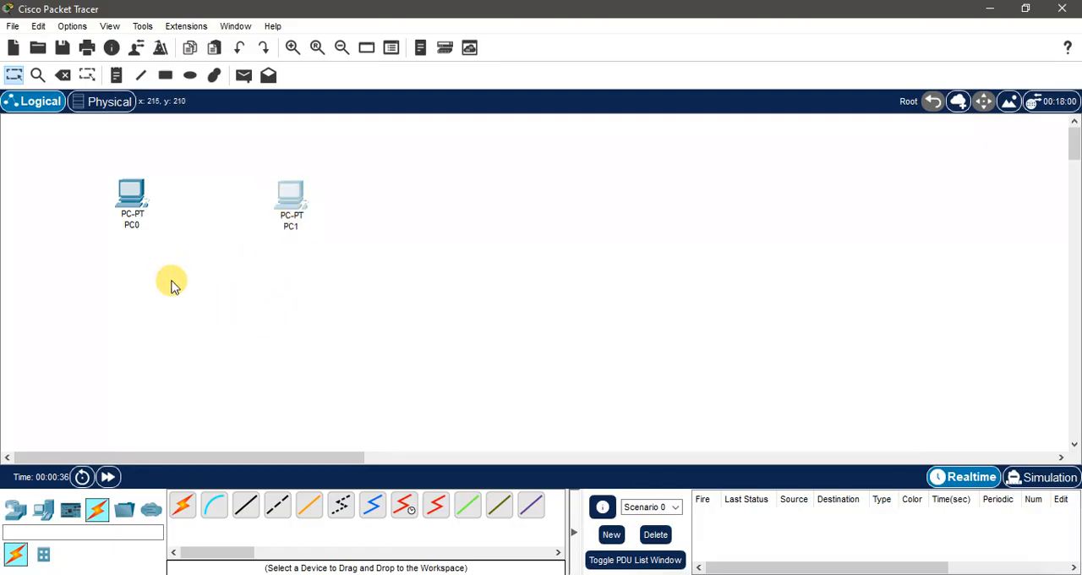
left_click_drag(296, 205, 293, 202)
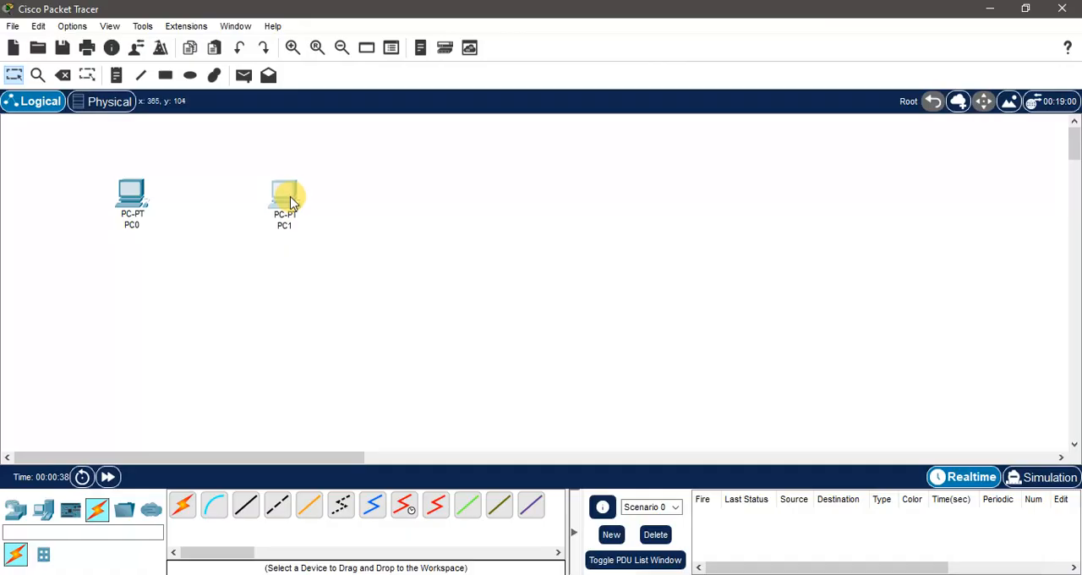
Step: Power off PC0, replace its network module with a PT-HOST-NM-1CGE, and power it back on
left_click(133, 200)
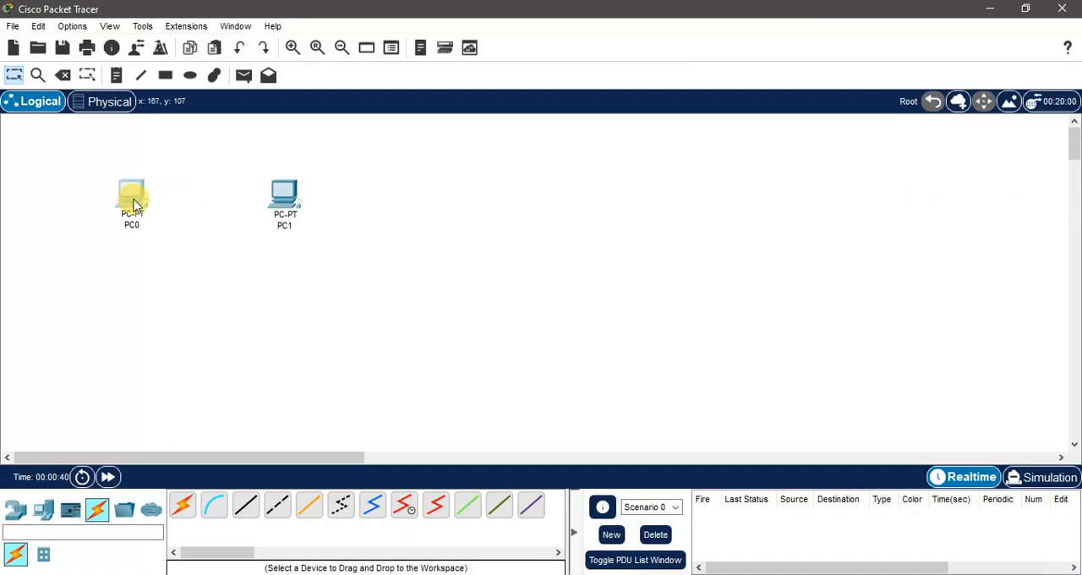
scroll(541, 270, "down", 3)
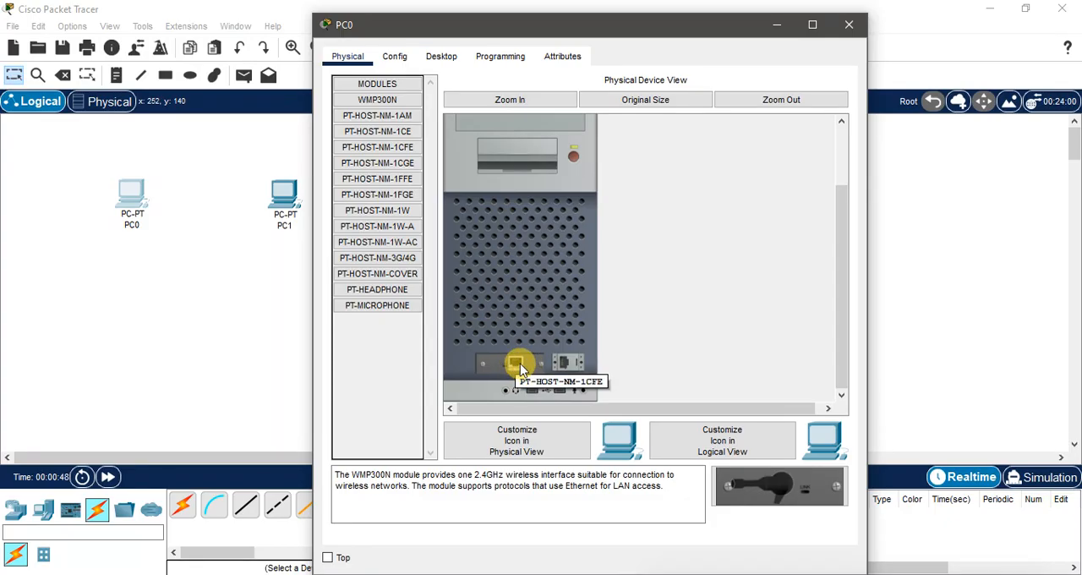
left_click(572, 160)
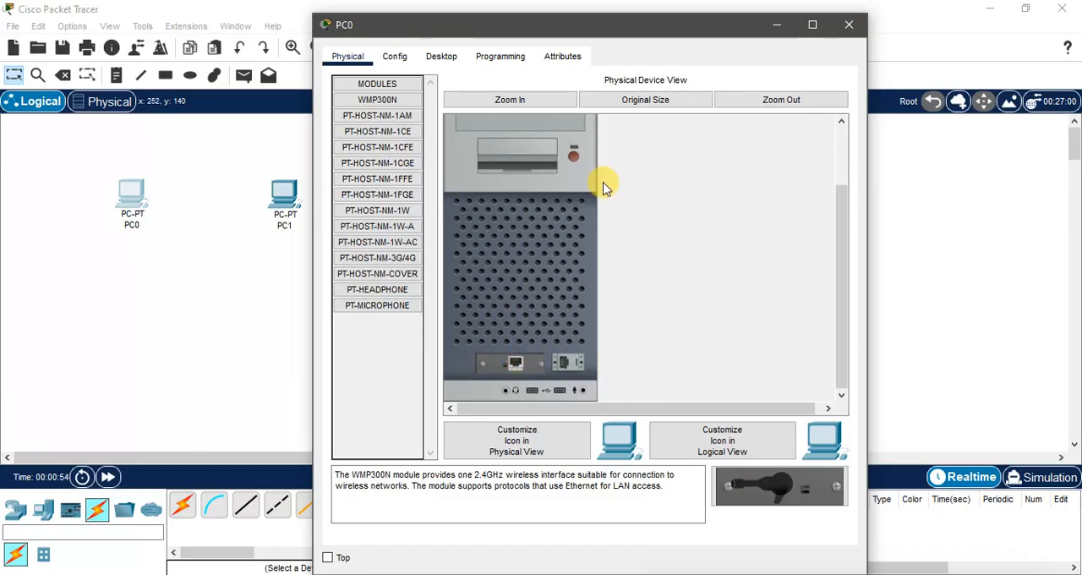
left_click_drag(516, 363, 387, 357)
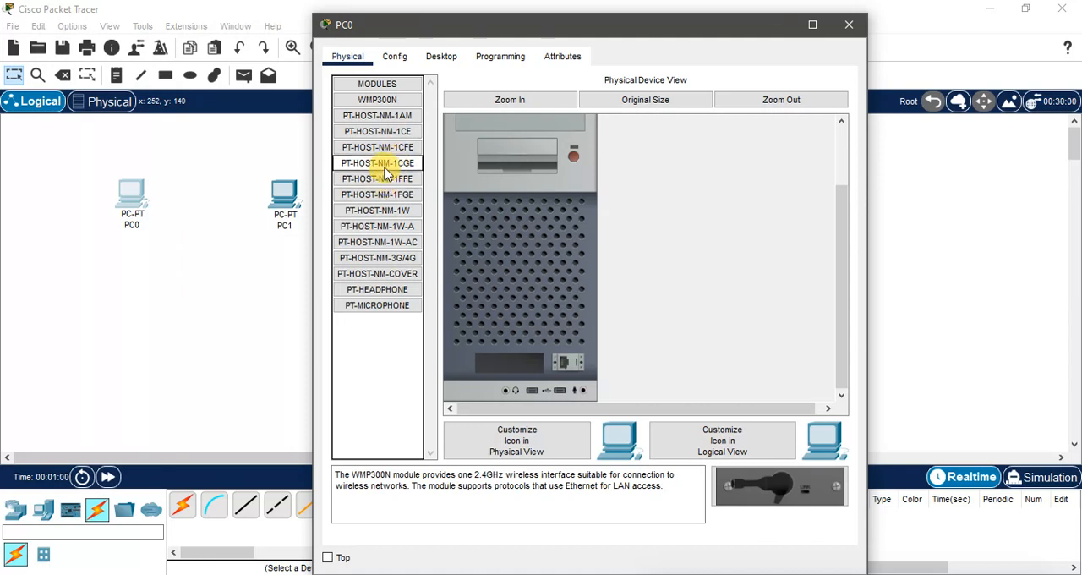
left_click_drag(379, 163, 519, 366)
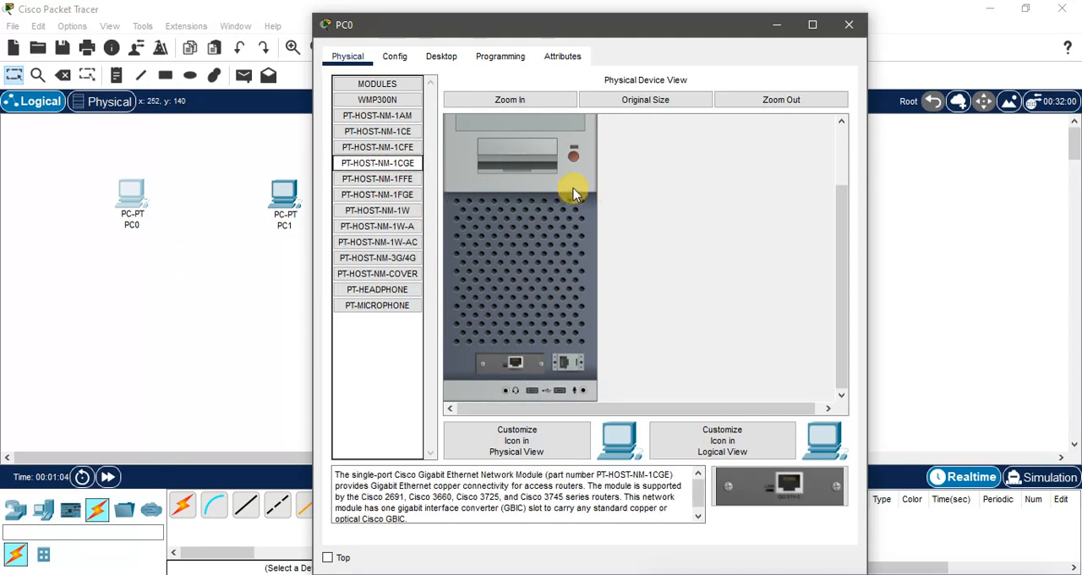
left_click(574, 159)
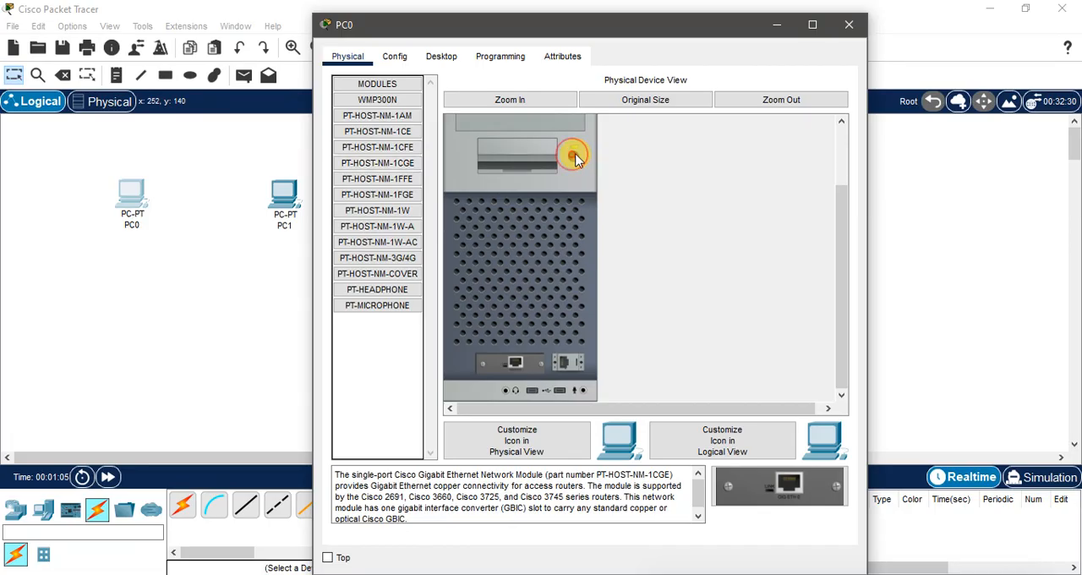
left_click(848, 25)
Step: Swap PC1's network module for a PT-HOST-NM-1CGE while it is powered off, and restore its power
left_click(285, 196)
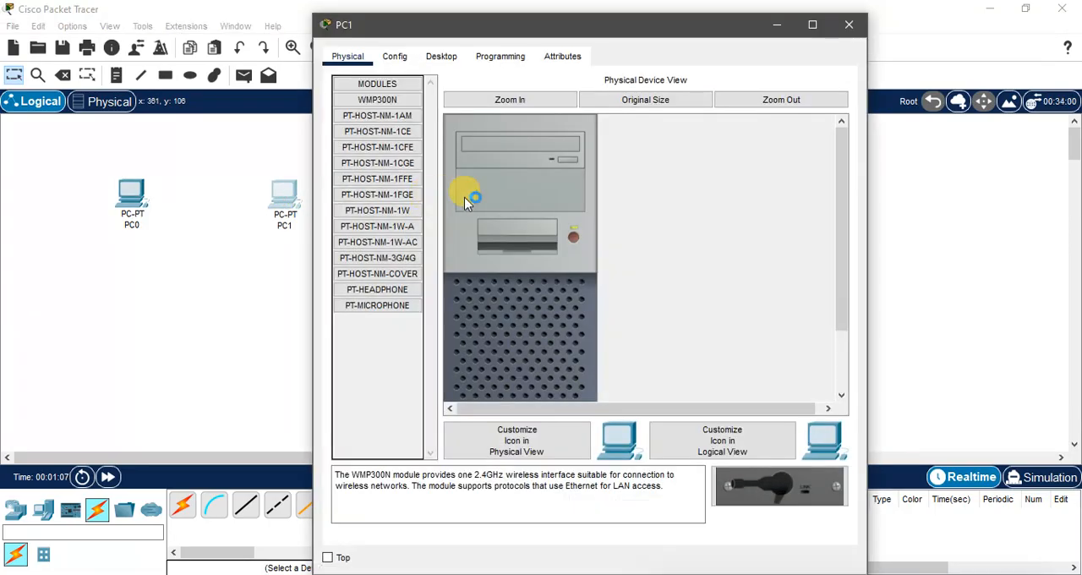
left_click(575, 237)
scroll(668, 234, "down", 2)
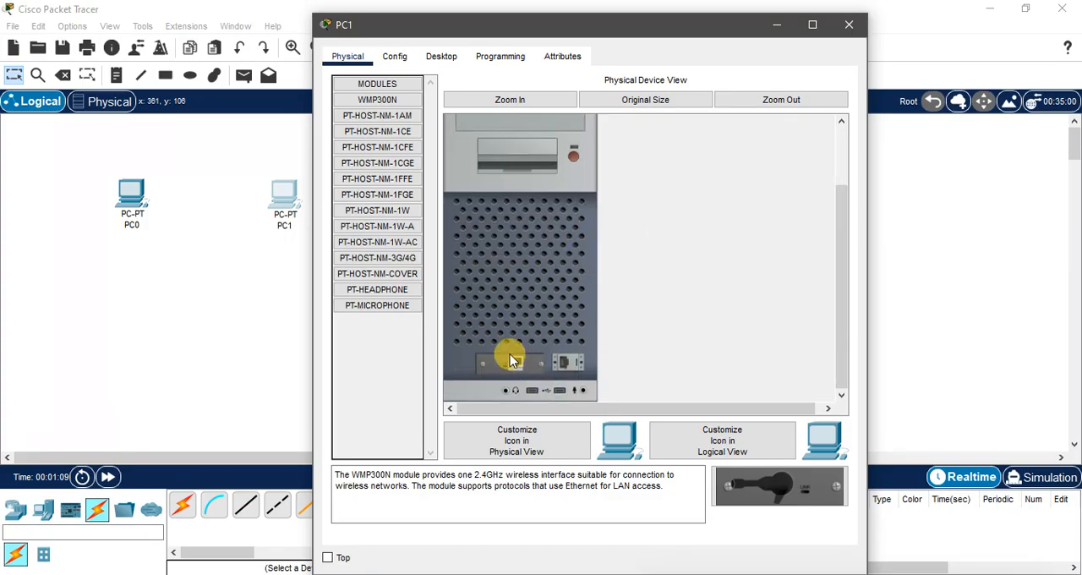
left_click_drag(510, 359, 387, 355)
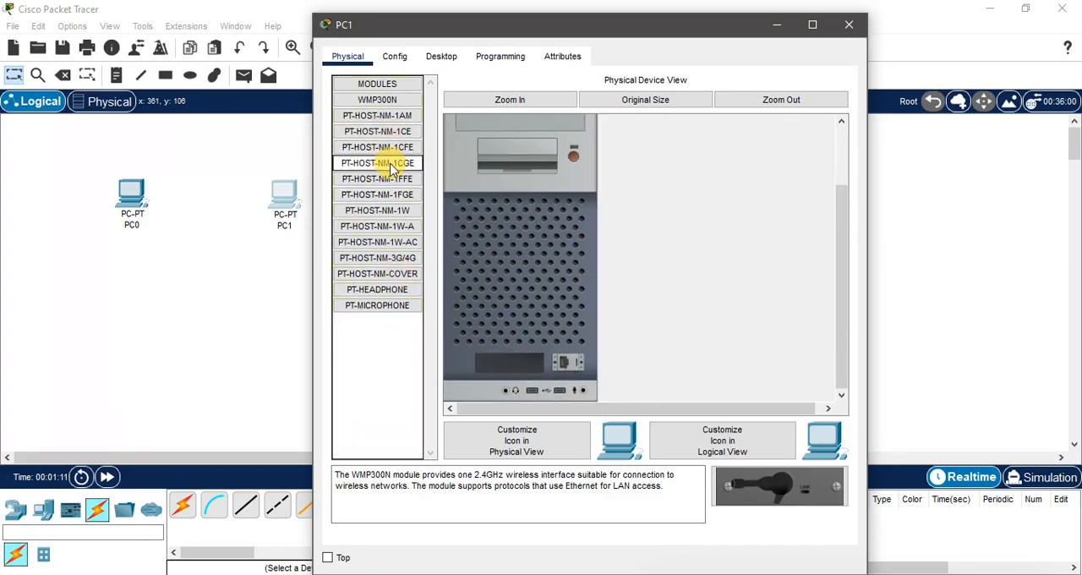
left_click_drag(386, 164, 476, 350)
left_click(572, 159)
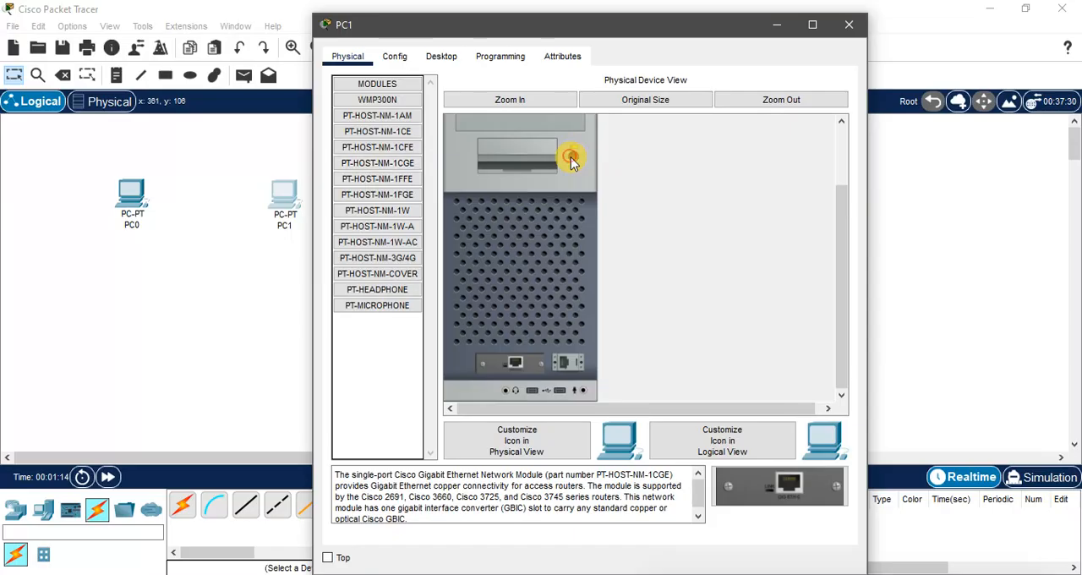
left_click(846, 24)
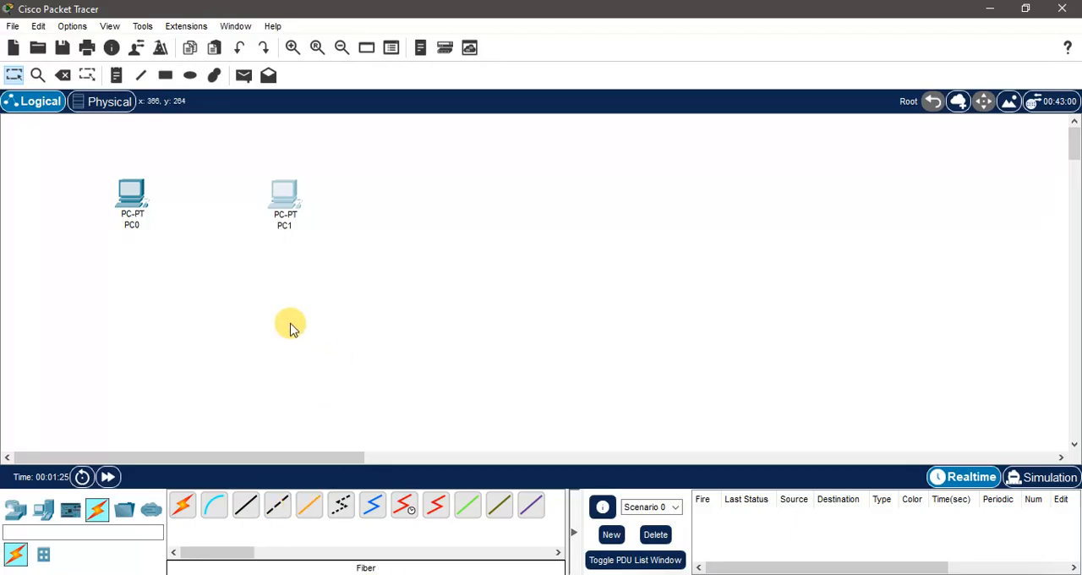
Step: Connect GigabitEthernet0 on PC0 to GigabitEthernet0 on PC1 with a Copper Cross-Over cable and level PC1 with PC0
left_click(282, 506)
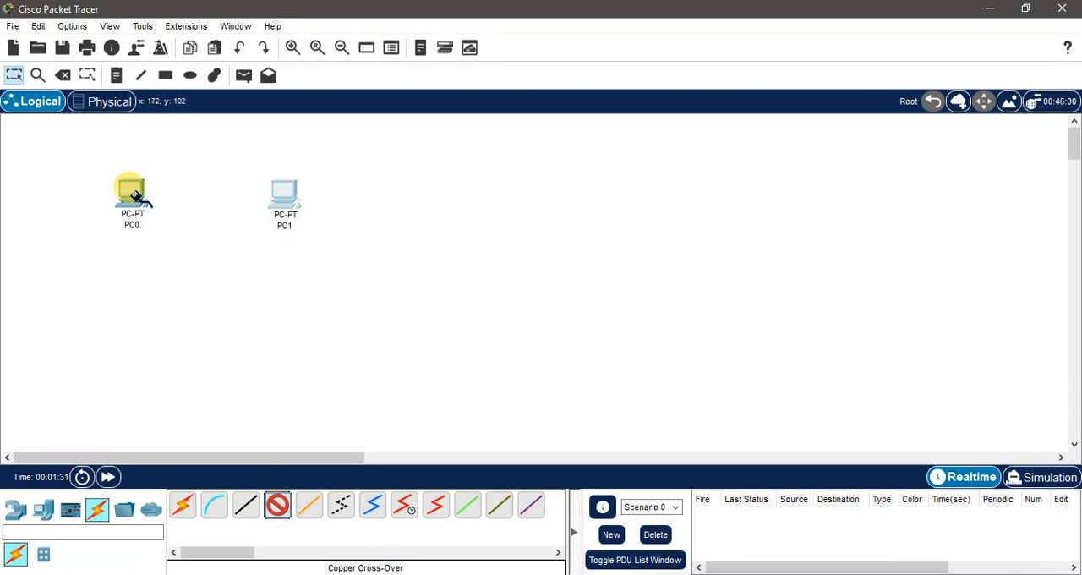
mouse_move(133, 197)
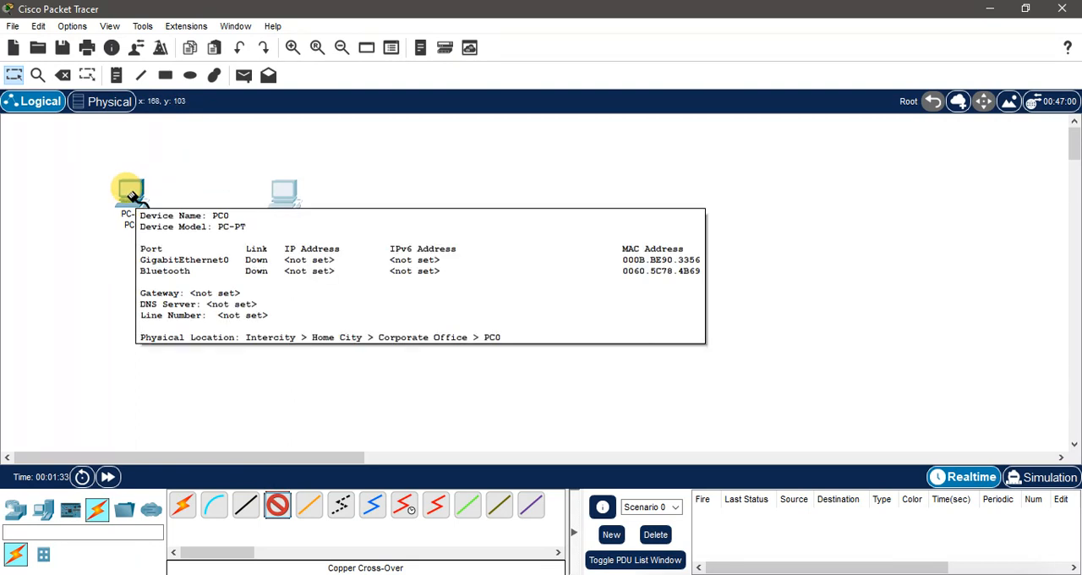
left_click(133, 196)
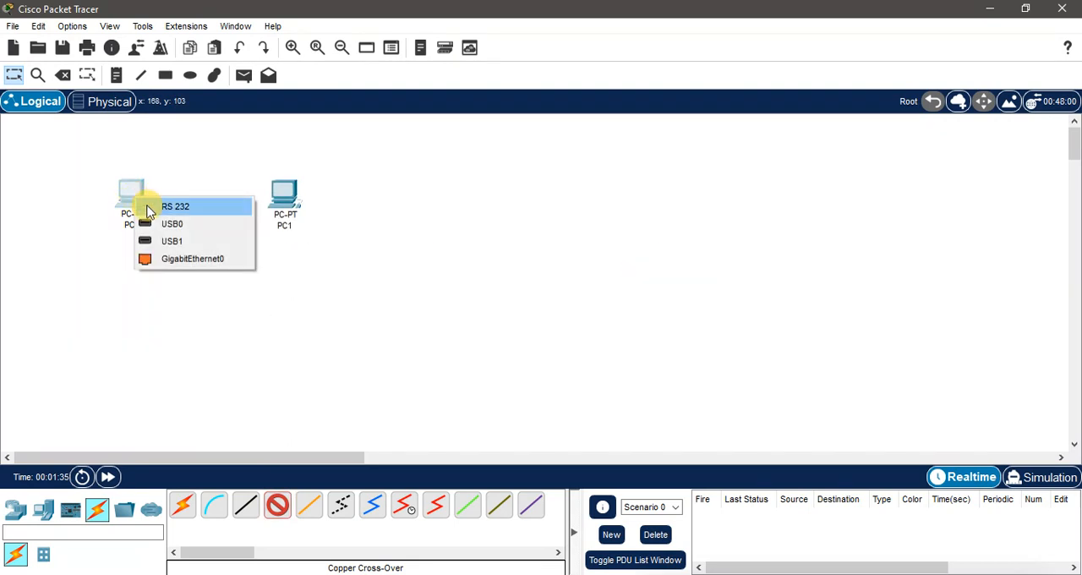
left_click(186, 260)
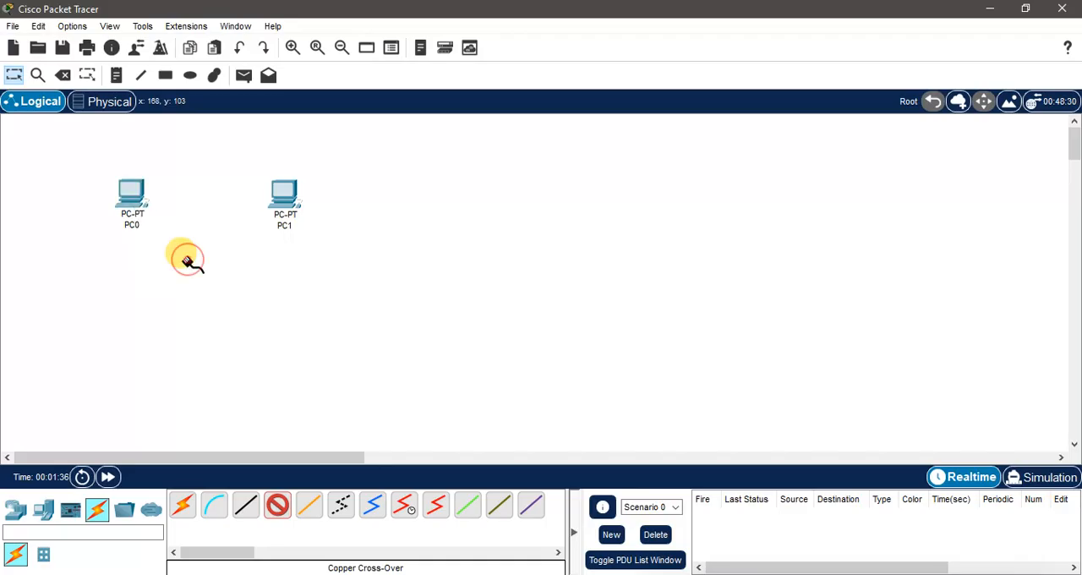
left_click(284, 196)
left_click(343, 263)
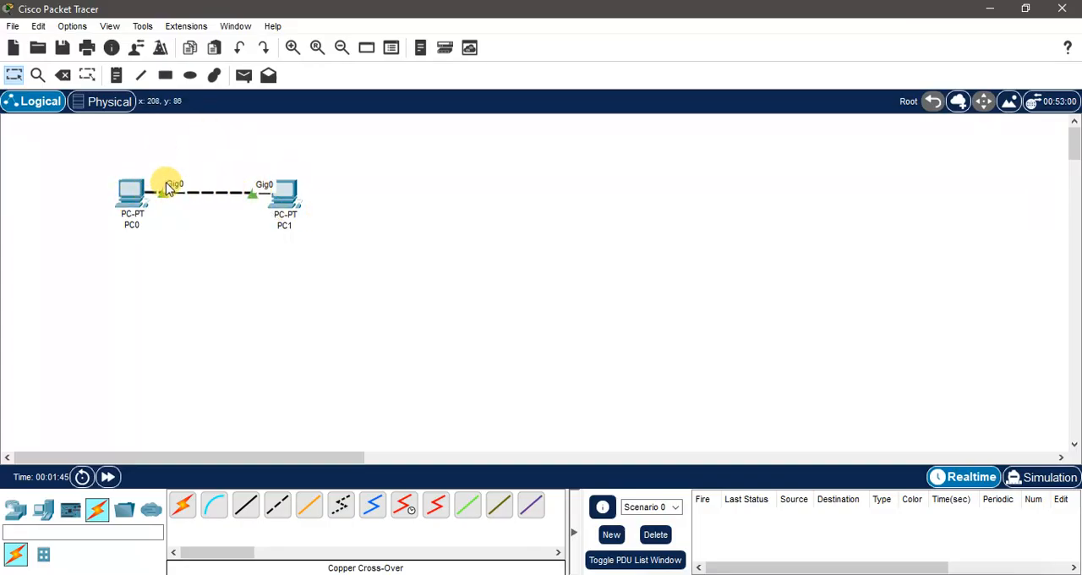
left_click(285, 195)
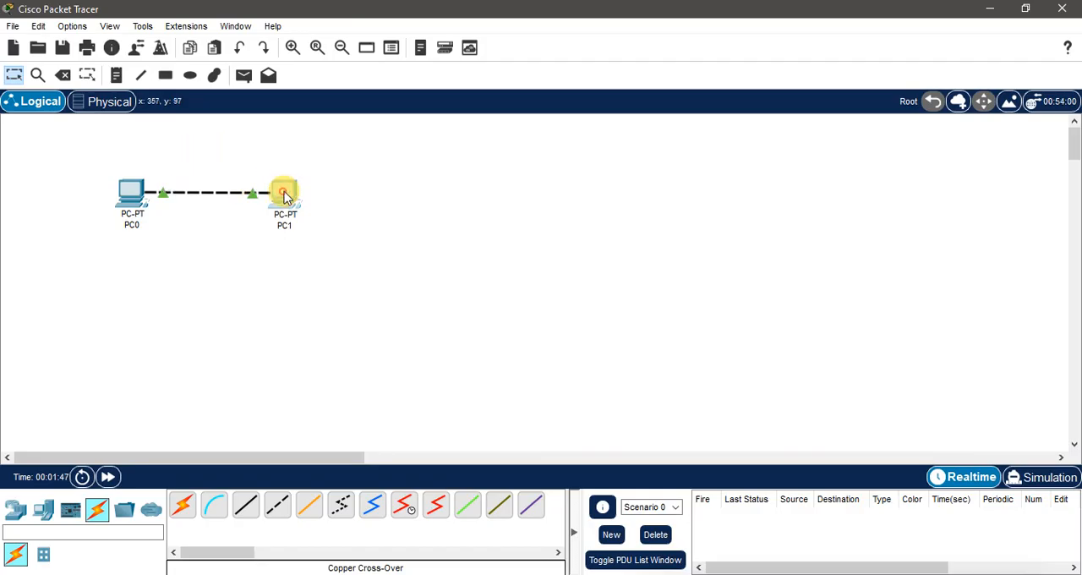
left_click_drag(284, 190, 283, 192)
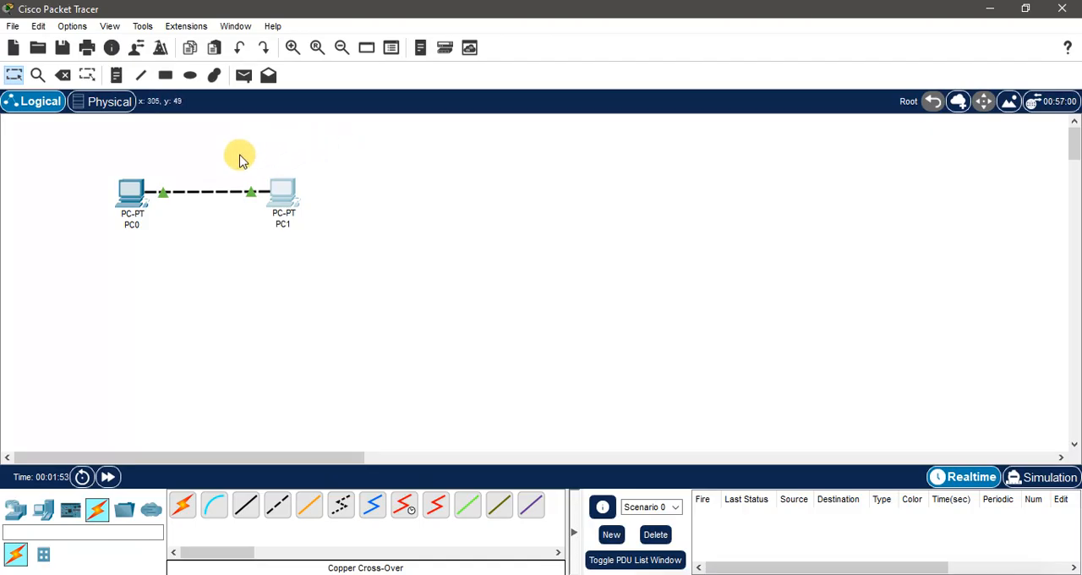
Step: Configure PC0 with static IPv4 address 192.168.99.2, subnet mask 255.255.255.0, default gateway 192.168.99.1 and DNS server 8.8.8.8
left_click(134, 197)
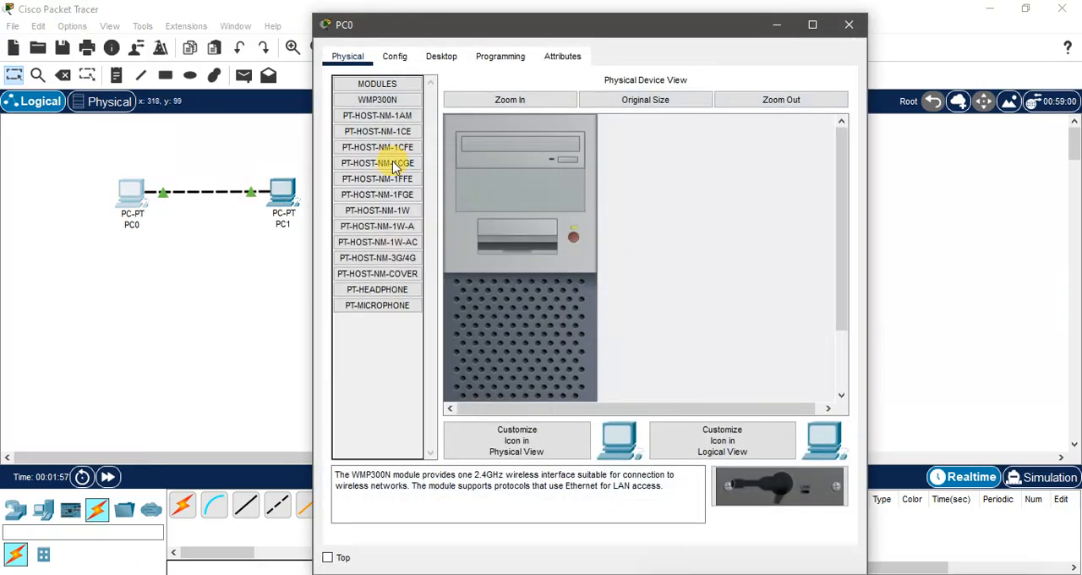
left_click(439, 58)
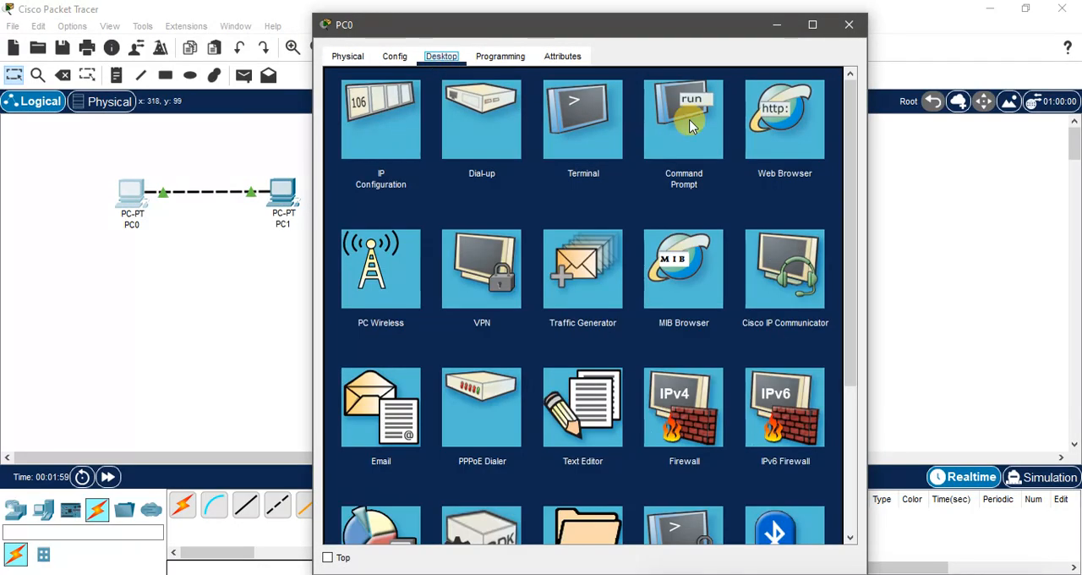
left_click(390, 120)
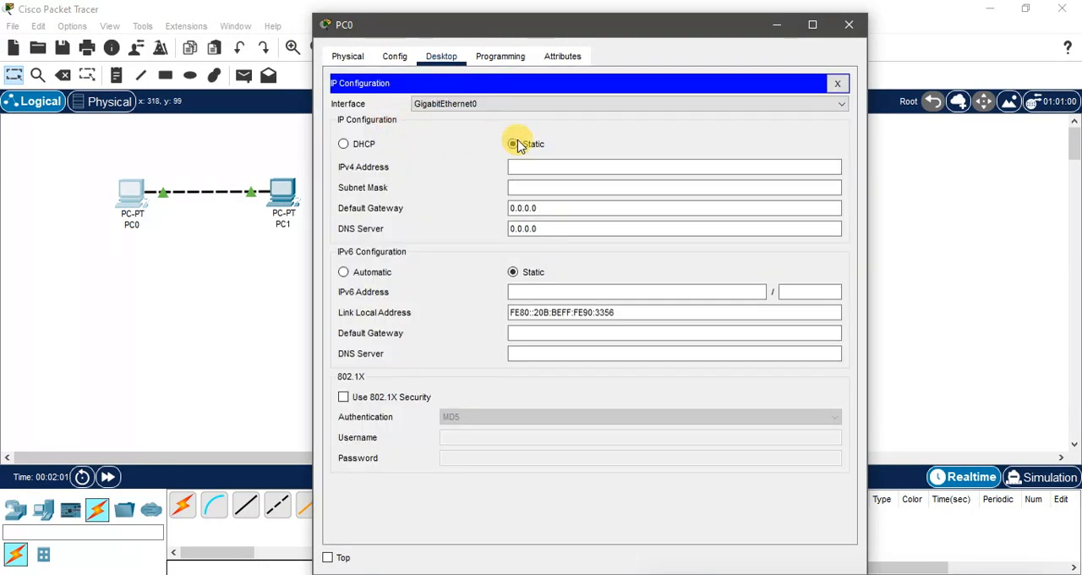
left_click(511, 166)
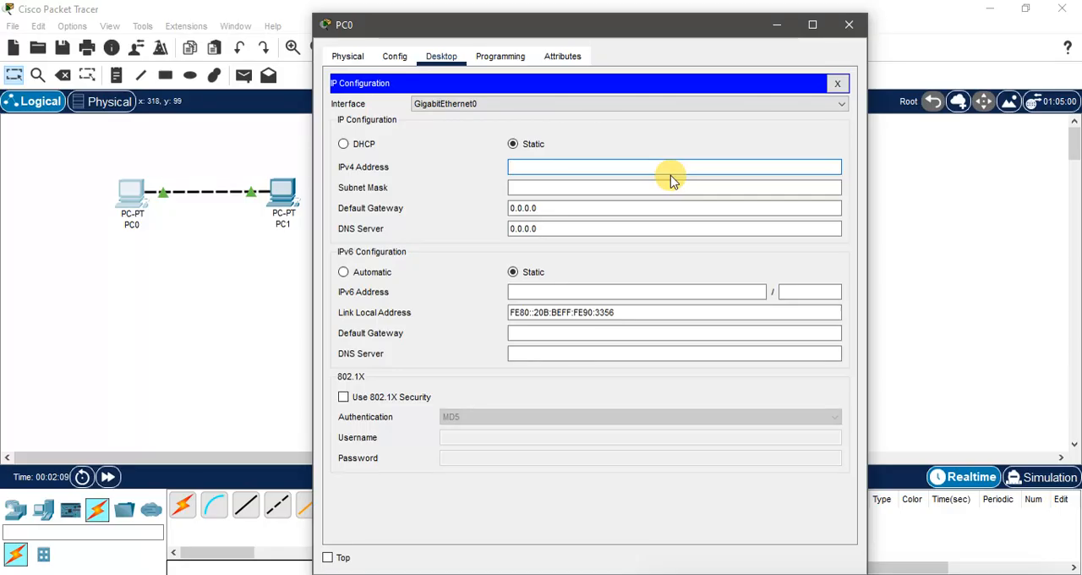
type("192.168.99.2")
left_click(634, 181)
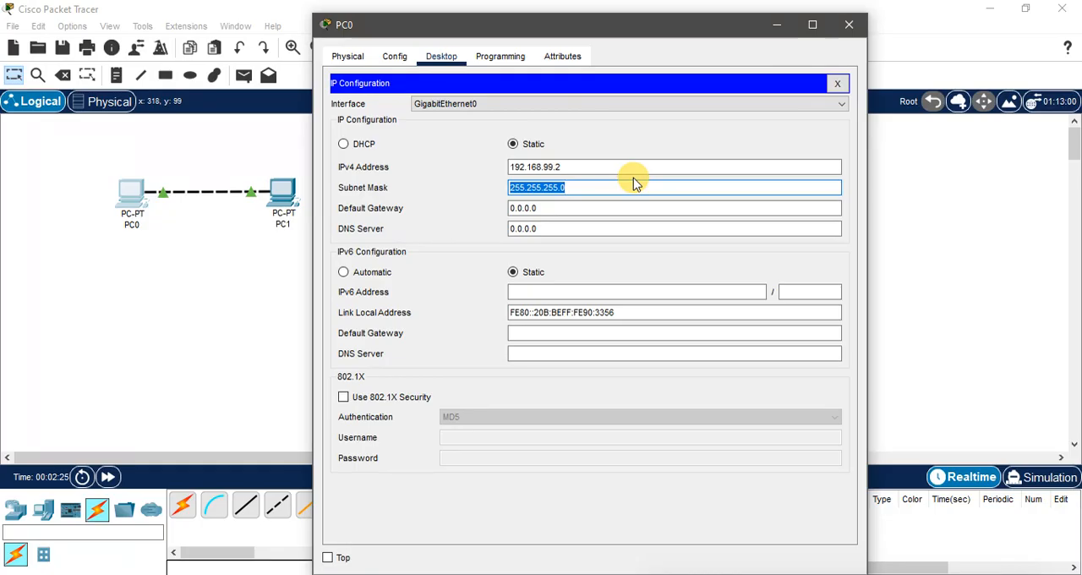
key("Tab")
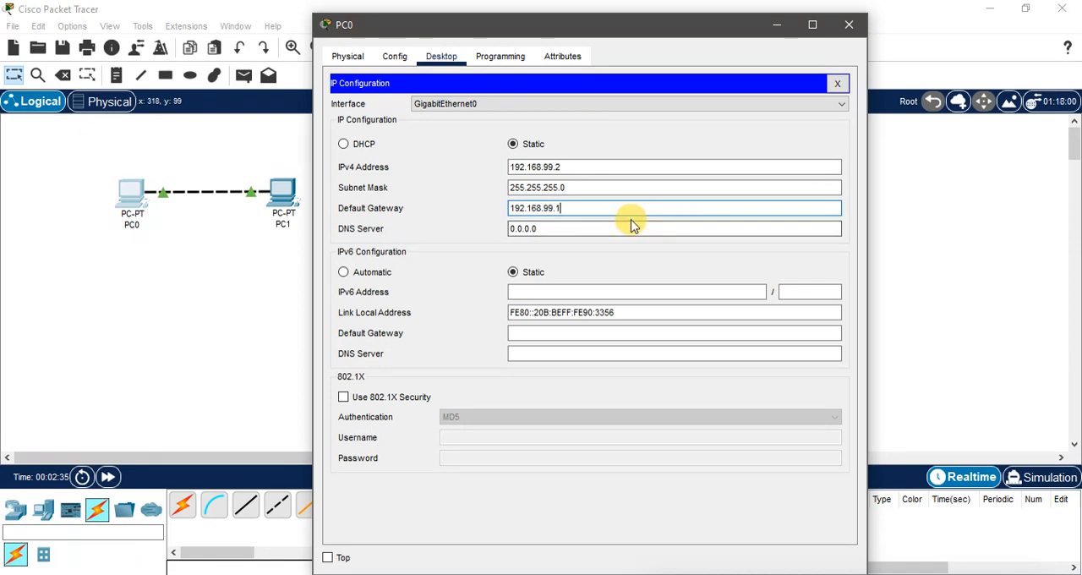
key("Tab")
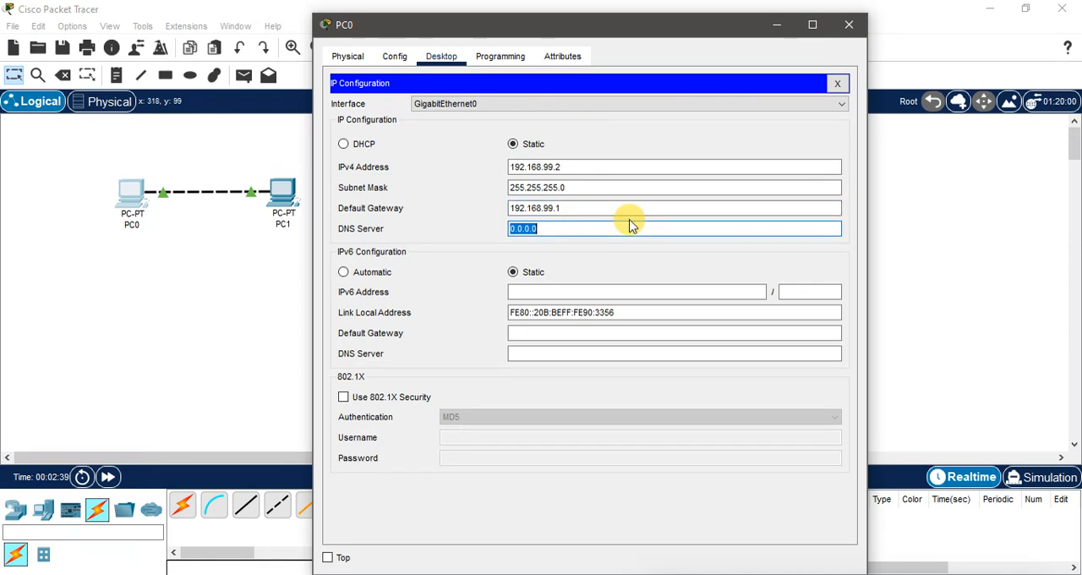
type("8.8.8.8")
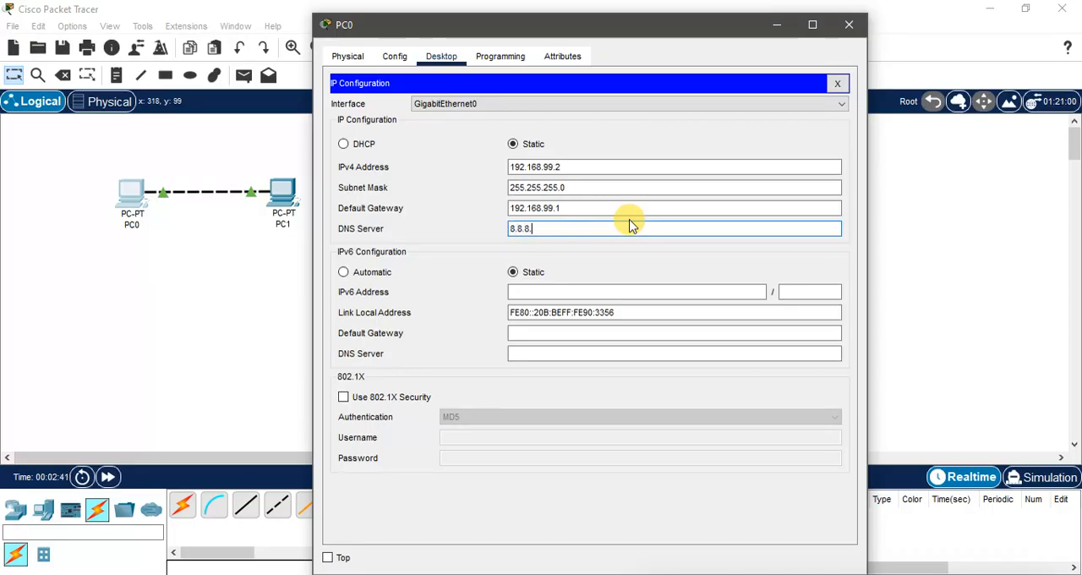
left_click(848, 25)
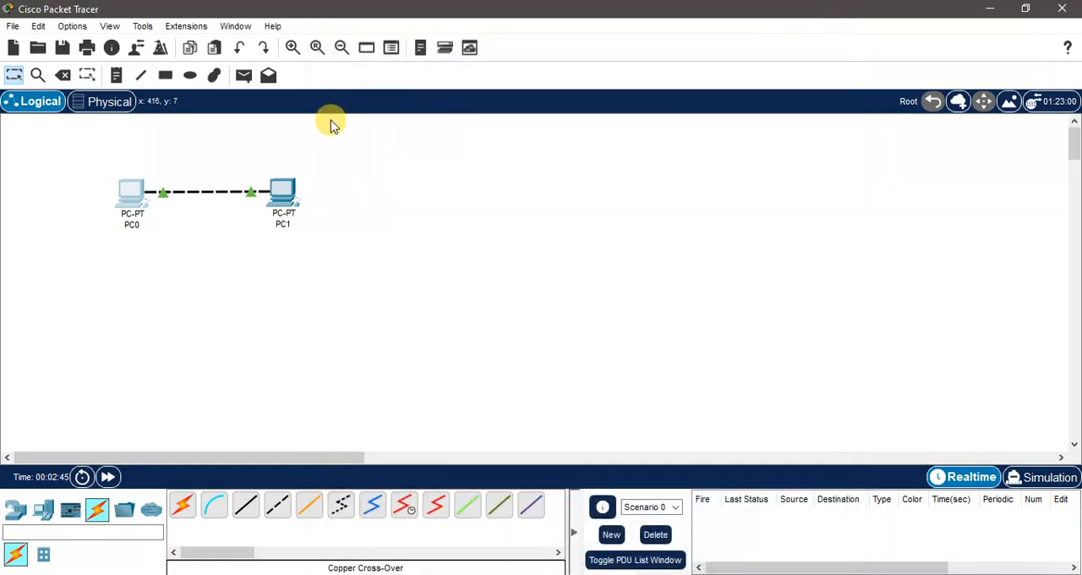
Step: Configure PC1 with static IPv4 address 192.168.99.3, subnet mask 255.255.255.0, default gateway 192.168.99.1 and DNS server 8.8.8.8
left_click(285, 201)
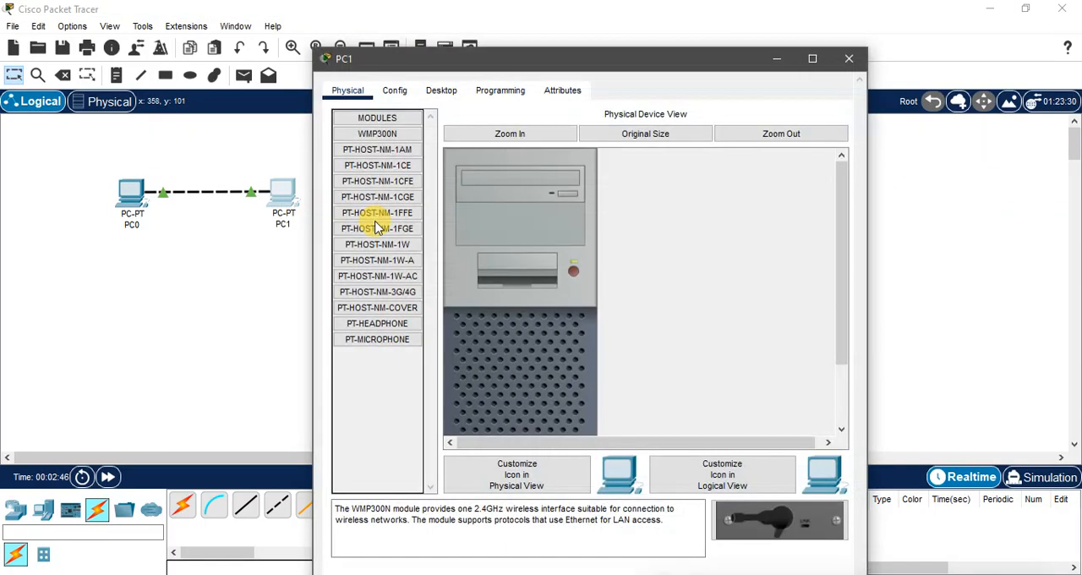
left_click(441, 91)
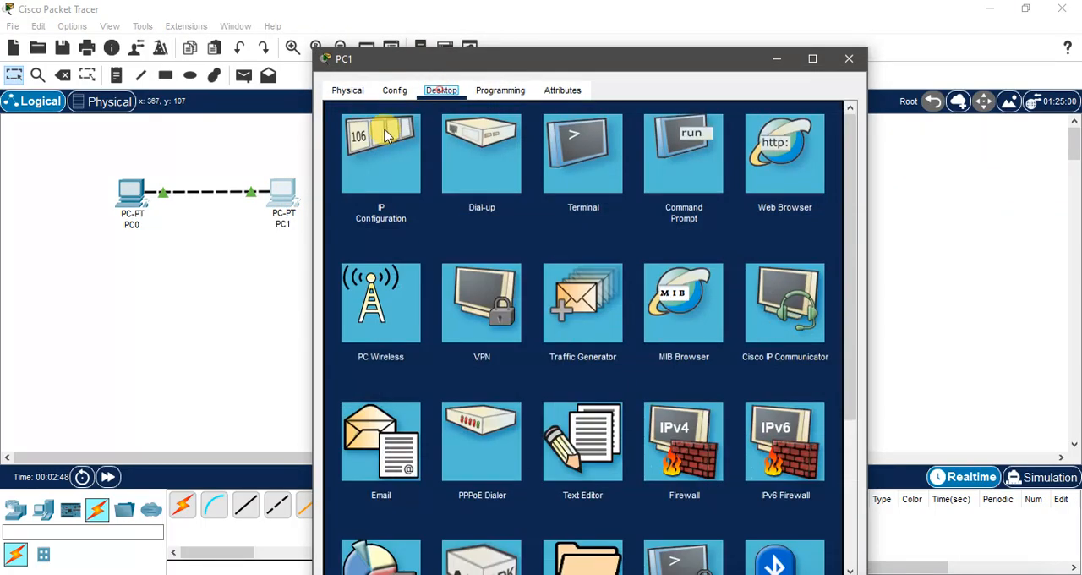
left_click(381, 148)
left_click(531, 201)
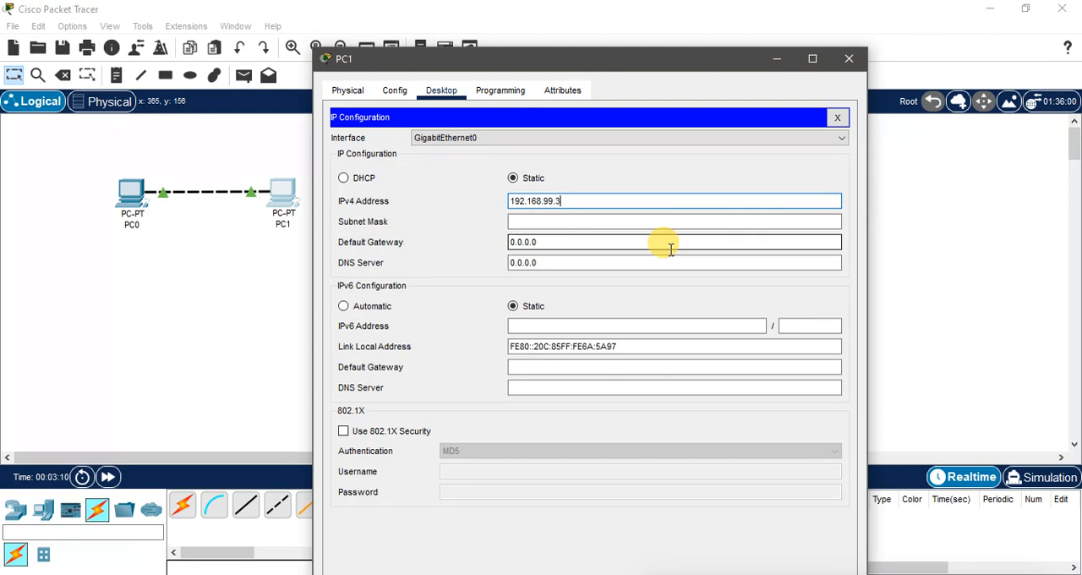
key("Tab")
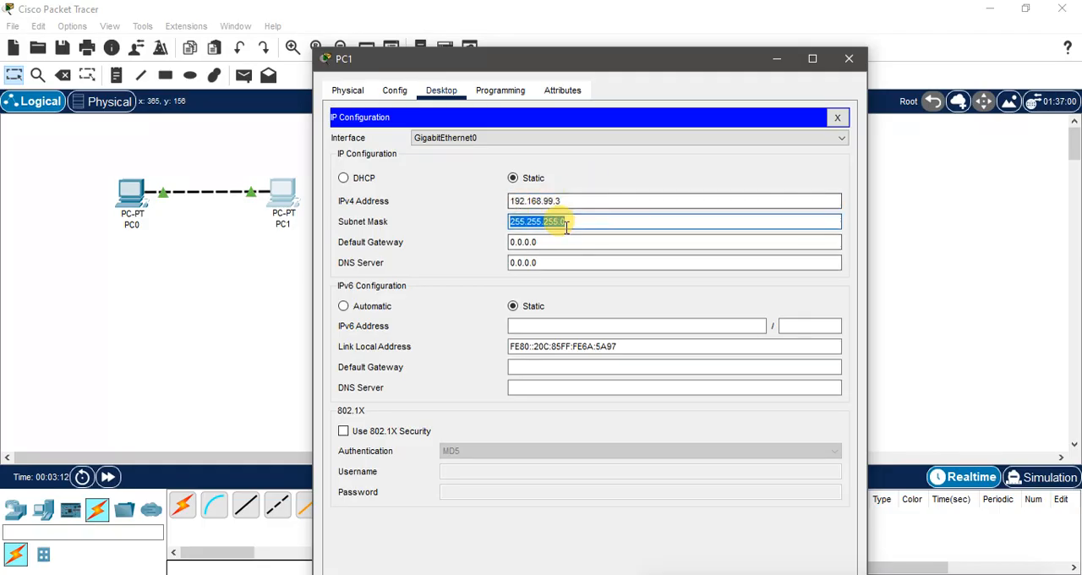
key("Tab")
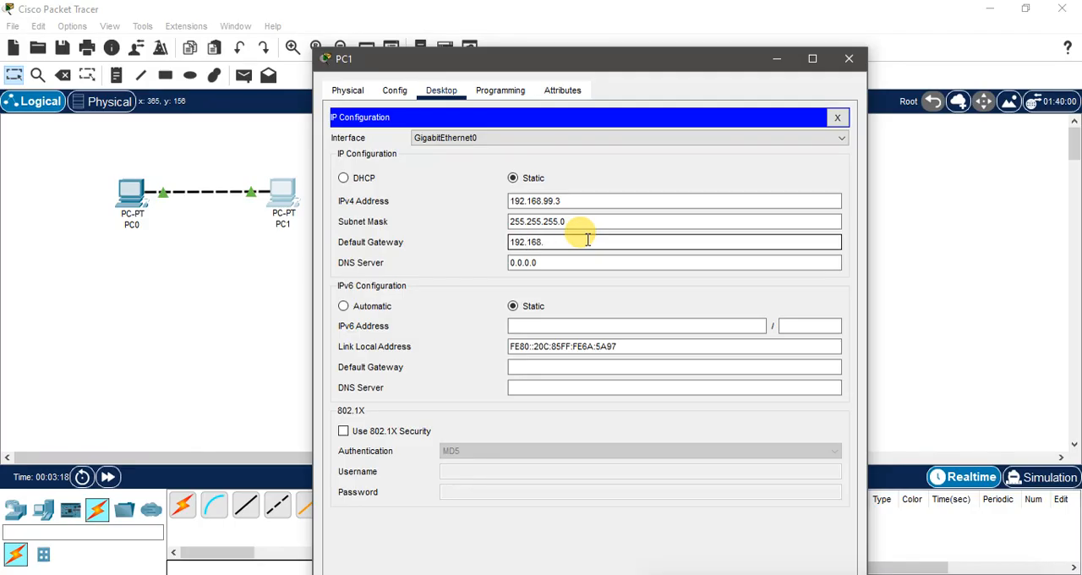
type("192.168.99.1")
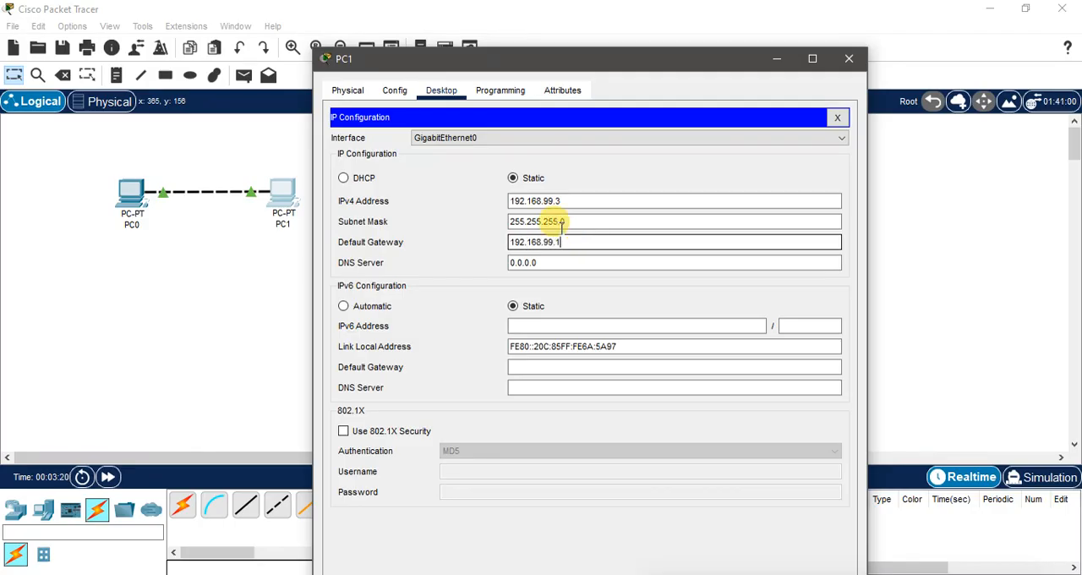
left_click(546, 267)
left_click_drag(546, 268, 595, 270)
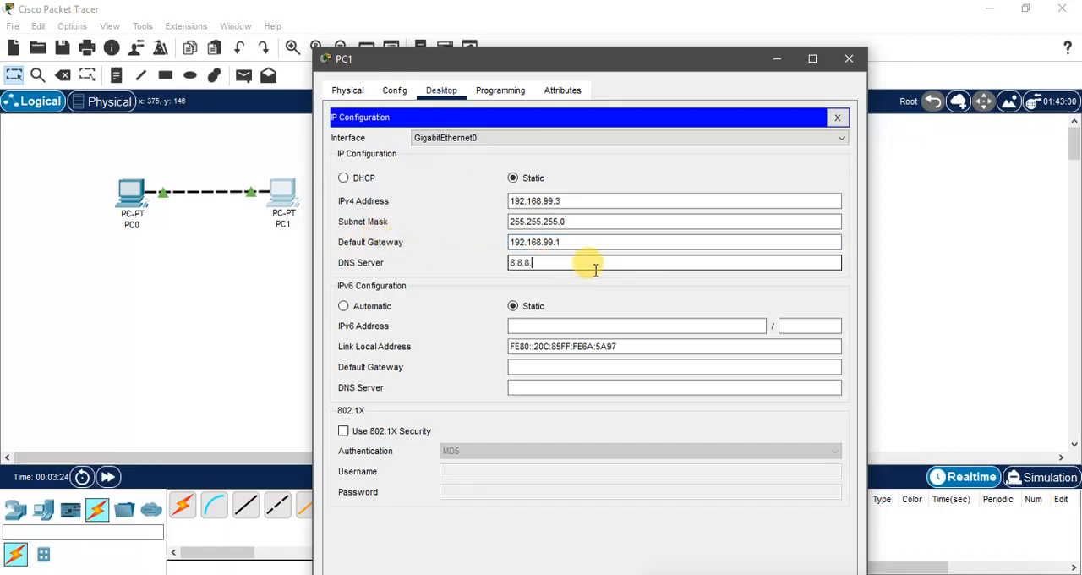
left_click(848, 58)
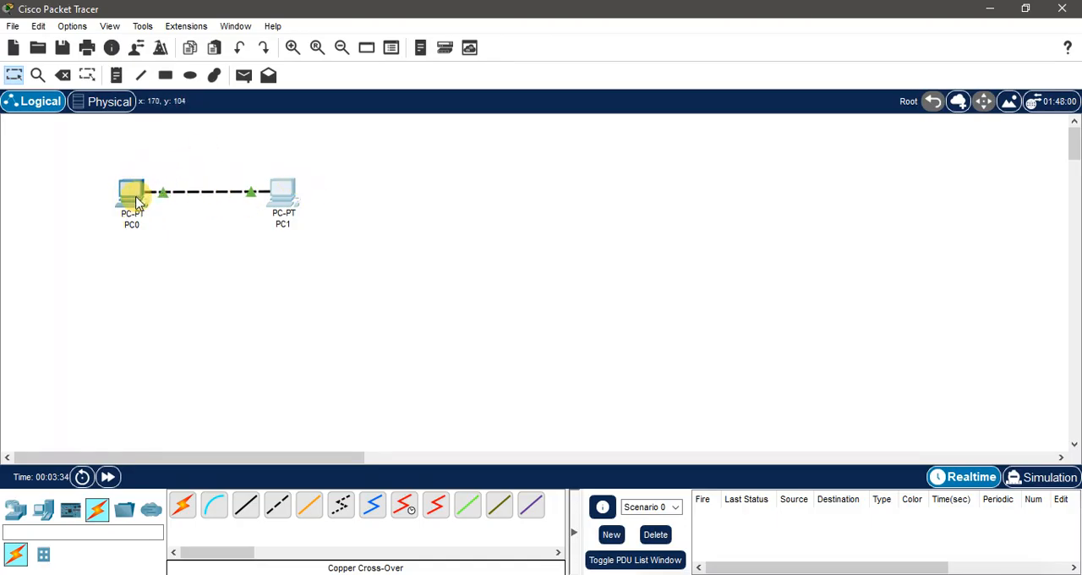
Step: Check the address summaries of both PCs and ping PC0 at 192.168.99.2 from PC1's command prompt
mouse_move(130, 198)
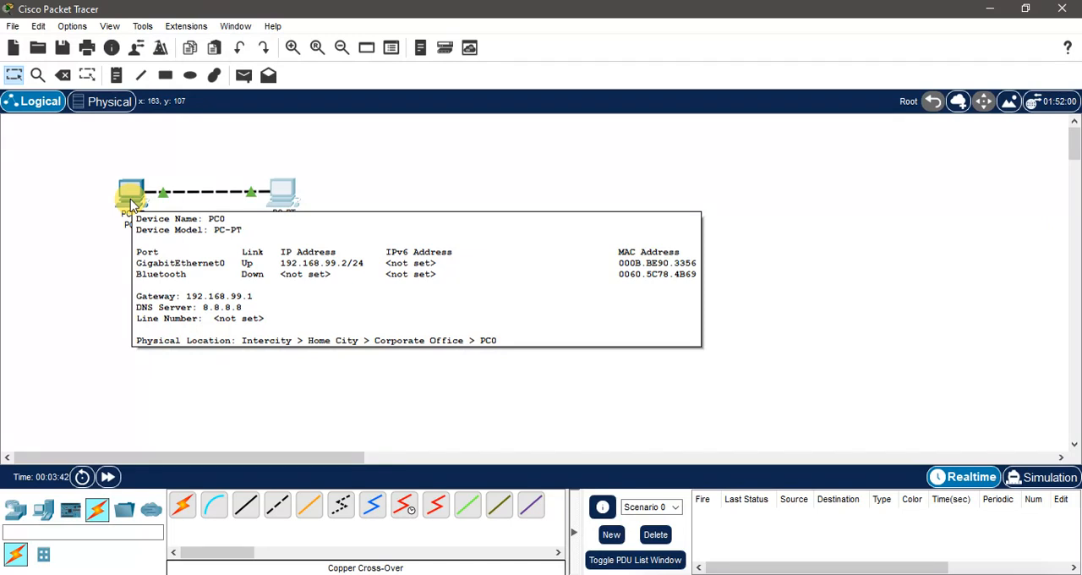
mouse_move(282, 198)
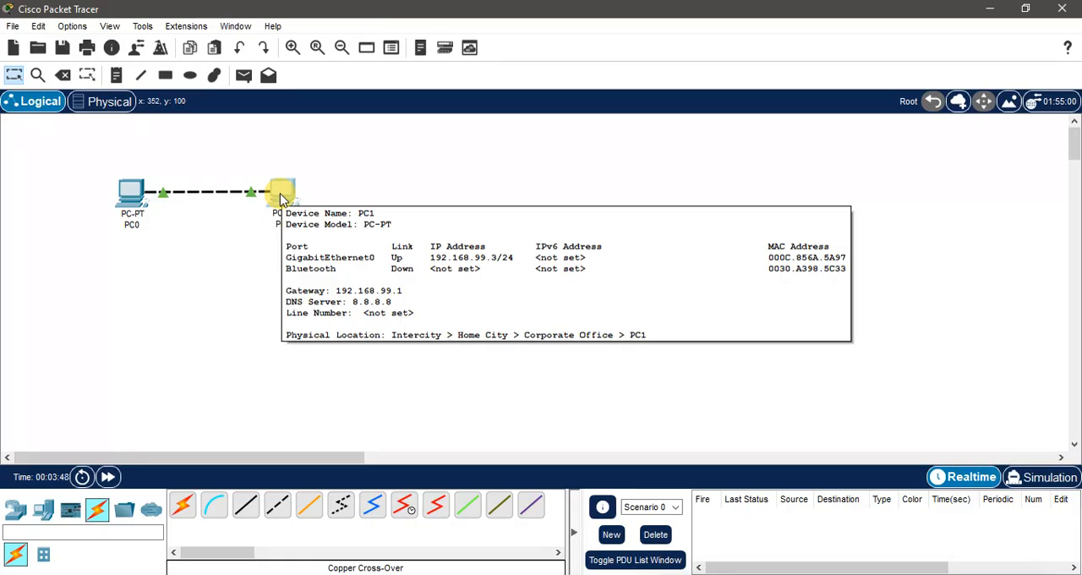
left_click(390, 165)
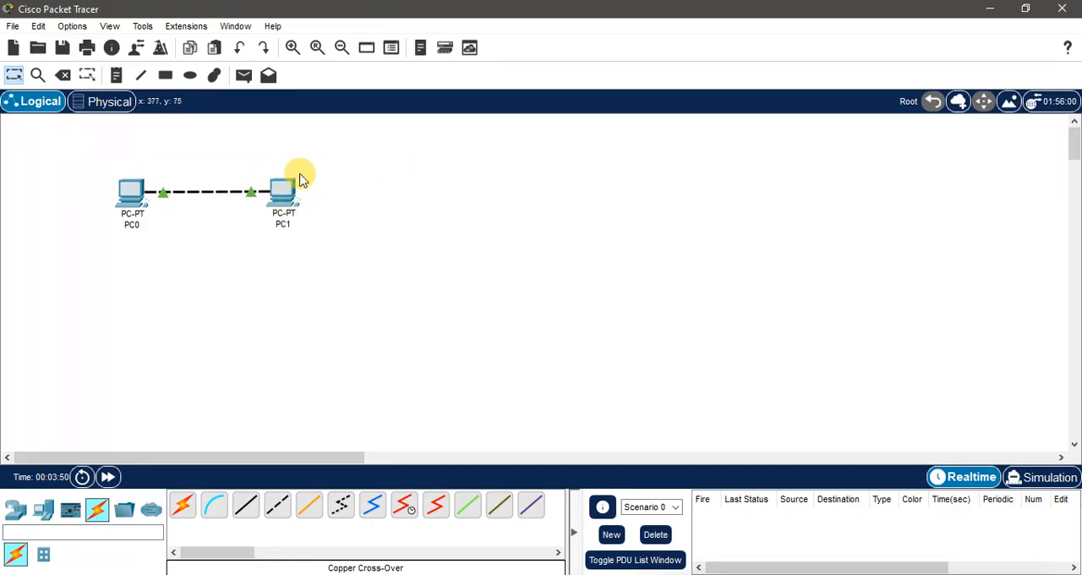
mouse_move(282, 194)
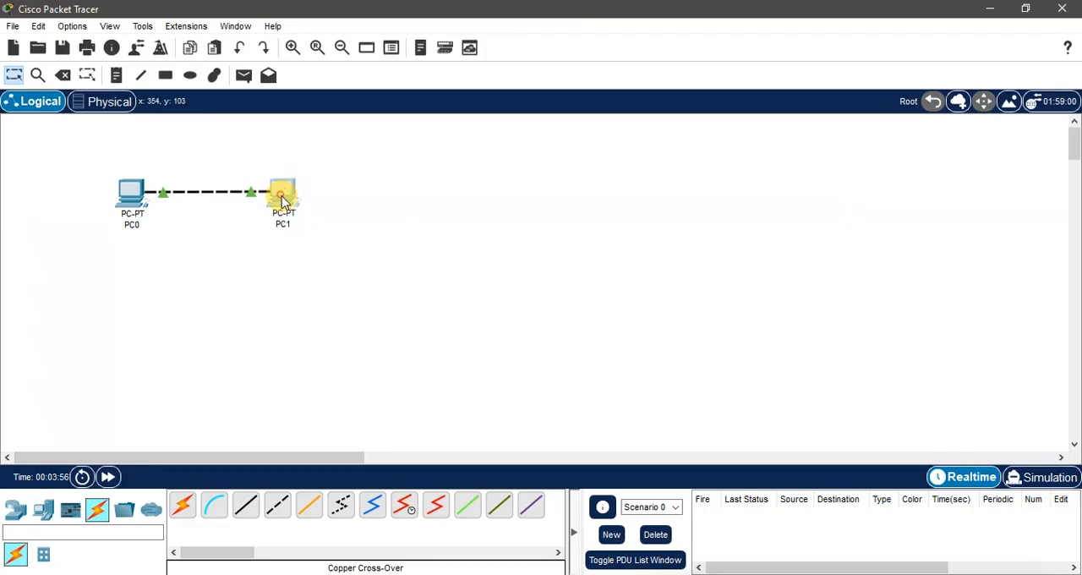
left_click(283, 196)
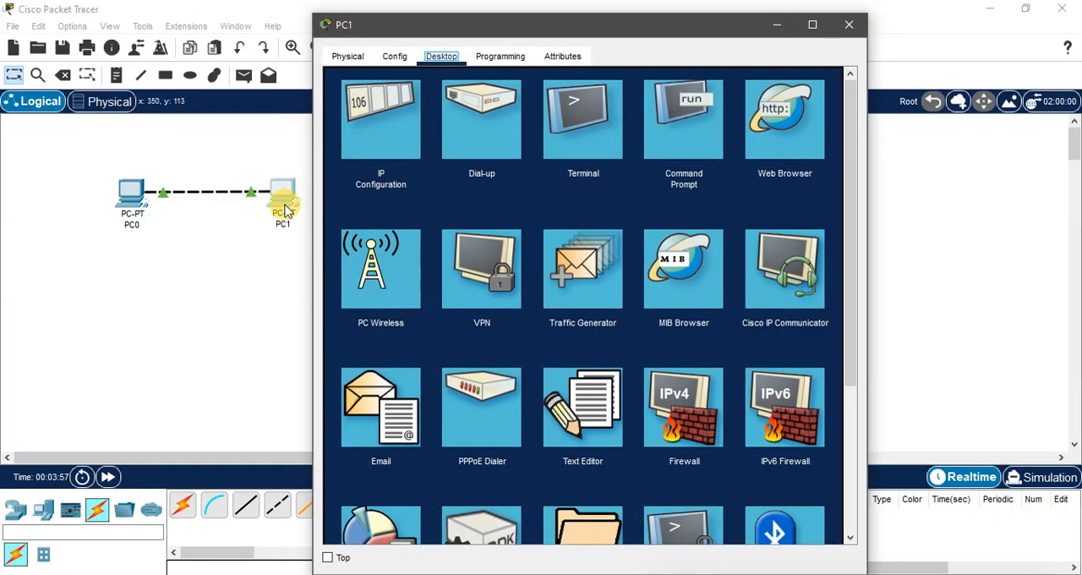
left_click(697, 121)
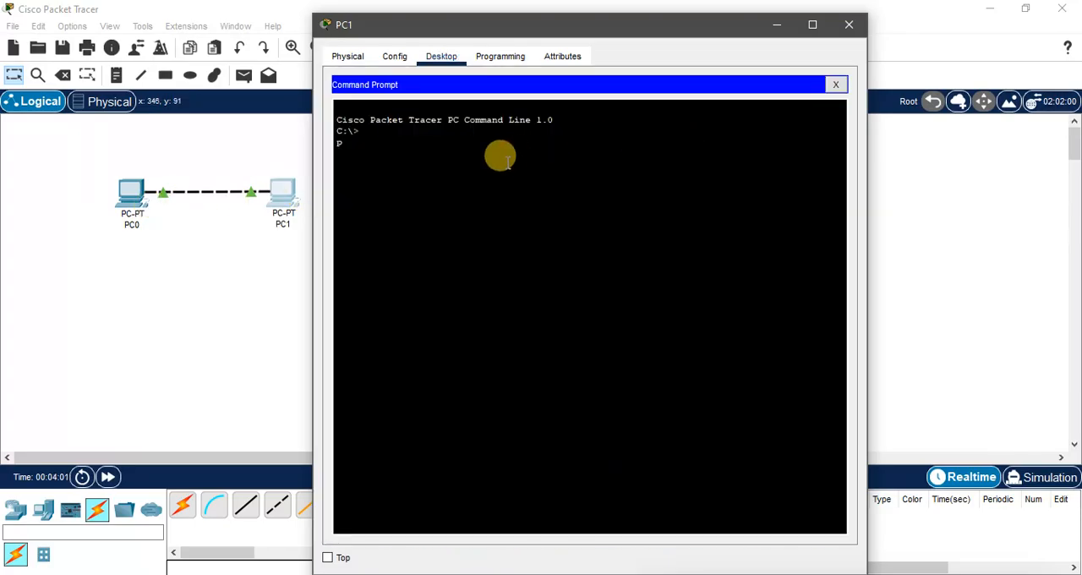
key("Return")
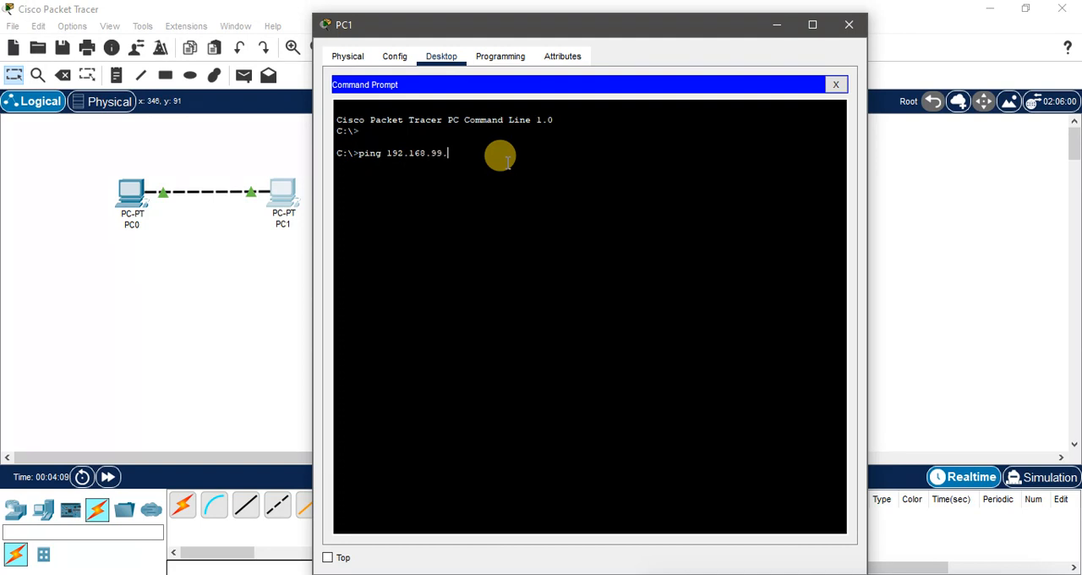
type("2")
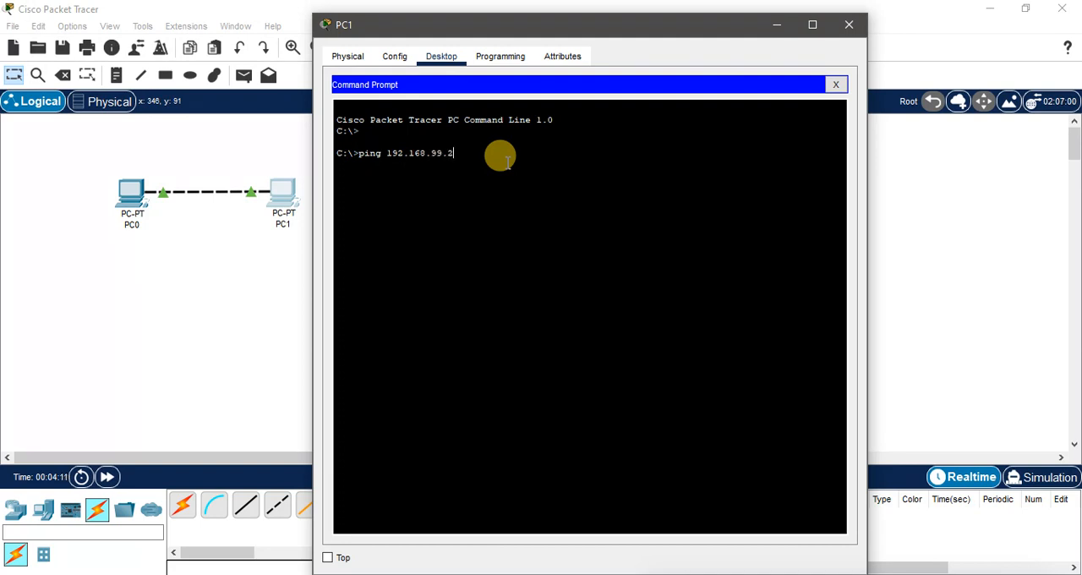
key("Return")
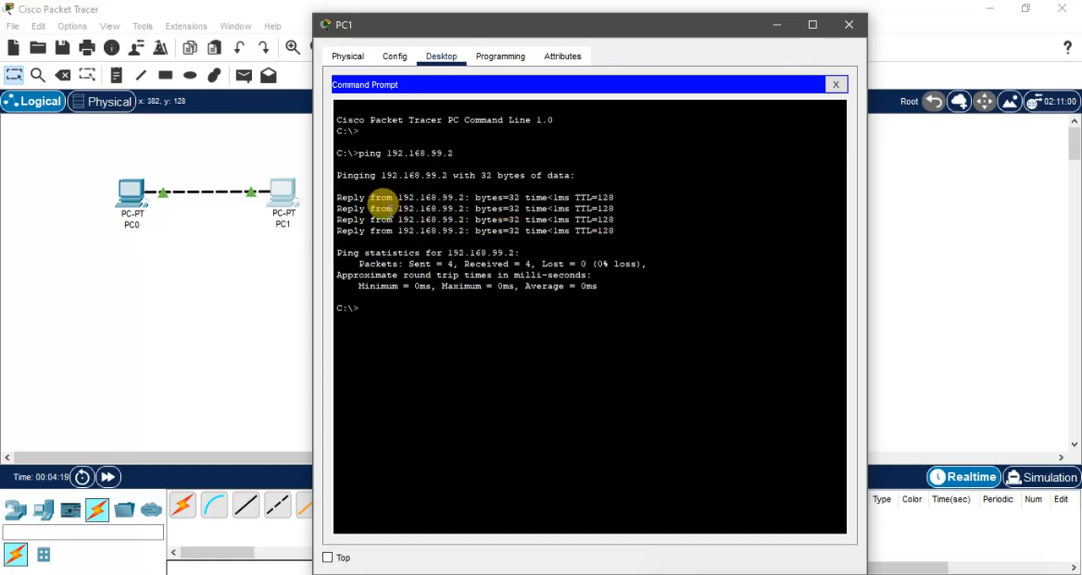
left_click_drag(441, 197, 464, 197)
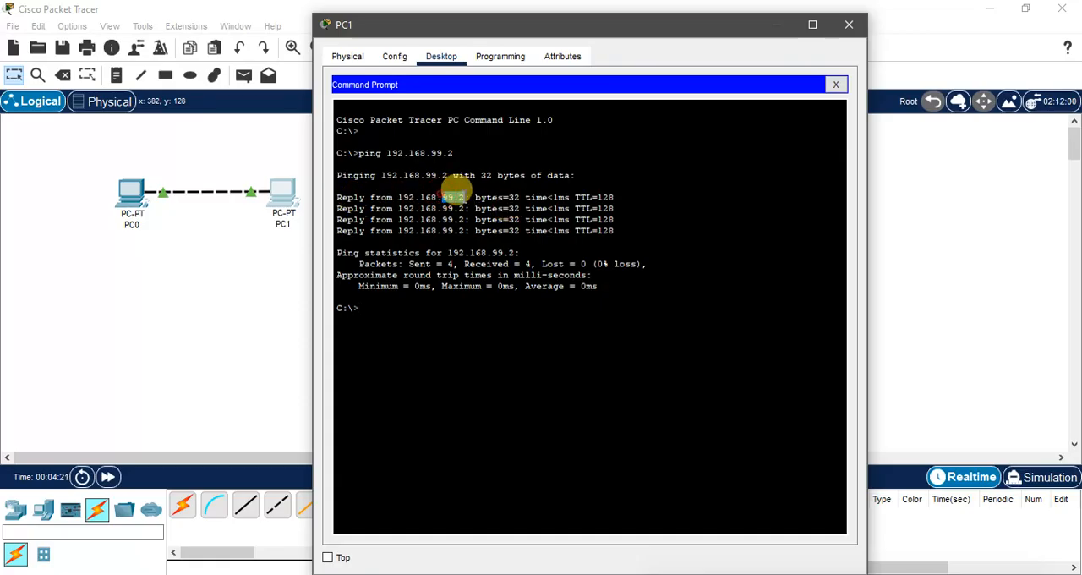
left_click(849, 24)
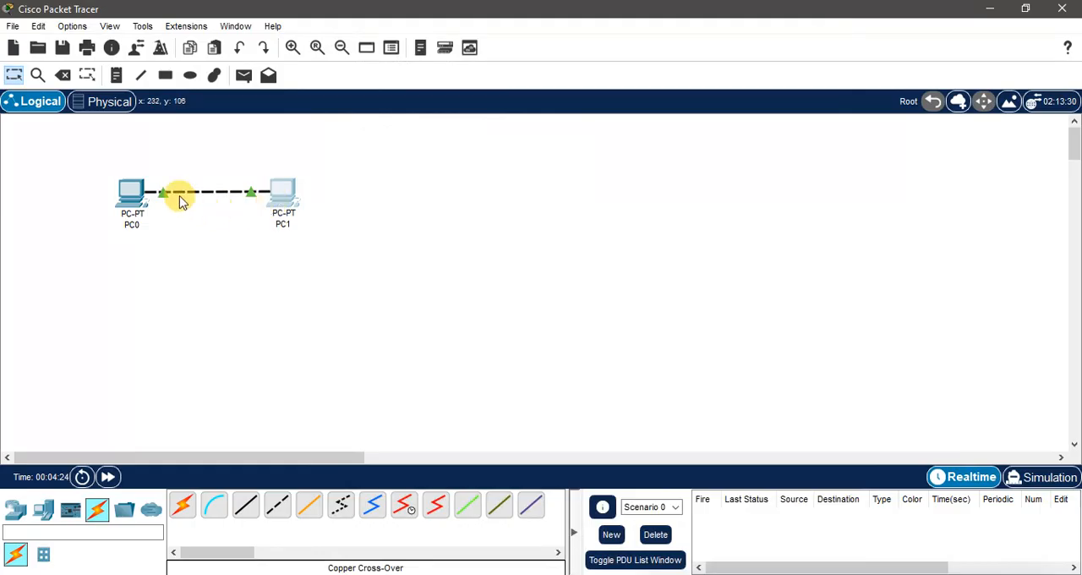
Step: Ping PC1 at 192.168.99.3 from PC0's command prompt
left_click(127, 198)
left_click(689, 122)
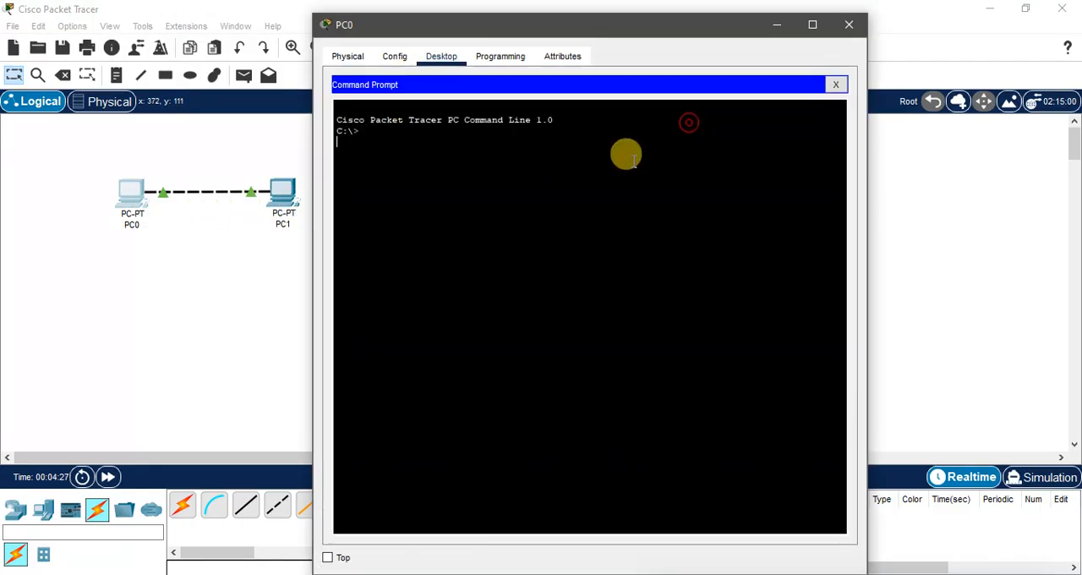
type("ping 192.168.99.3")
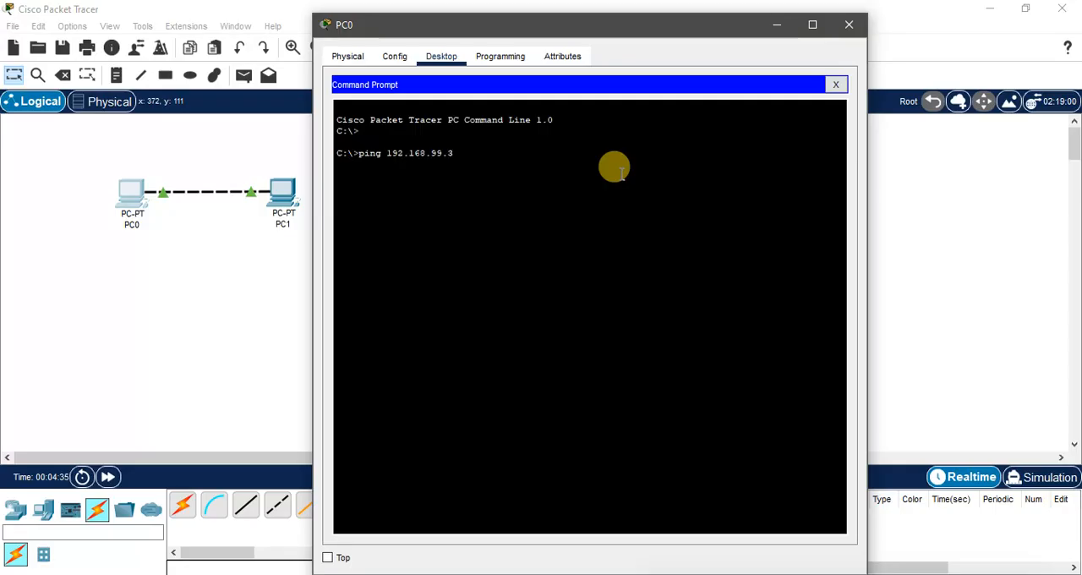
key("Return")
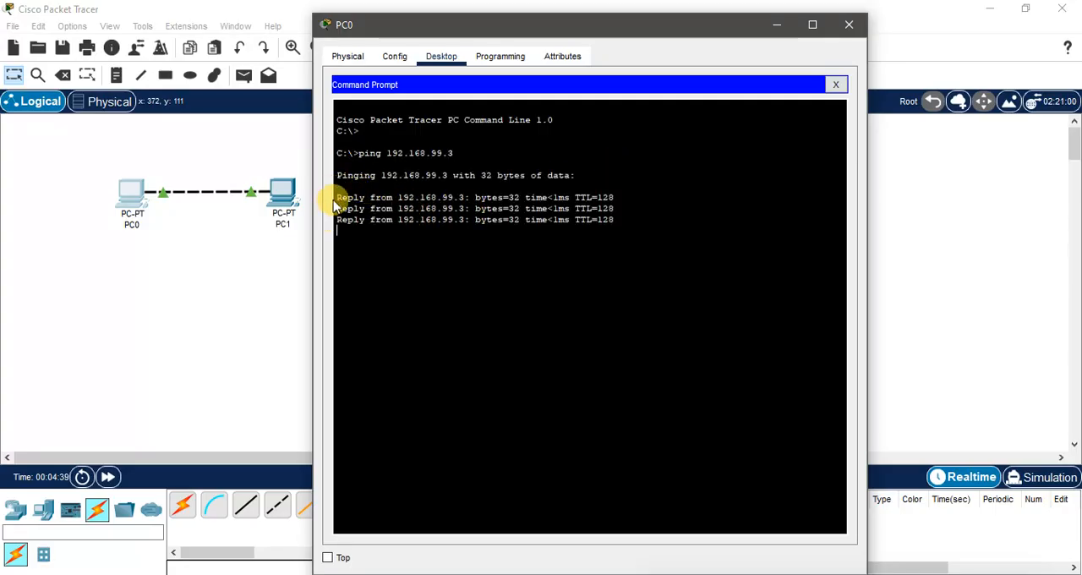
mouse_move(337, 197)
left_mouse_down()
mouse_move(457, 198)
mouse_move(336, 197)
left_mouse_up()
left_click(463, 195)
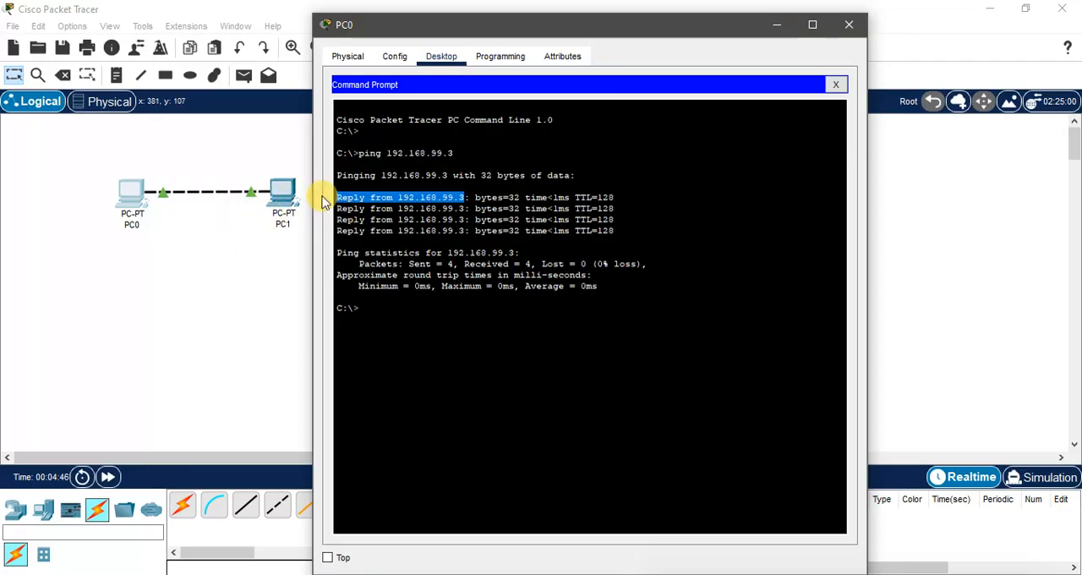
left_click(520, 295)
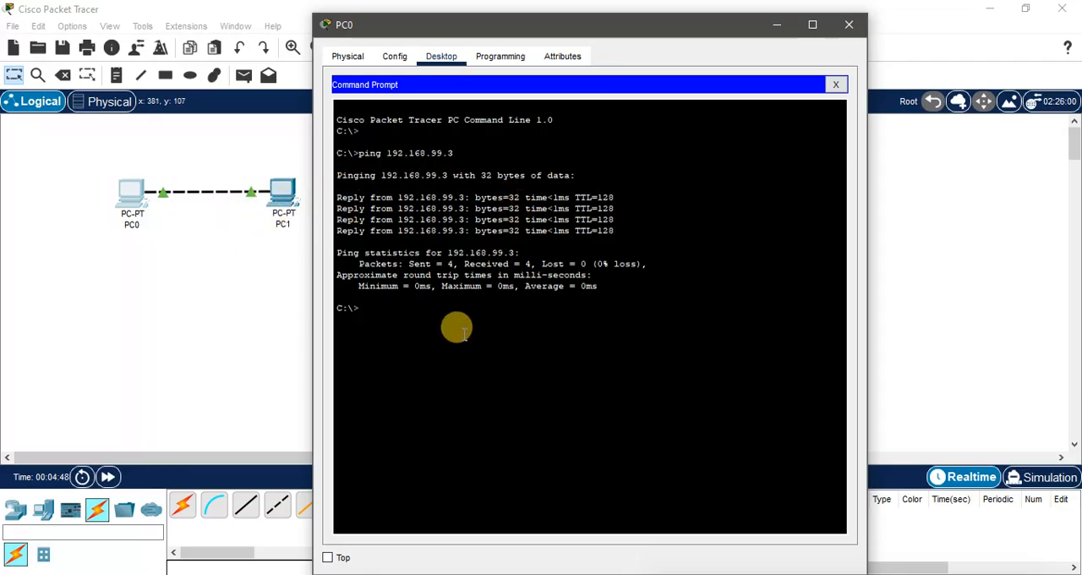
Step: Ping the unassigned address 192.168.99.4 from PC0's command prompt and close PC0's window
type("ping 192.168.99.4")
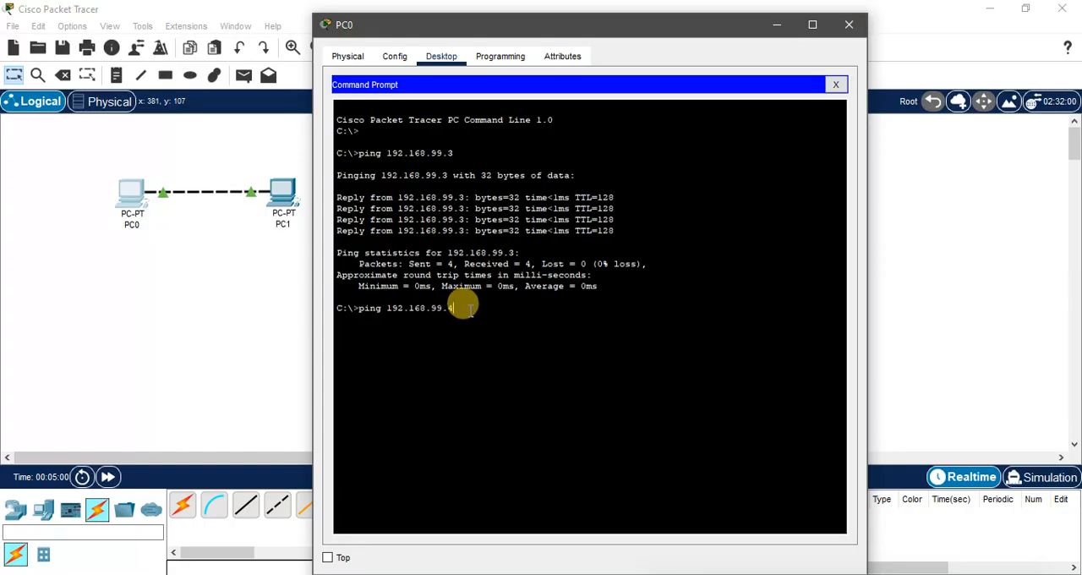
left_click_drag(457, 309, 362, 310)
left_click(460, 308)
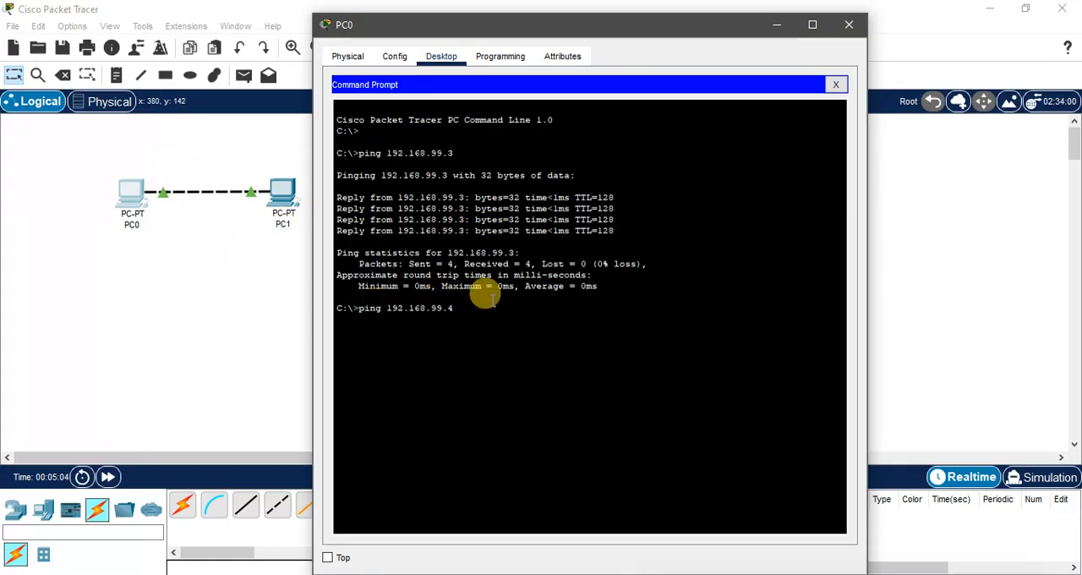
key("Return")
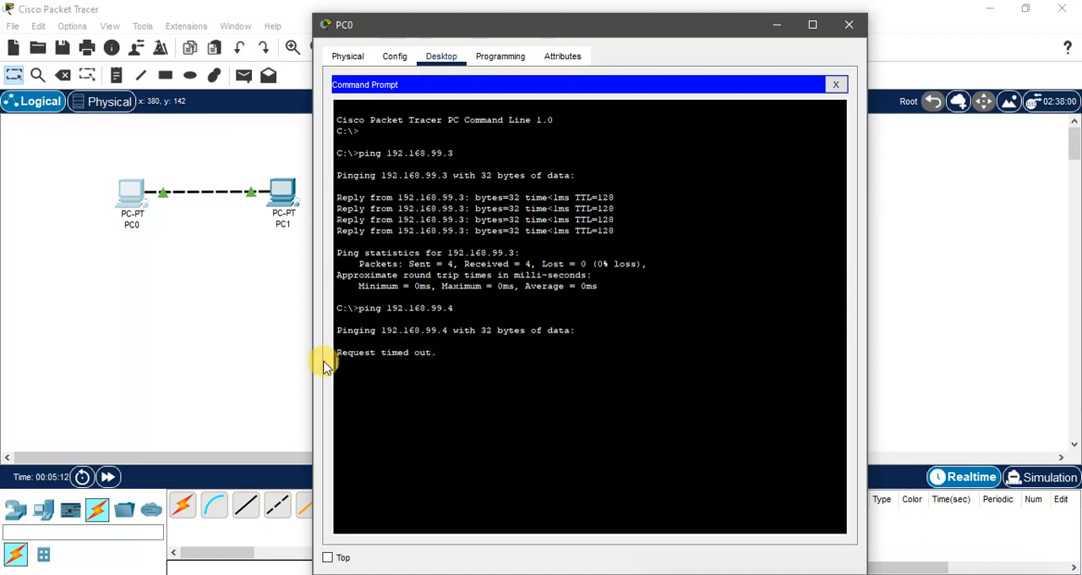
left_click(850, 27)
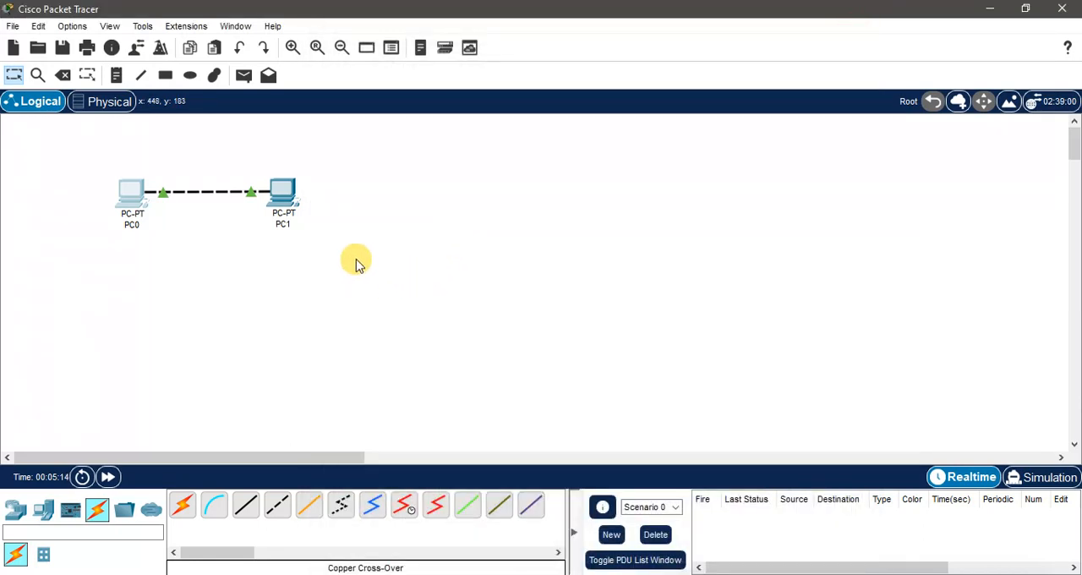
Step: Move PC0 and PC1 together, with their connection, closer to the upper-left corner of the workspace
left_click_drag(356, 260, 81, 148)
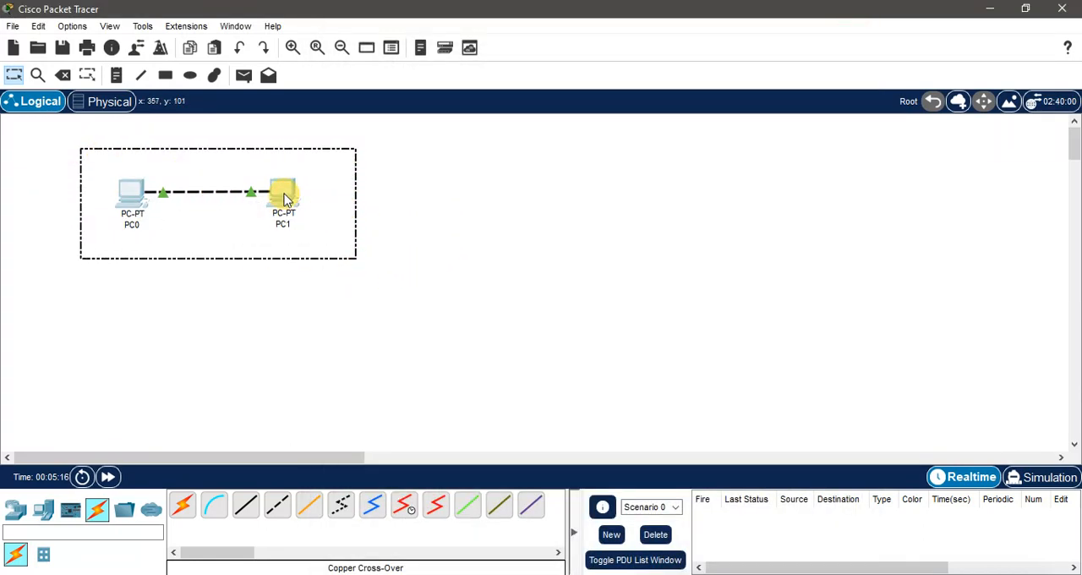
left_click_drag(285, 199, 213, 166)
left_click(288, 218)
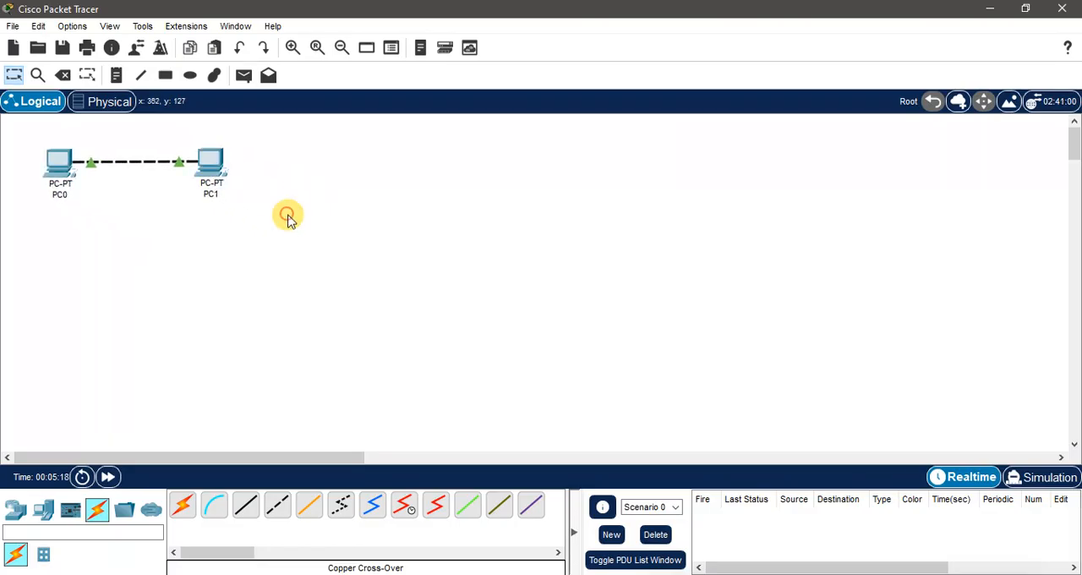
left_click_drag(312, 225, 36, 132)
left_click(355, 264)
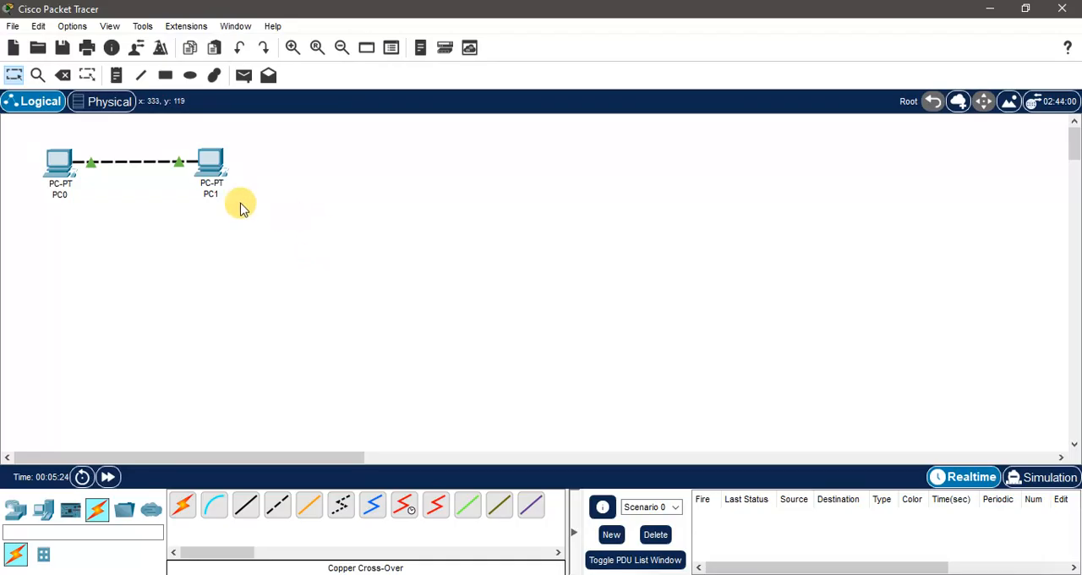
mouse_move(142, 166)
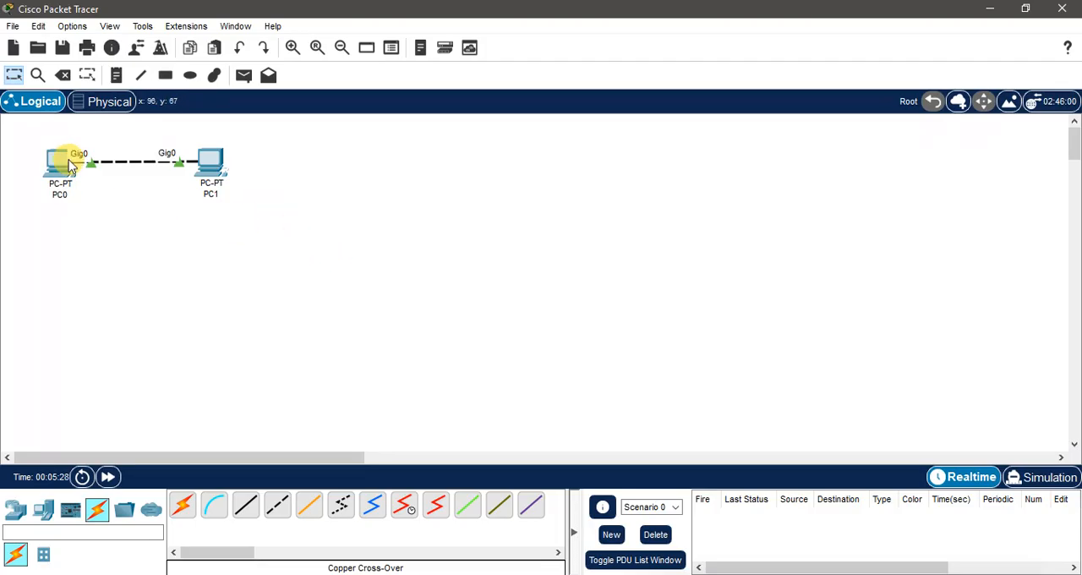
left_click_drag(22, 128, 260, 220)
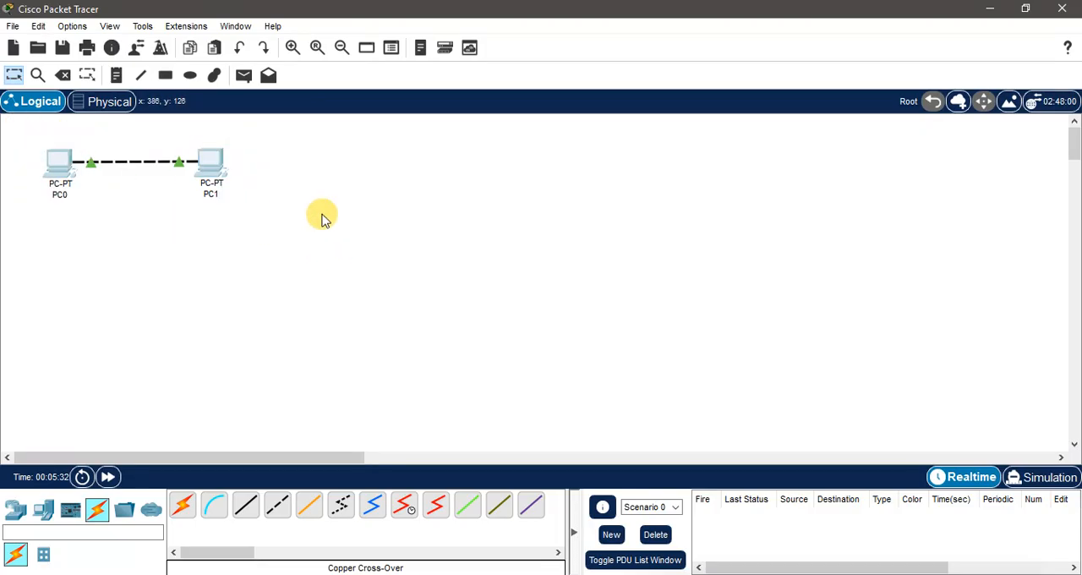
left_click(351, 217)
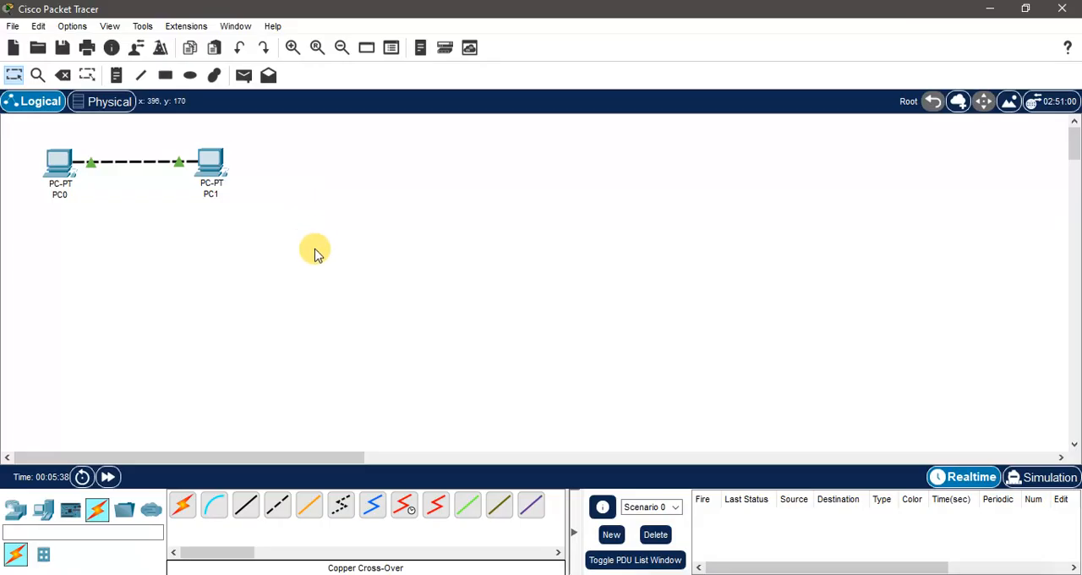
left_click_drag(310, 235, 243, 211)
left_click(266, 215)
left_click(311, 234)
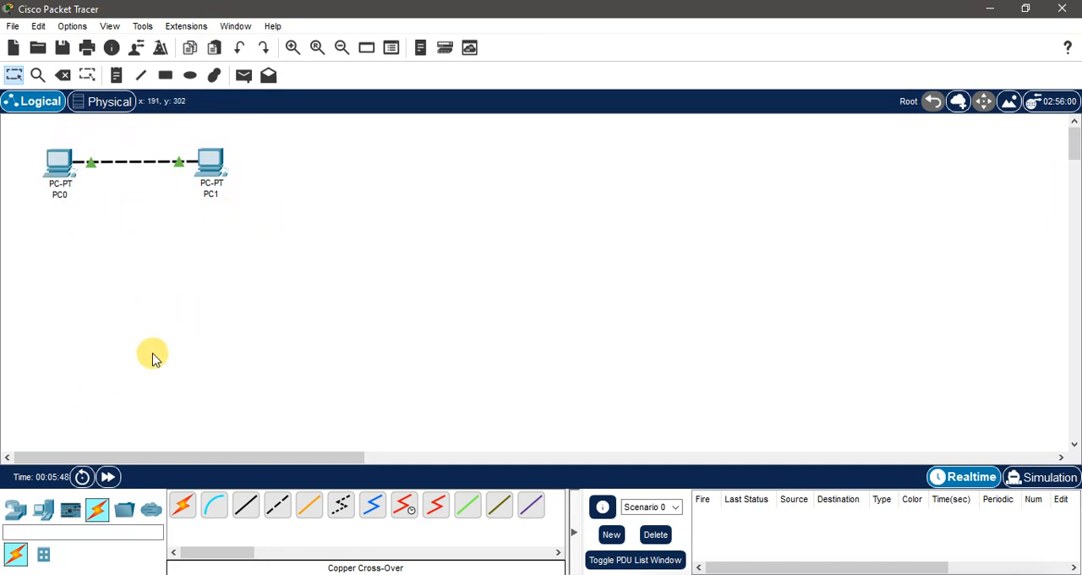
Step: Add an empty PT switch (PT-Empty) and position it centrally below the PC0–PC1 connection
left_click(15, 508)
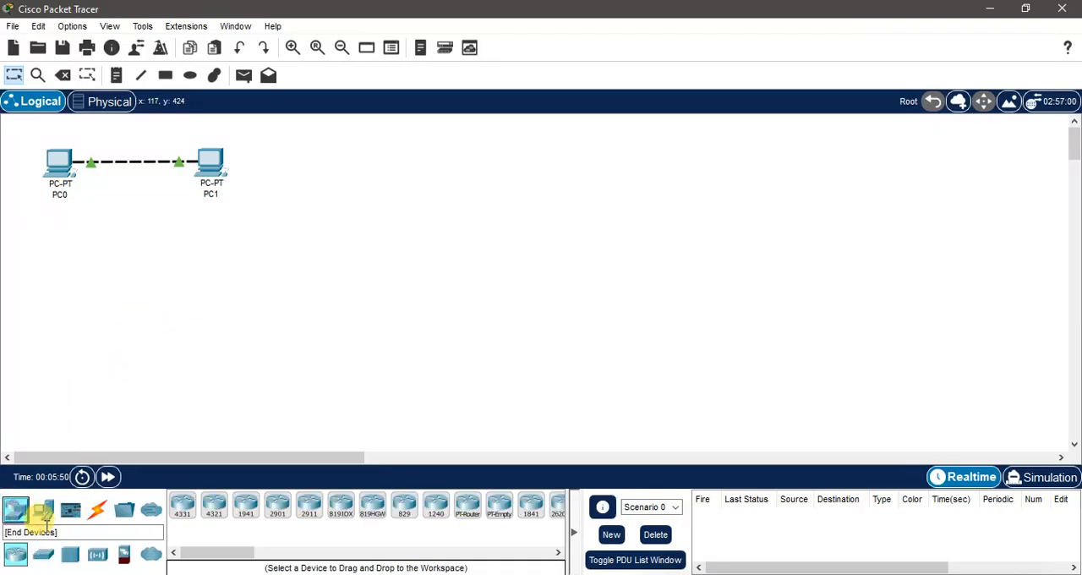
left_click(43, 555)
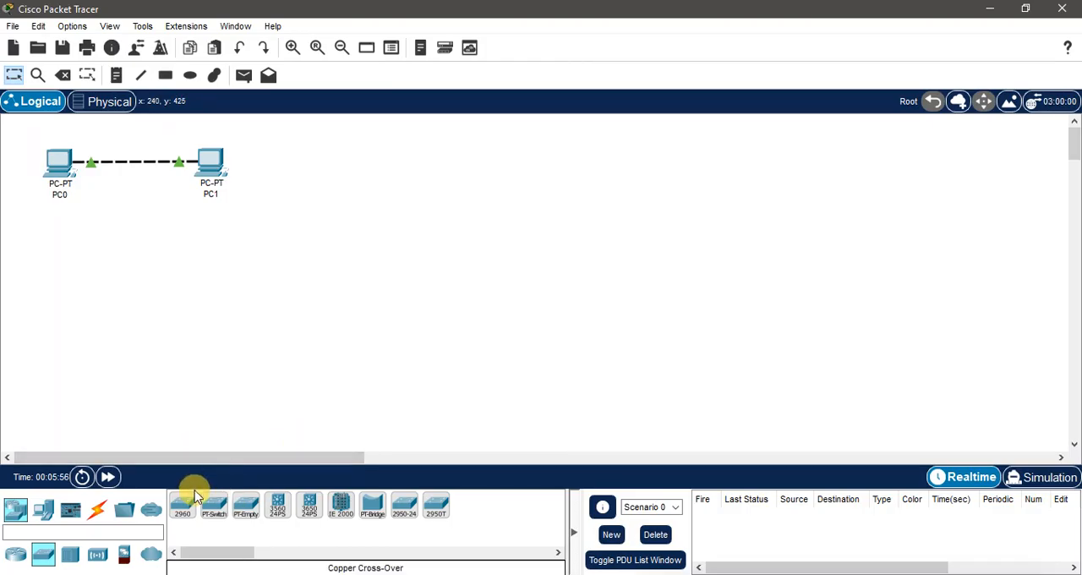
left_click(247, 506)
left_click(370, 242)
left_click_drag(376, 241, 140, 255)
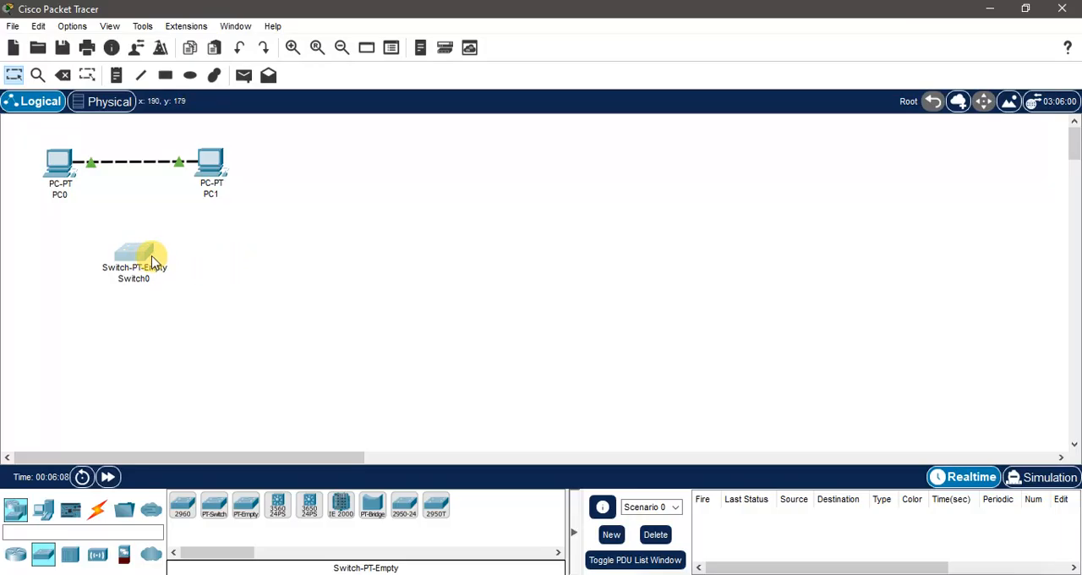
mouse_move(153, 262)
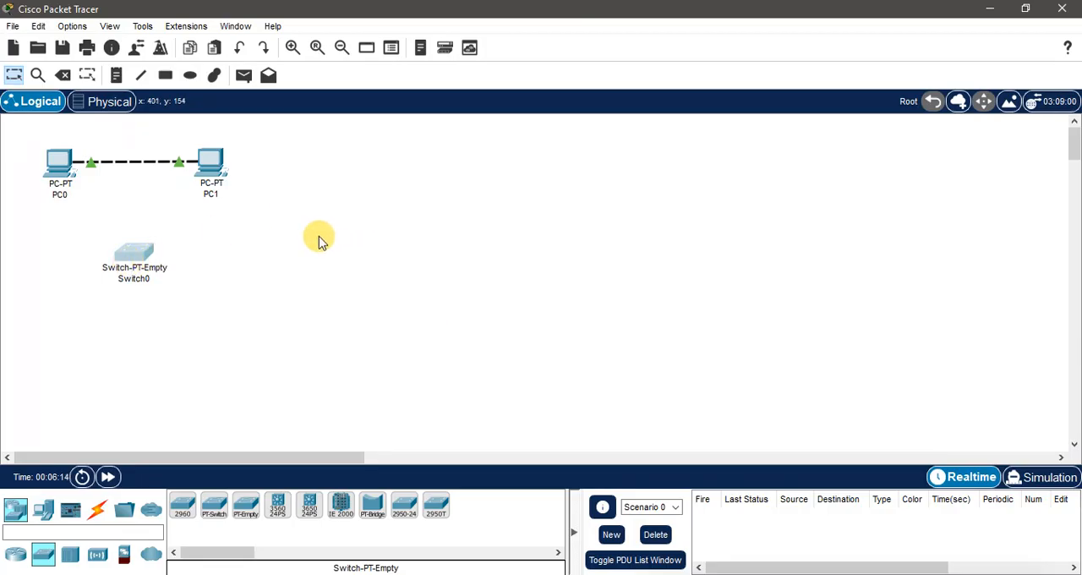
Step: Open Switch0's physical device view and switch off its power
left_click(142, 258)
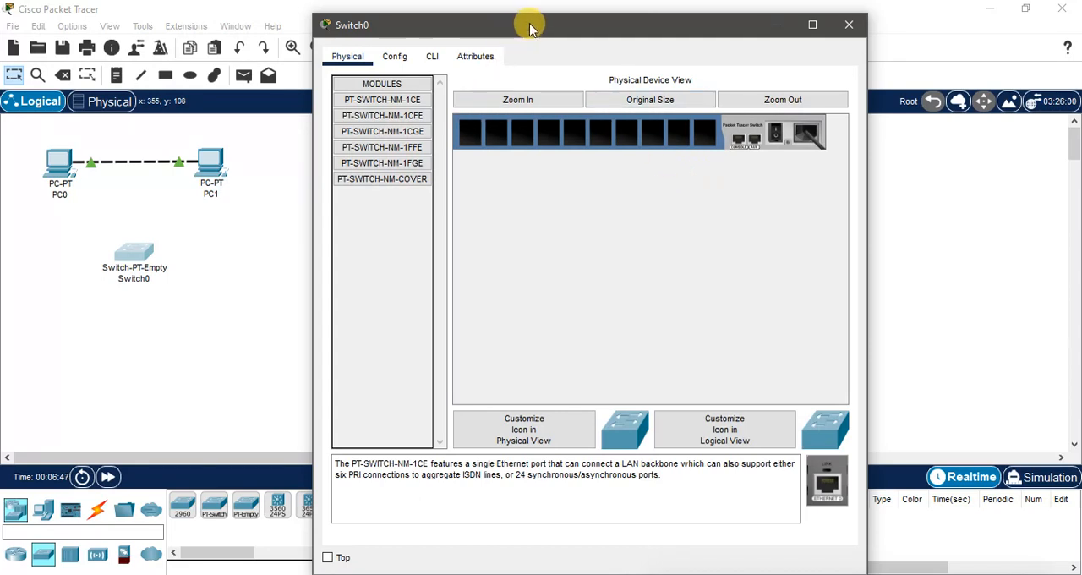
mouse_move(524, 25)
left_mouse_down()
mouse_move(504, 19)
mouse_move(519, 24)
left_mouse_up()
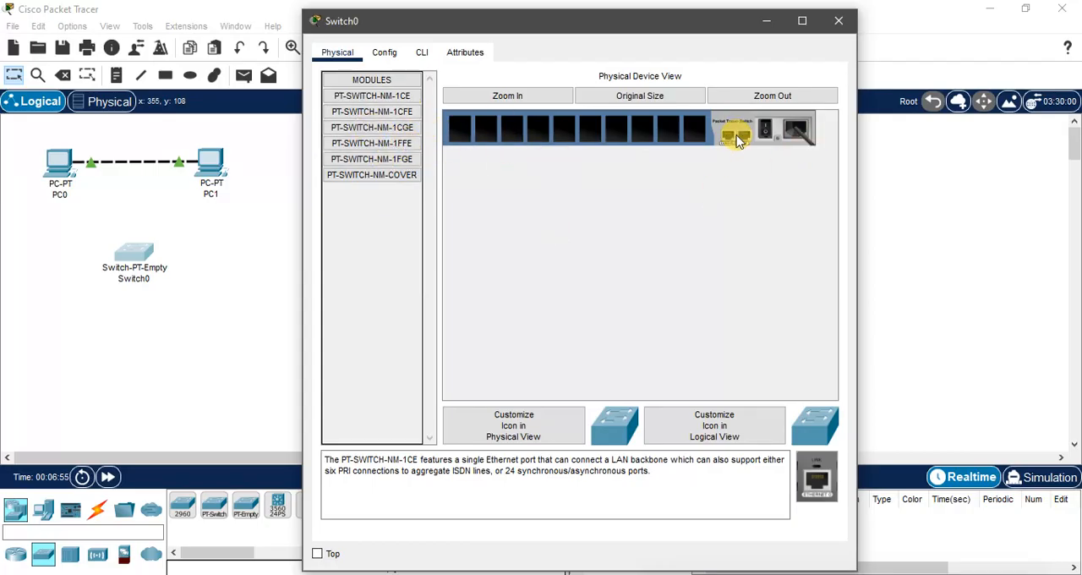
left_click(765, 128)
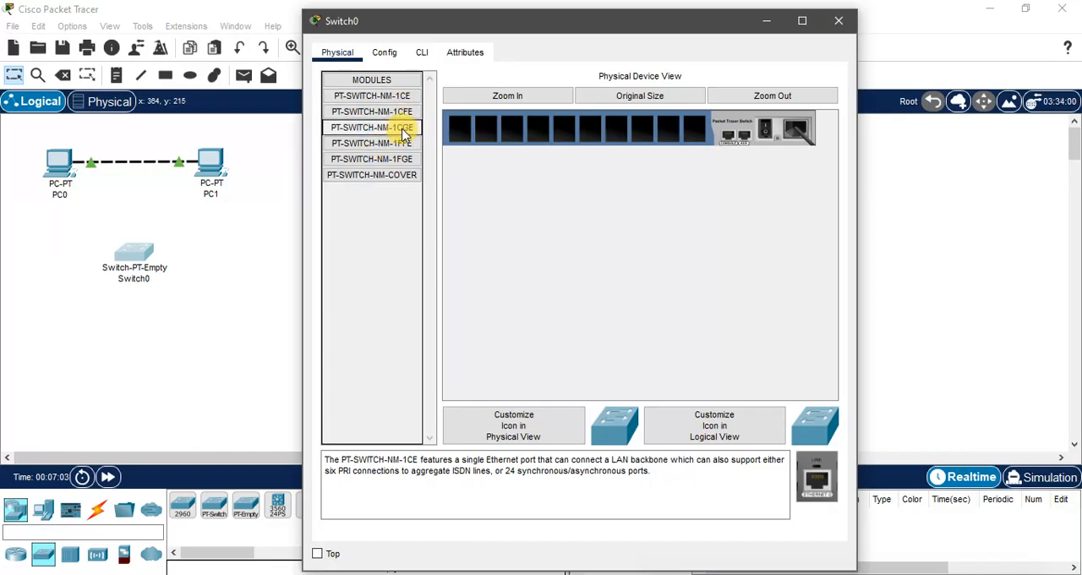
Step: Install five PT-SWITCH-NM-1CGE modules in Switch0's slots nearest the power switch and power it back on
left_click_drag(372, 134, 648, 128)
left_click_drag(394, 132, 660, 131)
left_click_drag(401, 127, 615, 129)
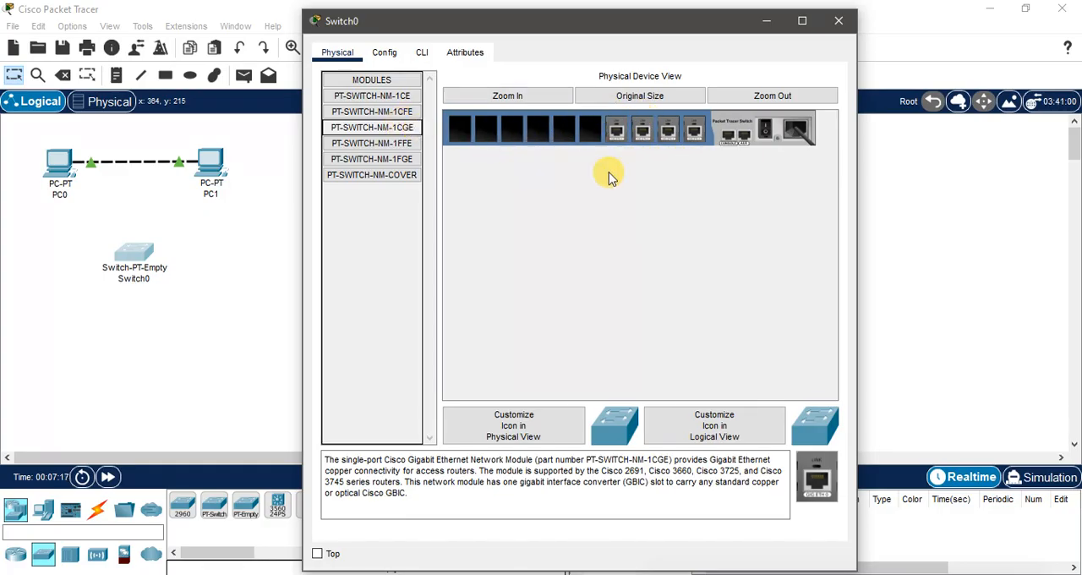
left_click_drag(374, 130, 589, 126)
mouse_move(587, 129)
left_mouse_down()
mouse_move(558, 126)
mouse_move(575, 110)
mouse_move(592, 133)
left_mouse_up()
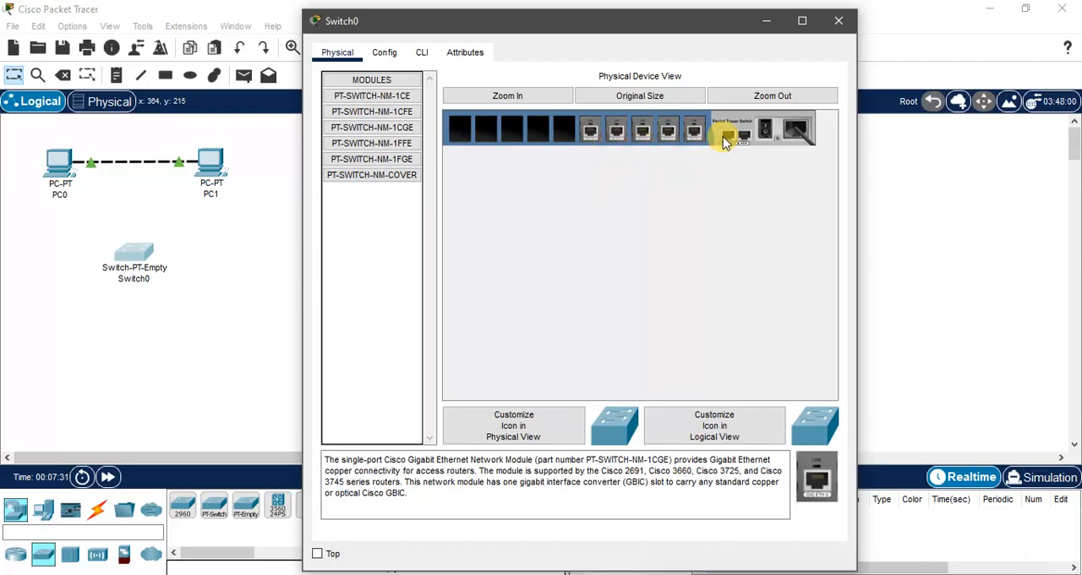
left_click(765, 133)
left_click(838, 20)
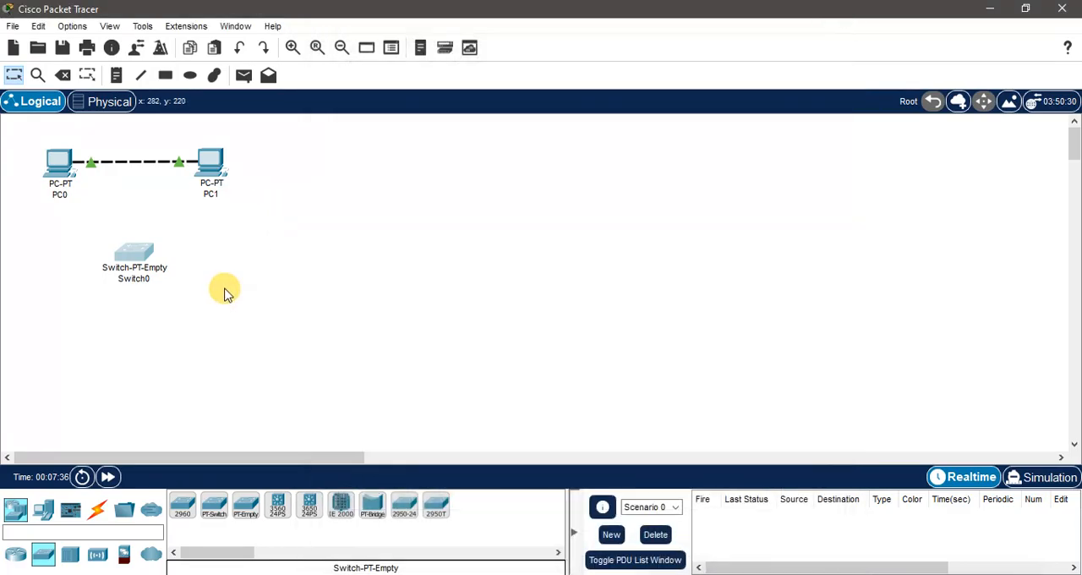
Step: Add five PCs, PC2 to PC6, in a horizontal row below Switch0
left_click(43, 508)
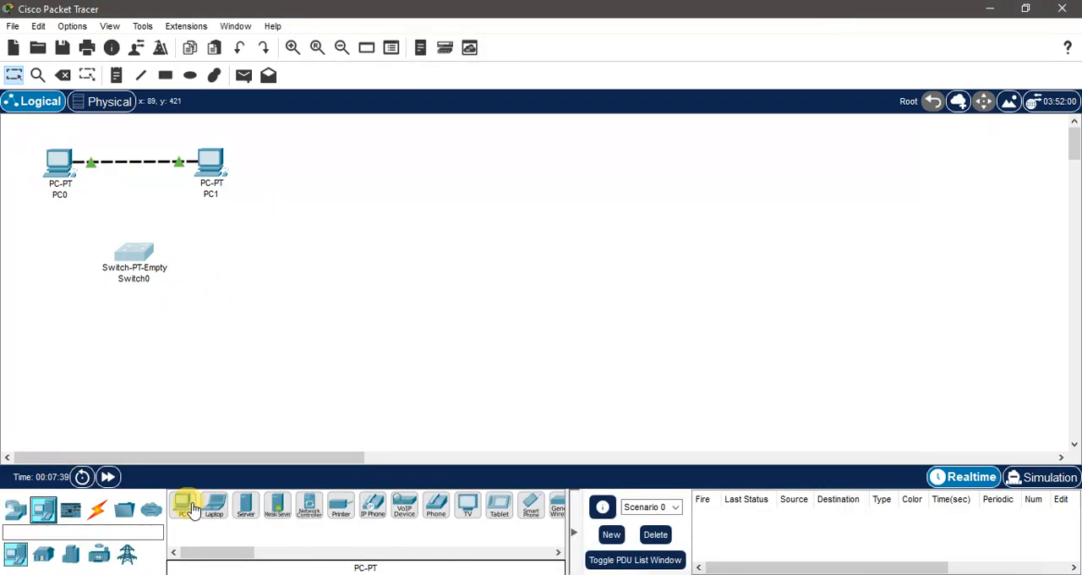
left_click_drag(189, 506, 40, 355)
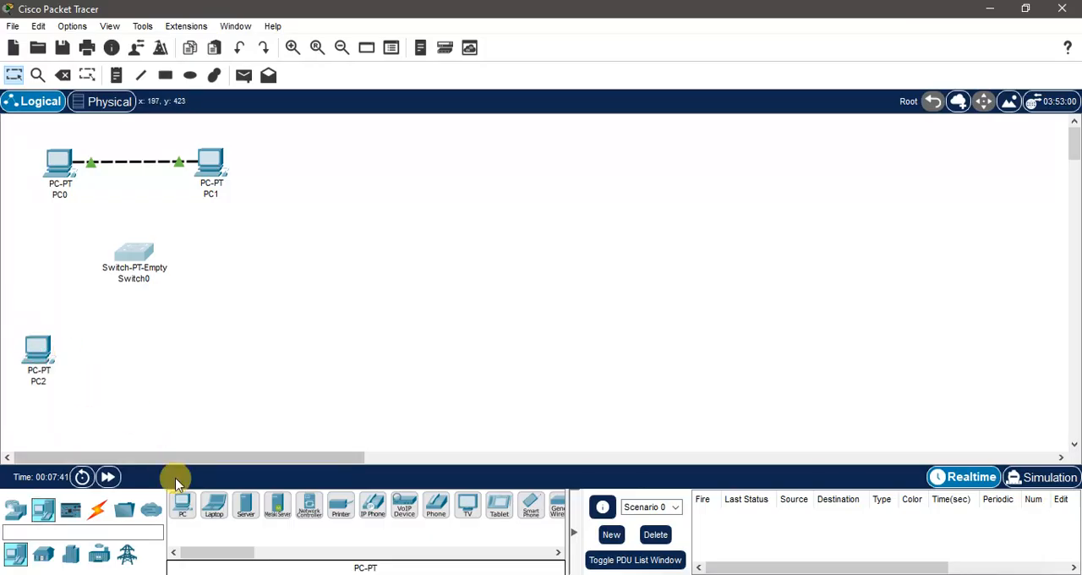
left_click(180, 499)
left_click(80, 355)
left_click_drag(180, 498, 181, 355)
left_click_drag(138, 366, 84, 345)
left_click_drag(234, 367, 227, 355)
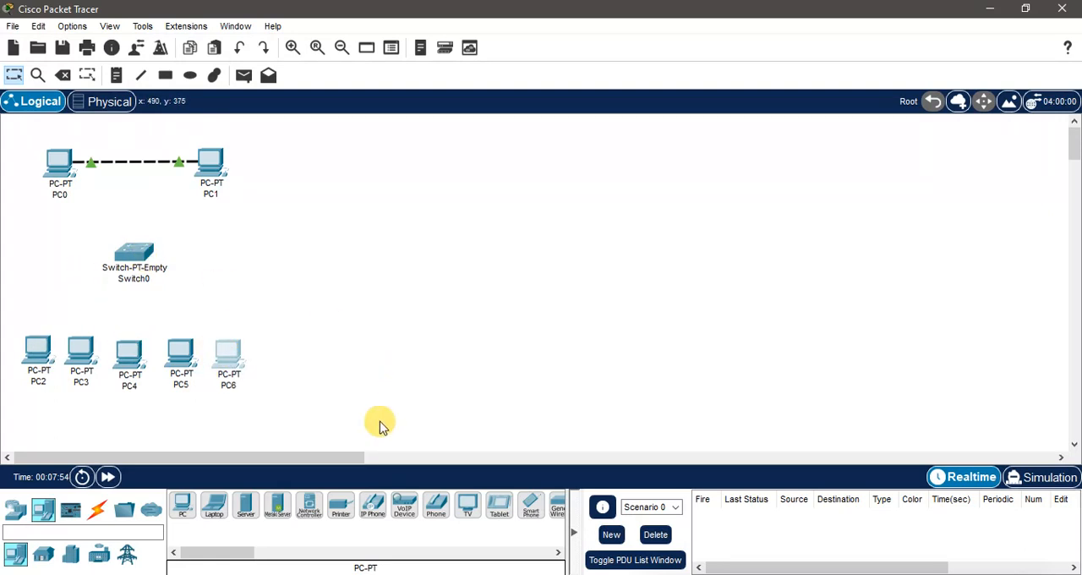
Step: Connect Switch0's GigabitEthernet0/1 to PC2's FastEthernet0 with a copper straight-through cable
left_click(97, 508)
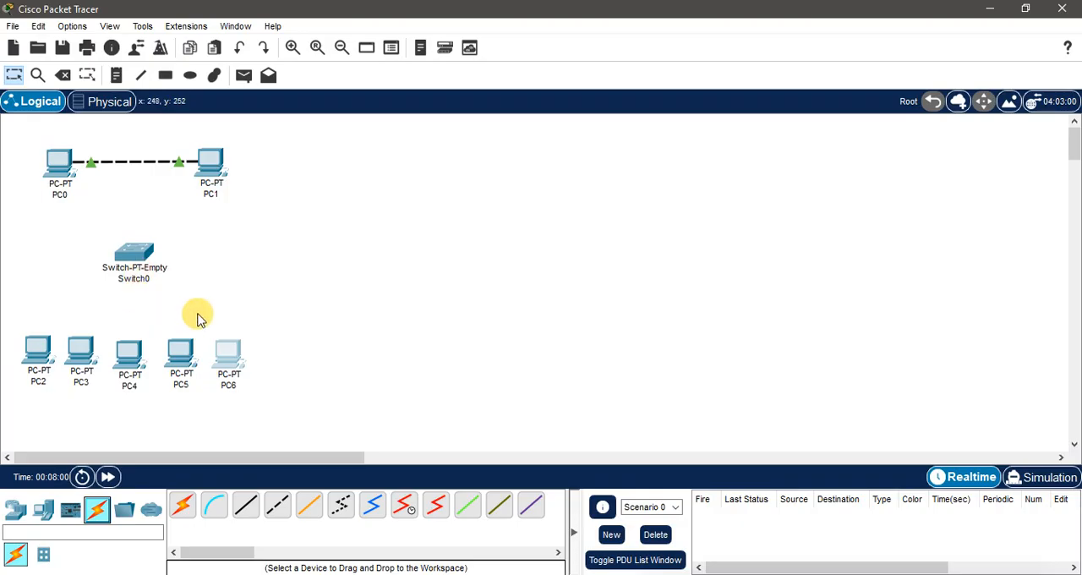
left_click(244, 504)
mouse_move(124, 253)
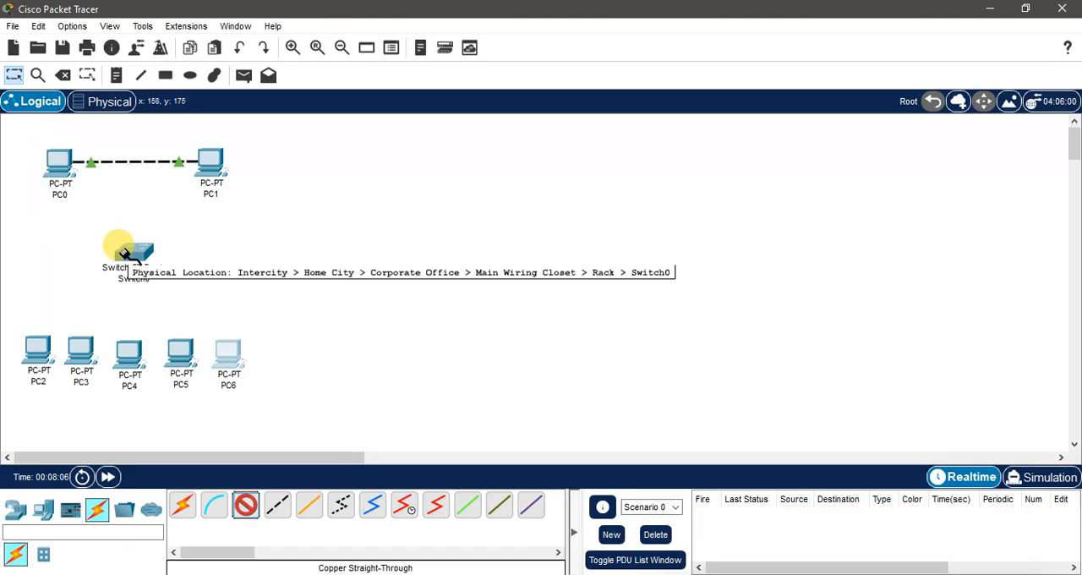
left_click(134, 256)
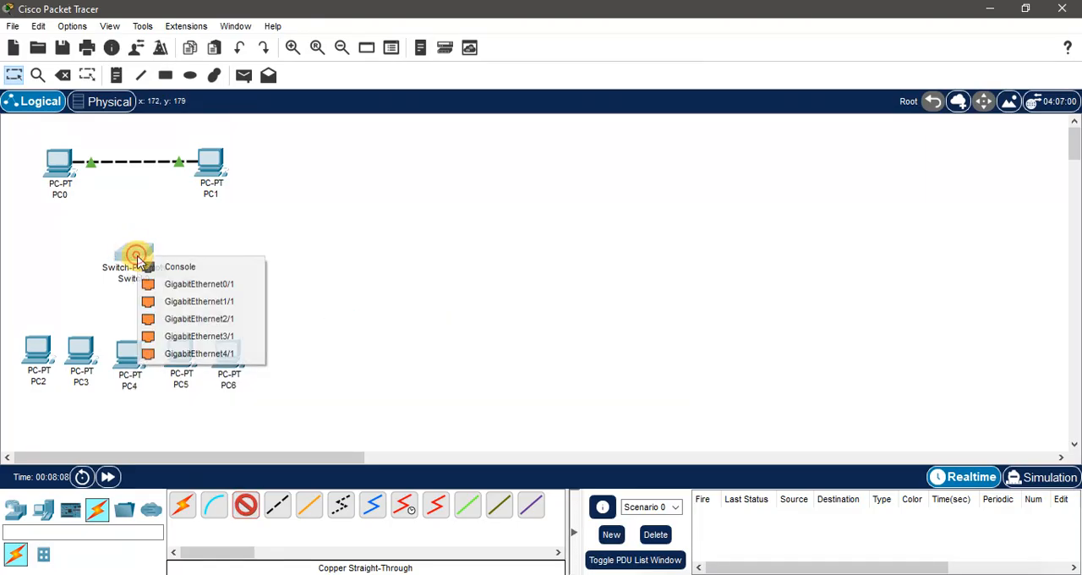
left_click(186, 285)
left_click(37, 348)
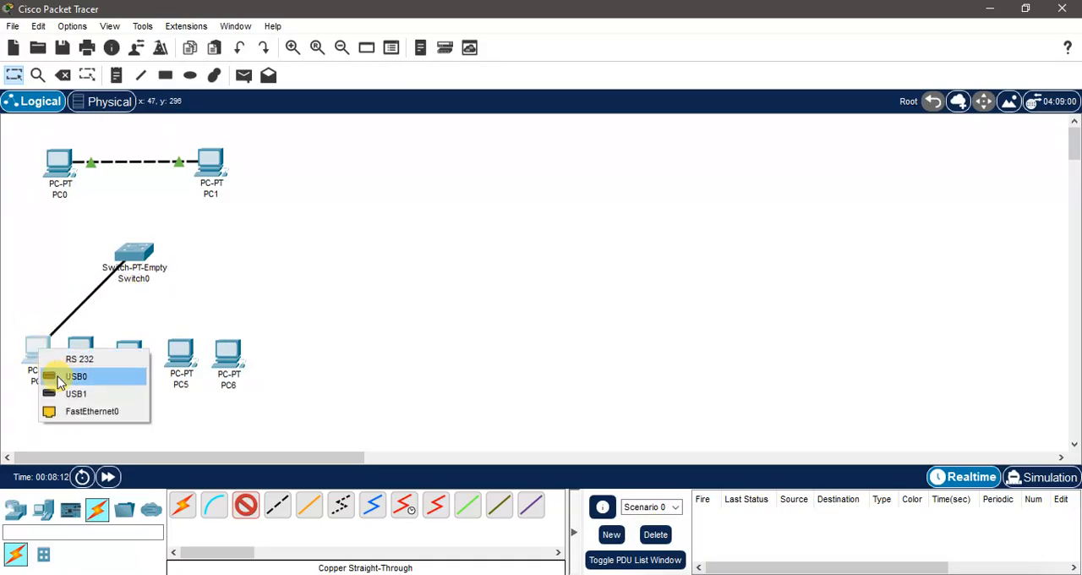
left_click(76, 411)
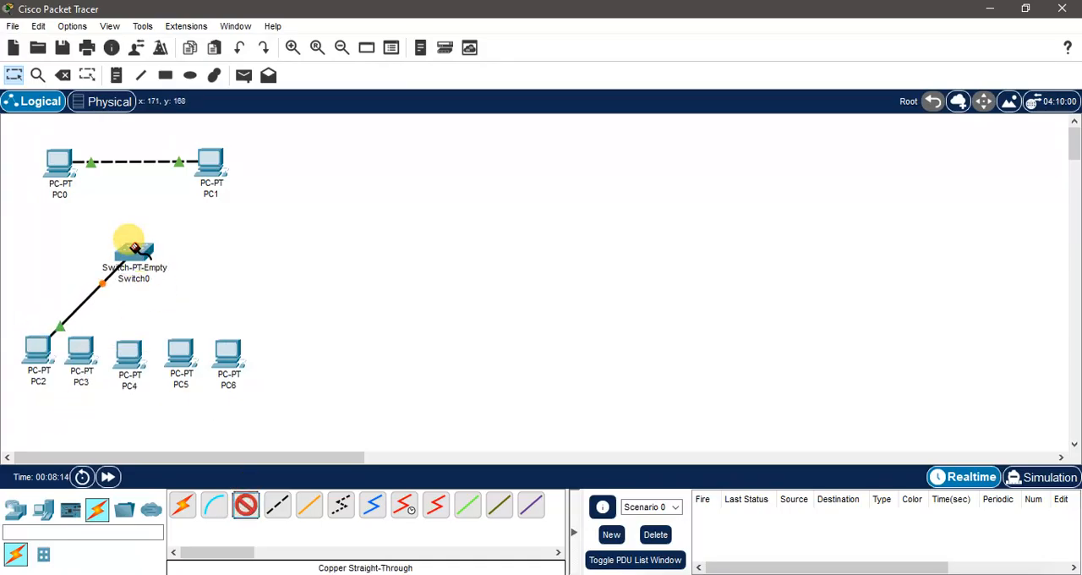
Step: Connect Switch0's GigabitEthernet1/1 to PC3's FastEthernet0 with a copper straight-through cable
left_click(133, 247)
left_click(196, 292)
left_click(81, 346)
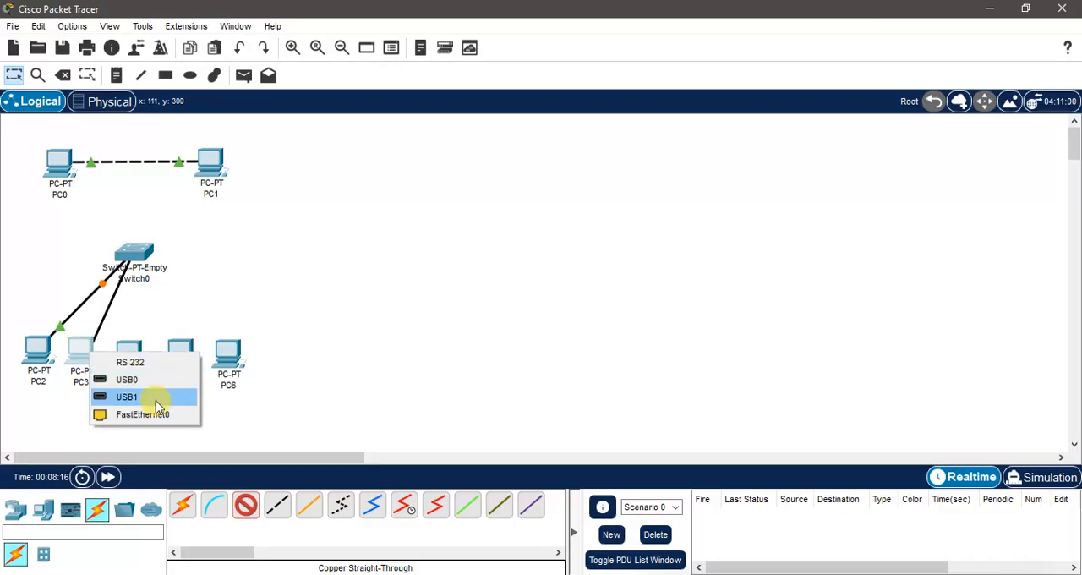
left_click(155, 413)
Step: Connect Switch0's GigabitEthernet2/1 to PC4's FastEthernet0 with a copper straight-through cable
left_click(245, 505)
left_click(135, 250)
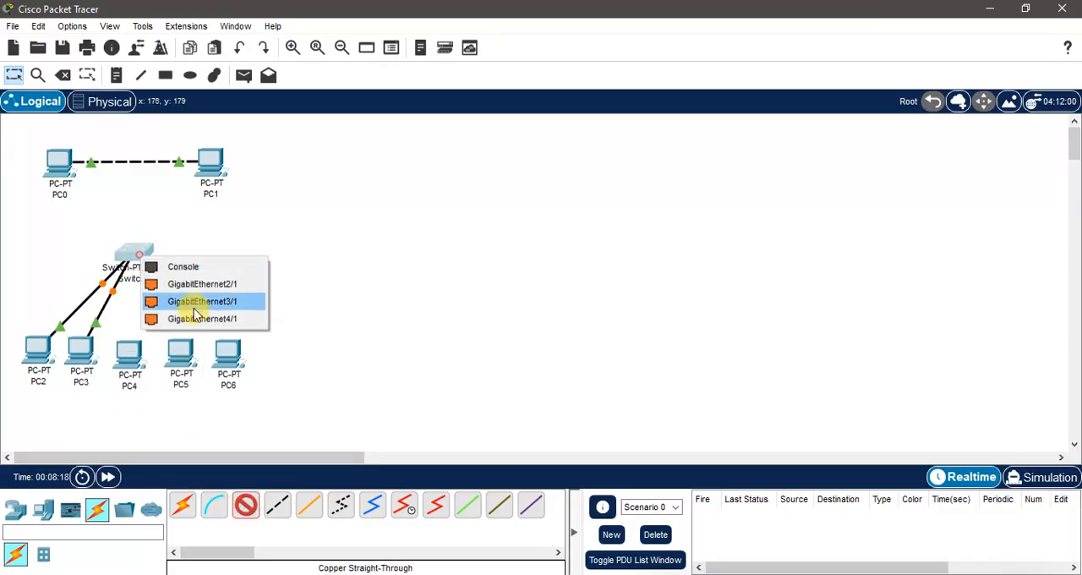
left_click(203, 286)
left_click(129, 357)
left_click(188, 420)
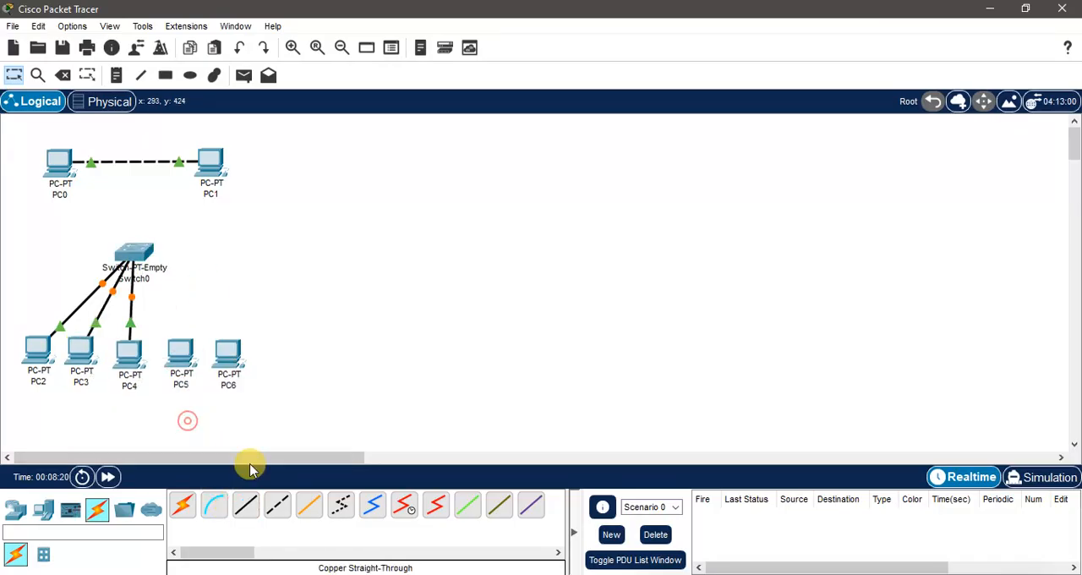
Step: Connect Switch0's GigabitEthernet3/1 to PC5's FastEthernet0 with a copper straight-through cable
left_click(245, 505)
left_click(135, 248)
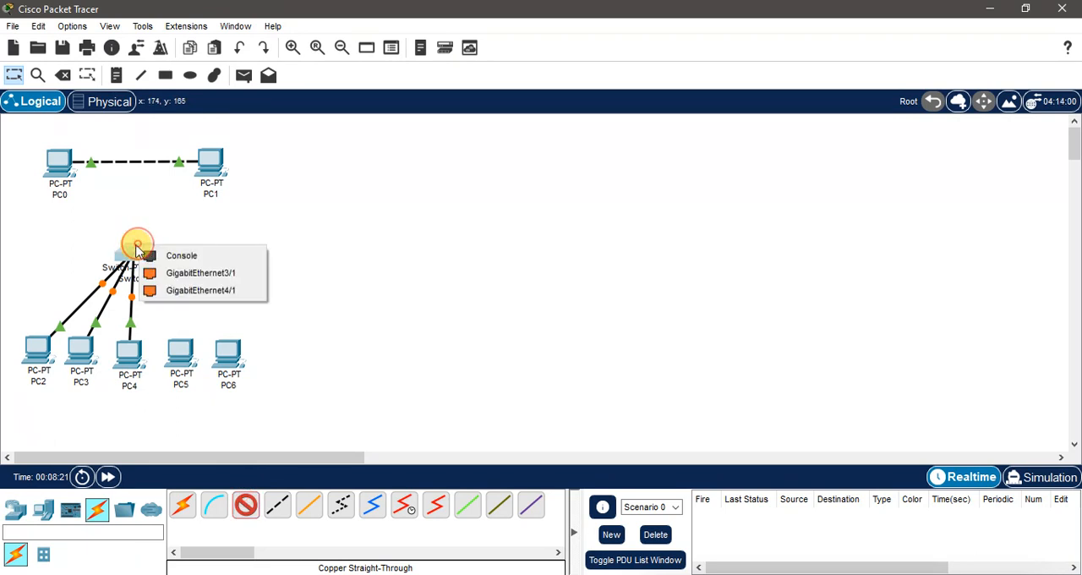
left_click(211, 282)
left_click(179, 348)
left_click(233, 408)
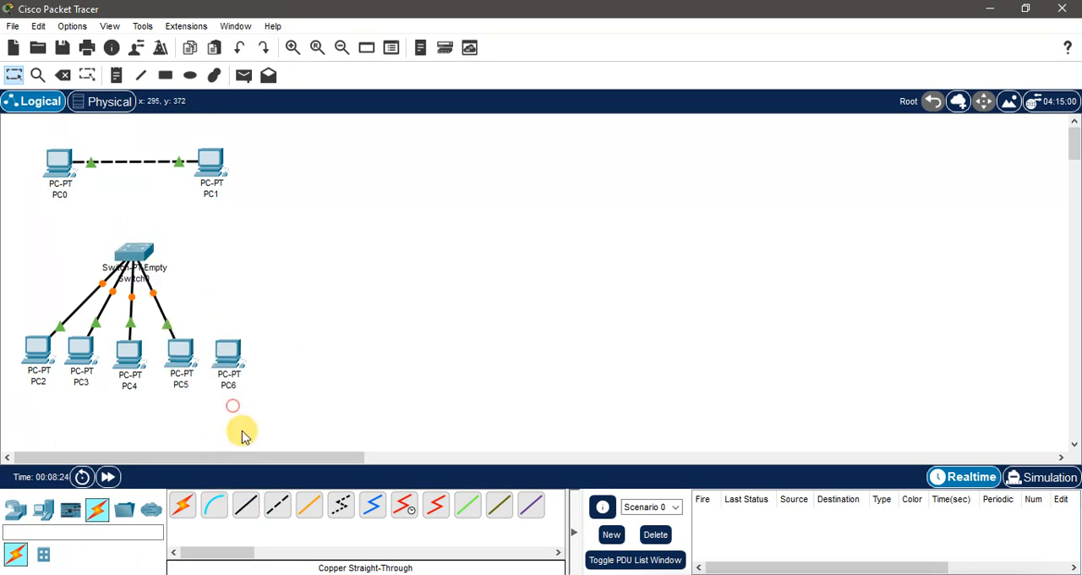
Step: Connect Switch0's GigabitEthernet4/1 to PC6's FastEthernet0 with a copper straight-through cable and move the switch slightly upward
left_click(245, 505)
left_click(132, 245)
left_click(203, 277)
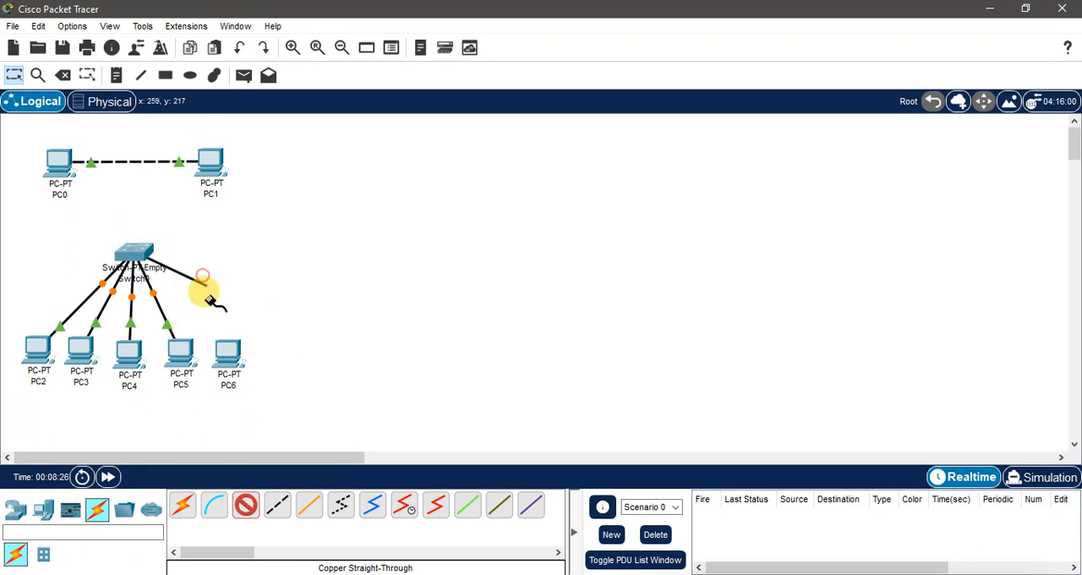
left_click(229, 355)
left_click(266, 410)
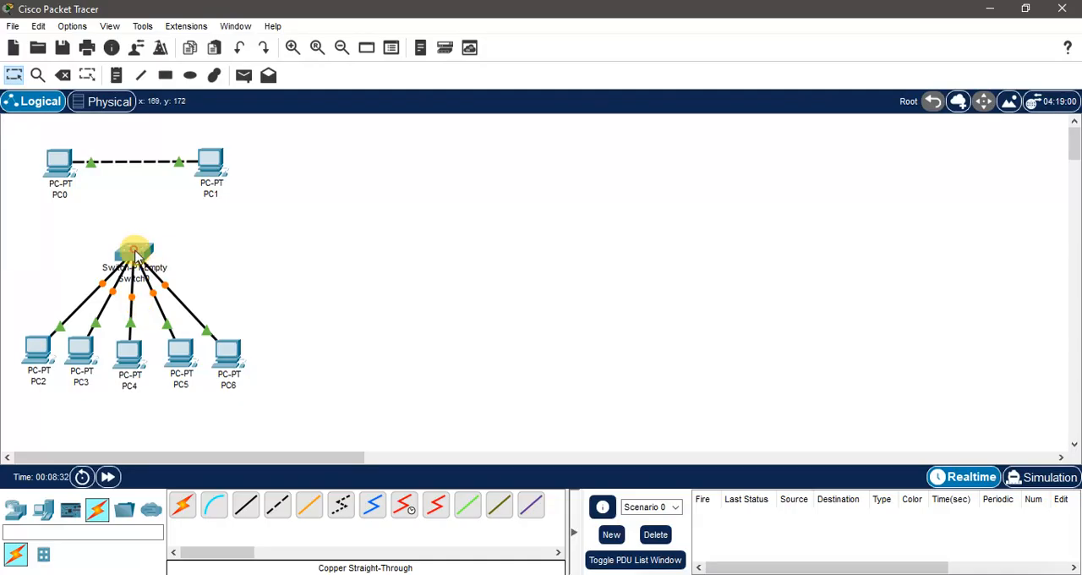
left_click_drag(132, 252, 138, 245)
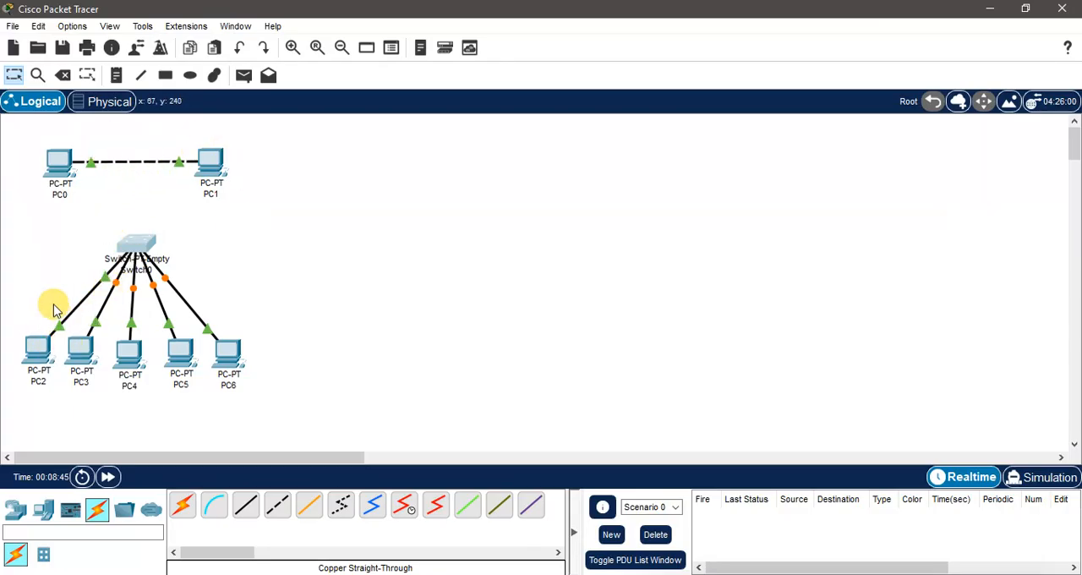
Step: Configure PC2 with static IPv4 address 192.168.99.2, subnet mask 255.255.255.0 and default gateway 192.168.99.1
left_click(34, 359)
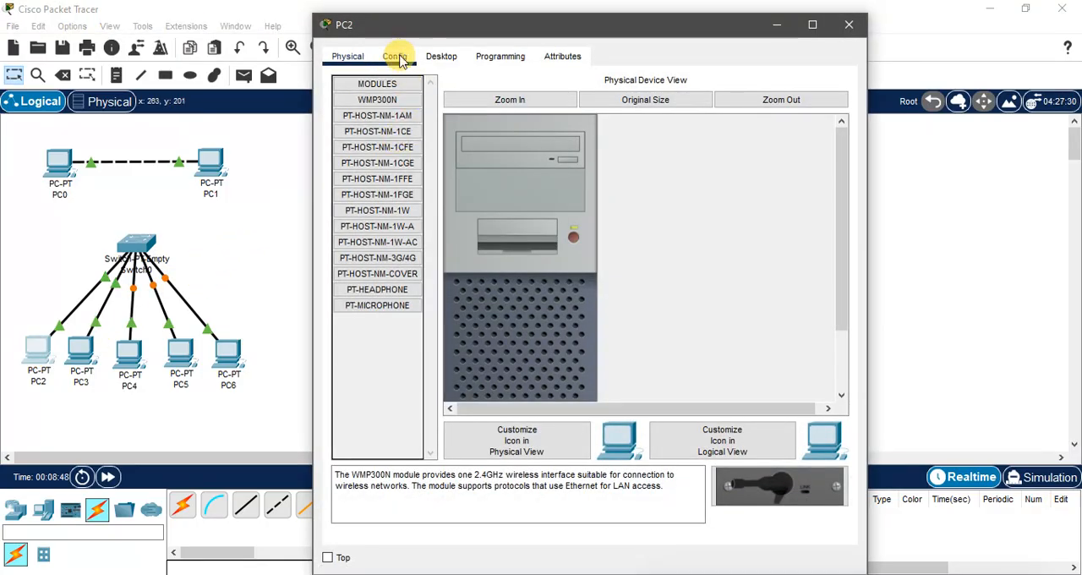
left_click(439, 56)
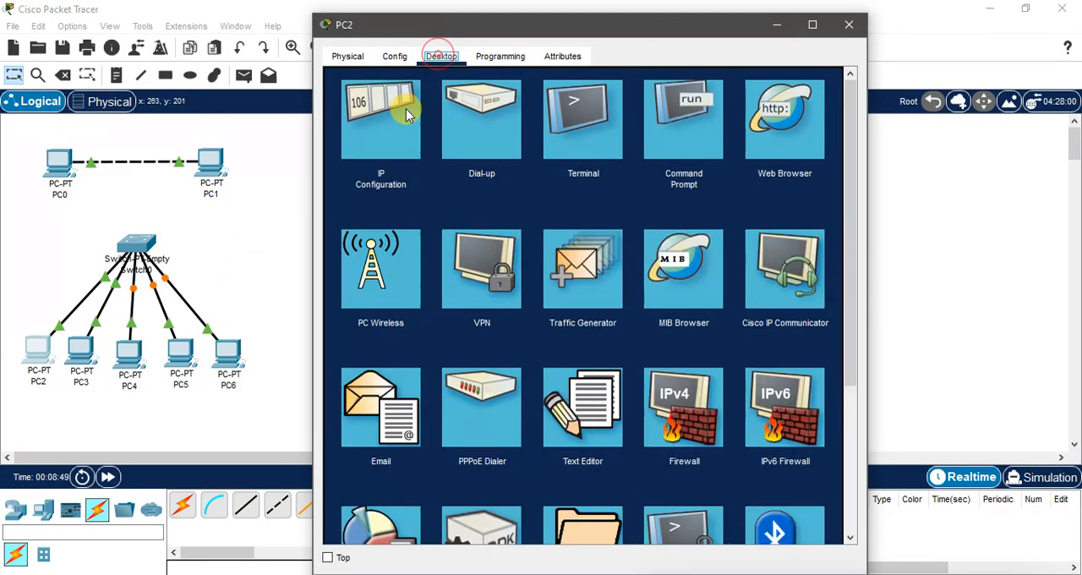
left_click(391, 118)
left_click(522, 166)
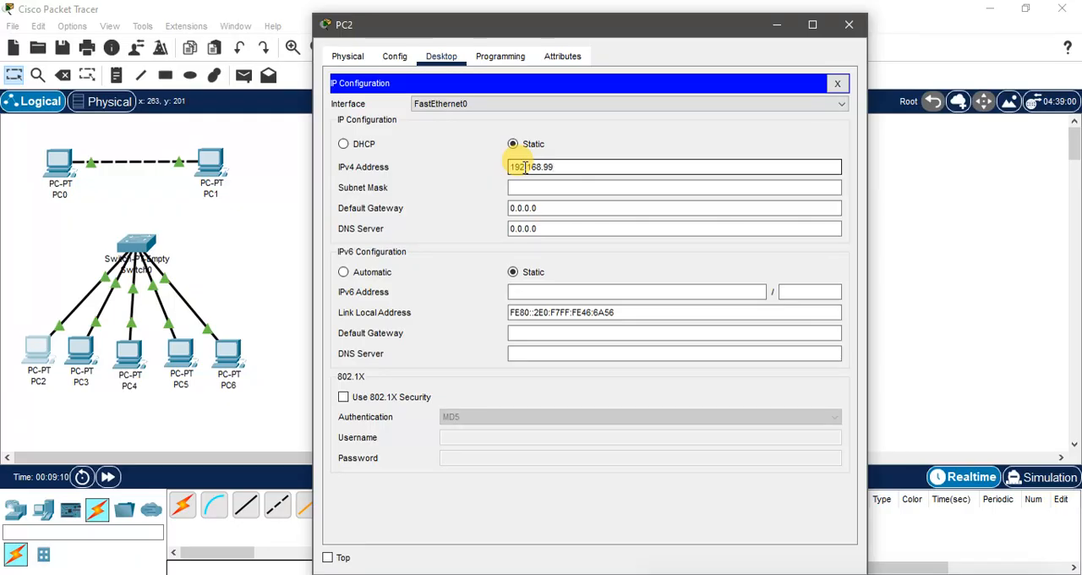
left_click(524, 166)
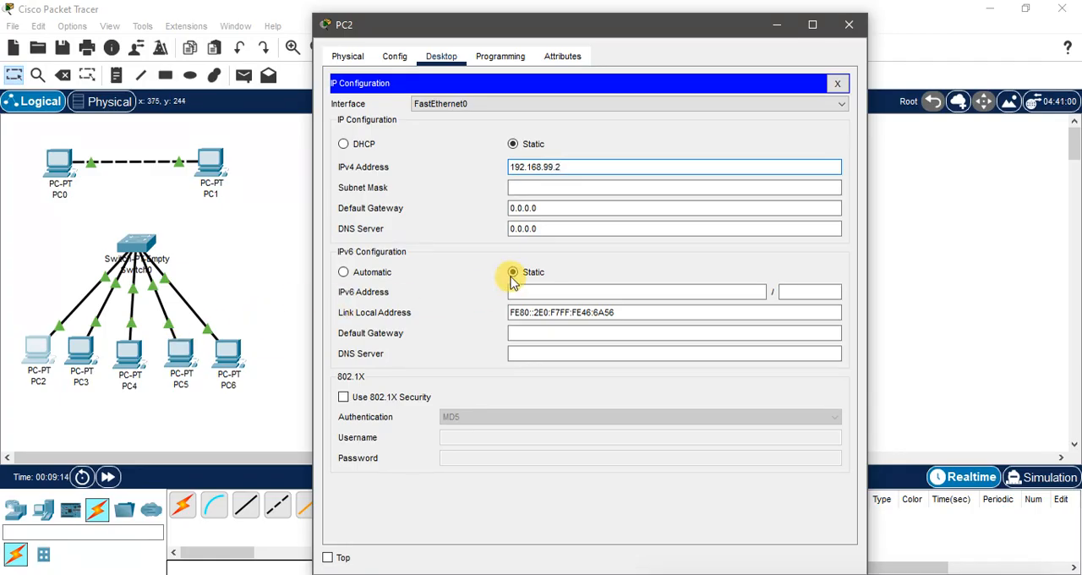
key("Tab")
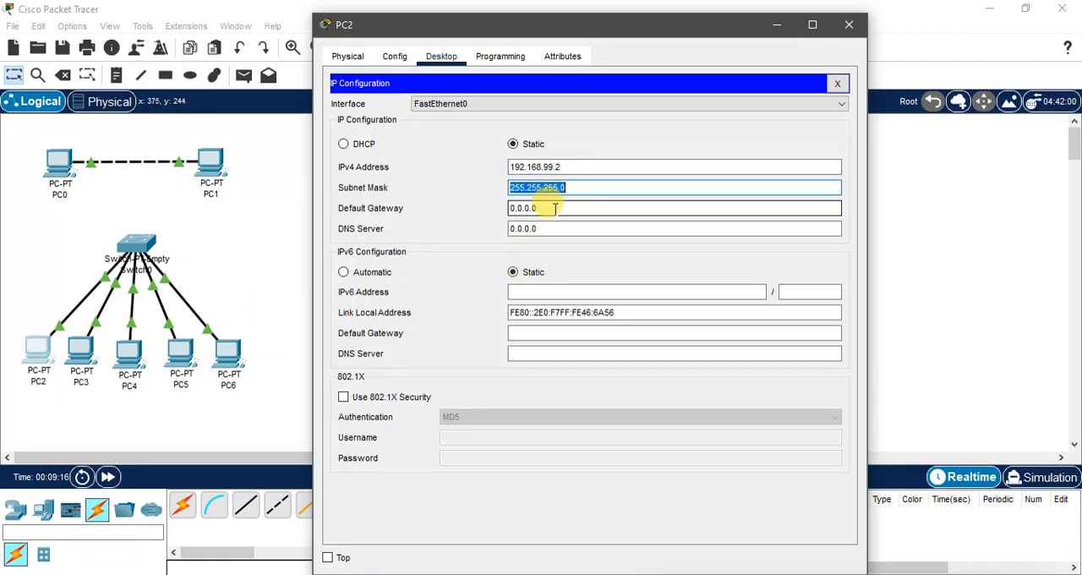
key("Tab")
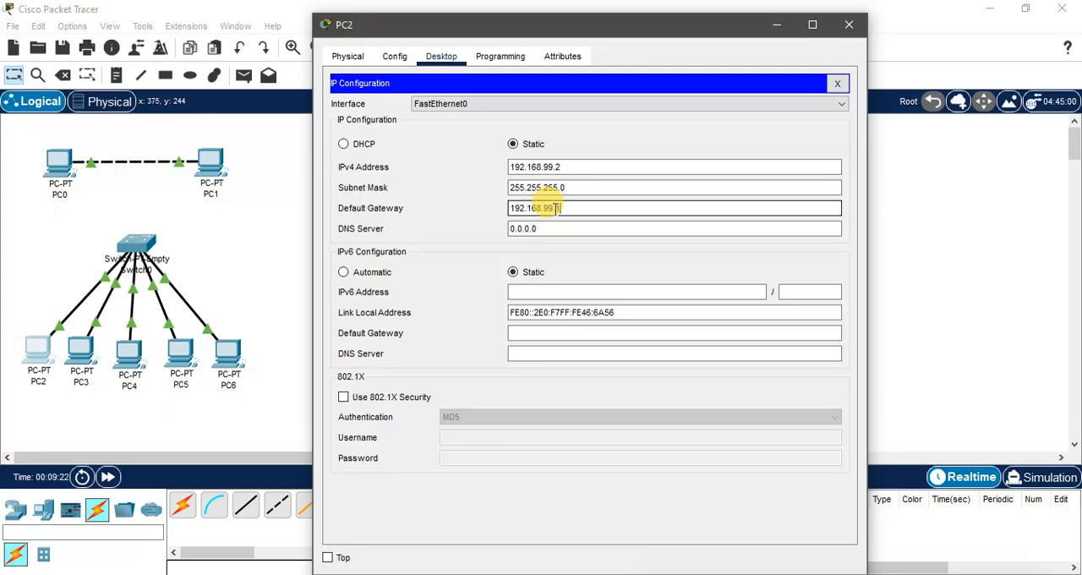
key("Tab")
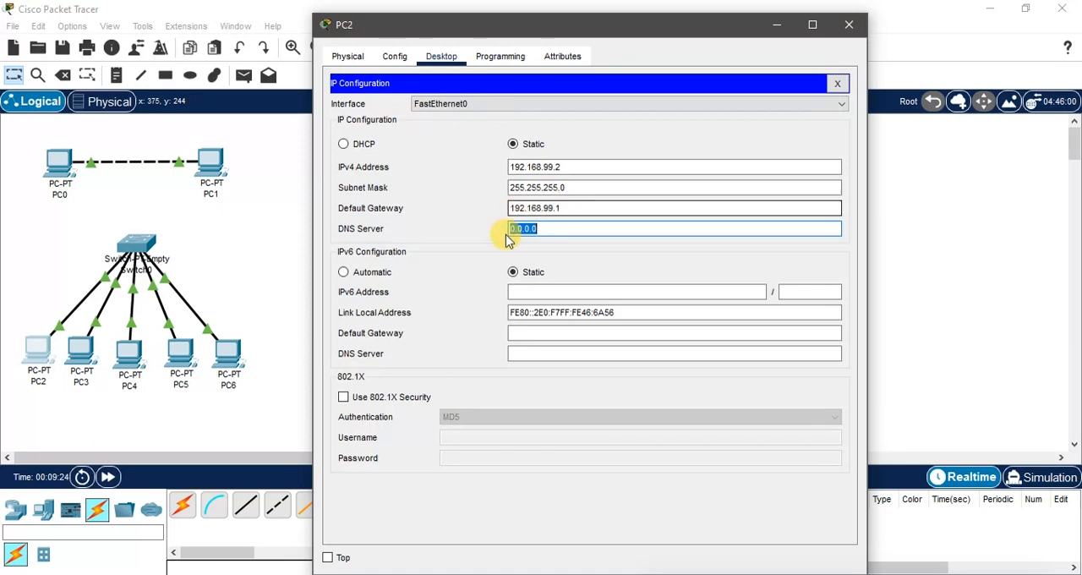
left_click_drag(575, 209, 481, 210)
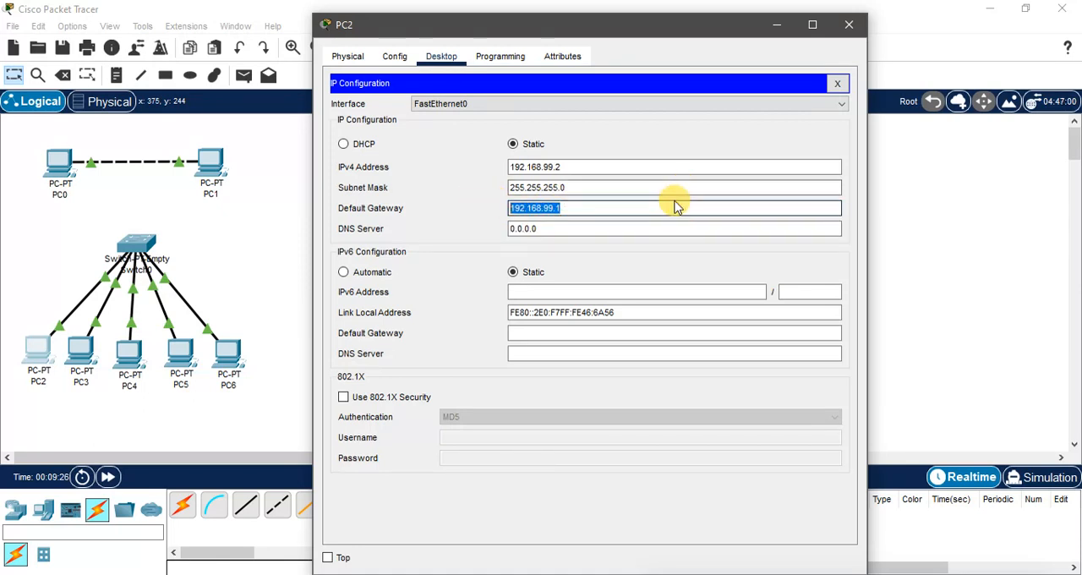
left_click(852, 25)
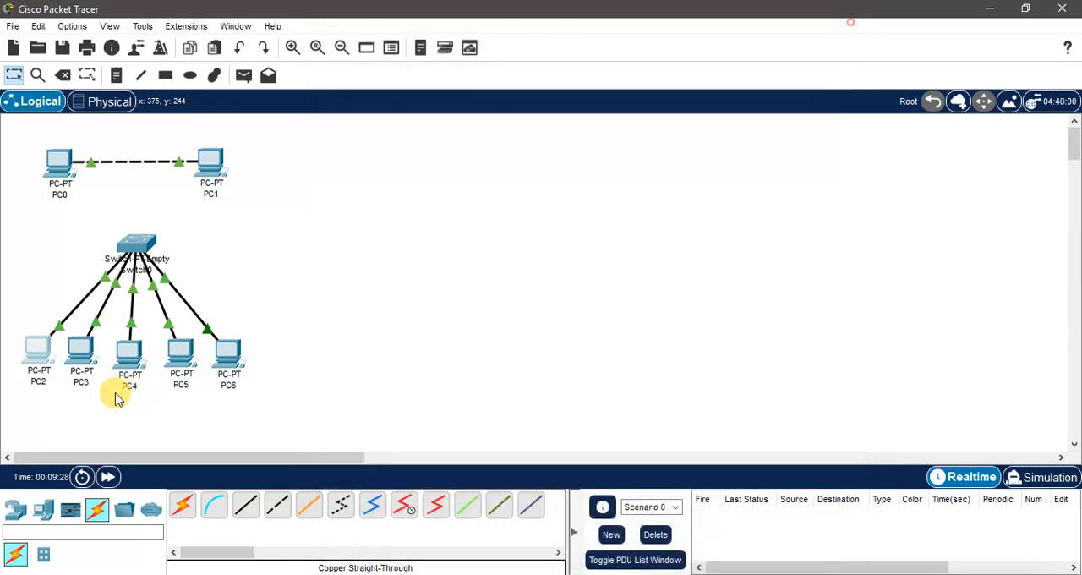
Step: Configure PC3 with static IPv4 address 192.168.99.3, subnet mask 255.255.255.0 and default gateway 192.168.99.1
left_click(81, 354)
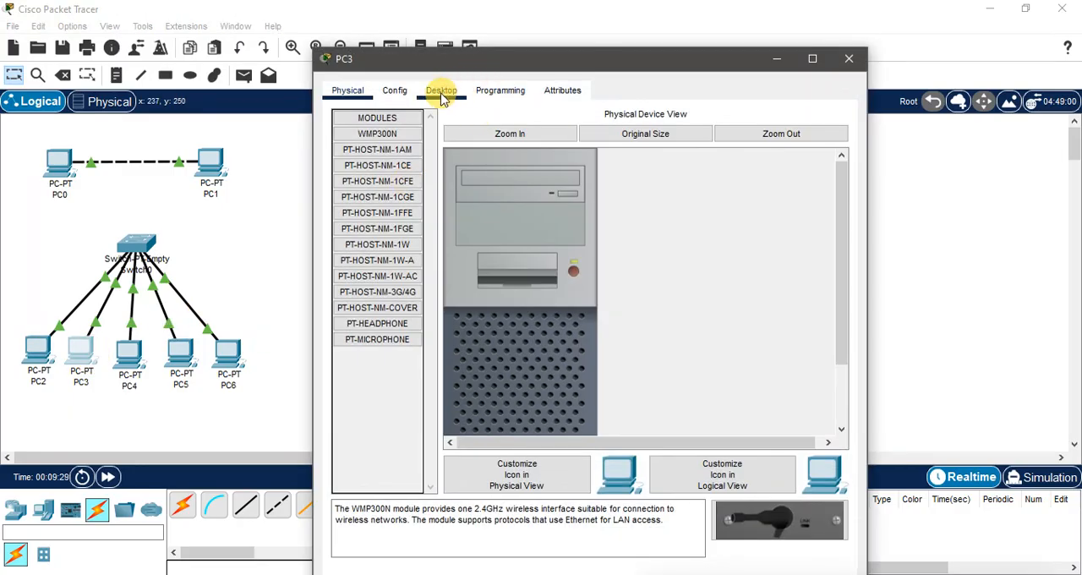
left_click(441, 90)
left_click(492, 89)
left_click(441, 91)
left_click(362, 138)
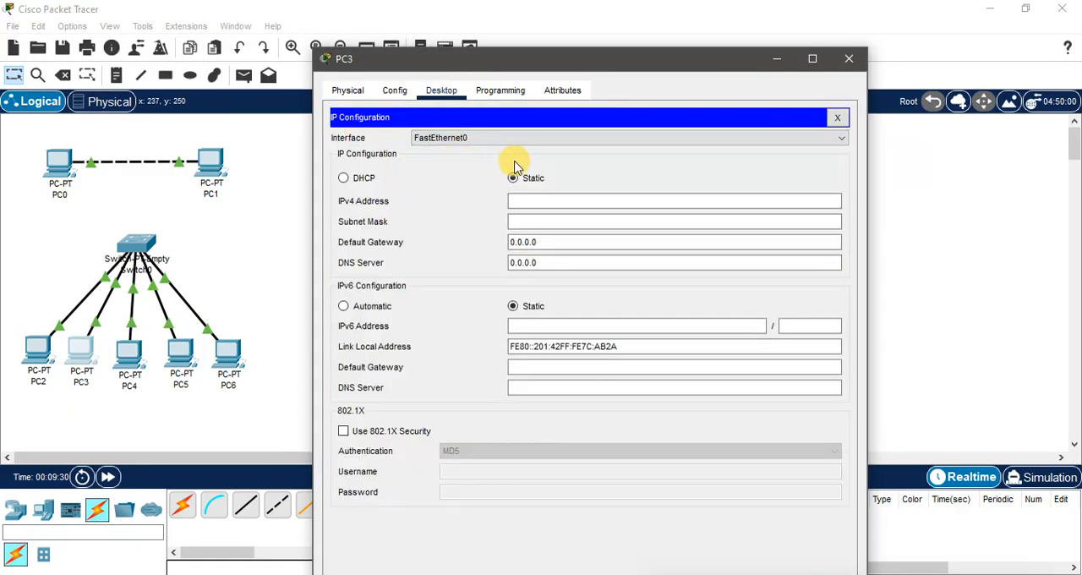
left_click(532, 199)
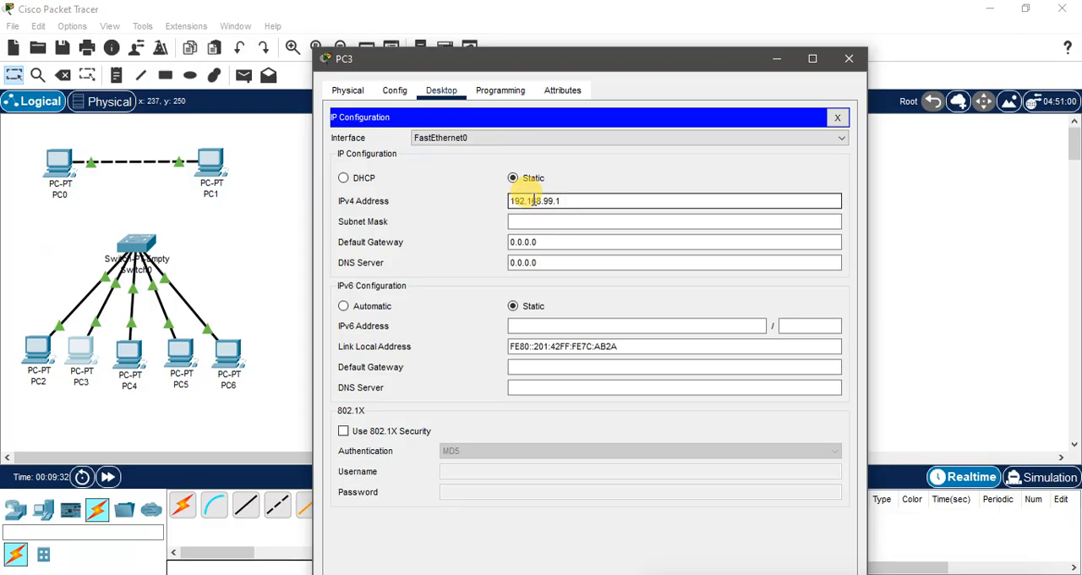
type("192.168.99.3")
key("Tab")
key("Tab")
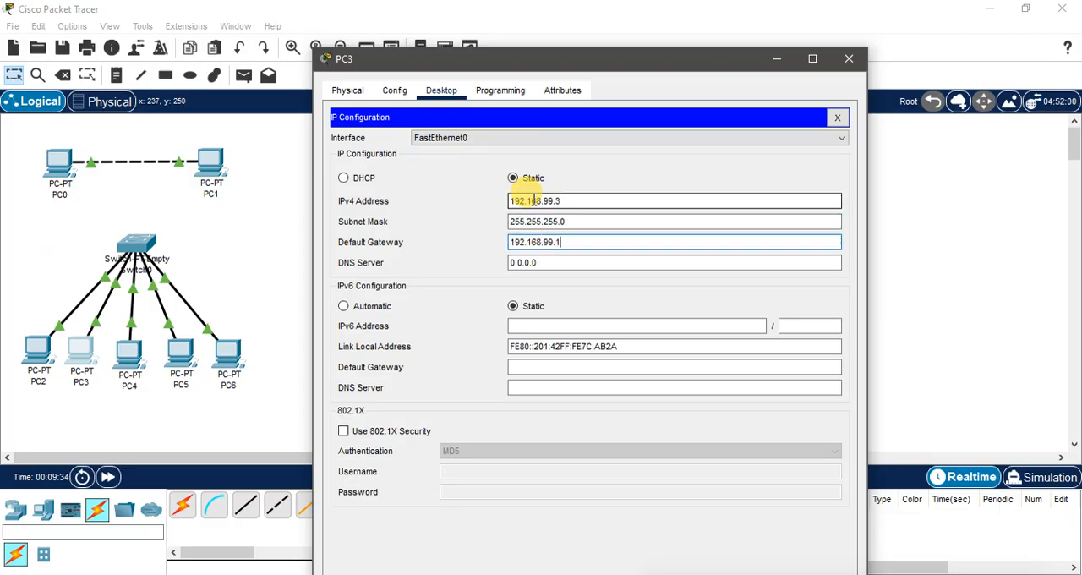
left_click(851, 61)
Step: Configure PC4 with static IPv4 address 192.168.99.4, subnet mask 255.255.255.0 and default gateway 192.168.99.1
left_click(128, 351)
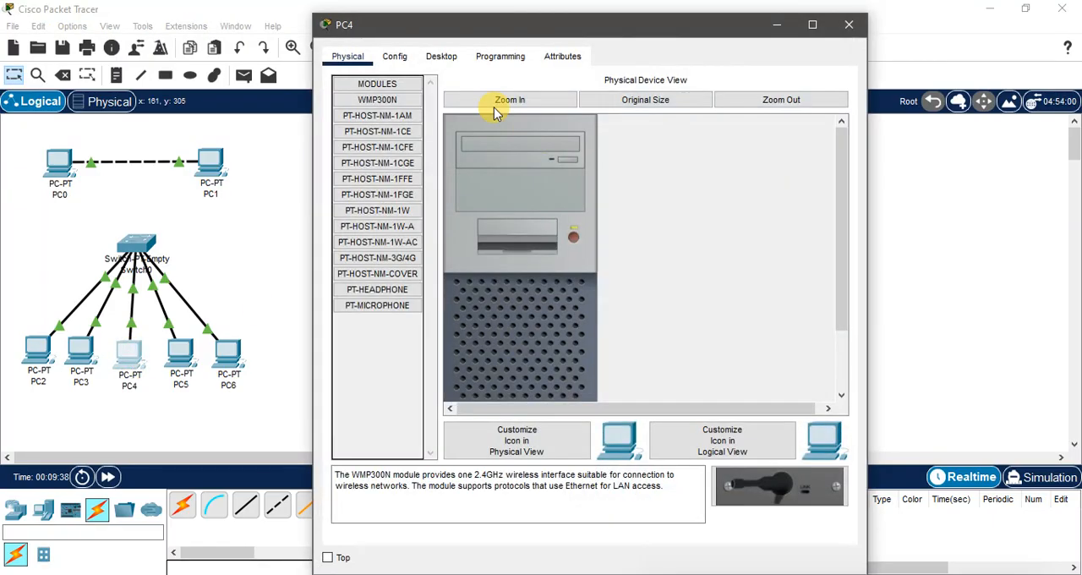
left_click(438, 56)
left_click(374, 96)
left_click(592, 167)
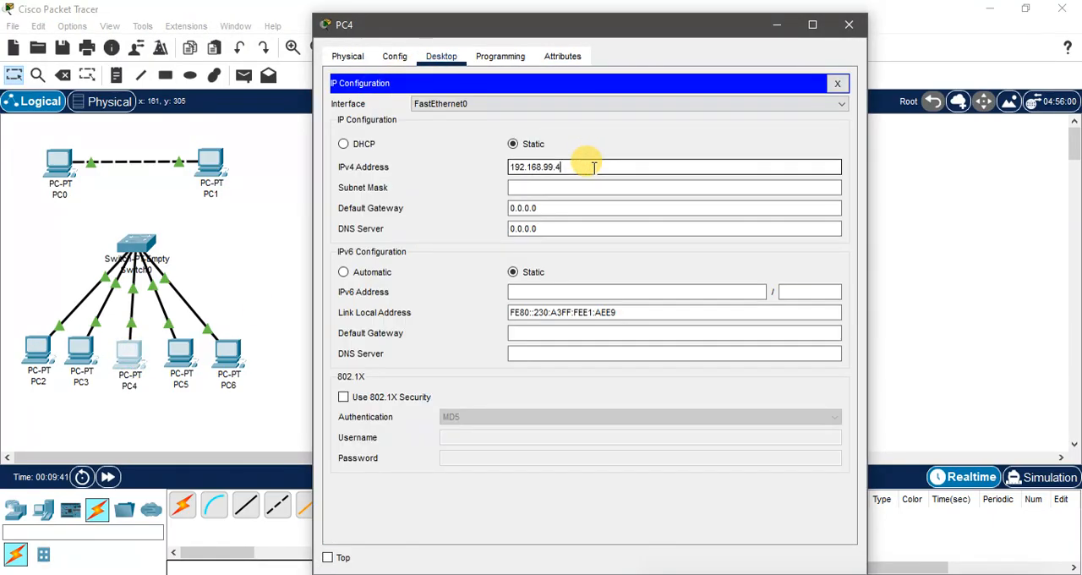
type("192.168.99.4")
key("Tab")
key("Tab")
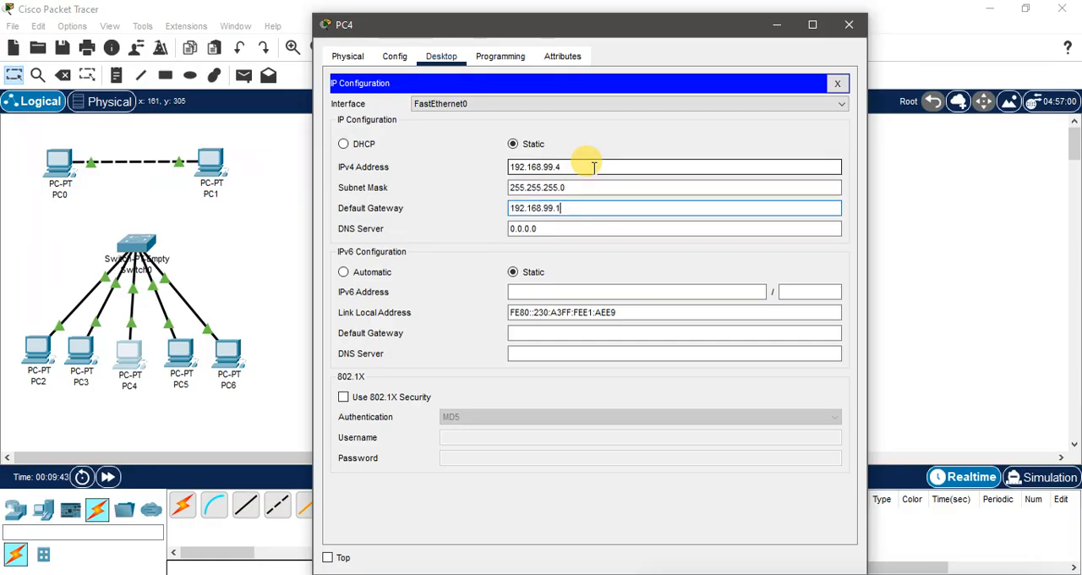
left_click(849, 25)
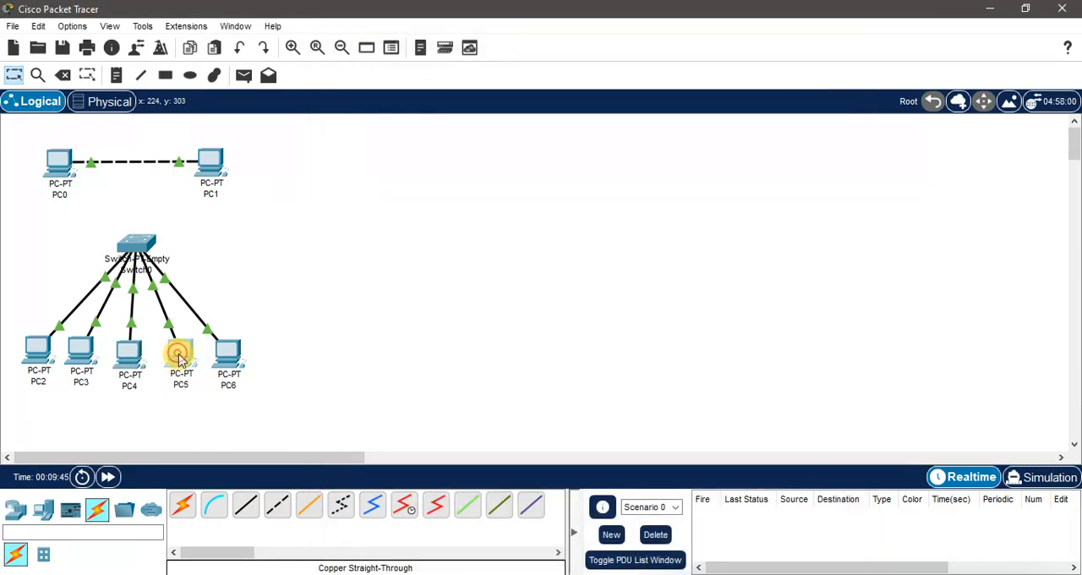
Step: Configure PC5 with static IPv4 address 192.168.99.5, subnet mask 255.255.255.0 and default gateway 192.168.99.1
left_click(179, 360)
left_click(440, 56)
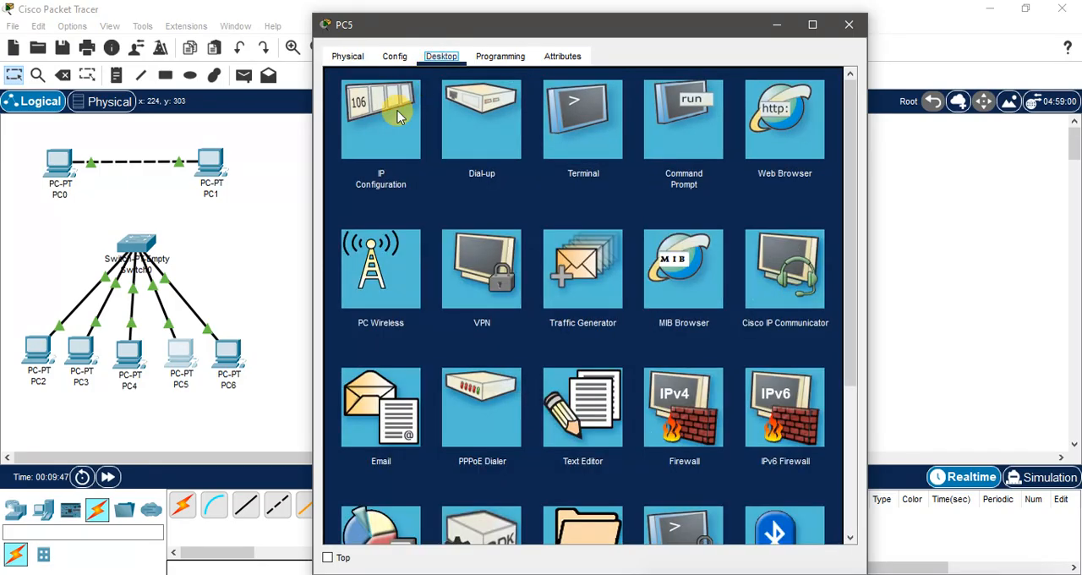
left_click(397, 119)
left_click(537, 166)
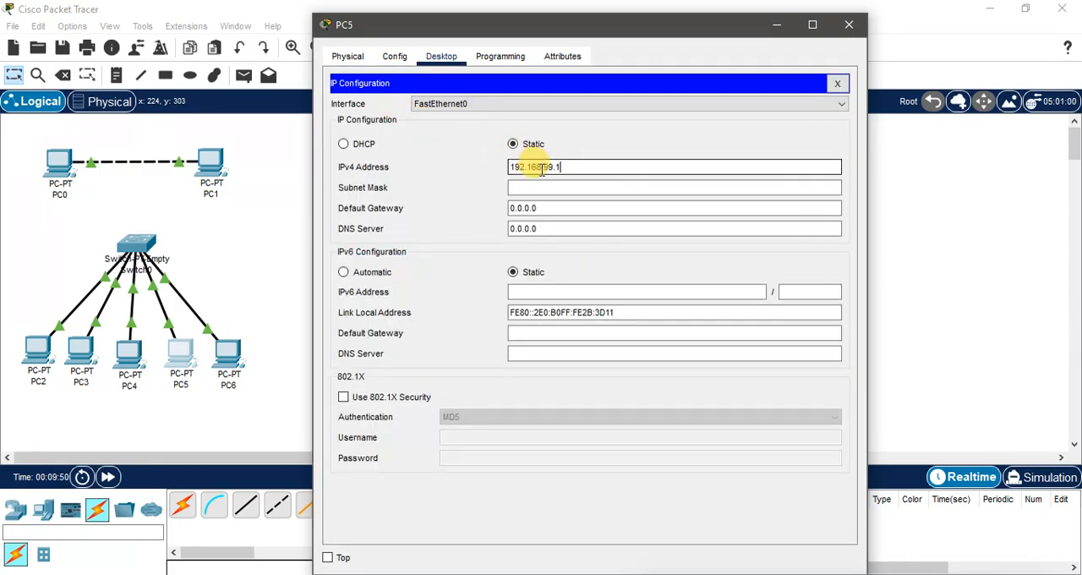
type("192.168.99.5")
key("Tab")
key("Tab")
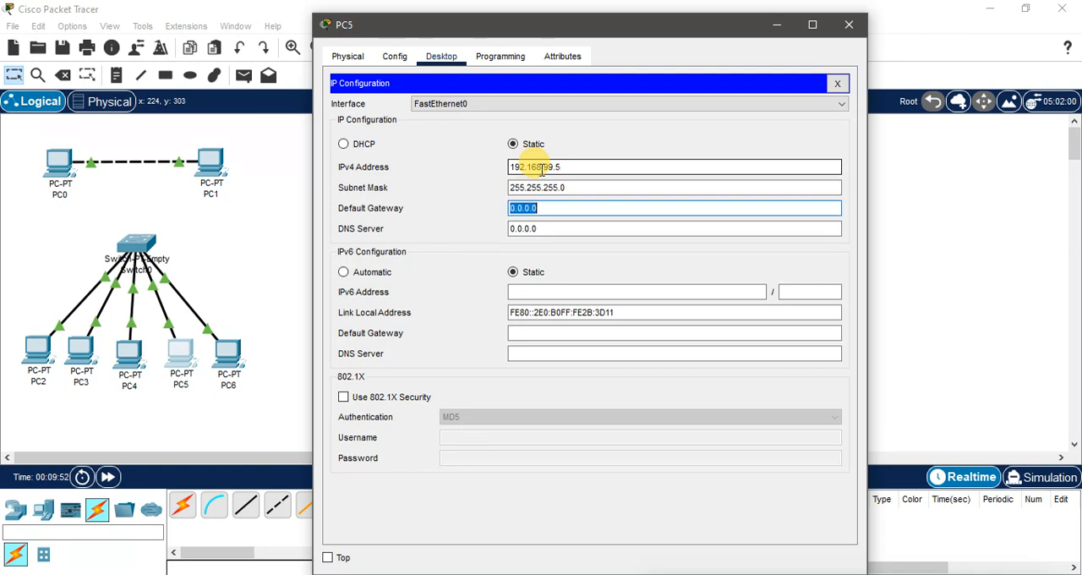
type("192.168.99.1")
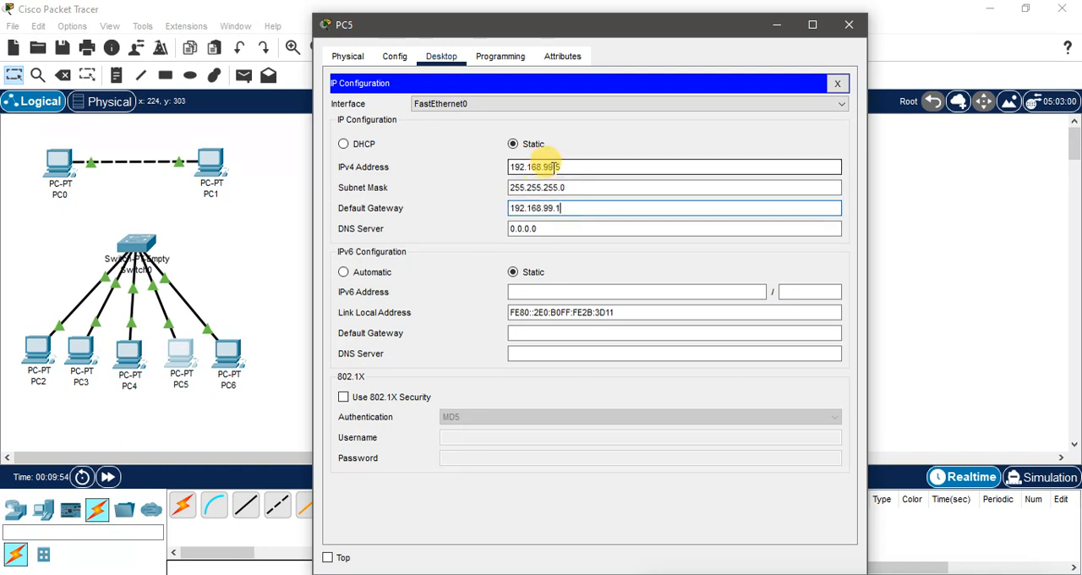
left_click(848, 24)
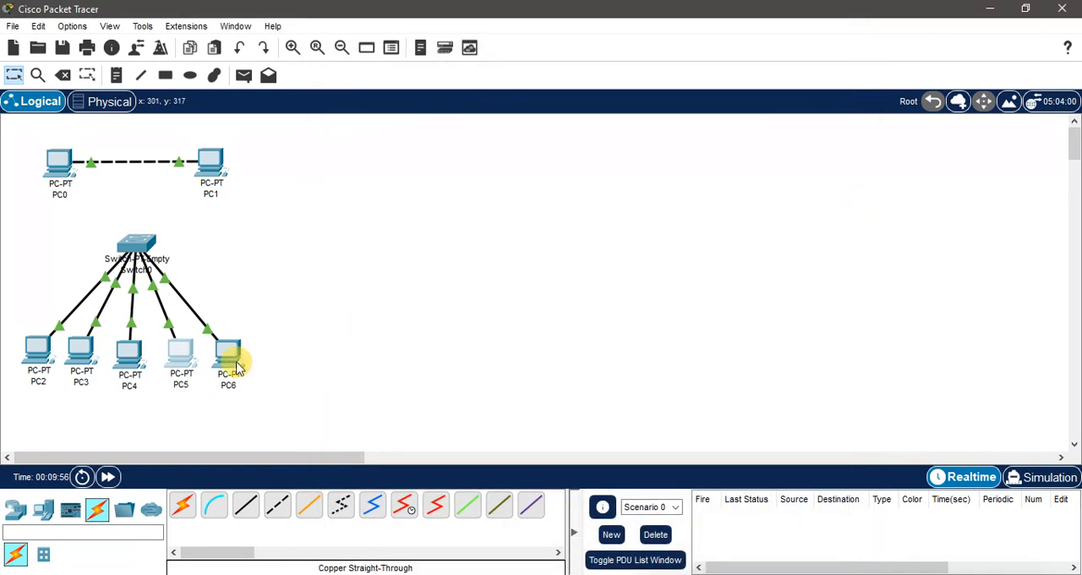
Step: Configure PC6 with static IPv4 address 192.168.99.6, subnet mask 255.255.255.0 and default gateway 192.168.99.1
left_click(227, 357)
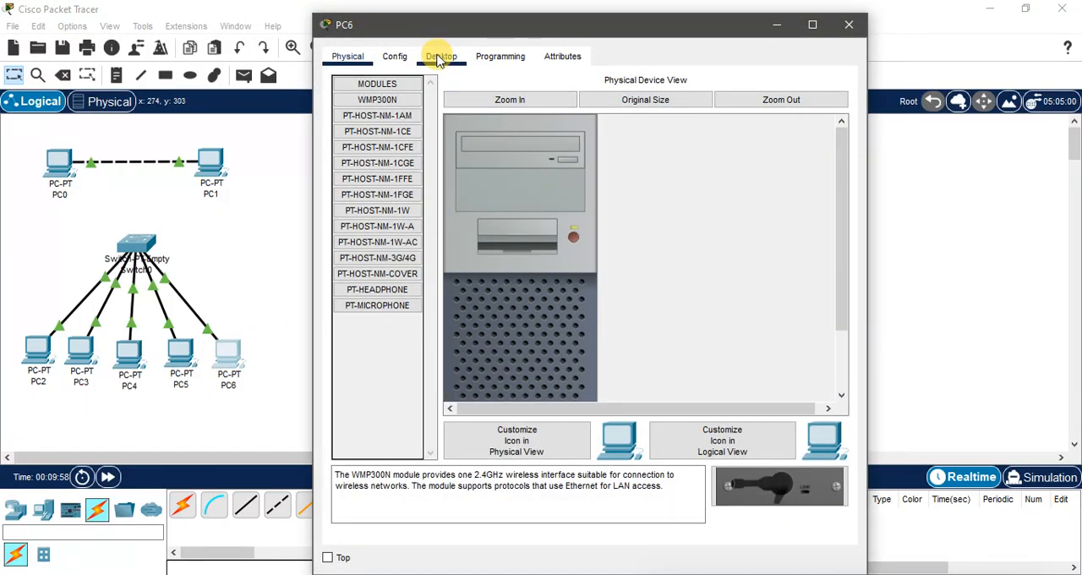
left_click(442, 57)
left_click(376, 131)
left_click(540, 165)
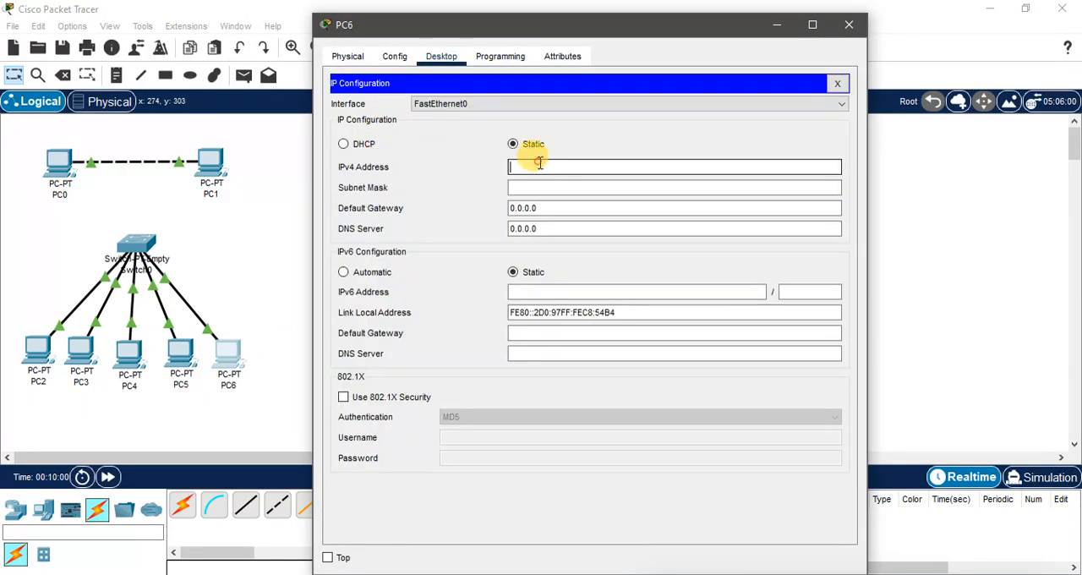
type("192.168.99.6")
key("Tab")
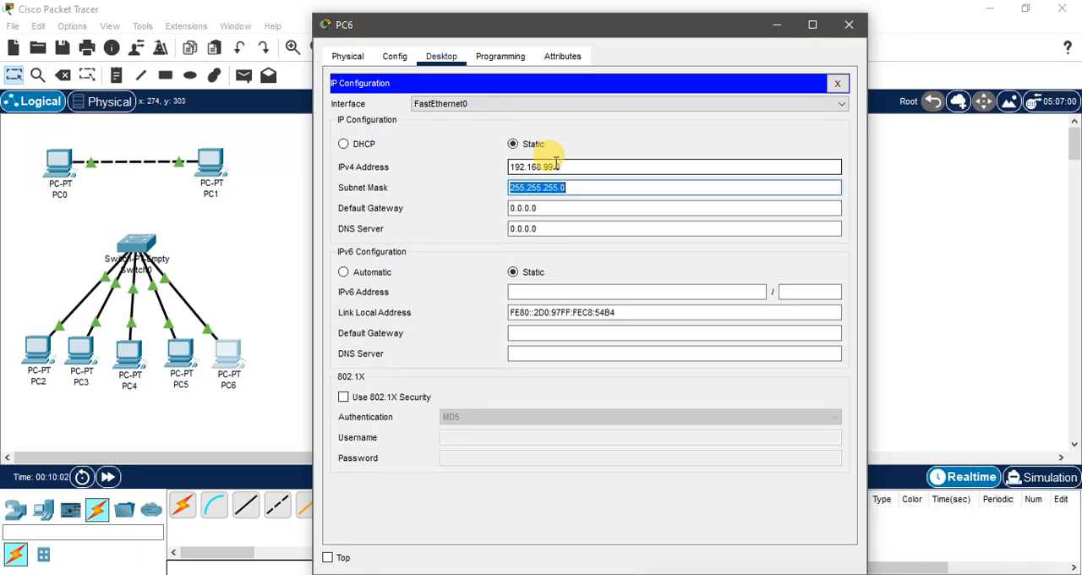
key("Tab")
type("192.168.99.1")
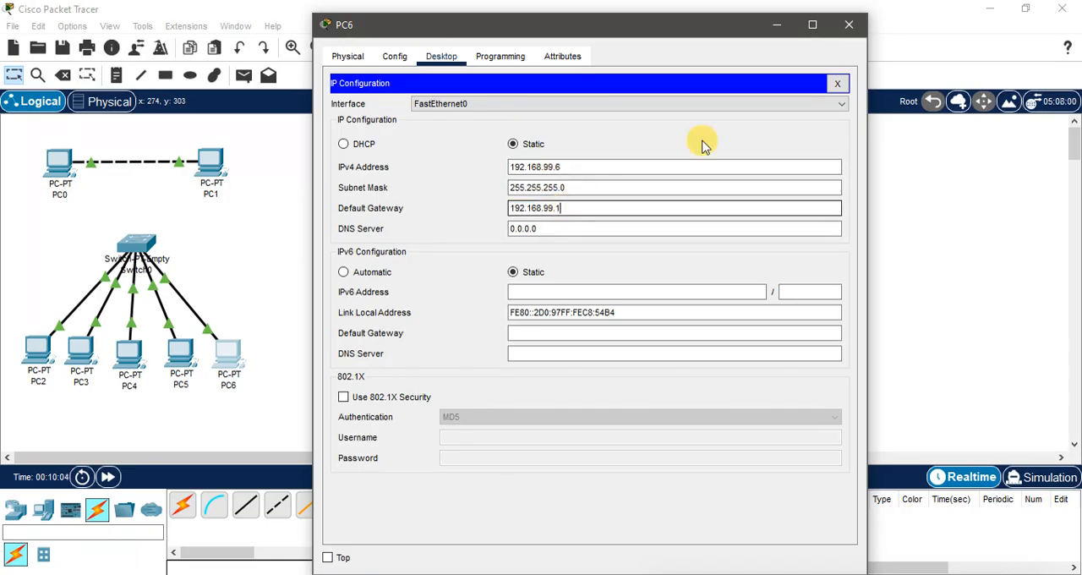
left_click(849, 25)
left_click_drag(321, 391, 14, 338)
left_click(436, 307)
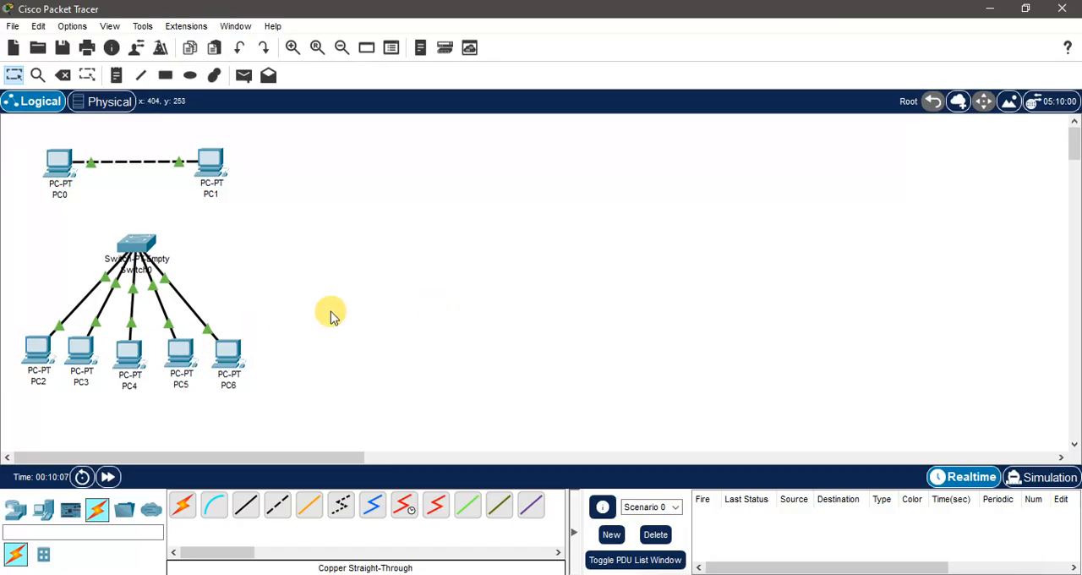
Step: Test connectivity from PC6's command prompt by pinging PC2 at 192.168.99.2 and PC3 at 192.168.99.3
mouse_move(32, 355)
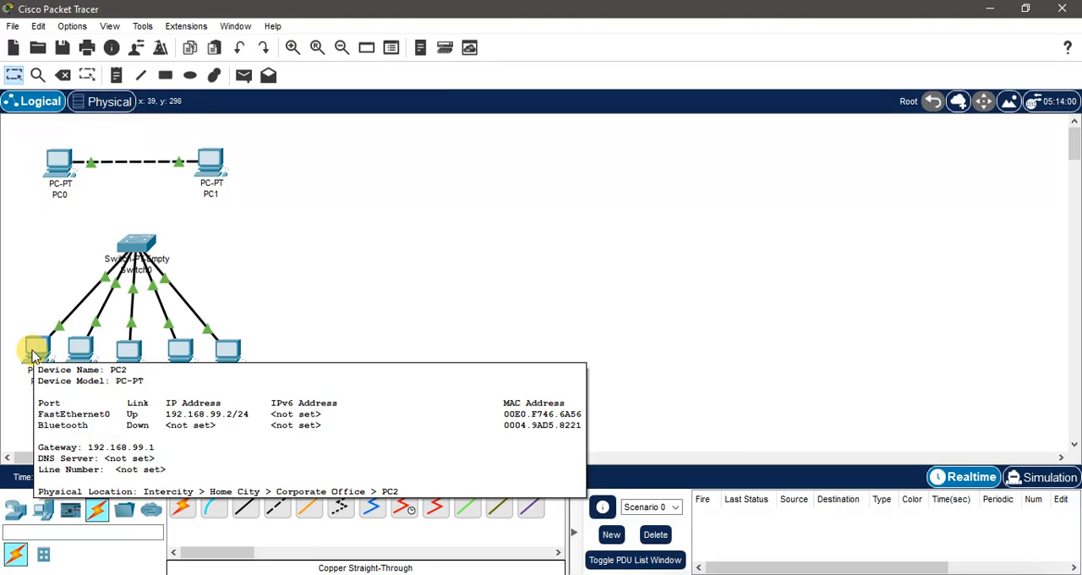
mouse_move(83, 348)
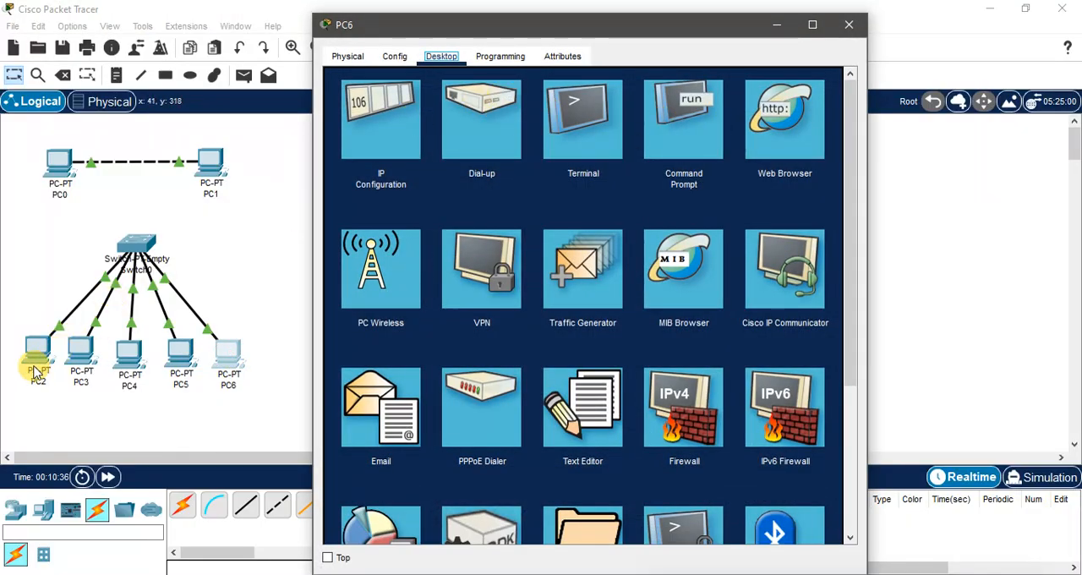
left_click(684, 142)
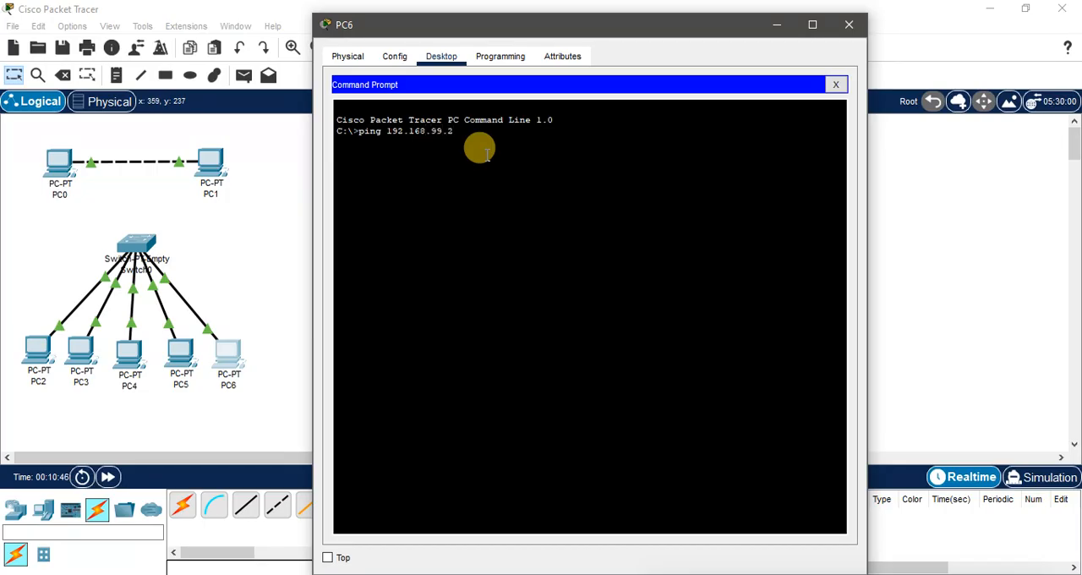
key("Return")
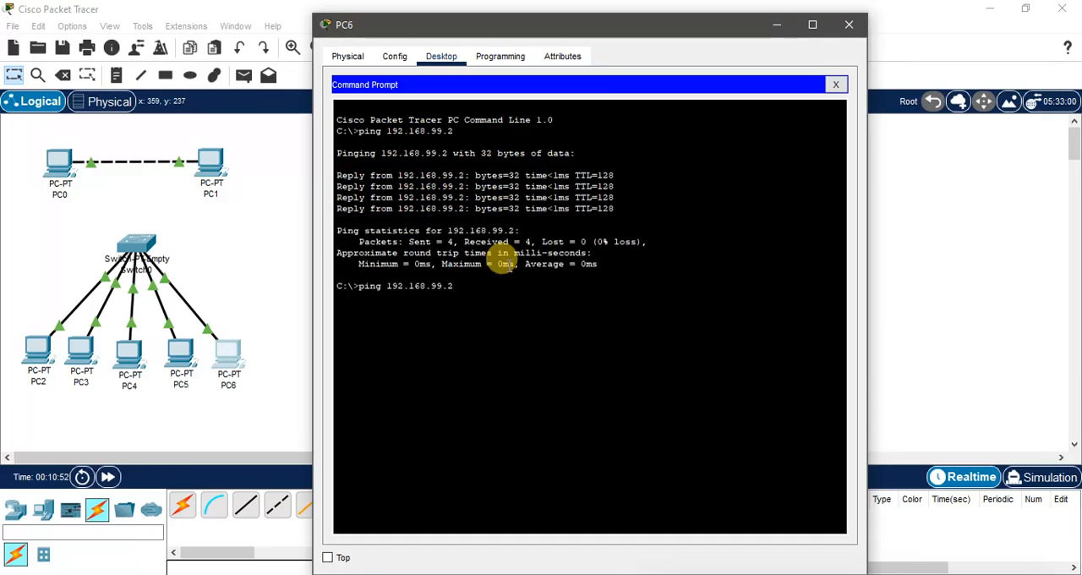
type("ping 192.168.99.3")
key("Return")
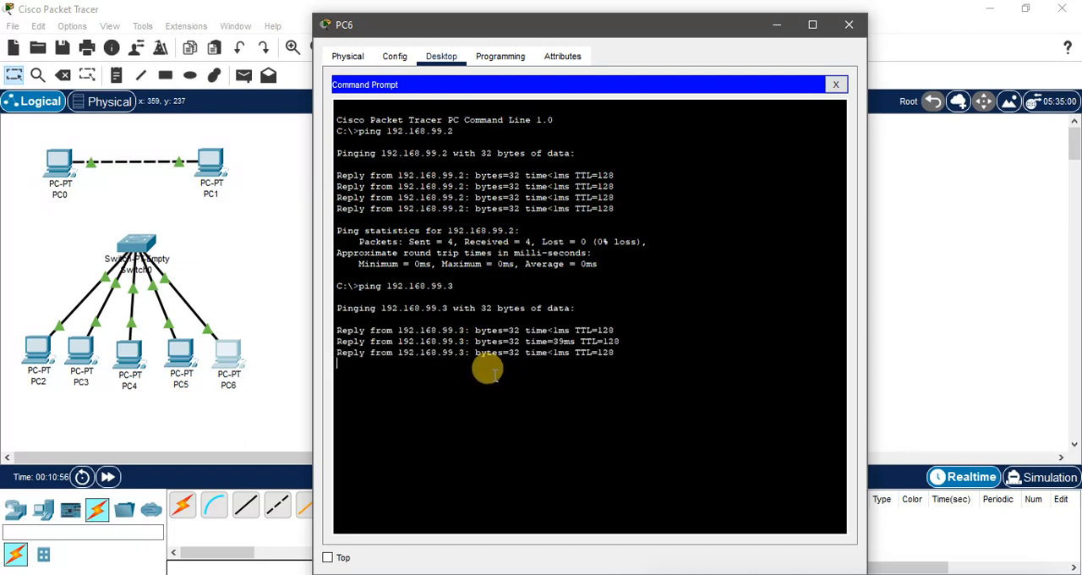
left_click(849, 26)
left_click_drag(318, 411, 14, 217)
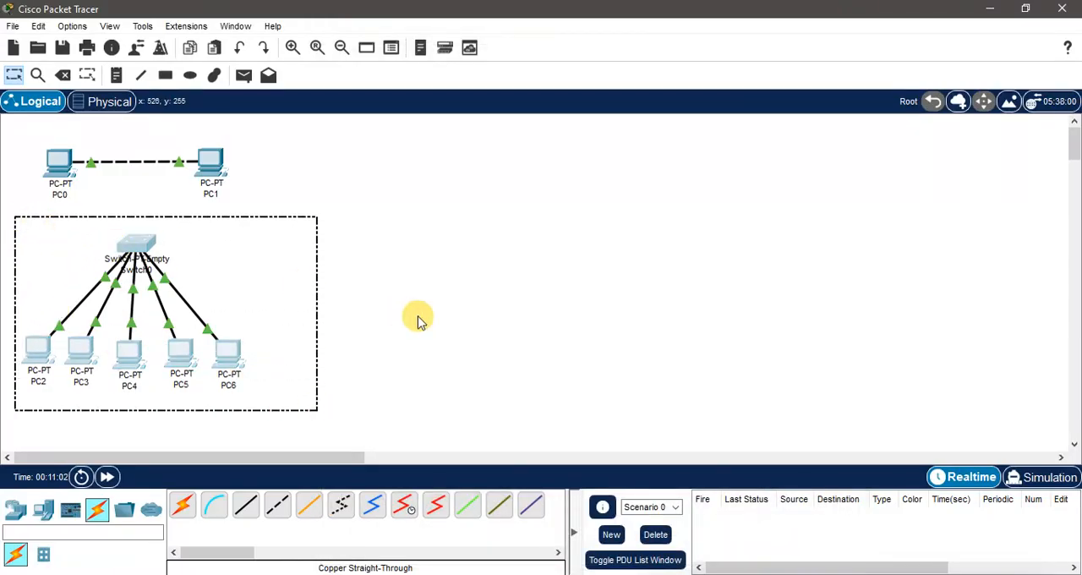
left_click(435, 310)
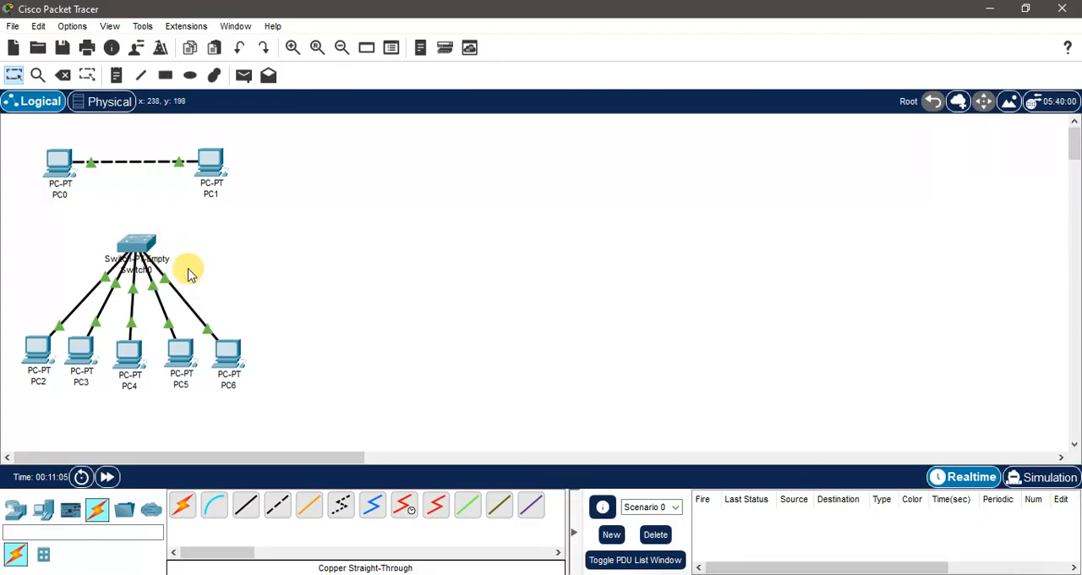
left_click_drag(85, 212, 246, 268)
left_click(82, 216)
left_click_drag(96, 228, 194, 276)
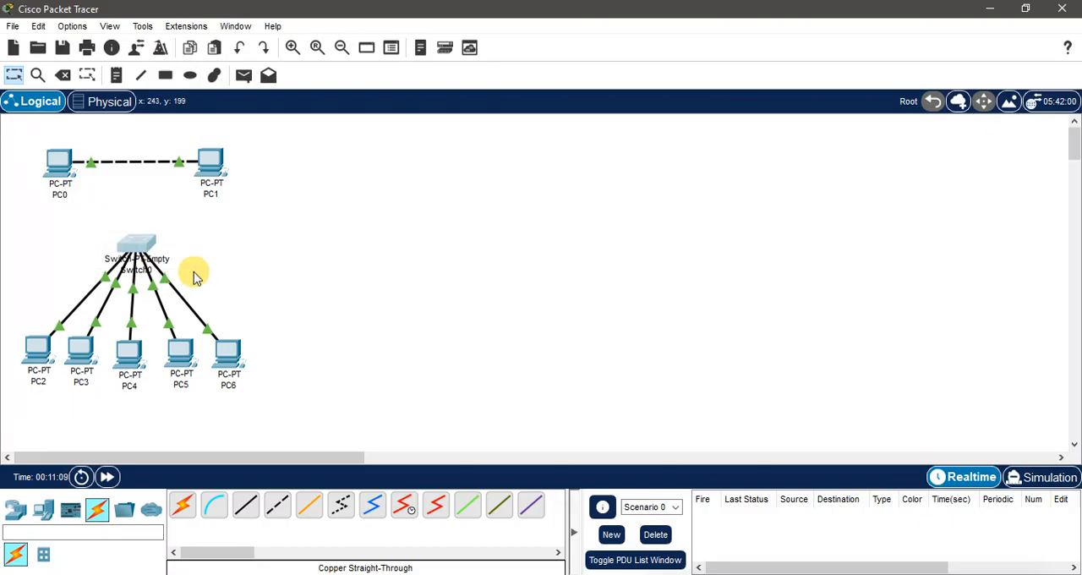
left_click_drag(92, 211, 205, 271)
left_click(237, 267)
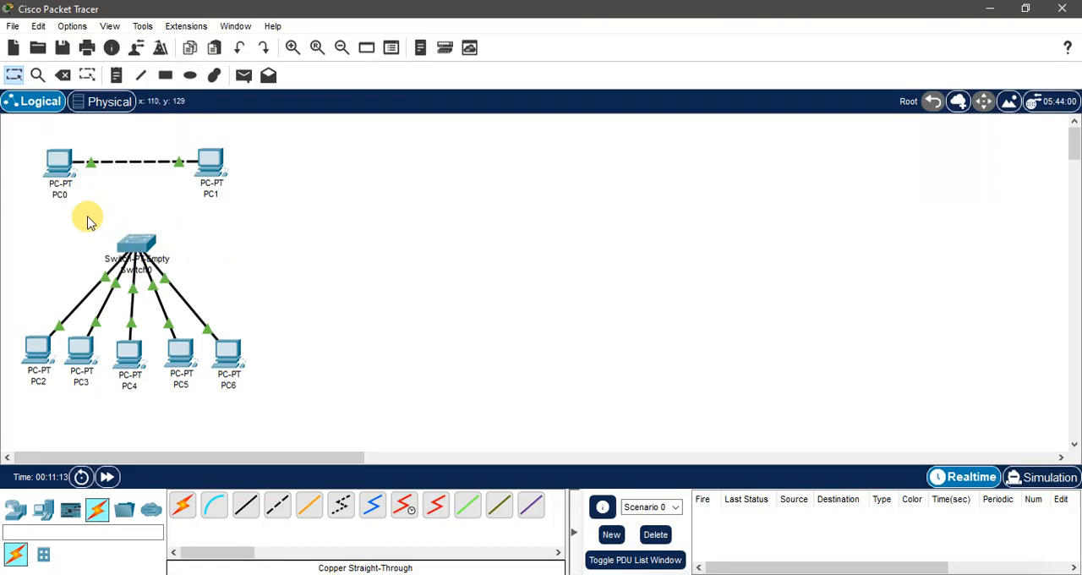
left_click_drag(88, 216, 194, 272)
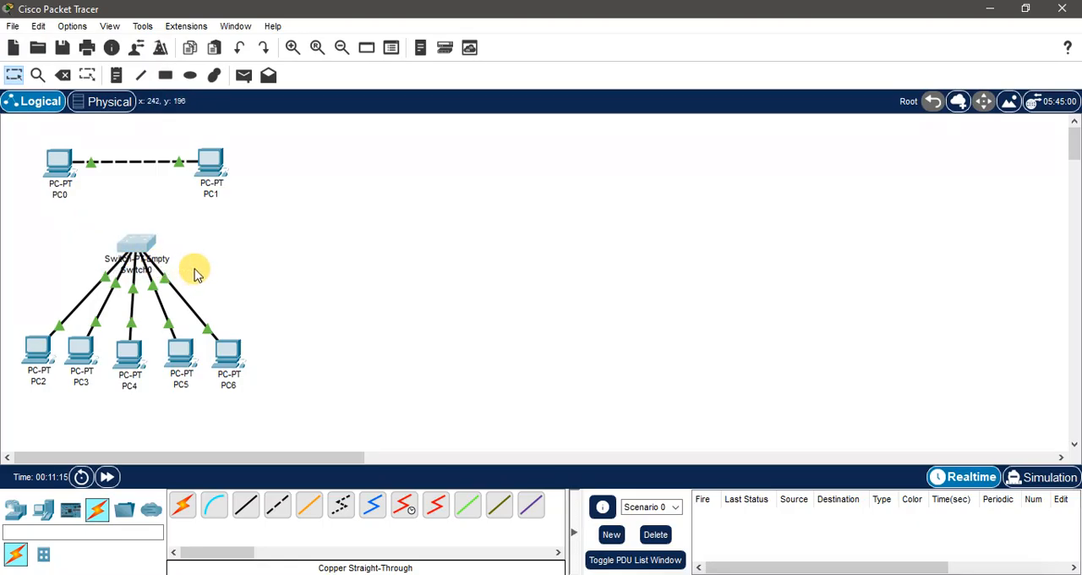
left_click(206, 267)
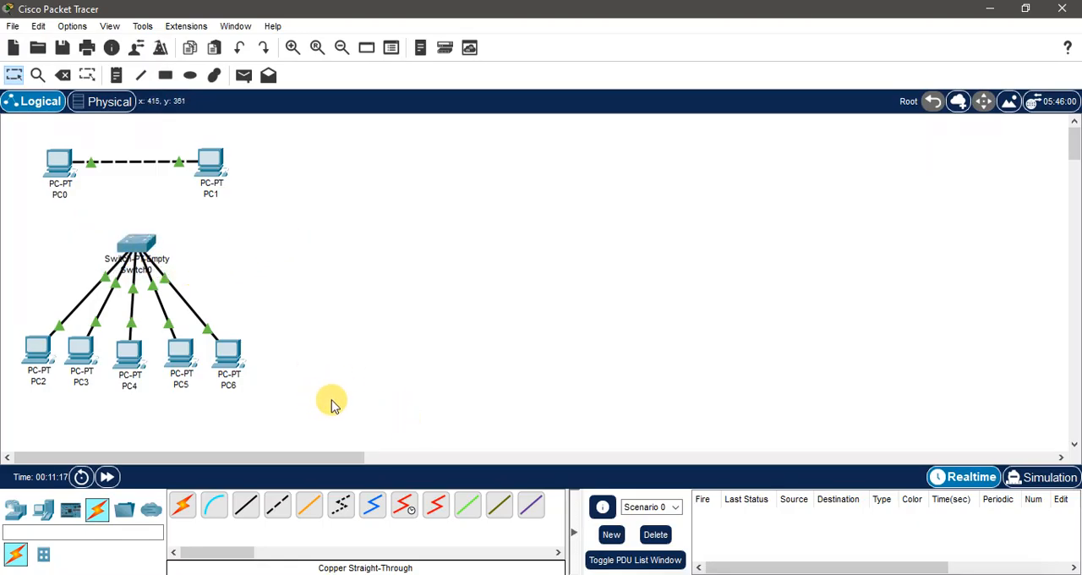
left_click_drag(338, 398, 14, 131)
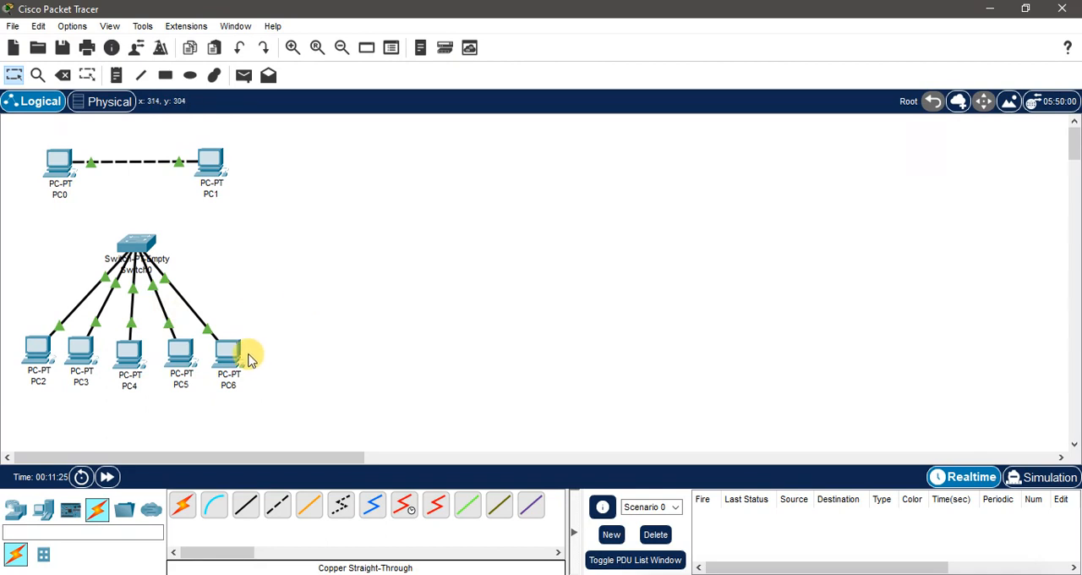
left_click_drag(362, 403, 14, 127)
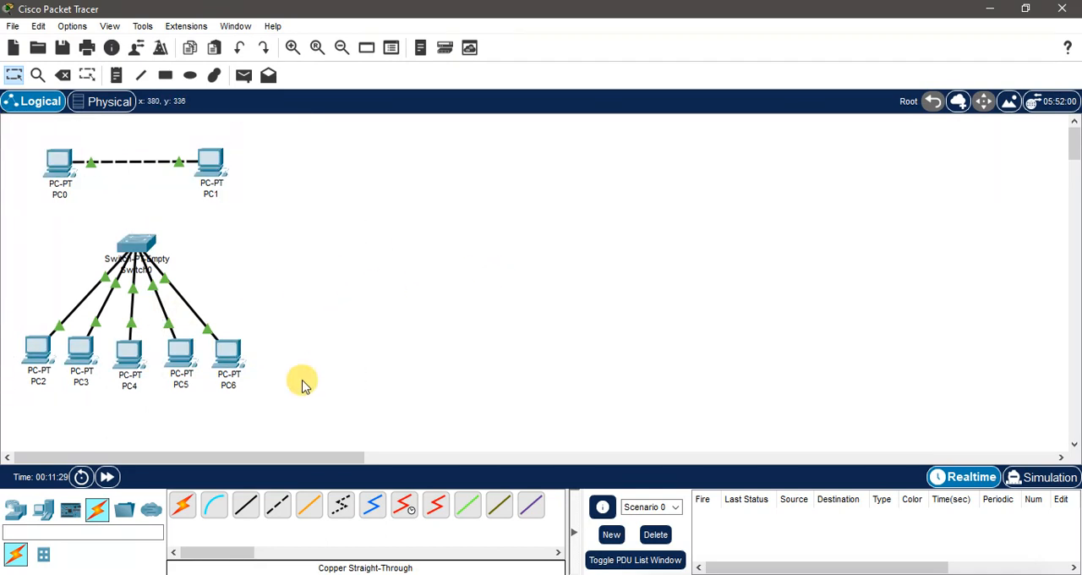
left_click_drag(278, 401, 24, 127)
left_click(436, 242)
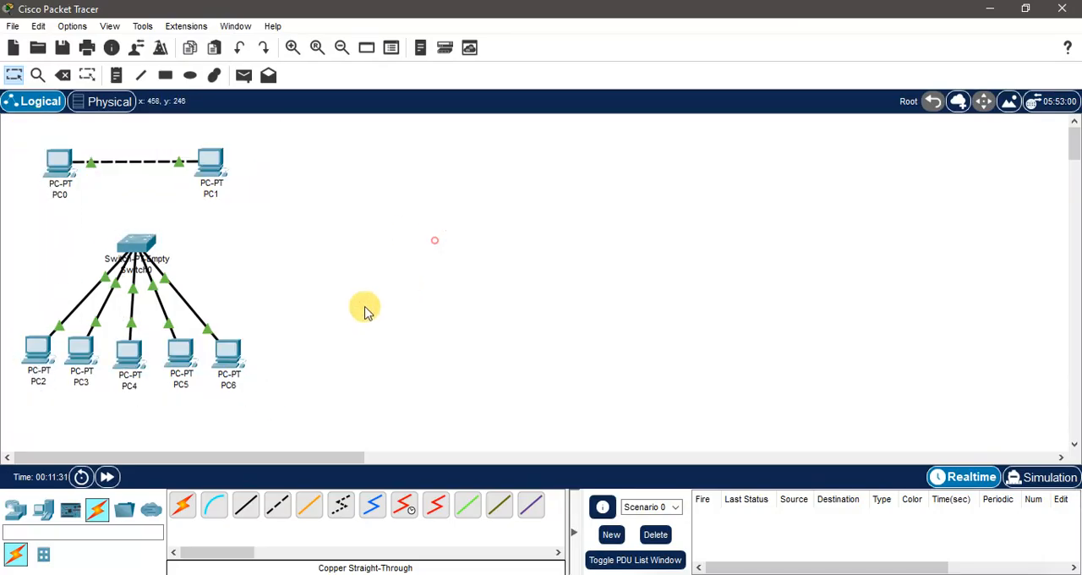
Step: Place a PT-Router in the empty workspace area beside the two existing networks
left_click(19, 506)
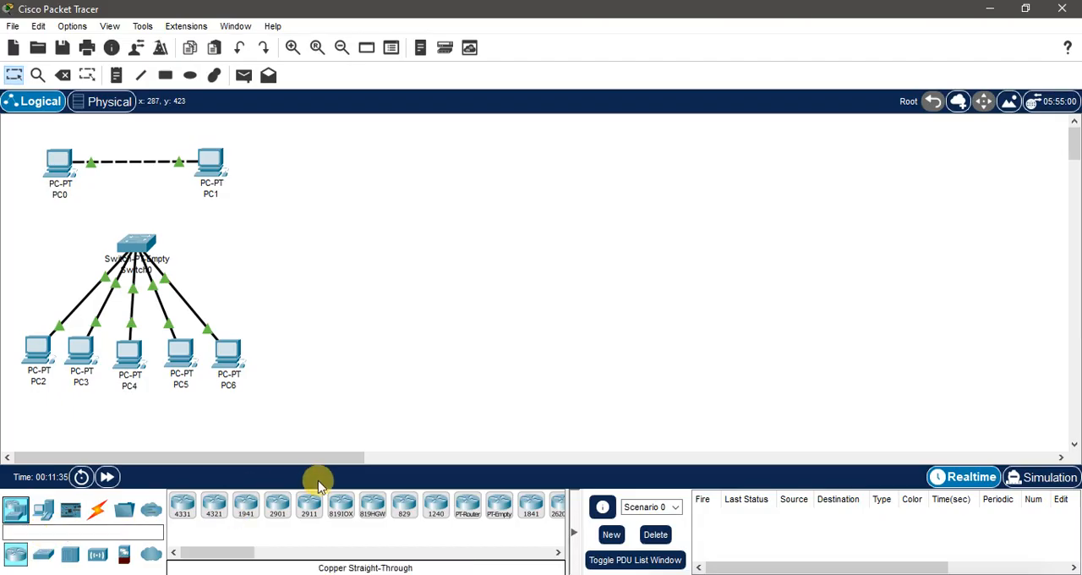
left_click(468, 508)
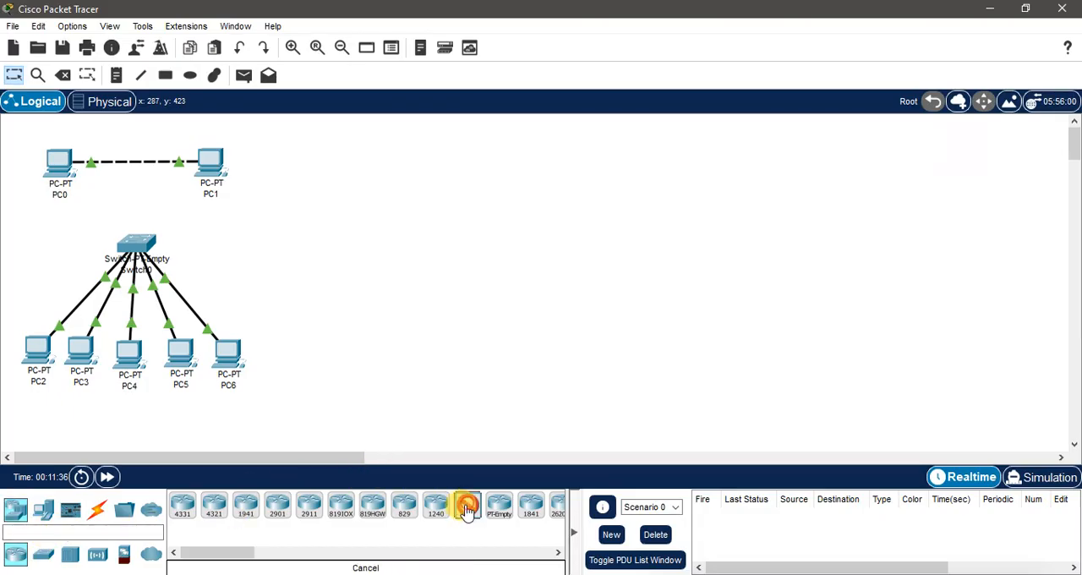
left_click(537, 167)
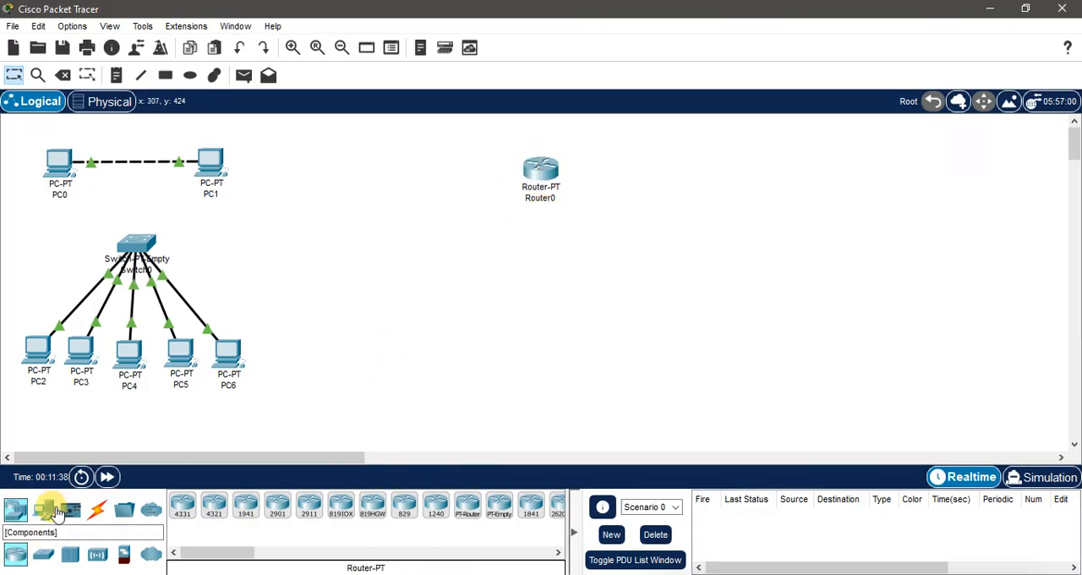
Step: Place three PT-Empty switches in a row below the new router
left_click(43, 554)
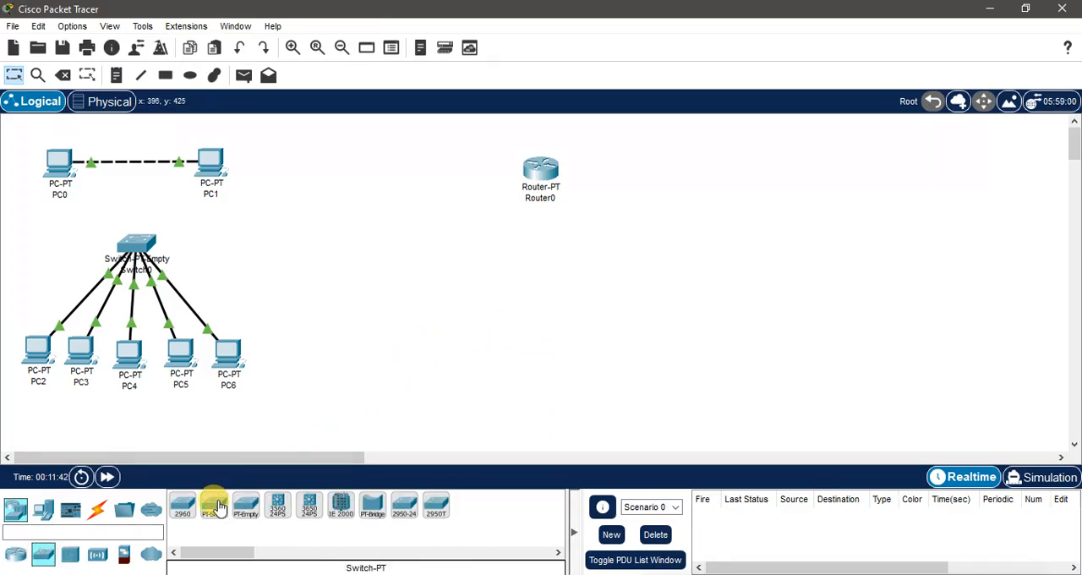
left_click(245, 508)
left_click(431, 256)
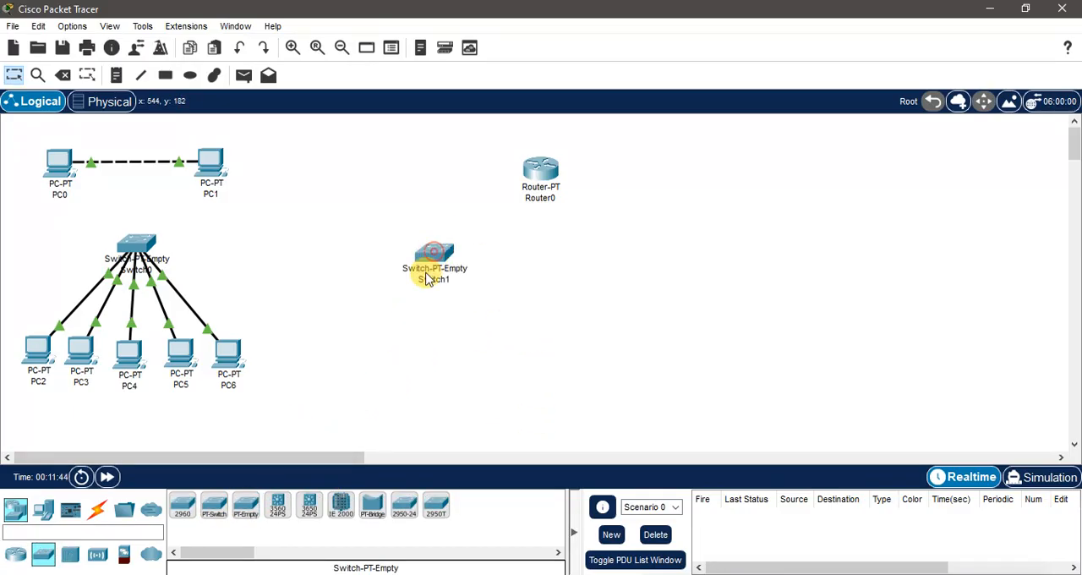
left_click(247, 509)
left_click(532, 257)
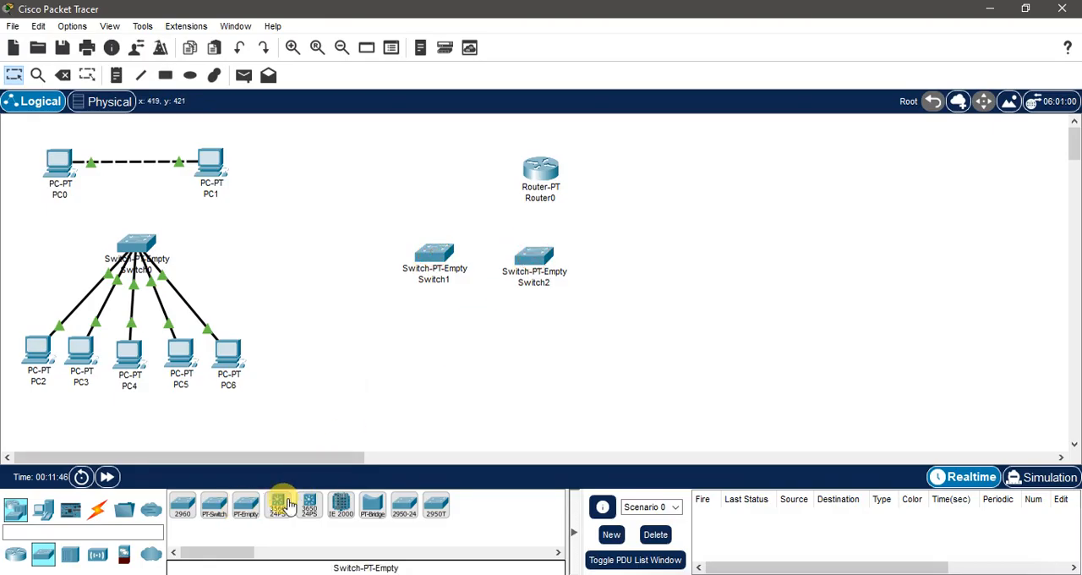
left_click(246, 507)
left_click(635, 257)
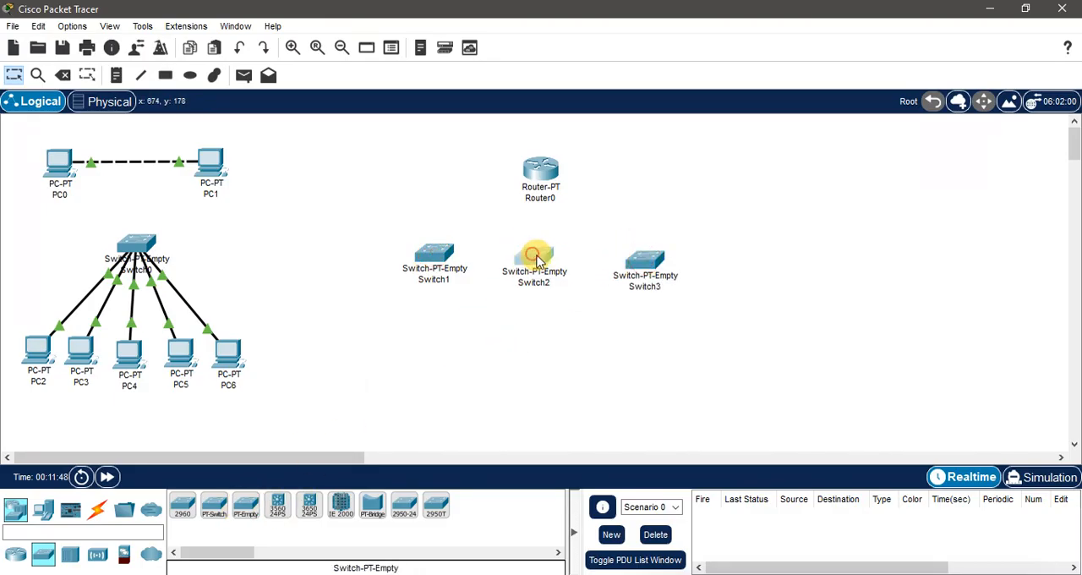
Step: Spread the three new switches apart so they sit evenly spaced beneath the router
left_click_drag(535, 254, 546, 258)
left_click_drag(440, 248, 411, 269)
left_click_drag(551, 254, 532, 260)
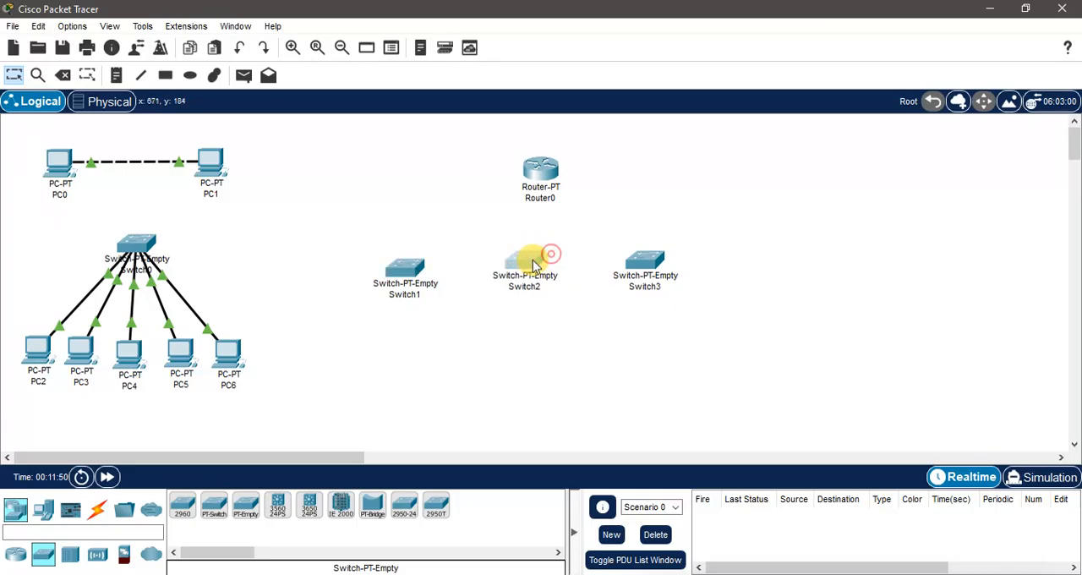
left_click_drag(646, 258, 663, 263)
left_click_drag(532, 271, 543, 272)
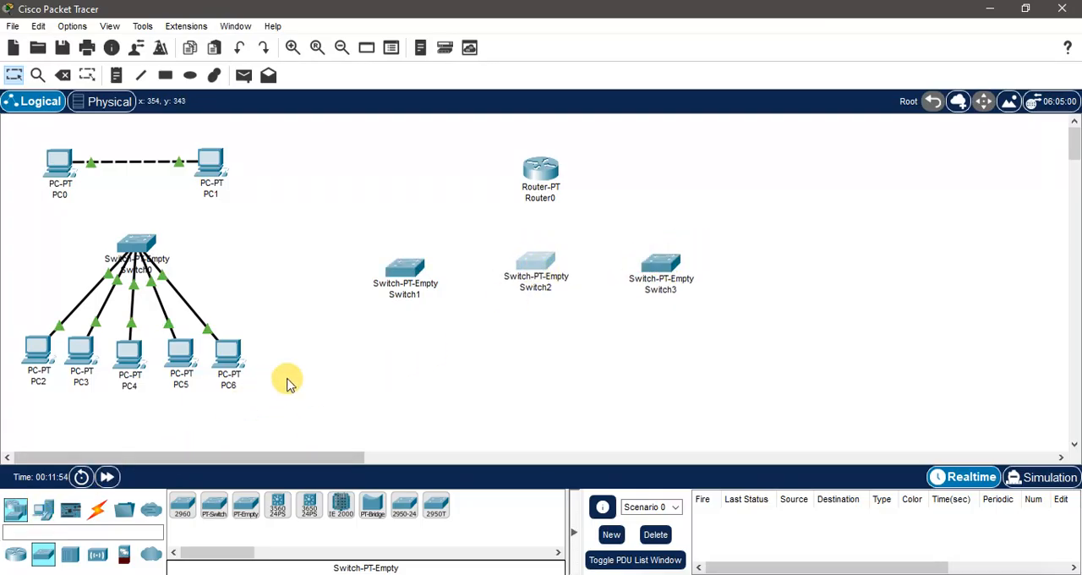
left_click_drag(401, 269, 413, 265)
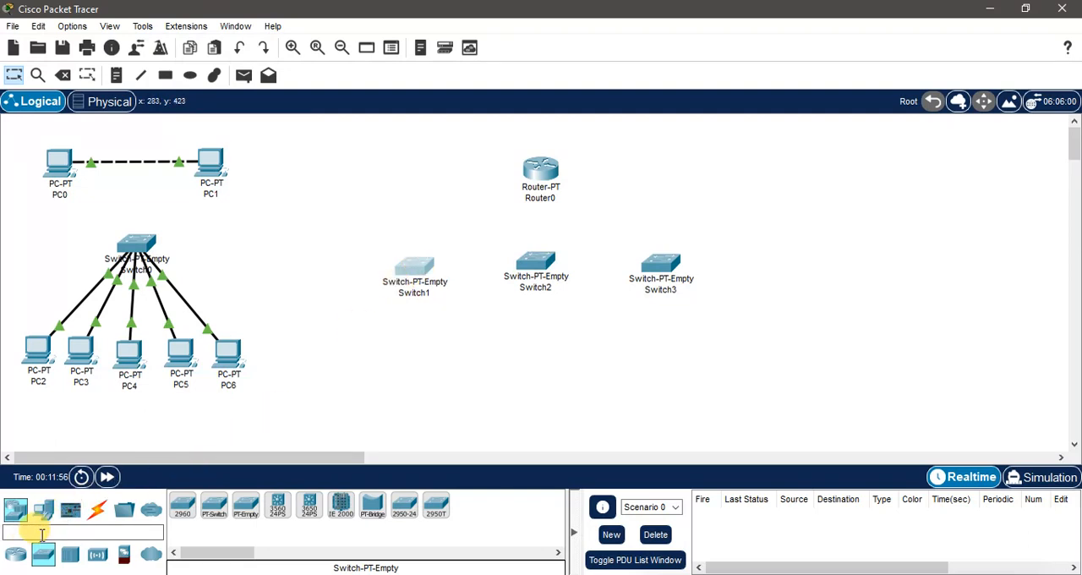
Step: Add an AccessPoint-PT at the end of the switch row beyond Switch3 and line the two devices up
left_click(98, 555)
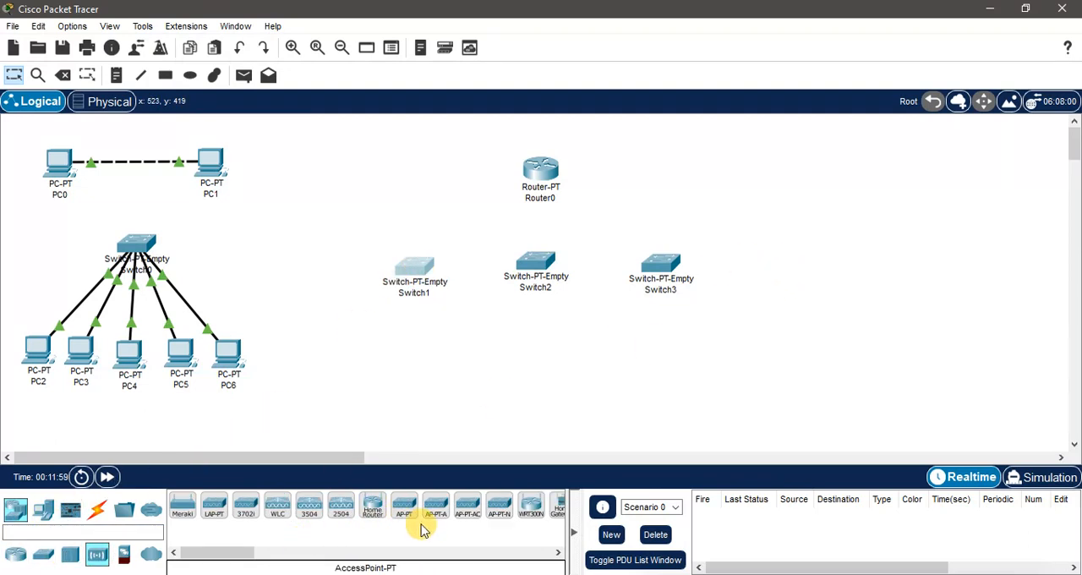
left_click(405, 507)
left_click(755, 262)
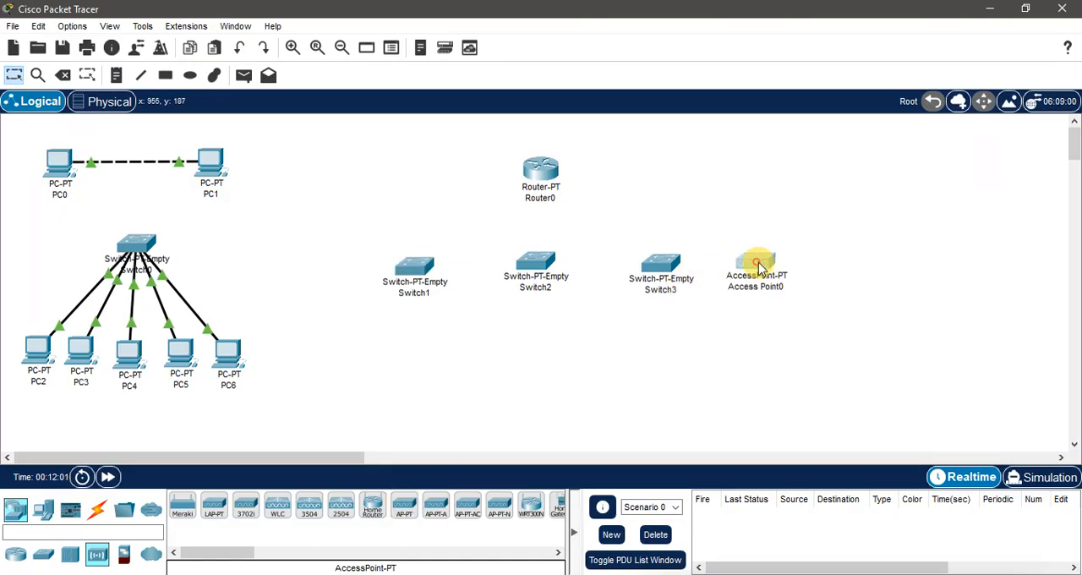
left_click_drag(759, 267, 768, 269)
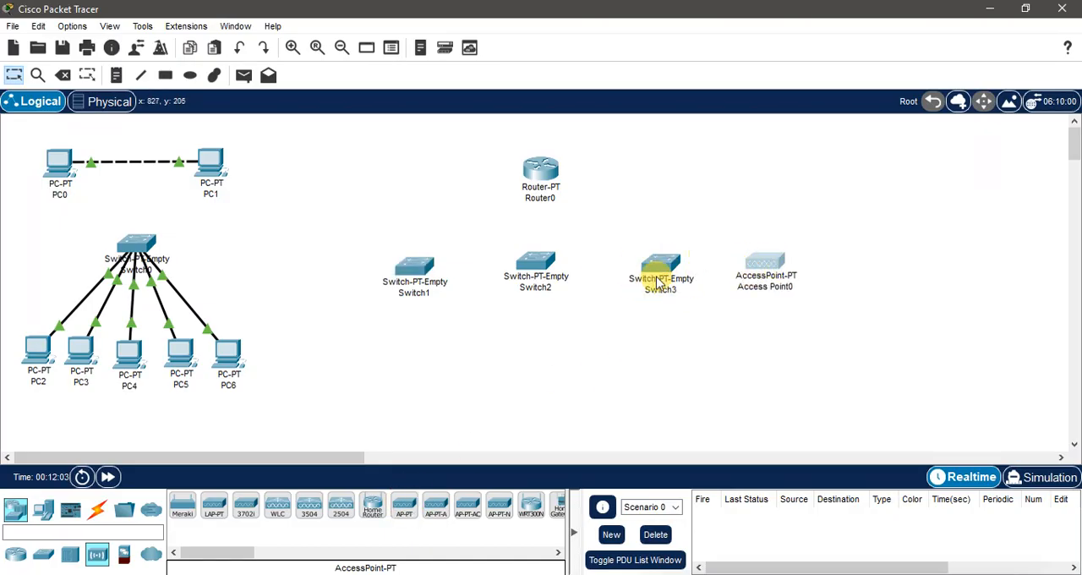
left_click_drag(660, 270, 663, 267)
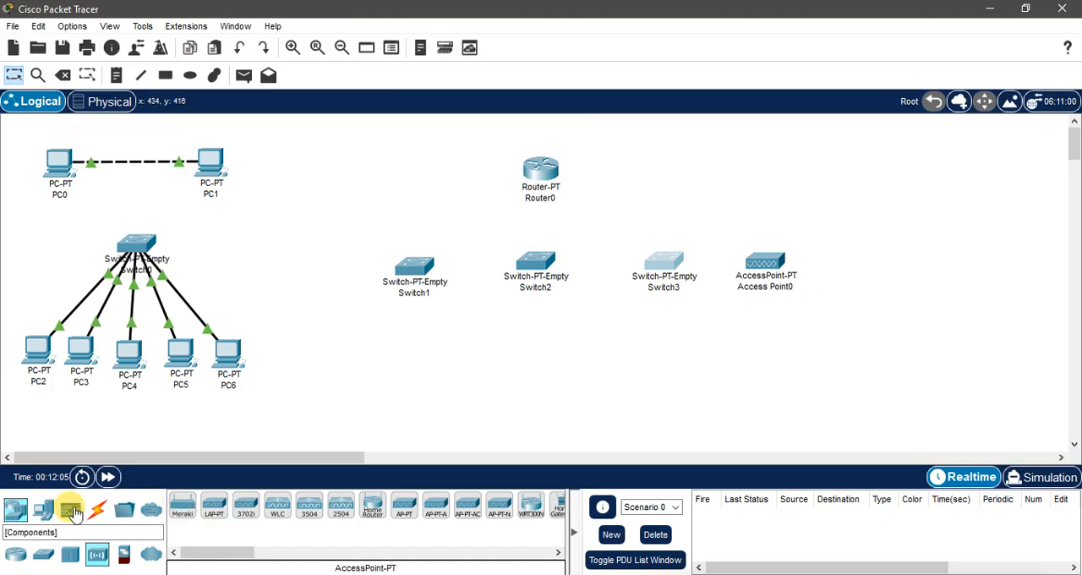
Step: Place one PC below each of the three new switches and a laptop below the access point
left_click(47, 510)
left_click(49, 512)
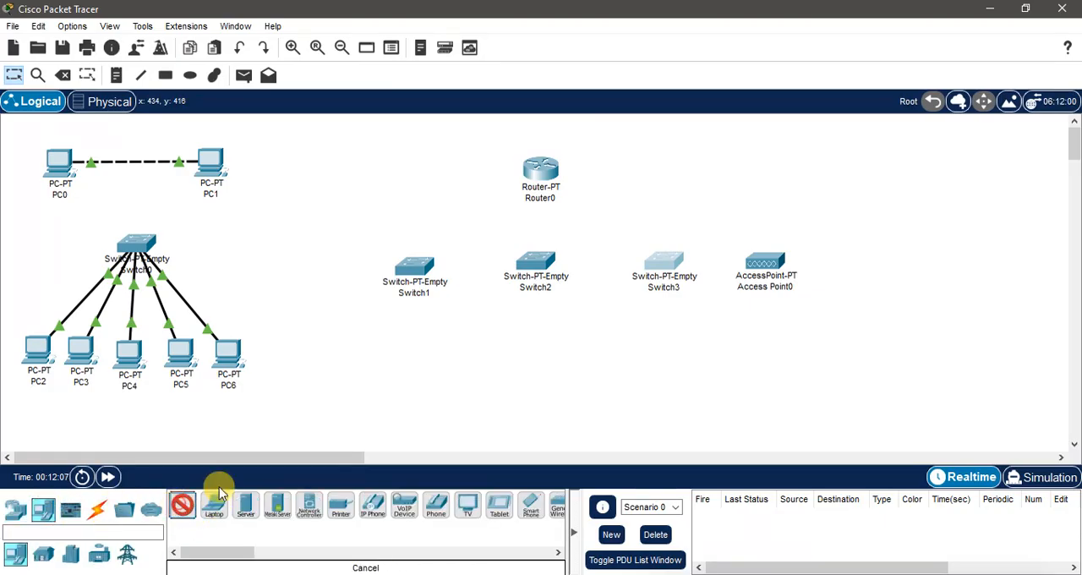
left_click(399, 353)
left_click(182, 508)
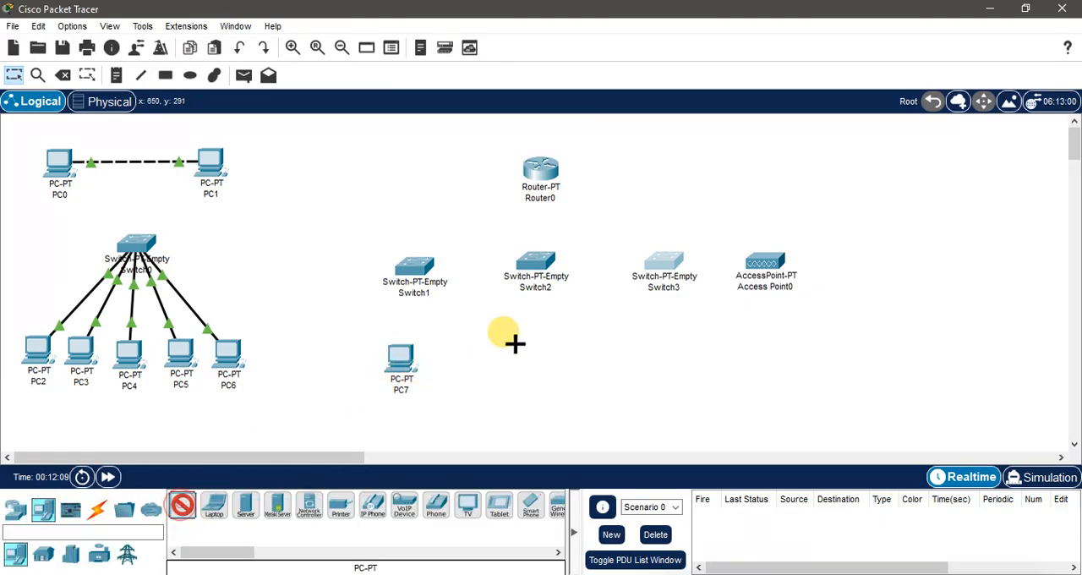
left_click(539, 355)
left_click(182, 507)
left_click(656, 355)
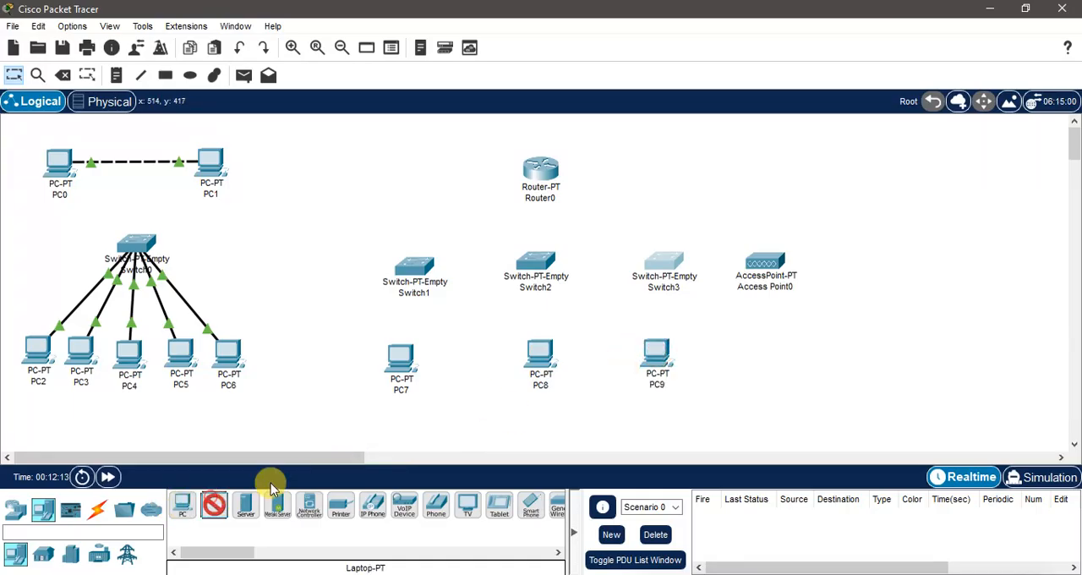
left_click(769, 353)
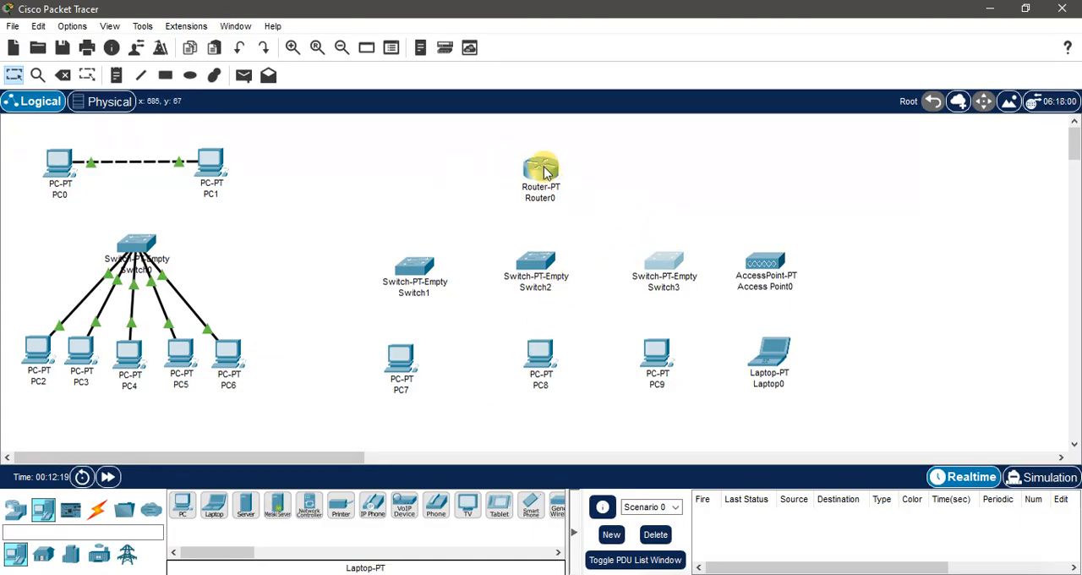
Step: Raise the router slightly and align the three switches and the access point above their end devices
left_click_drag(545, 172, 543, 158)
left_click_drag(420, 269, 413, 269)
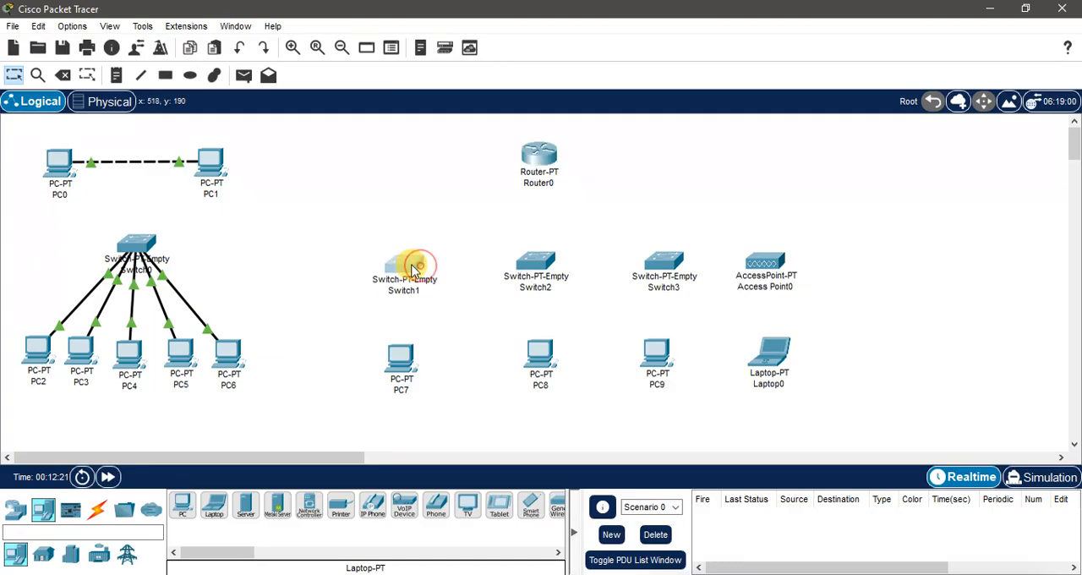
left_click_drag(529, 266, 536, 267)
left_click_drag(666, 268, 664, 264)
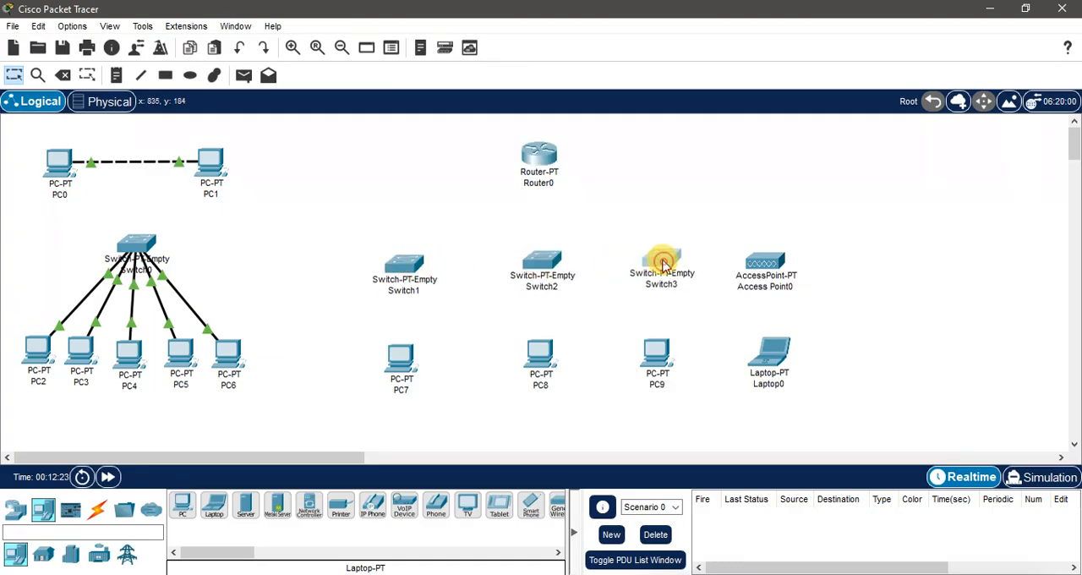
left_click_drag(748, 266, 769, 265)
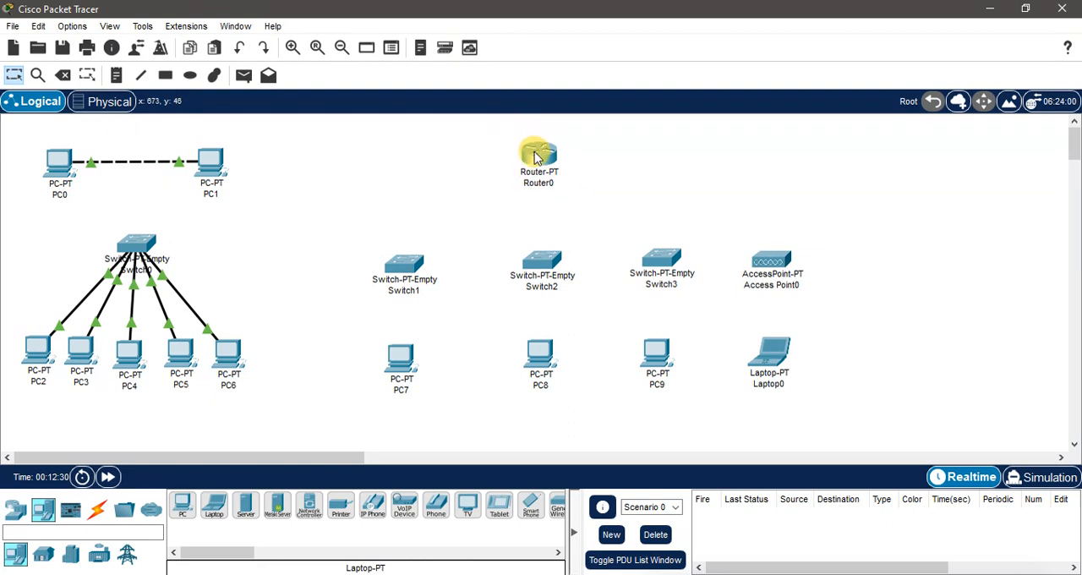
Step: Shift the router a little higher and rename it Router Central
left_click_drag(536, 157, 538, 151)
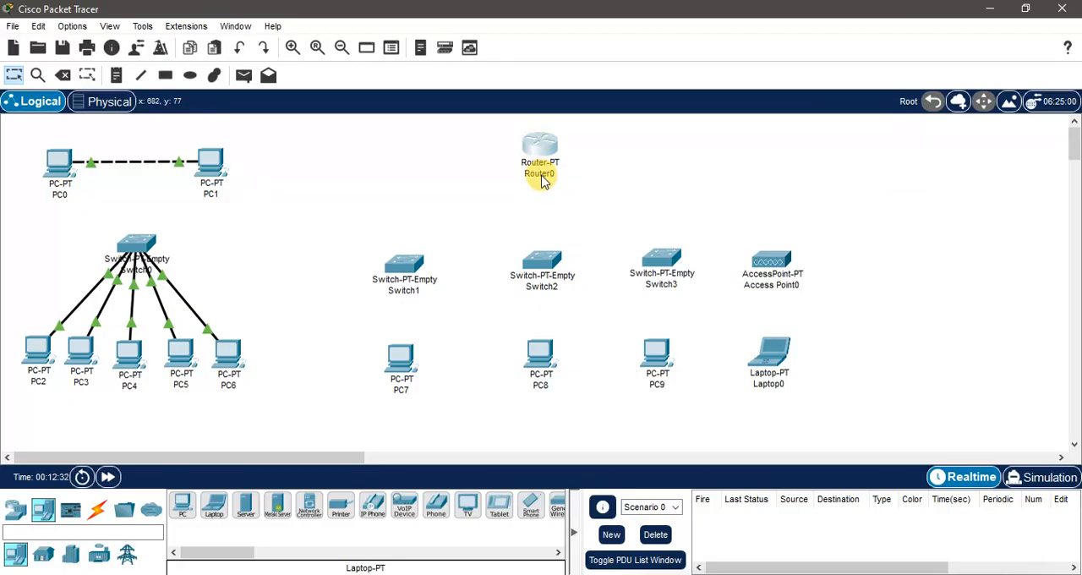
left_click(538, 175)
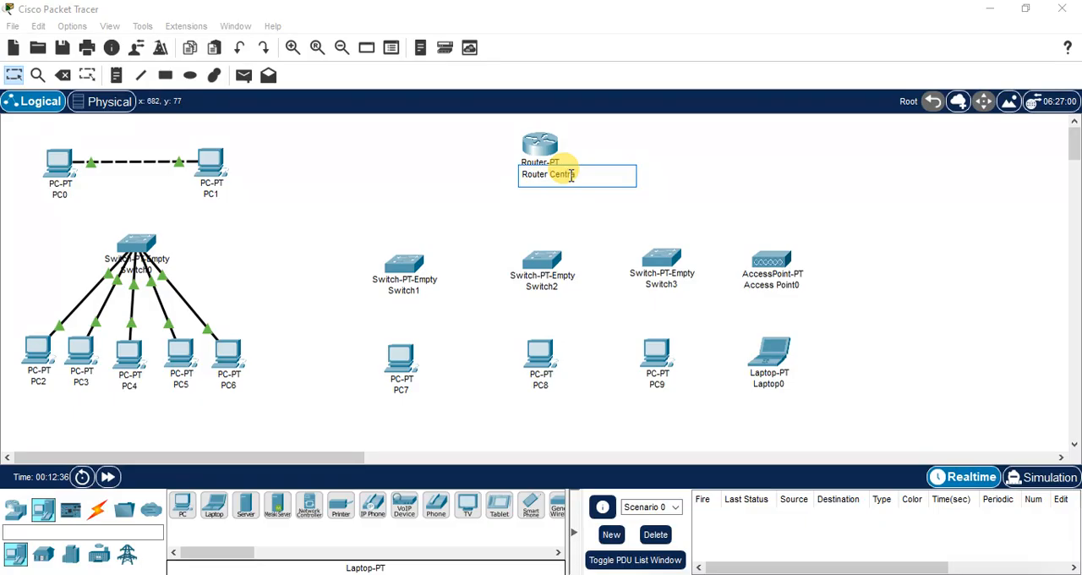
left_click(675, 171)
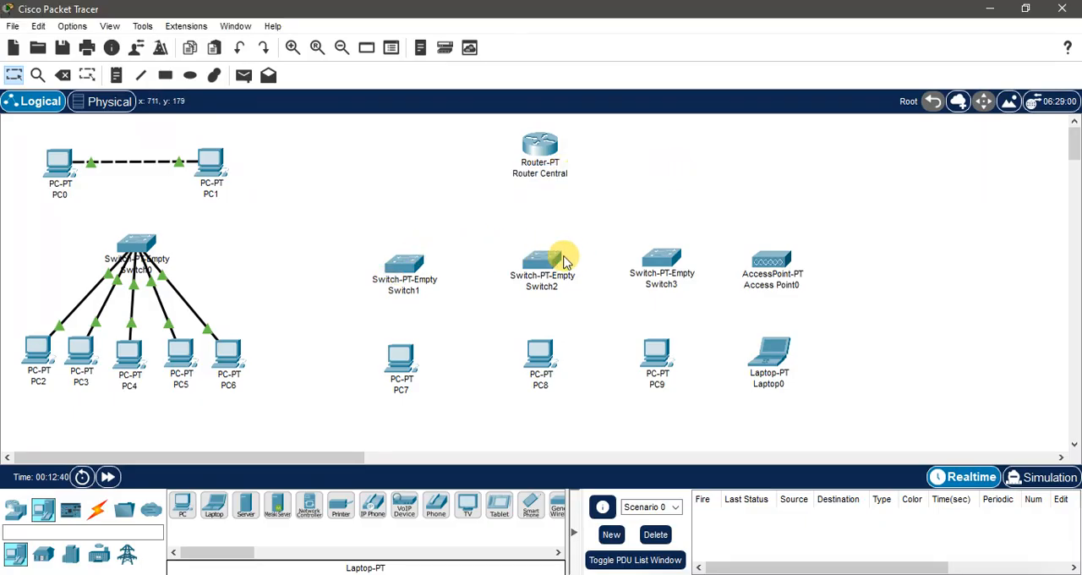
Step: Nudge Switch3 into line with the neighbouring switches
left_click(665, 265)
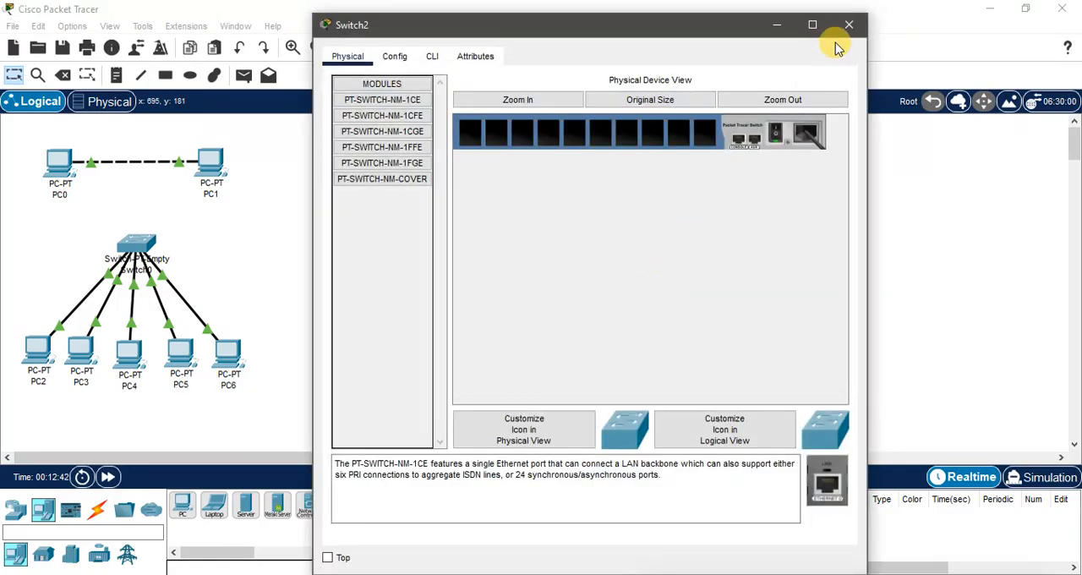
left_click(842, 24)
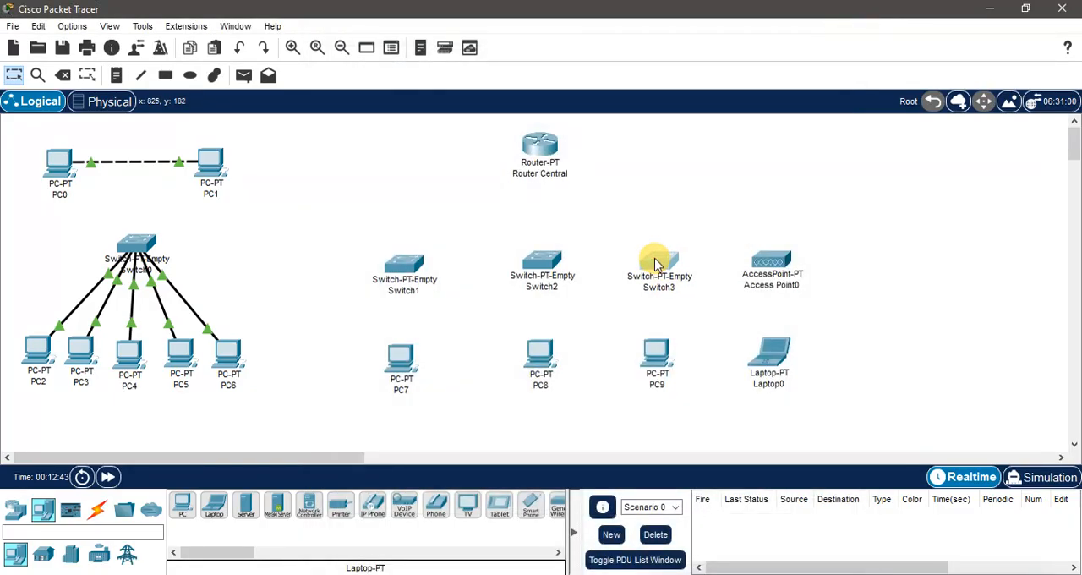
left_click(776, 184)
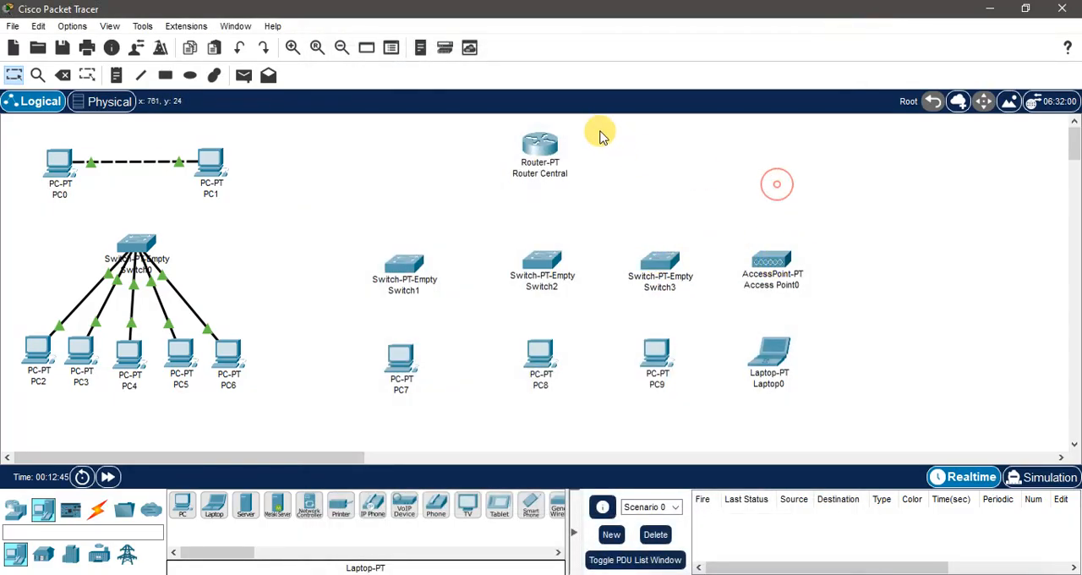
Step: Move Router Central slightly lower in the workspace, above the row of switches
left_click(546, 146)
left_click(843, 23)
left_click_drag(541, 145, 542, 161)
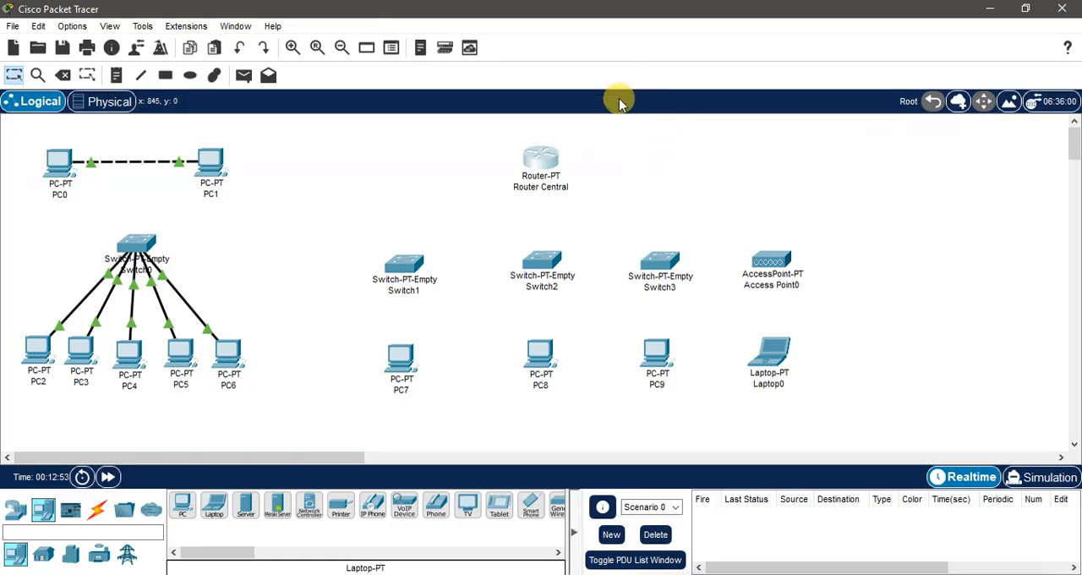
Step: Switch Router Central off and remove all of its preinstalled modules
left_click(538, 163)
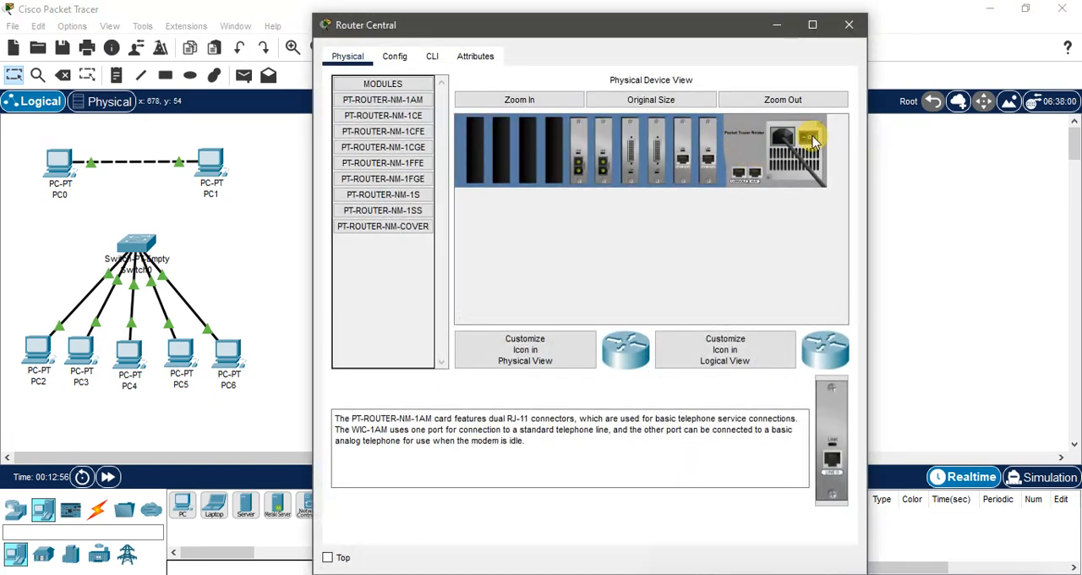
left_click_drag(707, 152, 388, 262)
left_click_drag(664, 157, 388, 254)
left_click_drag(629, 152, 404, 245)
left_click_drag(577, 162, 351, 284)
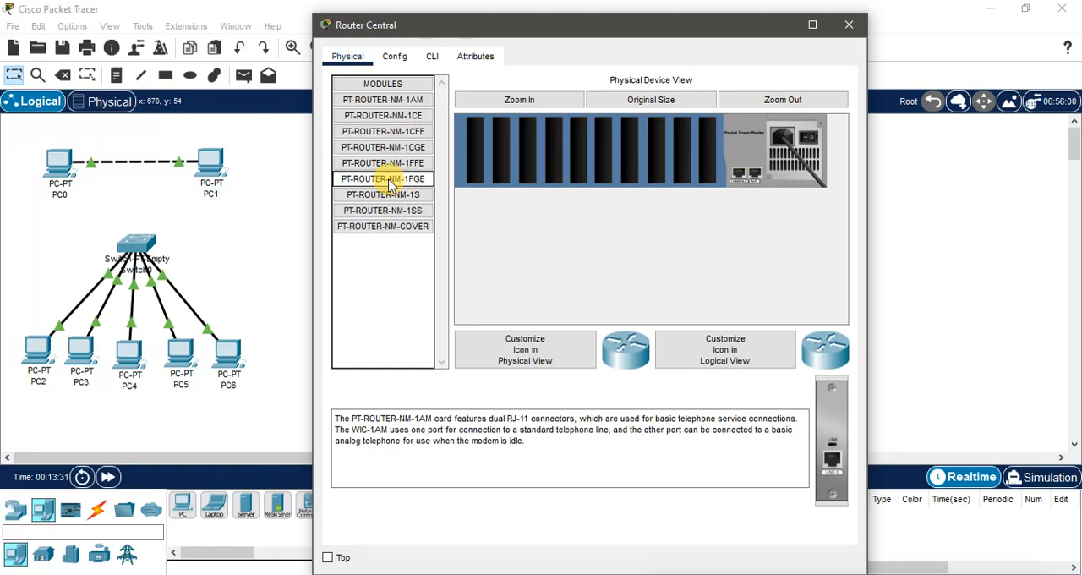
Step: Install three PT-ROUTER-NM-1FGE modules in Router Central and fill its other seven slots with PT-ROUTER-NM-1CGE modules
left_click_drag(391, 185, 705, 145)
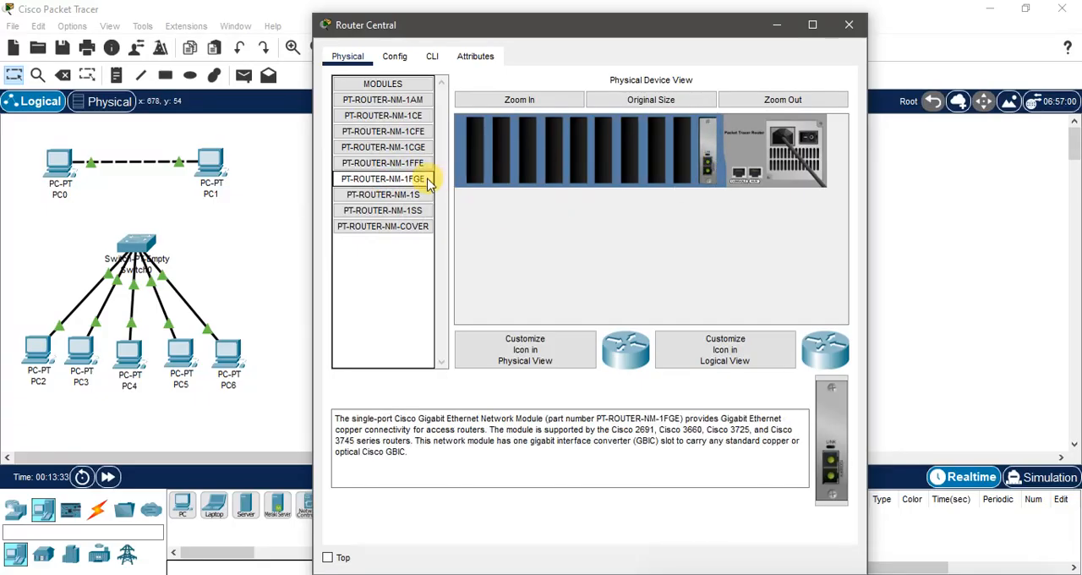
left_click_drag(429, 184, 683, 147)
left_click_drag(382, 179, 652, 152)
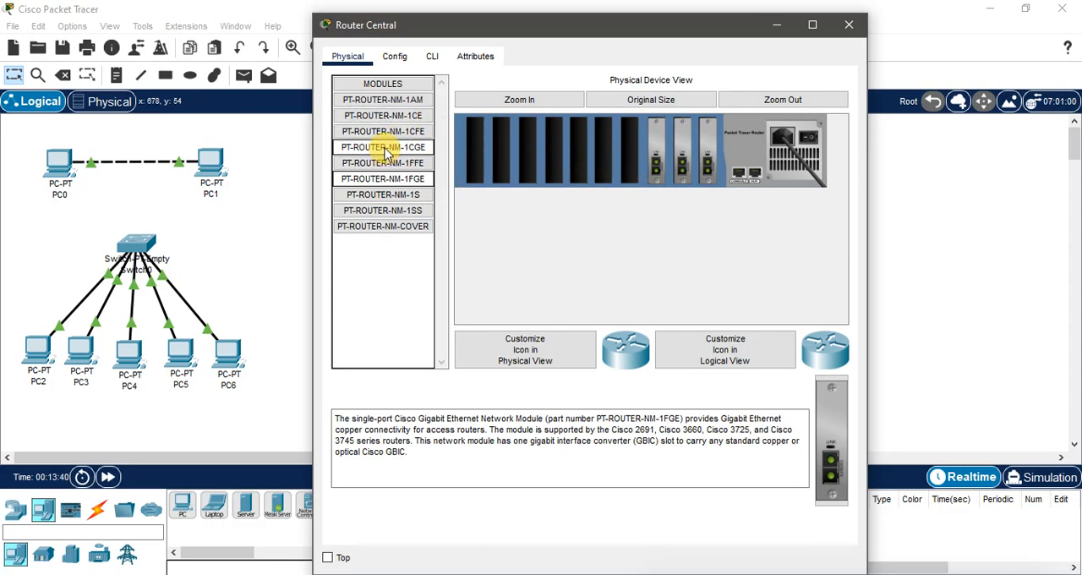
left_click_drag(384, 148, 606, 152)
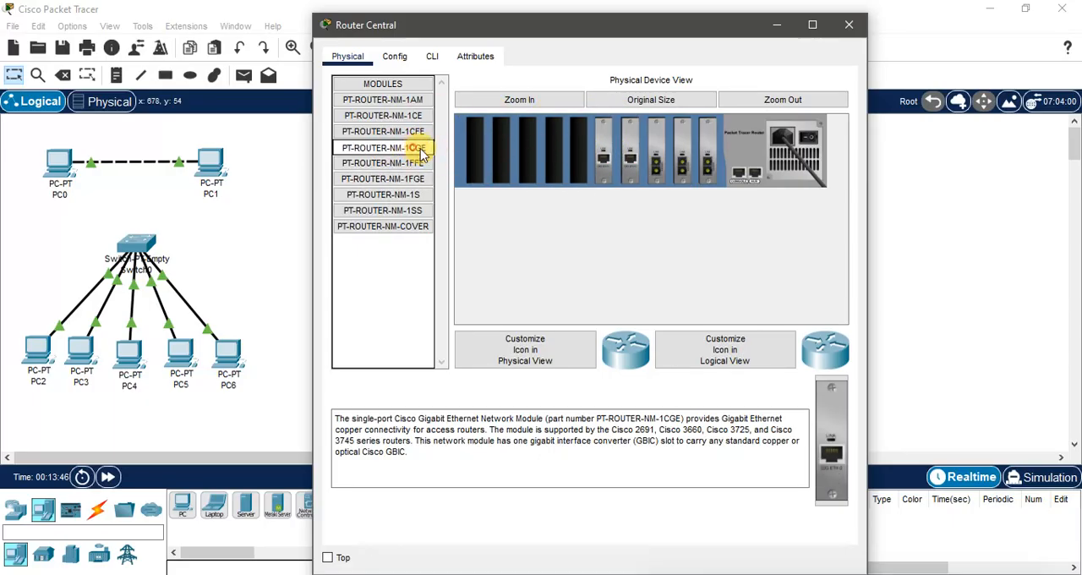
left_click_drag(415, 145, 578, 152)
left_click_drag(411, 145, 554, 156)
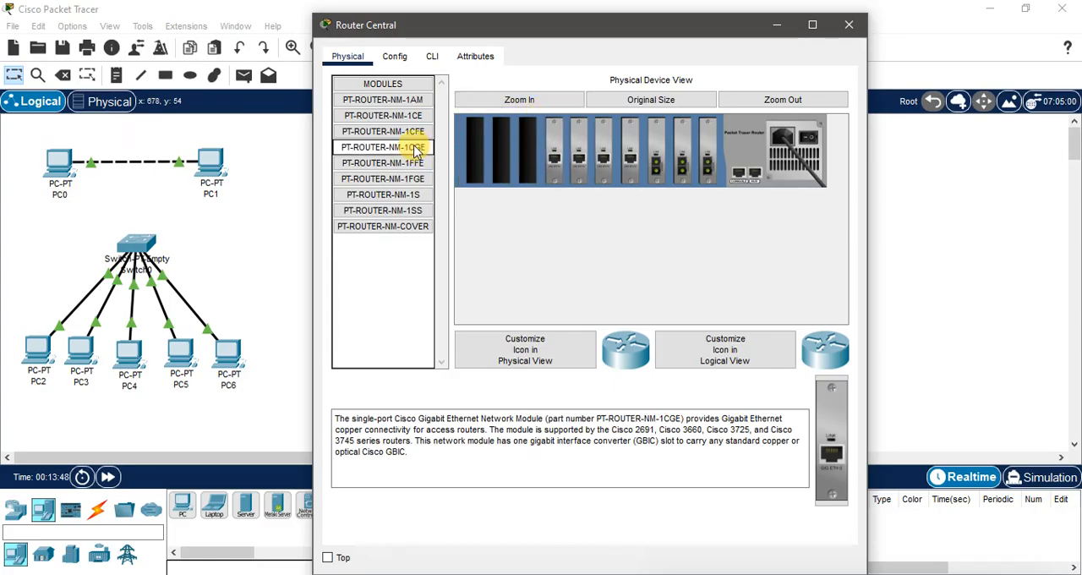
left_click_drag(412, 147, 478, 155)
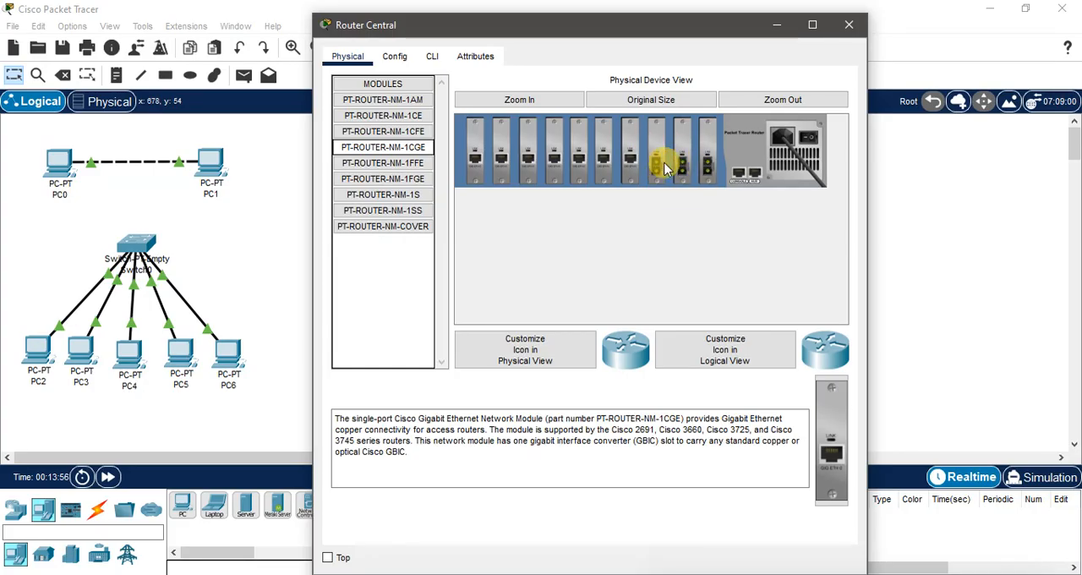
Step: Replace the copper gigabit module beside the fiber ones with a PT-ROUTER-NM-1FGE, power Router Central back on and close its settings
left_click_drag(622, 171, 414, 264)
left_click_drag(395, 179, 623, 110)
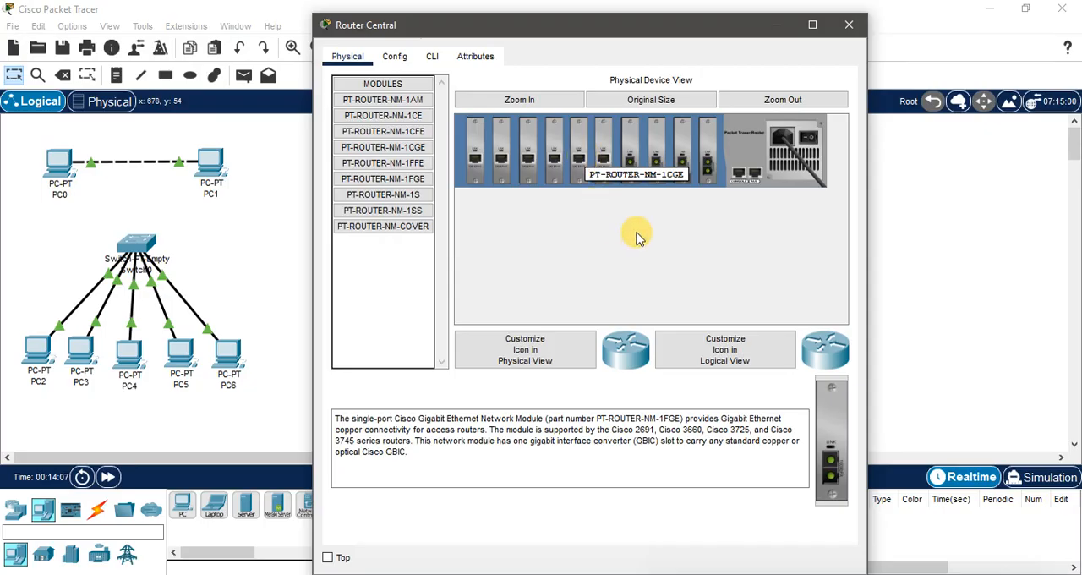
left_click(781, 158)
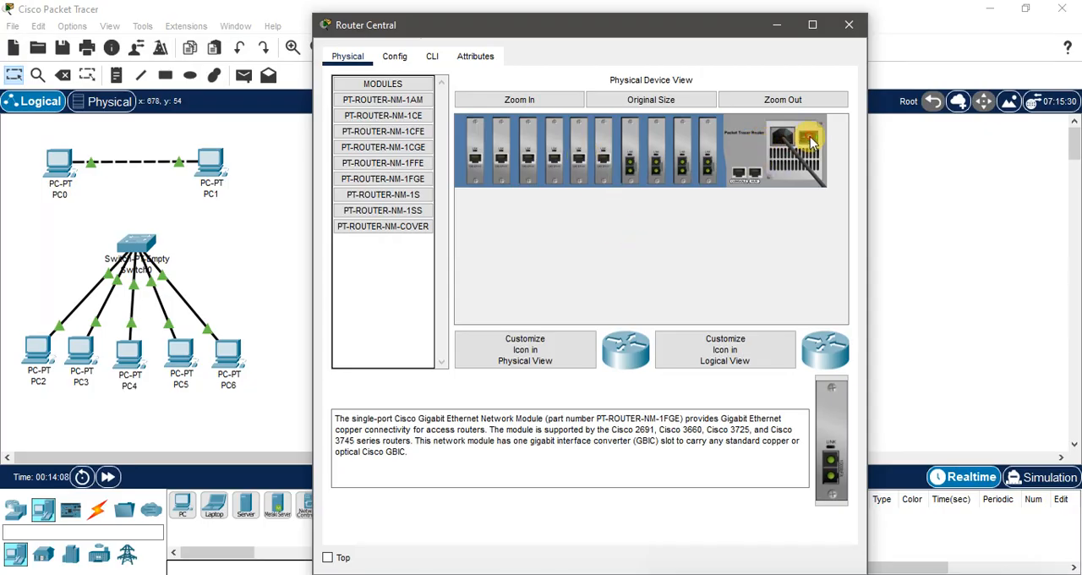
left_click(849, 28)
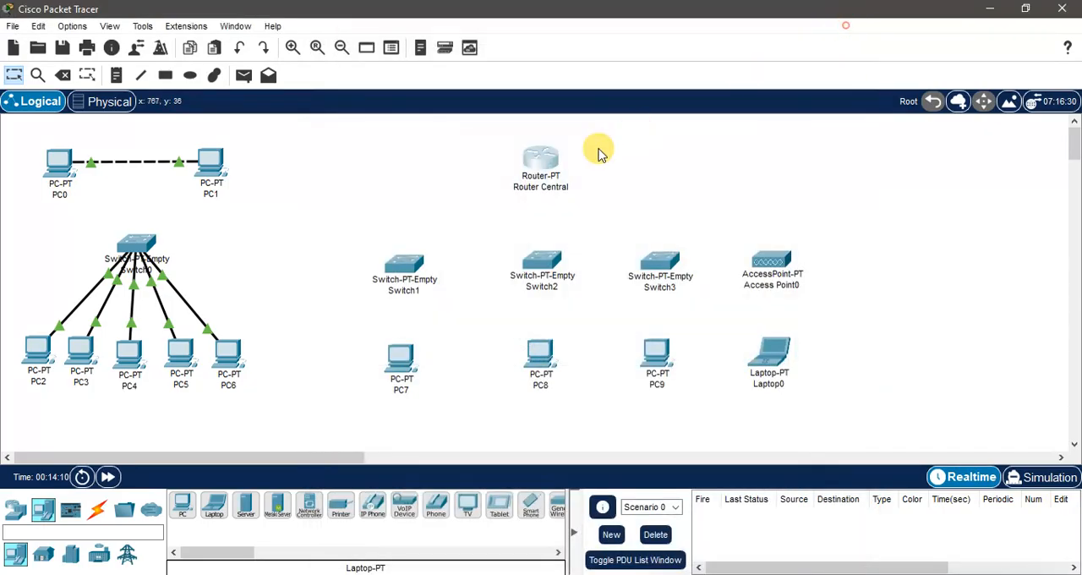
Step: Power off Switch1 and install a PT-SWITCH-NM-1FGE module in the slot nearest its console ports
left_click(406, 265)
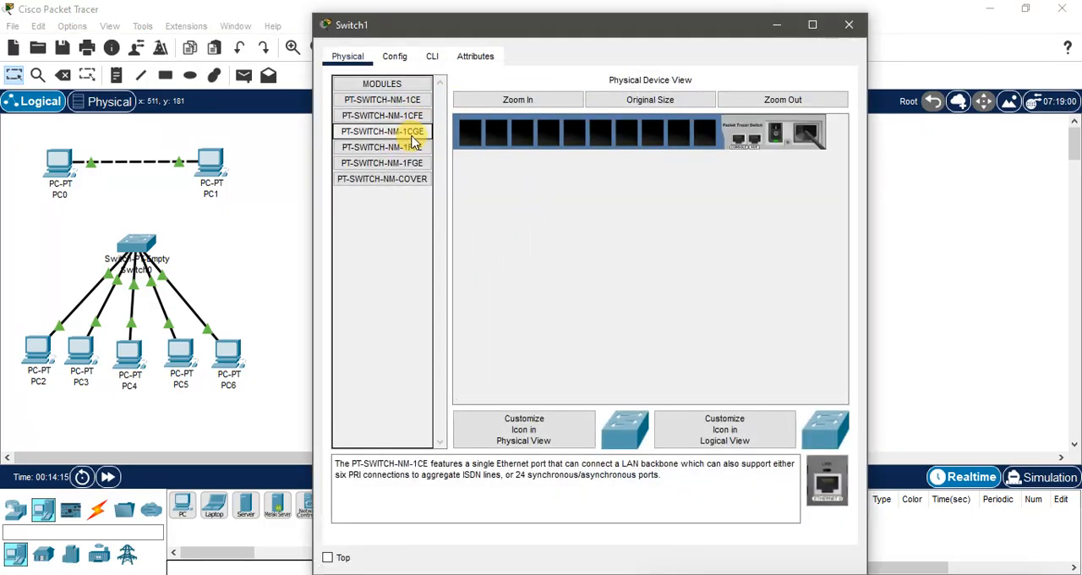
left_click(397, 163)
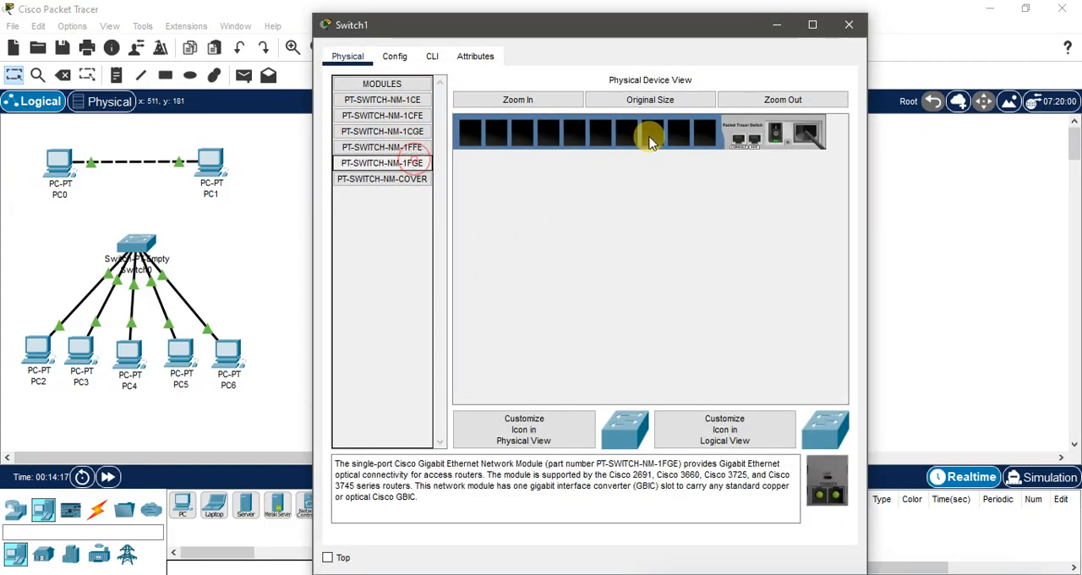
left_click_drag(393, 169, 669, 140)
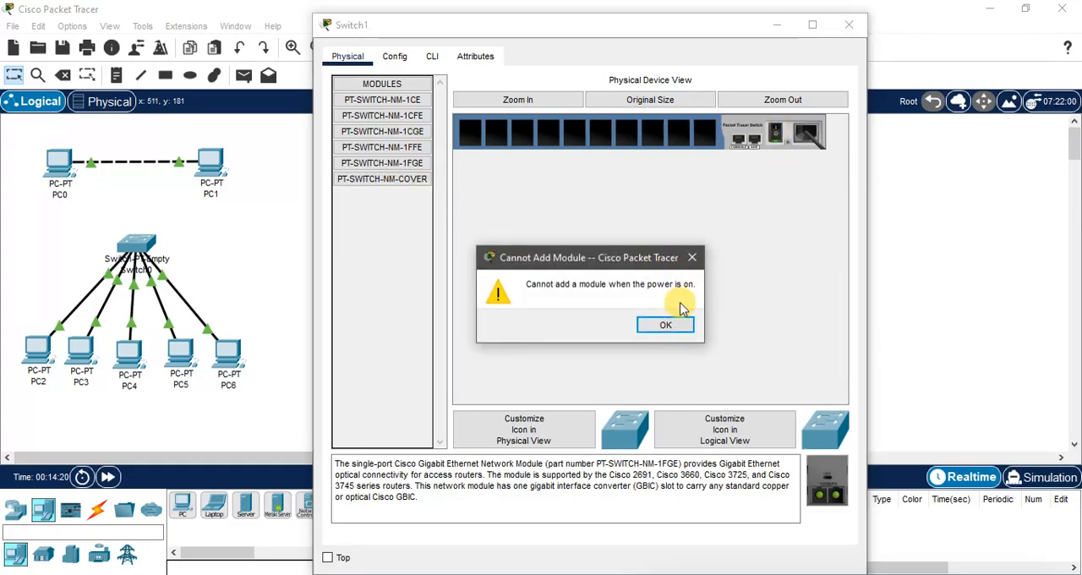
left_click(666, 325)
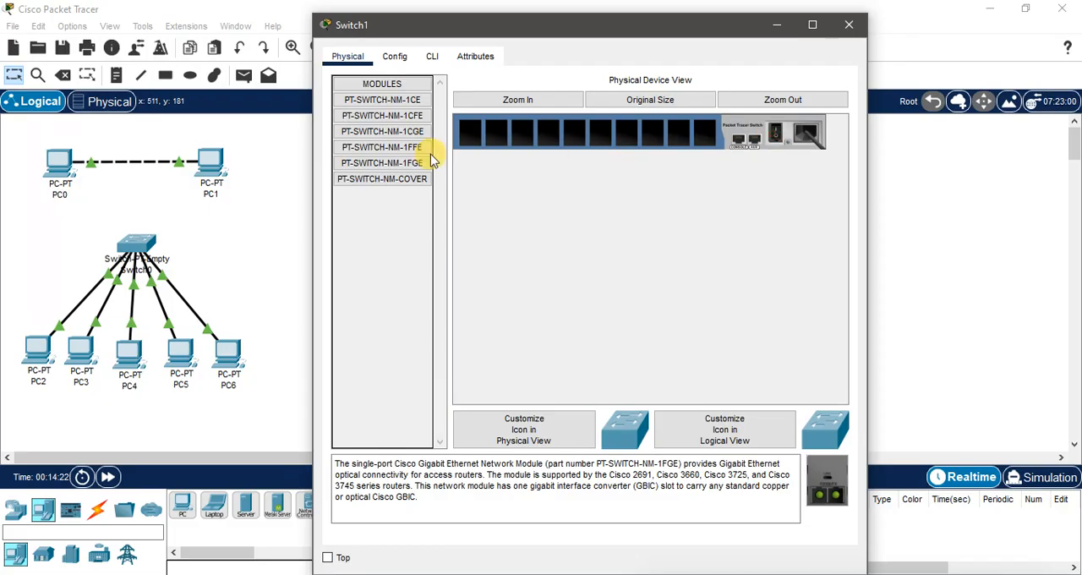
left_click_drag(408, 163, 703, 135)
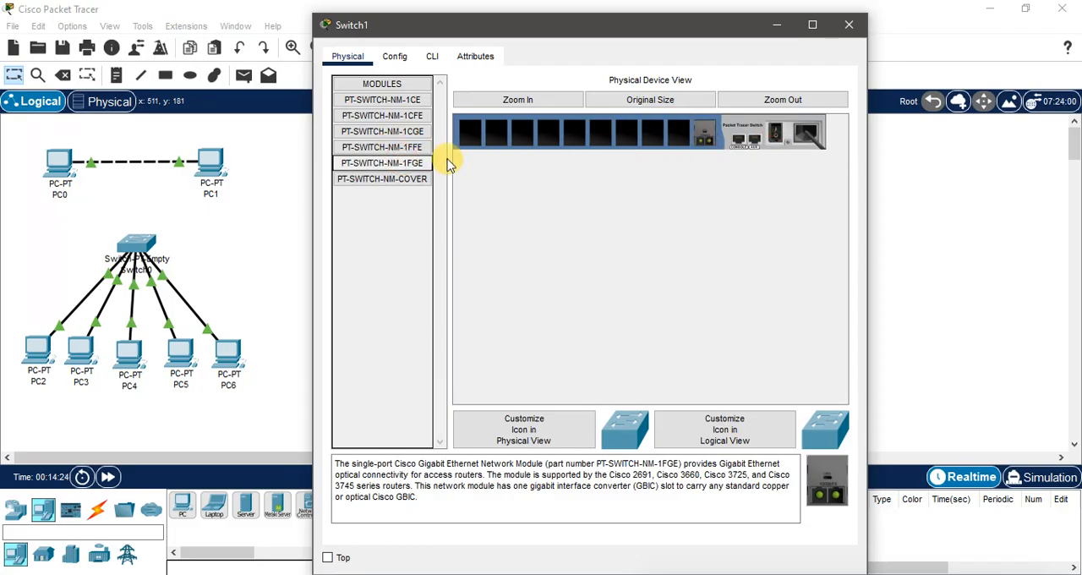
Step: Fill Switch1's remaining nine slots with PT-SWITCH-NM-1CGE modules and power the switch back on
left_click_drag(393, 134, 597, 132)
left_click_drag(411, 132, 471, 133)
left_click_drag(410, 132, 775, 131)
left_click(848, 24)
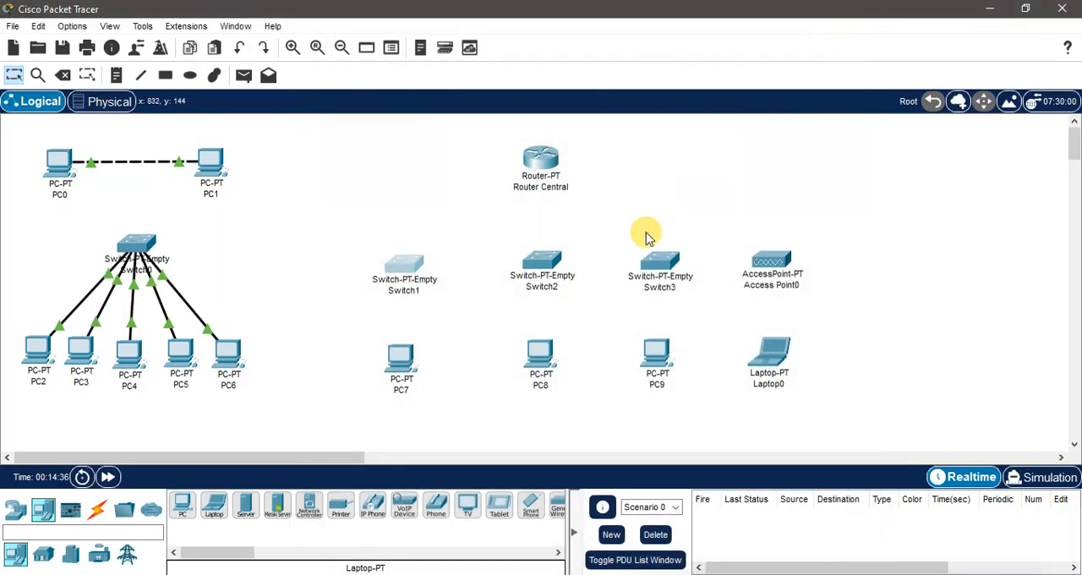
Step: Power off Switch2 and install a PT-SWITCH-NM-1FGE module in the slot nearest its console ports
left_click(542, 262)
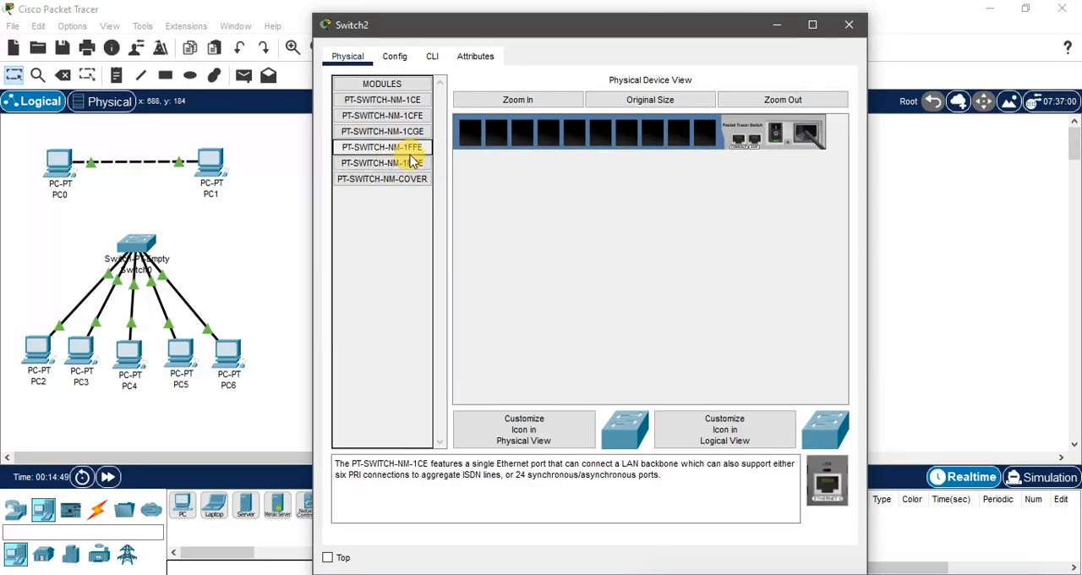
left_click_drag(410, 162, 577, 154)
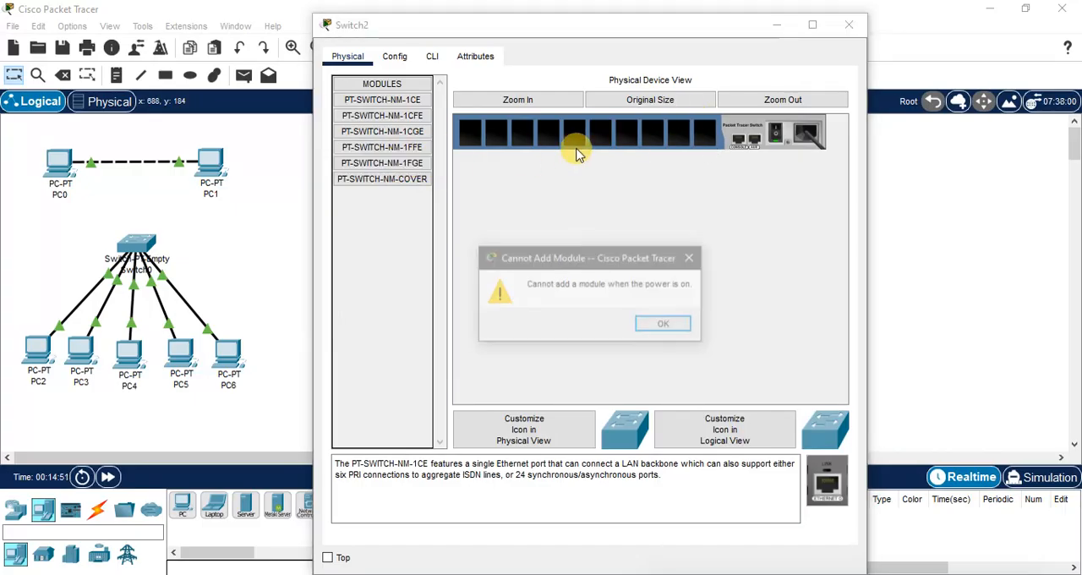
left_click(676, 326)
left_click(776, 135)
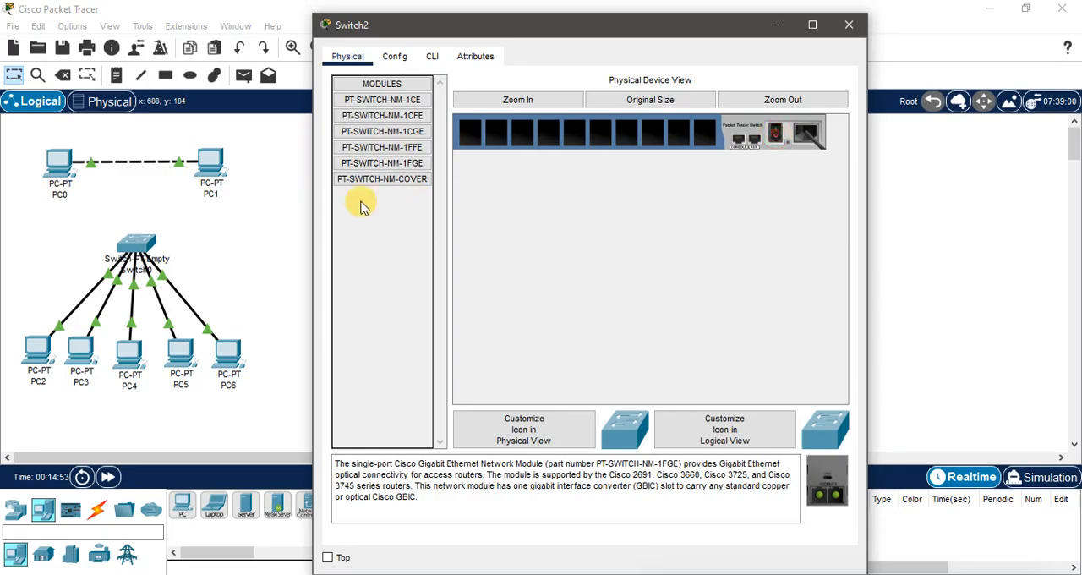
left_click_drag(382, 162, 703, 136)
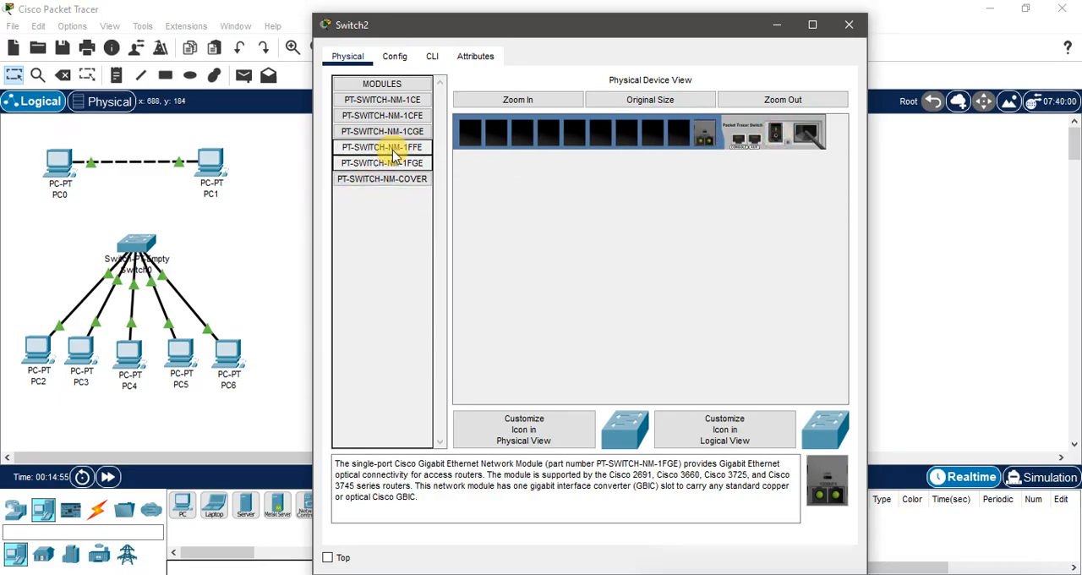
Step: Fill Switch2's nine free slots with PT-SWITCH-NM-1CGE modules and power the switch back on
left_click_drag(397, 131, 677, 135)
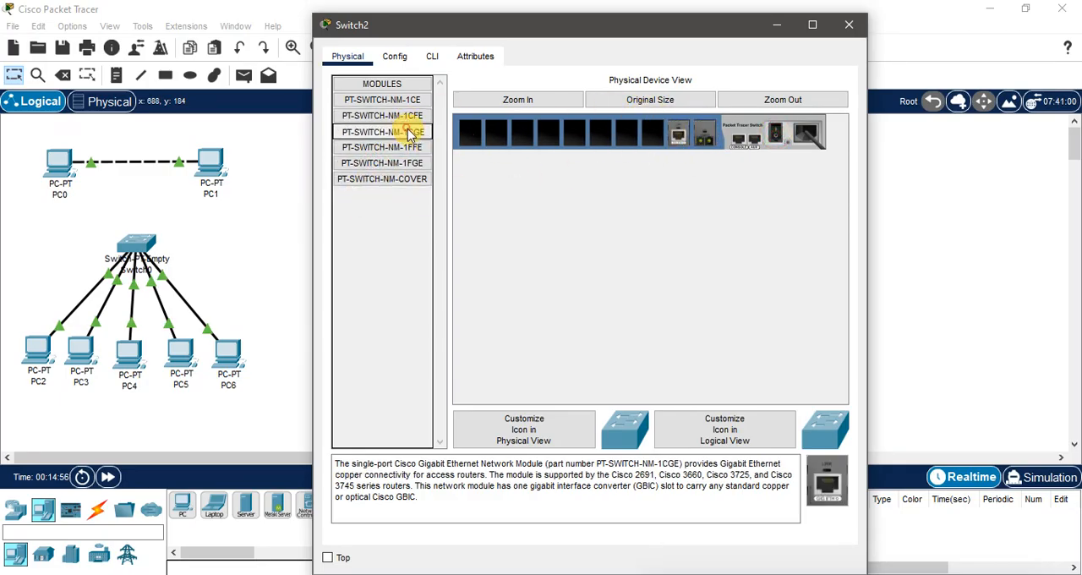
left_click_drag(409, 136, 653, 132)
left_click_drag(397, 132, 600, 134)
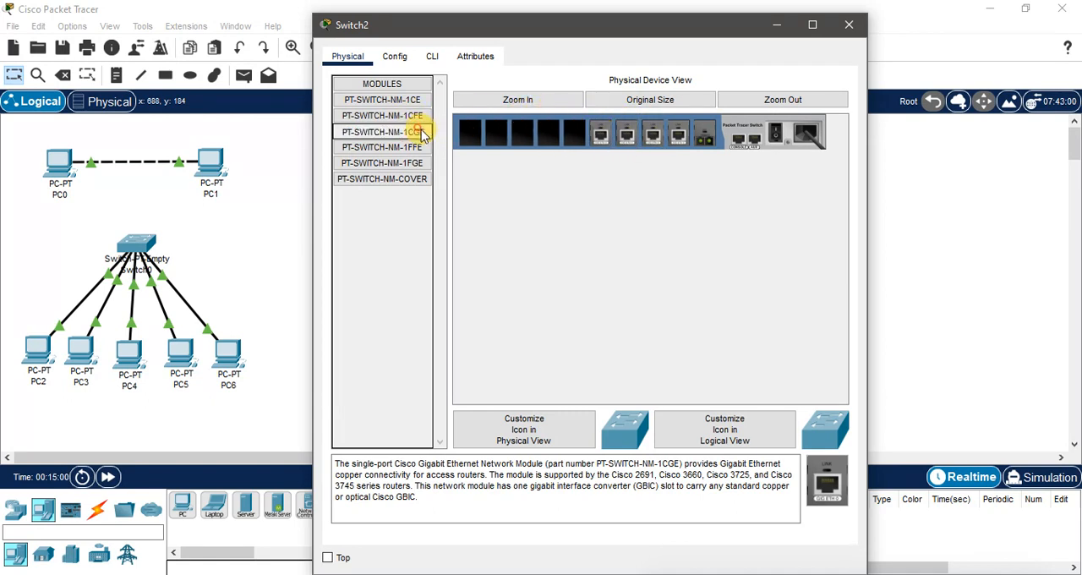
left_click_drag(423, 135, 470, 133)
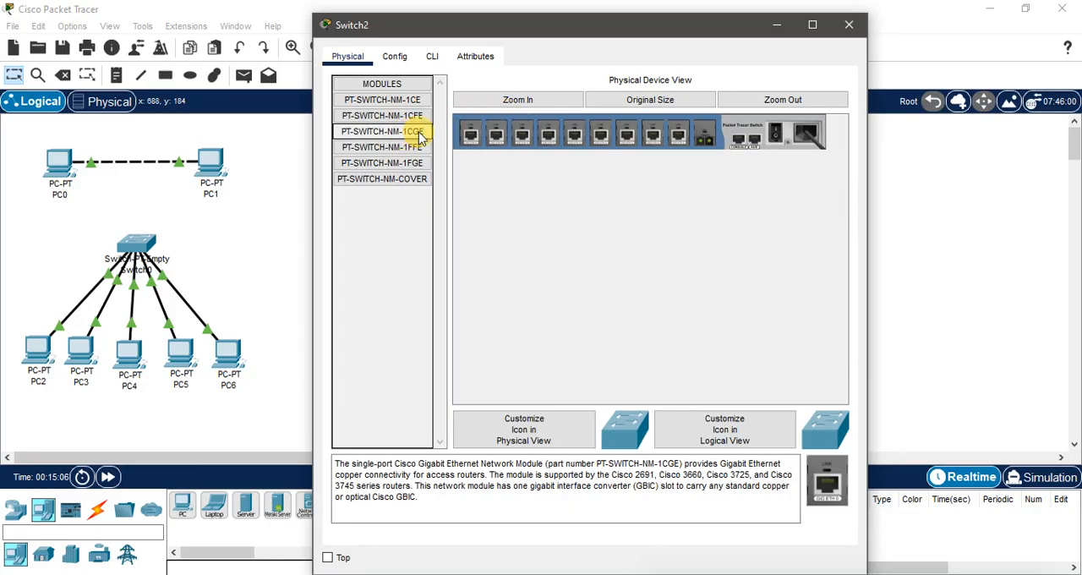
left_click(848, 24)
Step: With Switch3 powered off, install one PT-SWITCH-NM-1FGE and nine PT-SWITCH-NM-1CGE modules, and power it back on
left_click(668, 264)
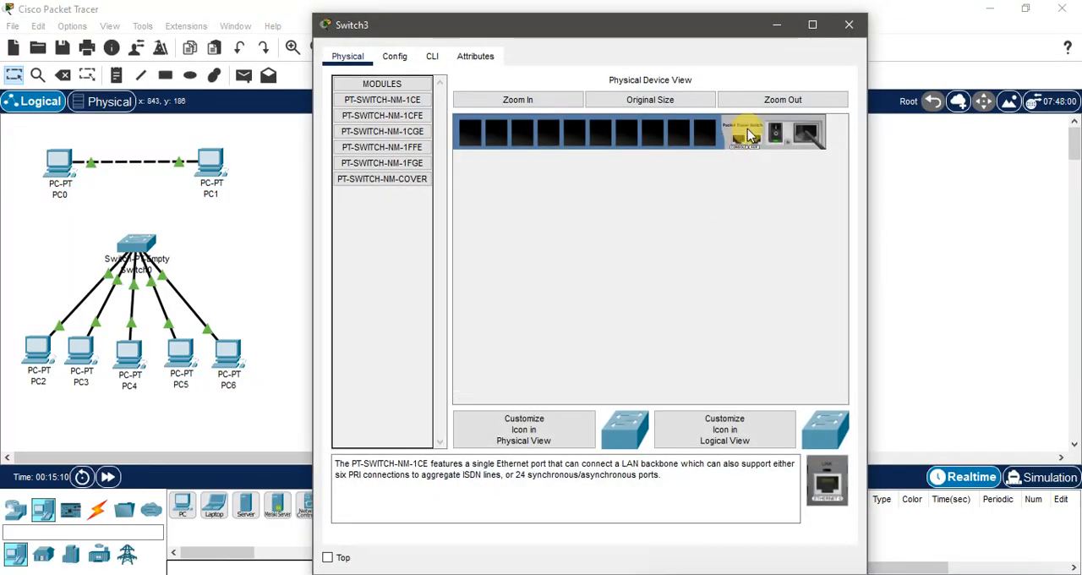
left_click_drag(413, 163, 704, 135)
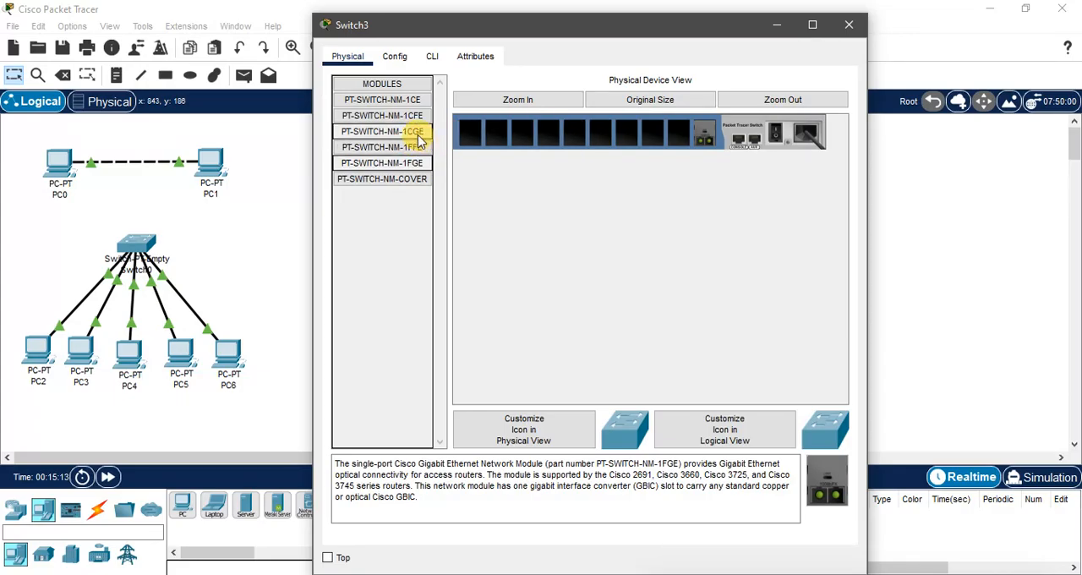
left_click_drag(401, 138, 676, 136)
left_click_drag(475, 132, 473, 134)
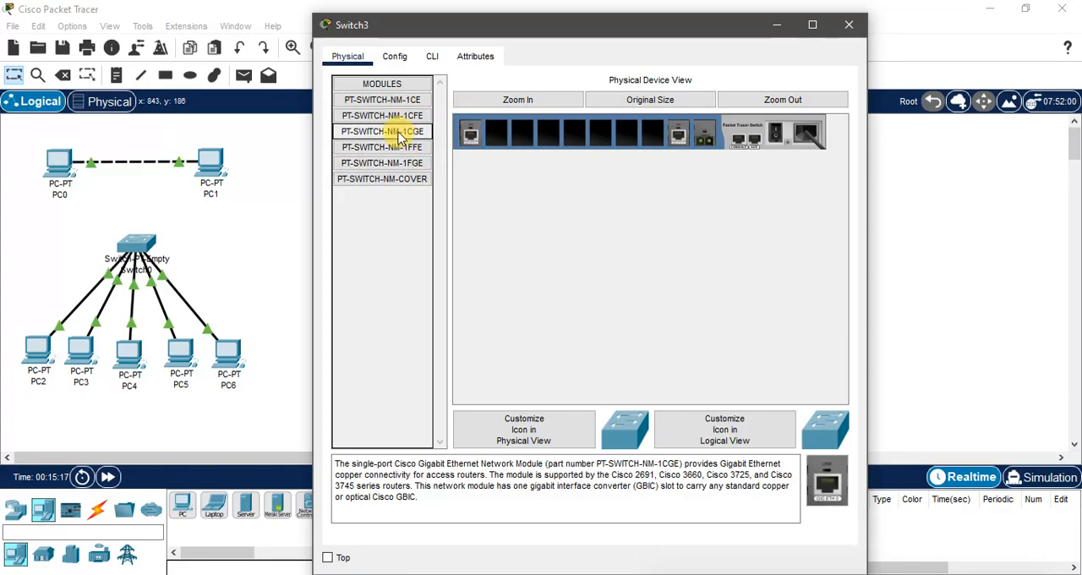
left_click_drag(401, 134, 598, 136)
left_click_drag(406, 133, 626, 141)
left_click_drag(411, 133, 651, 140)
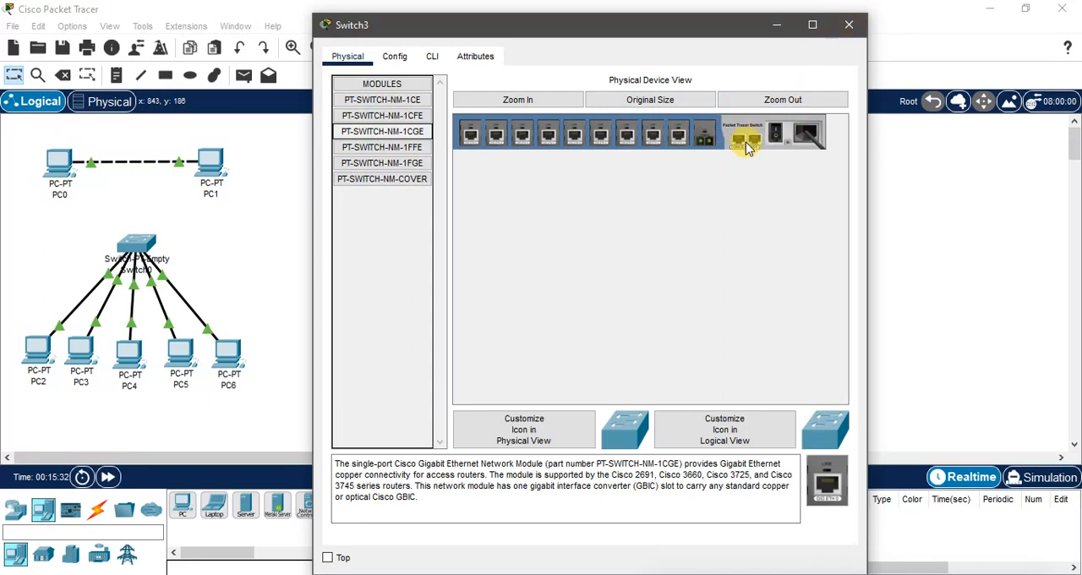
left_click(776, 131)
left_click(848, 25)
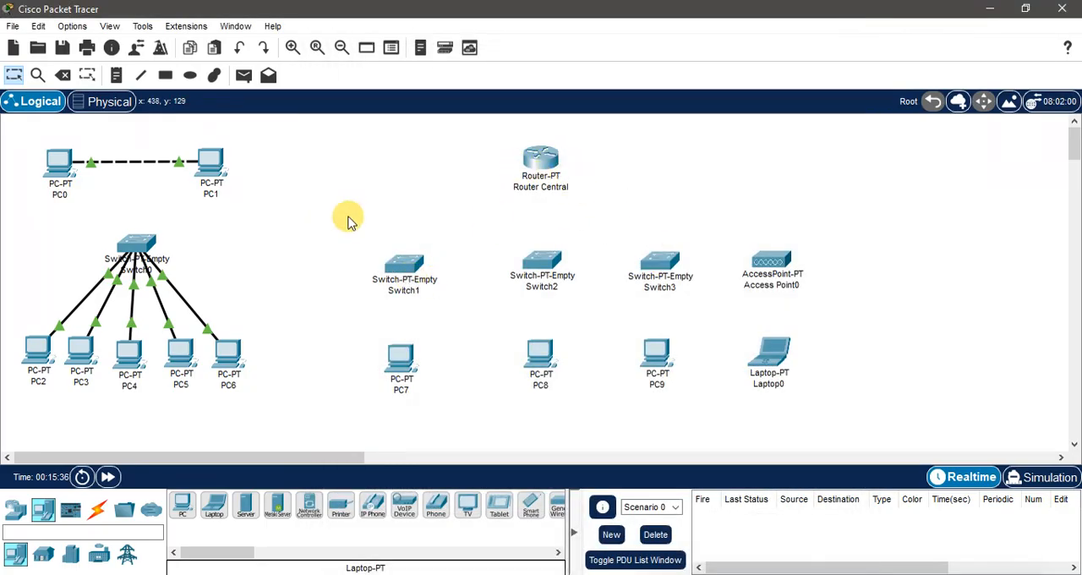
left_click_drag(340, 233, 706, 306)
left_click(694, 212)
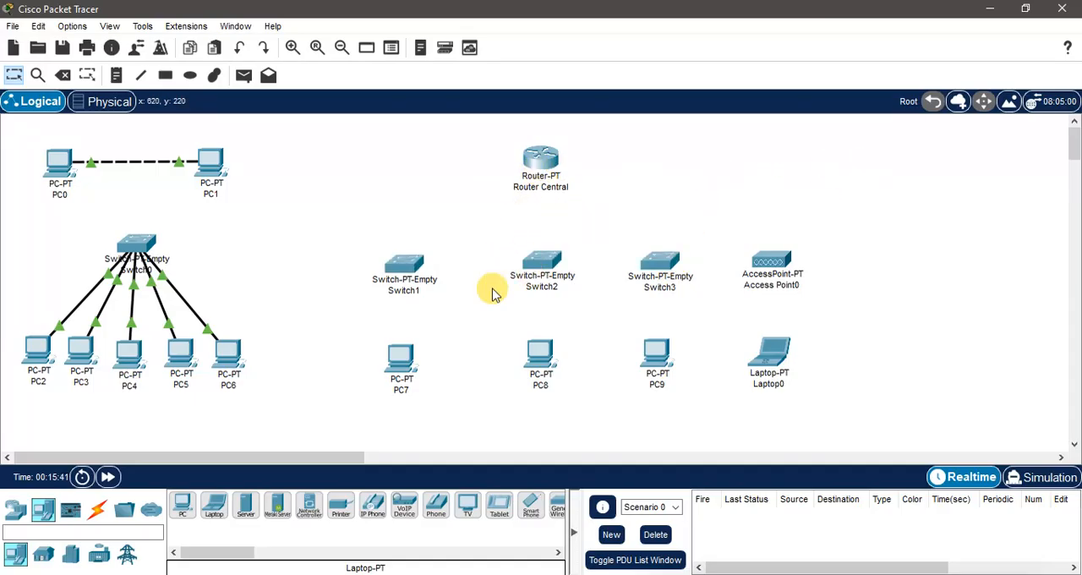
Step: Connect Switch1's GigabitEthernet1/1 to Router Central's GigabitEthernet4/0 with a copper straight-through cable
left_click(95, 510)
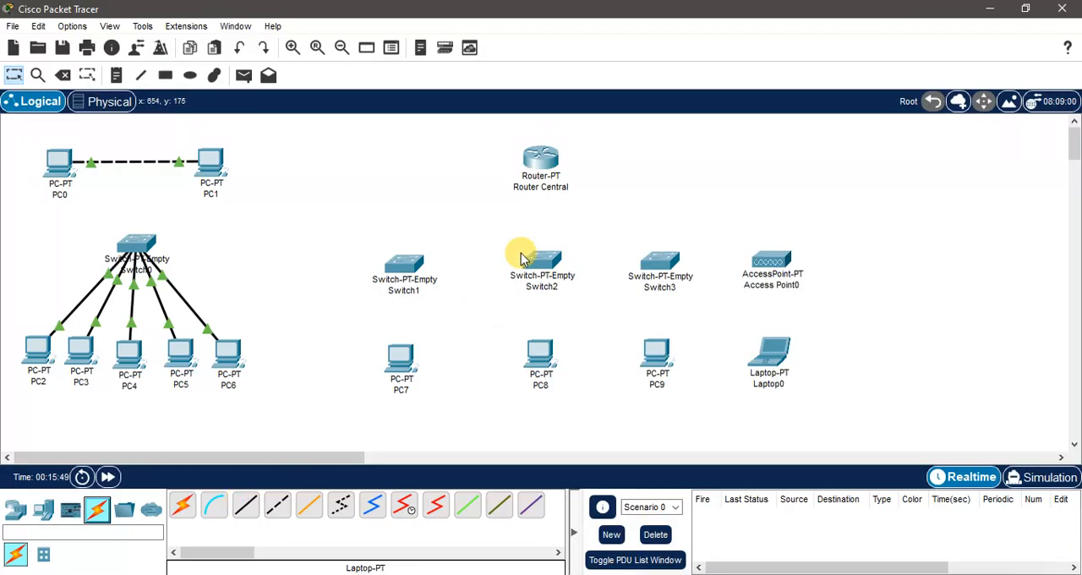
left_click(245, 505)
left_click(541, 159)
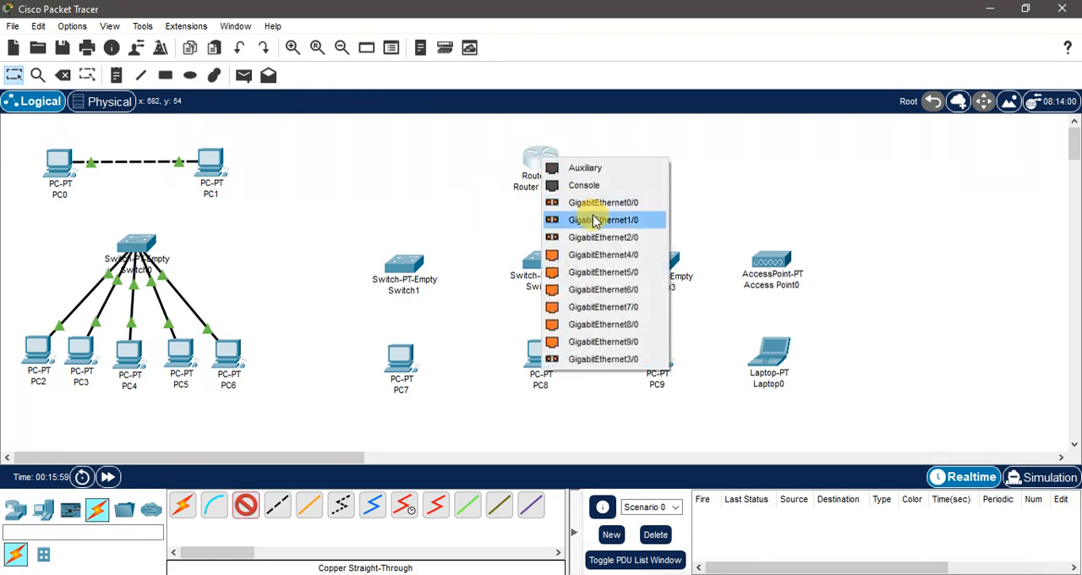
left_click(716, 173)
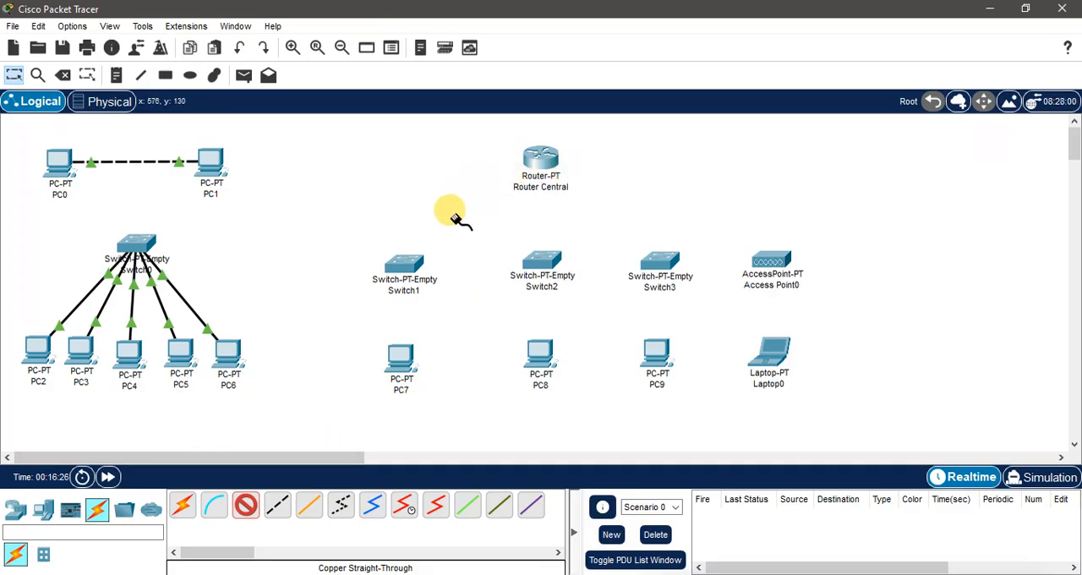
left_click(406, 264)
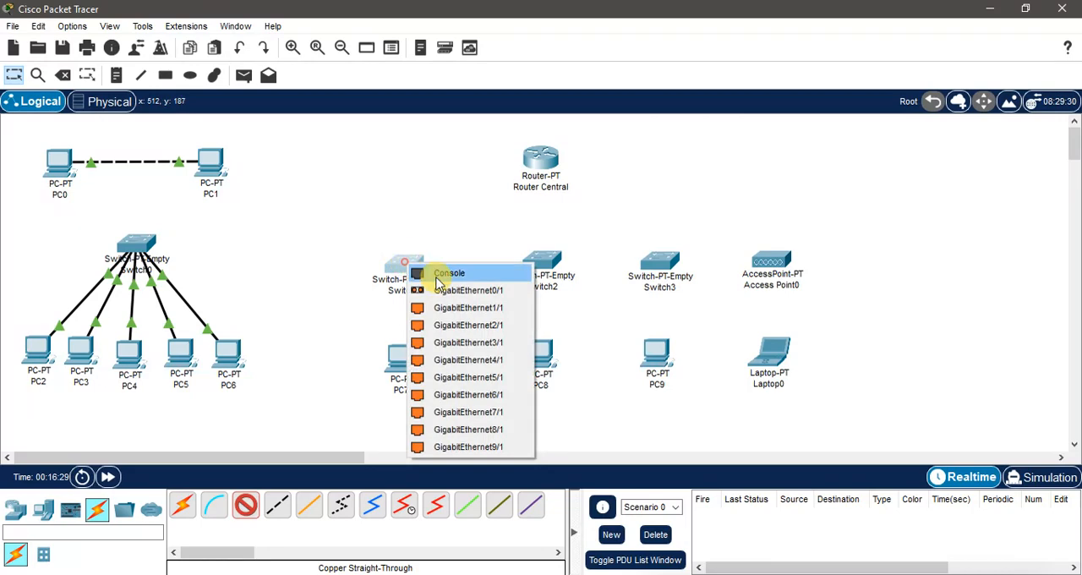
left_click(469, 306)
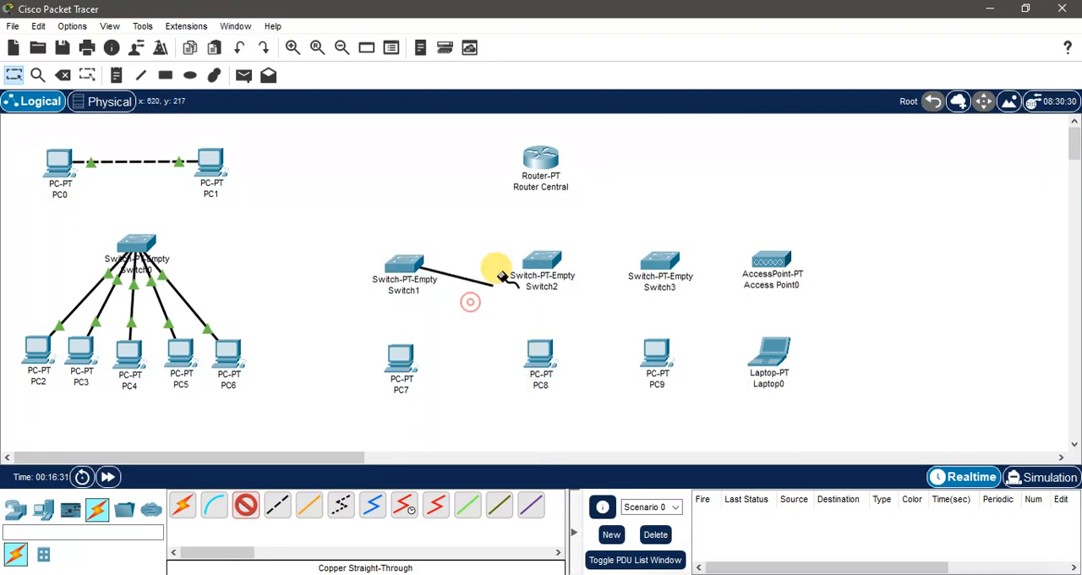
left_click(535, 158)
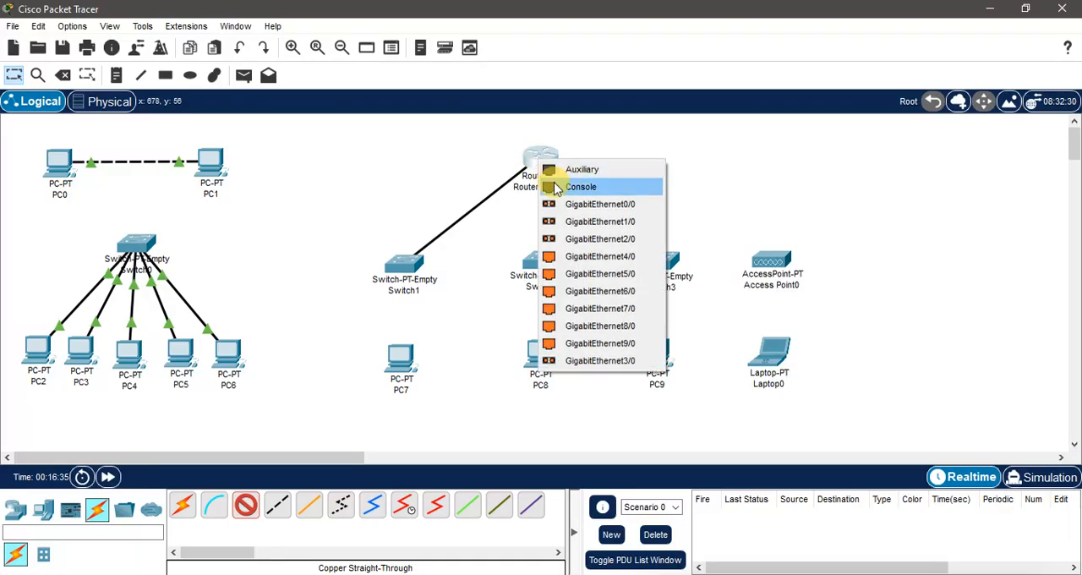
left_click(597, 256)
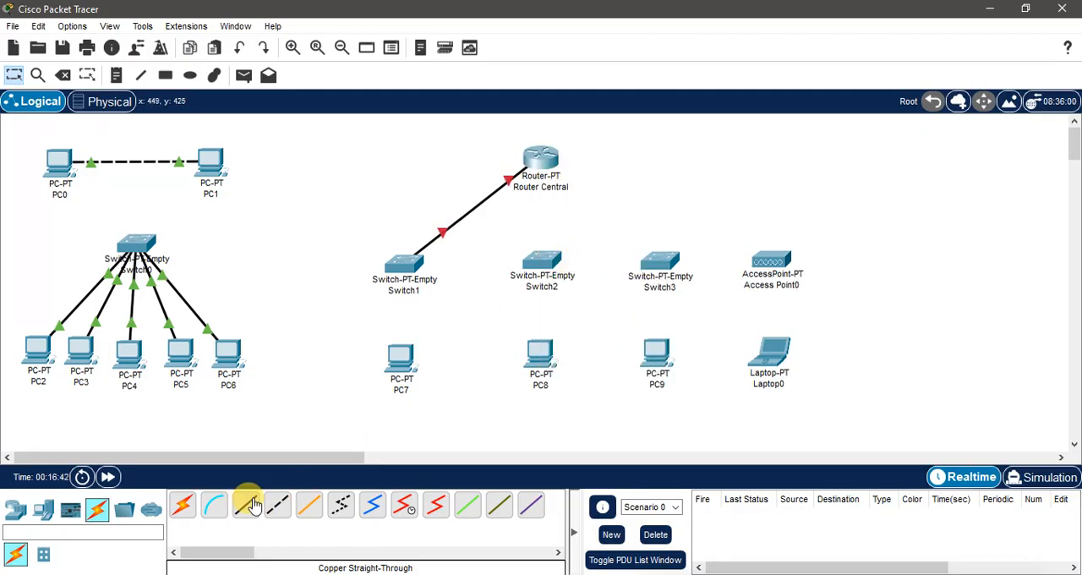
Step: Connect Switch2 to Router Central's GigabitEthernet5/0 with a copper straight-through cable
left_click(532, 262)
left_click(592, 310)
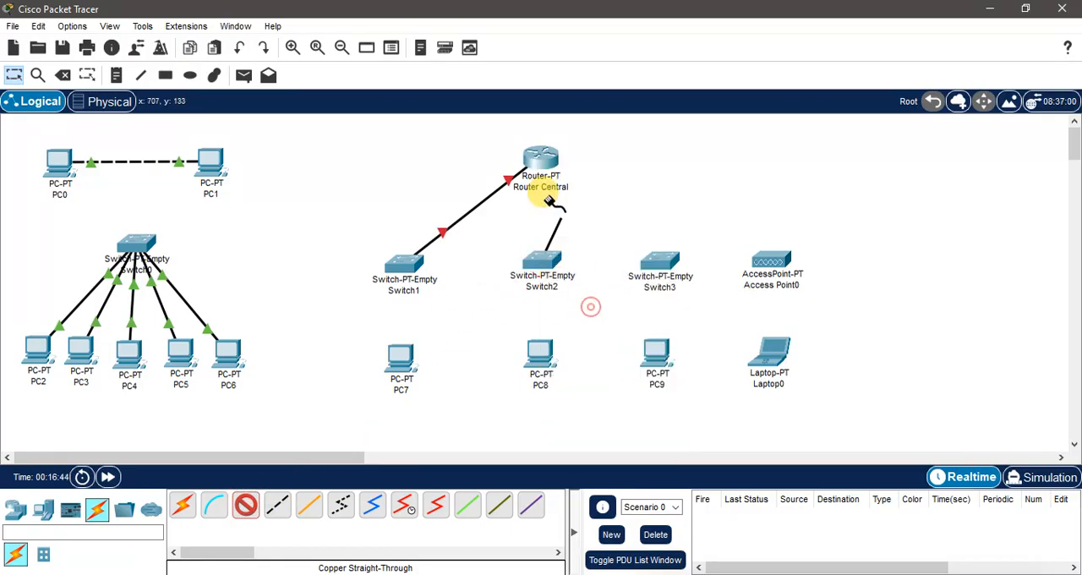
left_click(541, 161)
left_click(617, 258)
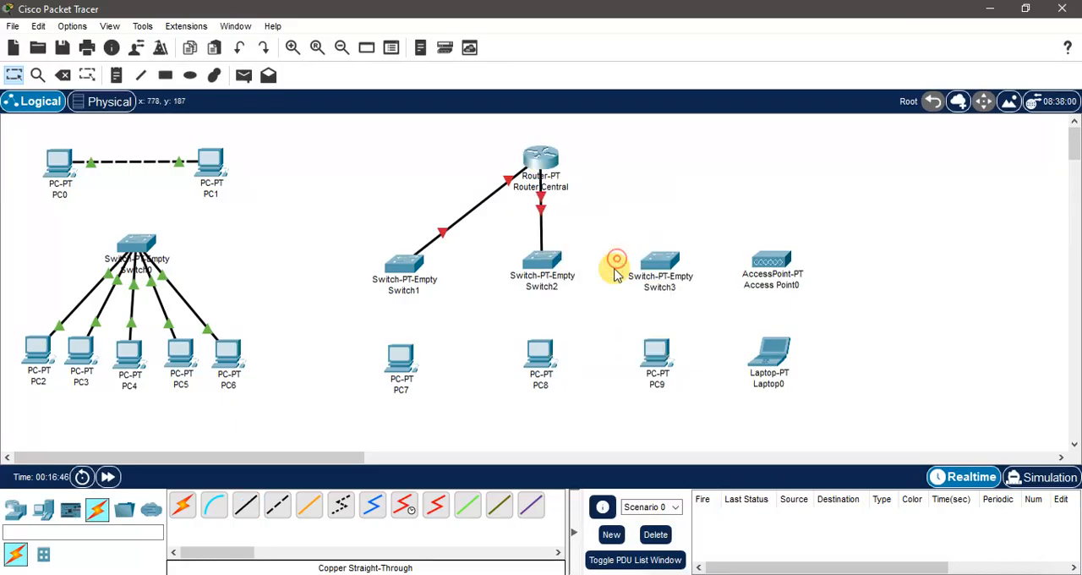
Step: Connect Switch3's GigabitEthernet0/1 to Router Central's GigabitEthernet2/0 with a fiber cable
left_click(660, 260)
left_click(309, 505)
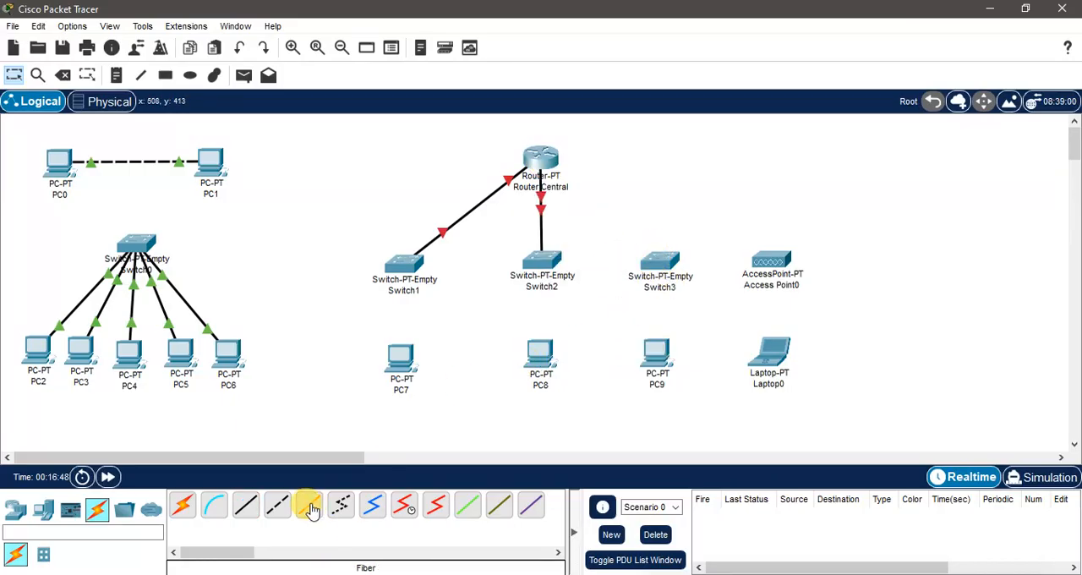
left_click(660, 261)
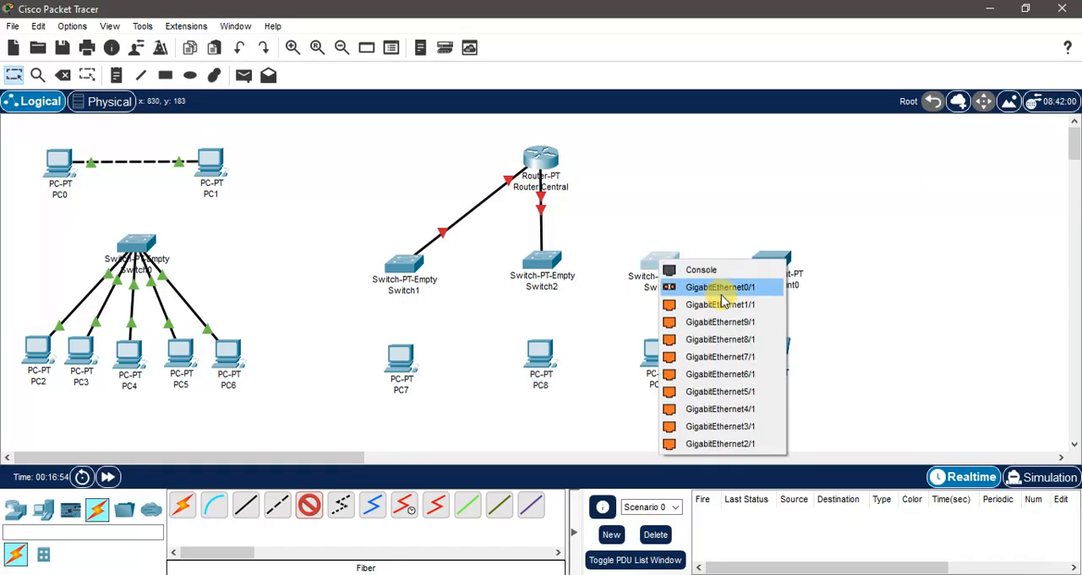
left_click(720, 289)
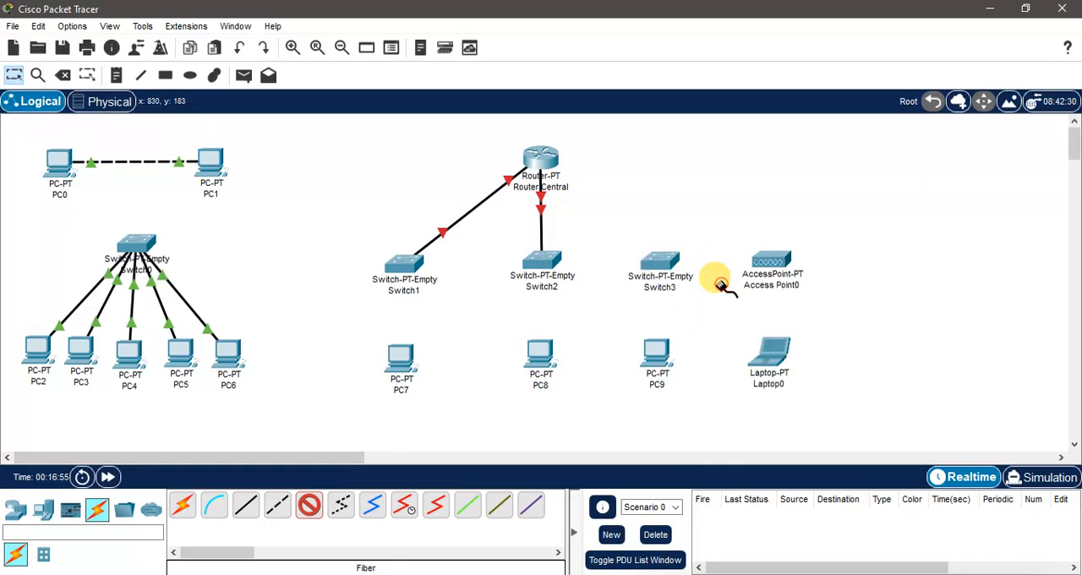
left_click(540, 158)
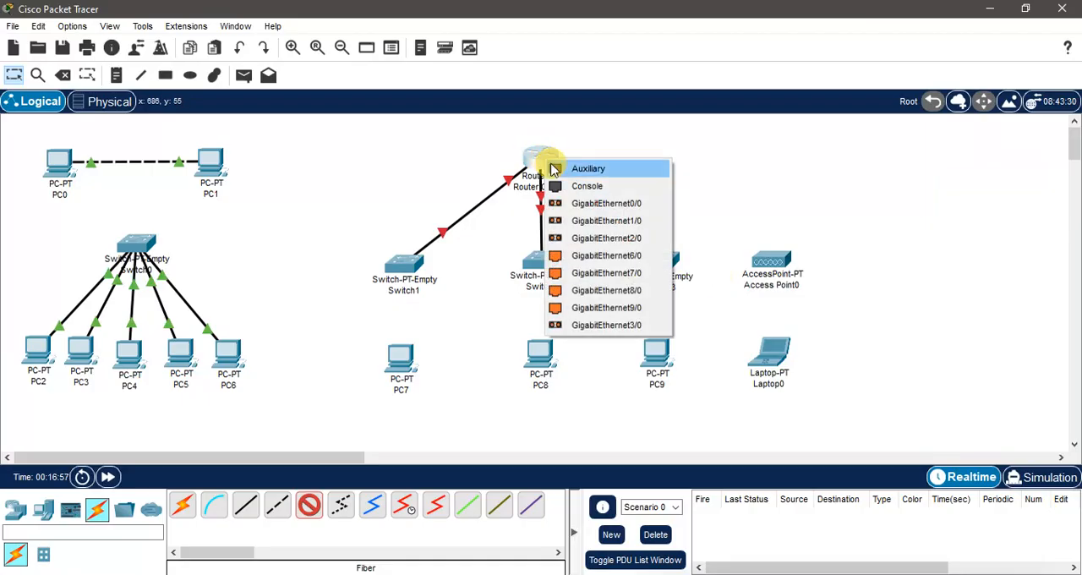
left_click(616, 240)
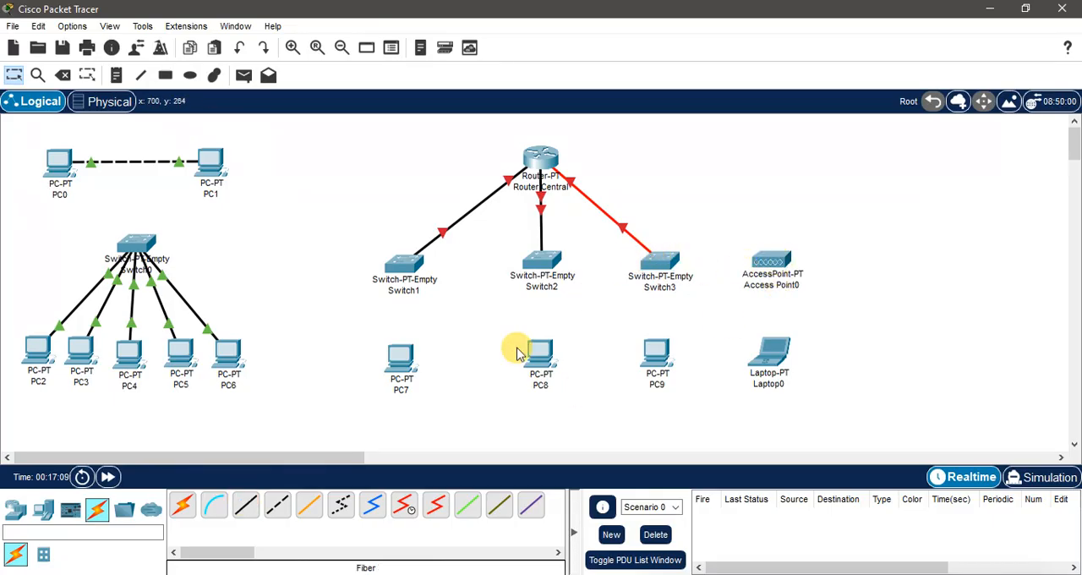
Step: Connect Access Point0 to Switch3's GigabitEthernet2/1 with a copper straight-through cable
left_click(245, 505)
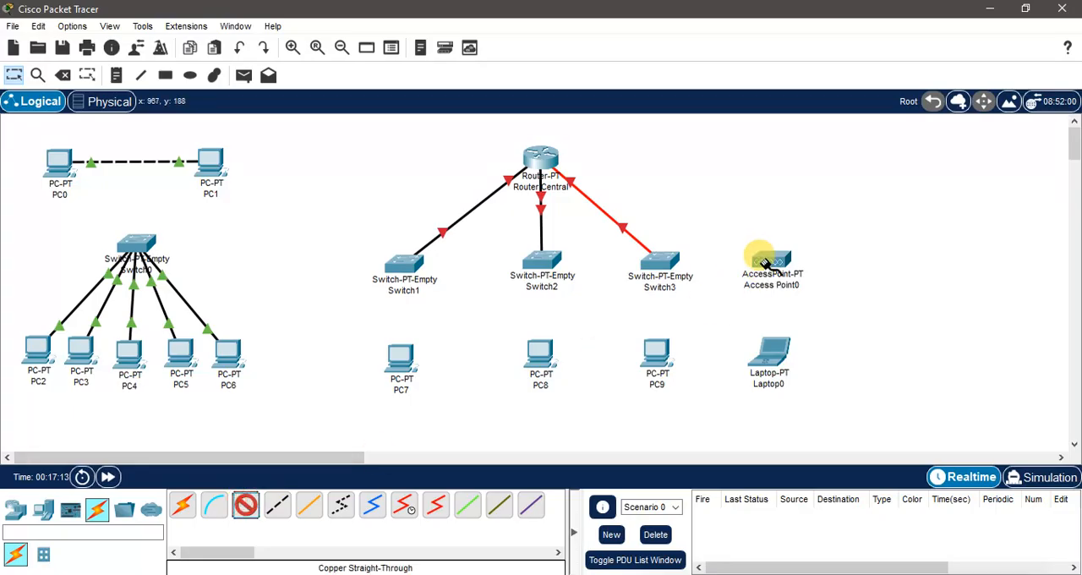
left_click(765, 262)
left_click(802, 274)
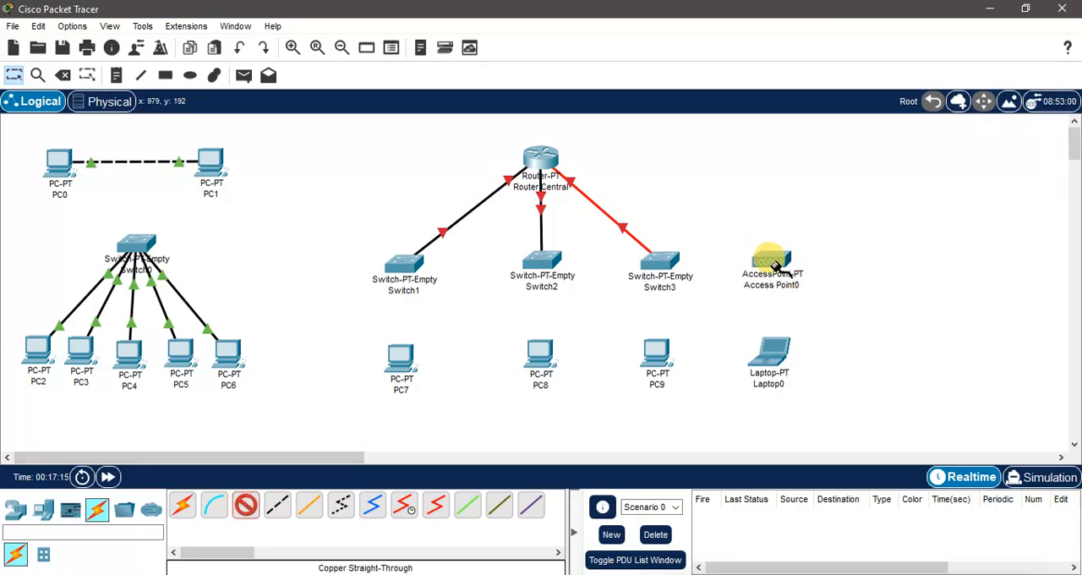
left_click(665, 262)
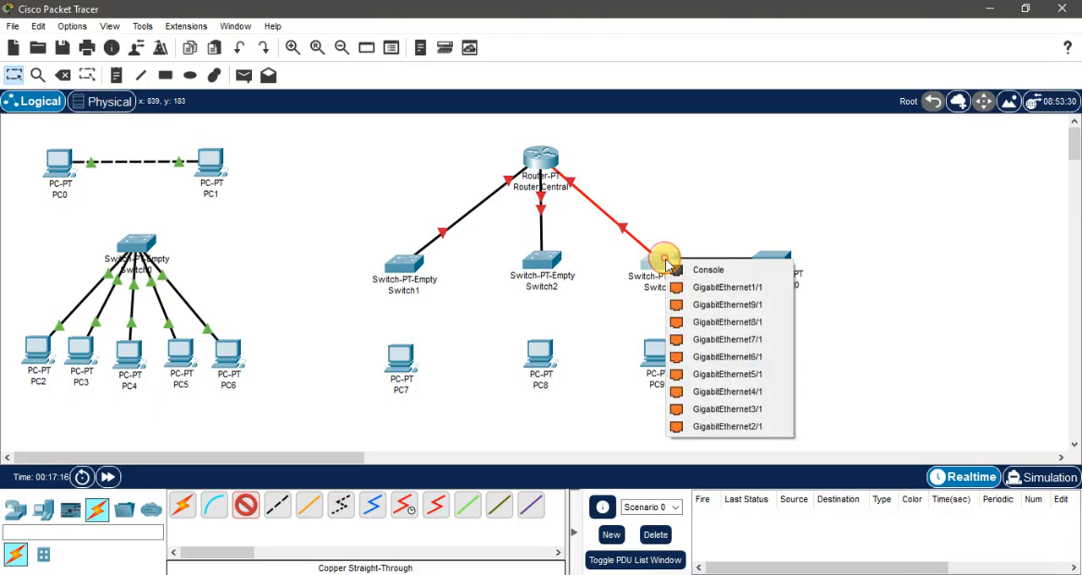
left_click(722, 427)
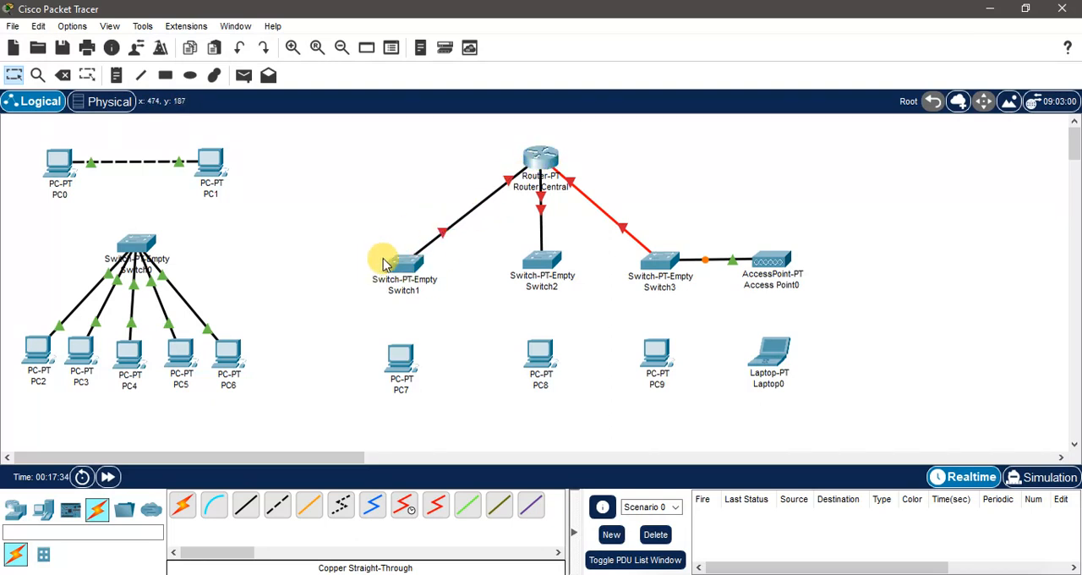
Step: Connect Switch1's GigabitEthernet2/1 to PC7 with a copper straight-through cable
left_click_drag(546, 261, 546, 260)
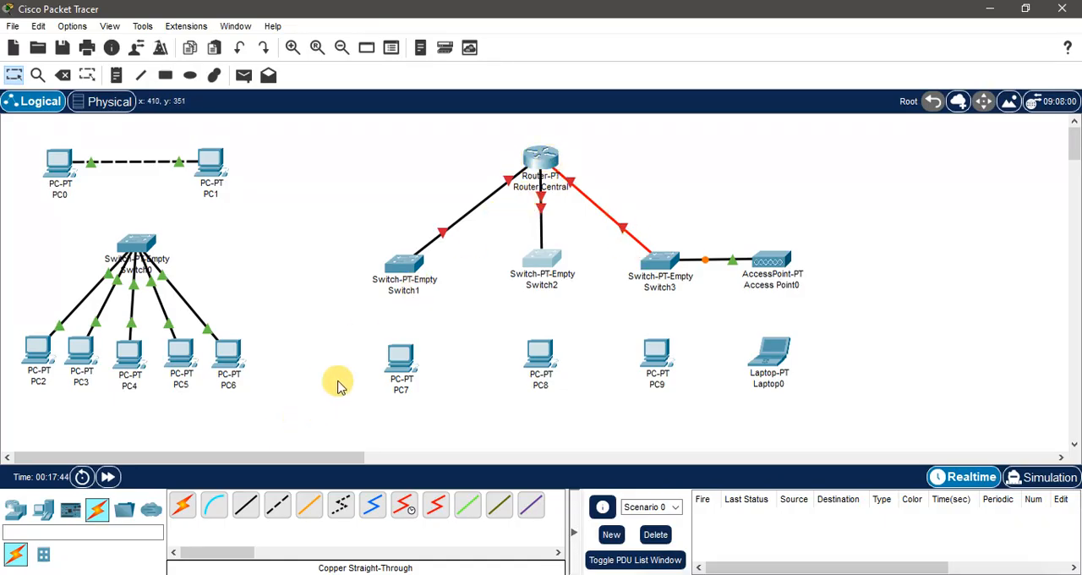
left_click(250, 512)
left_click(401, 262)
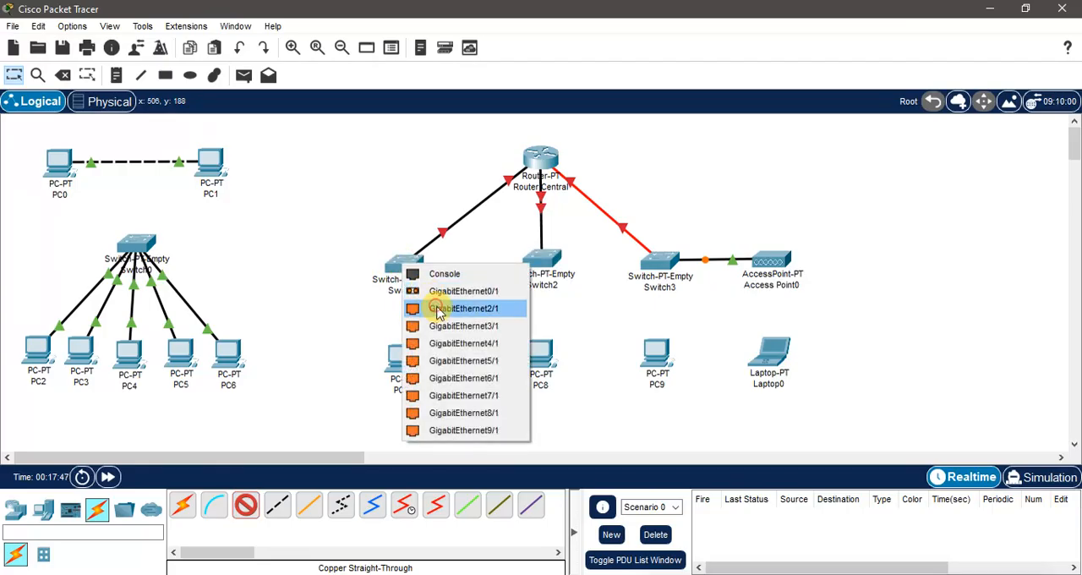
left_click(437, 309)
left_click(395, 358)
left_click(437, 420)
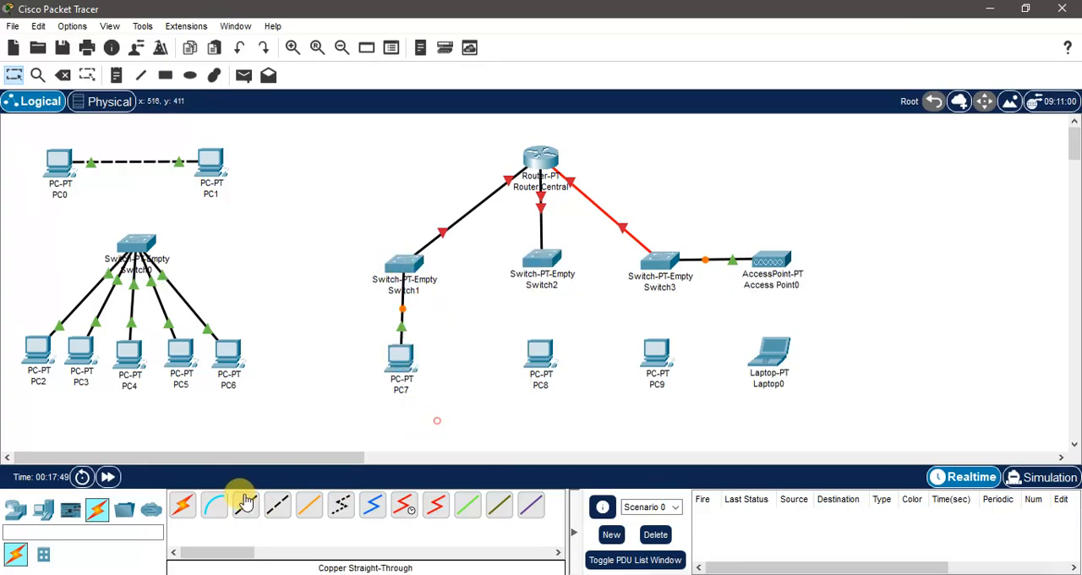
Step: Connect Switch2 to PC8 with a copper straight-through cable, using a free gigabit port on the switch
left_click(245, 504)
left_click(553, 263)
left_click(586, 304)
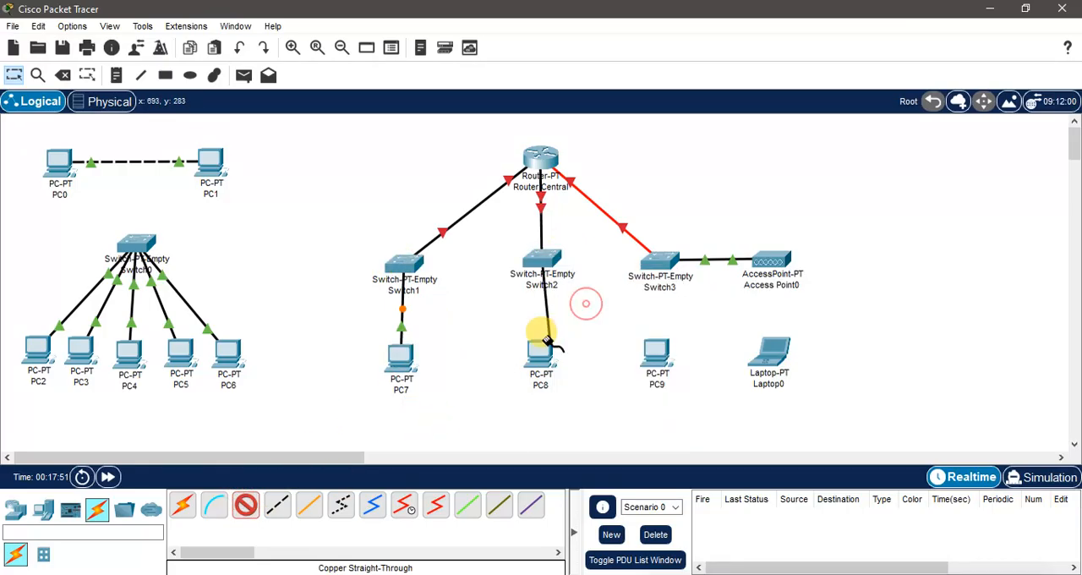
left_click(546, 341)
left_click(581, 413)
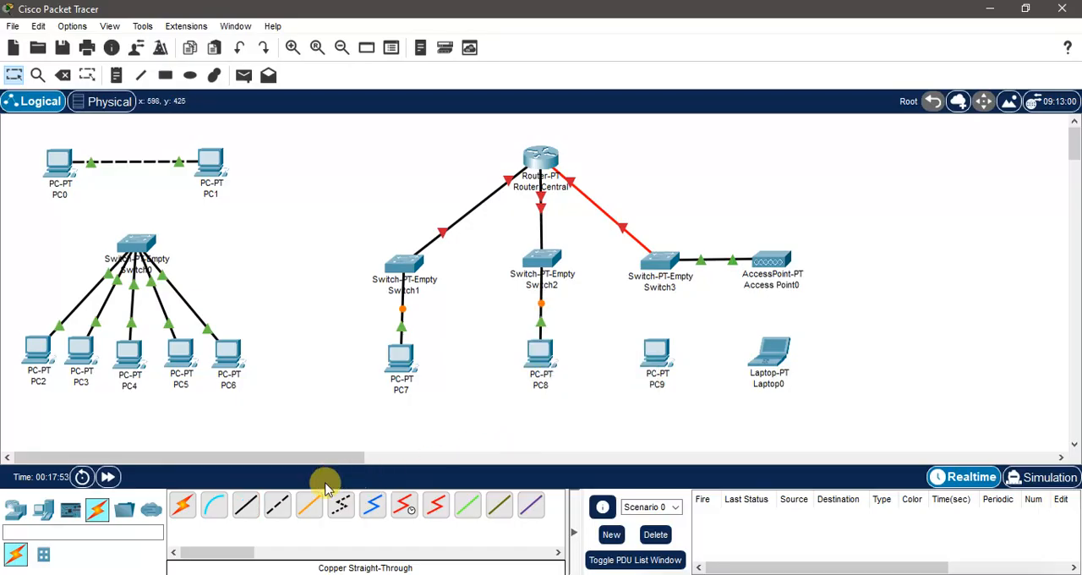
Step: Connect Switch3 to PC9 with a copper straight-through cable, using a free gigabit port on the switch
left_click(244, 505)
left_click(662, 260)
left_click(692, 288)
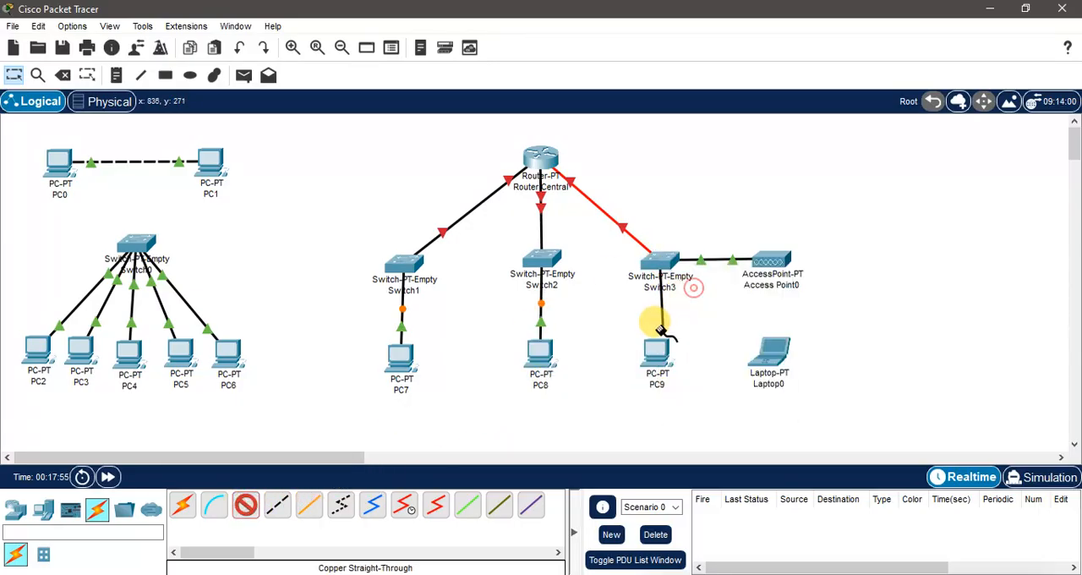
left_click(660, 334)
left_click(706, 405)
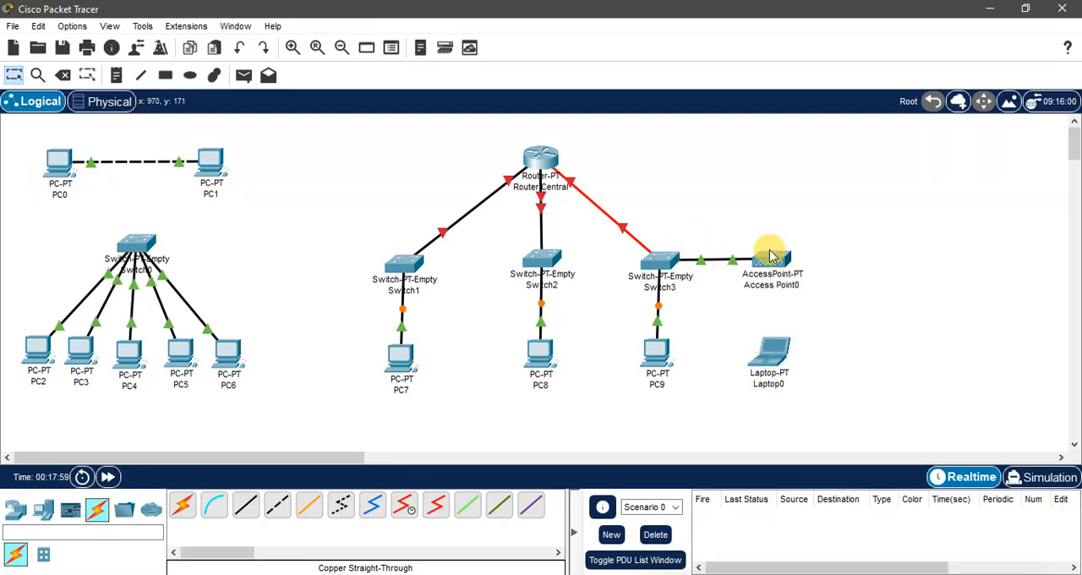
Step: With Laptop0 powered off, replace its wired network module with a WPC300N wireless module and power it back on
left_click(775, 352)
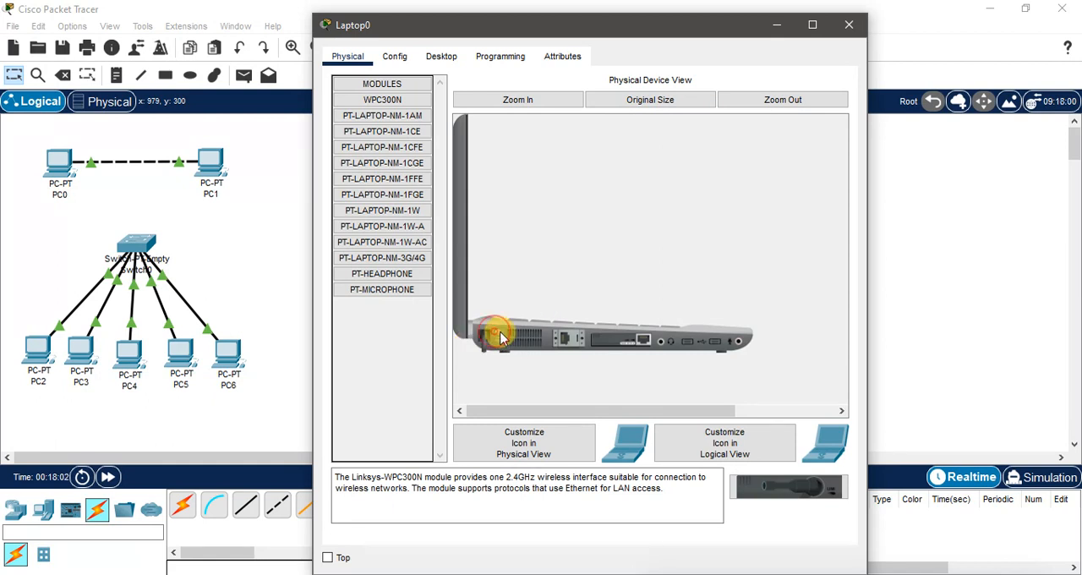
left_click_drag(633, 339, 407, 264)
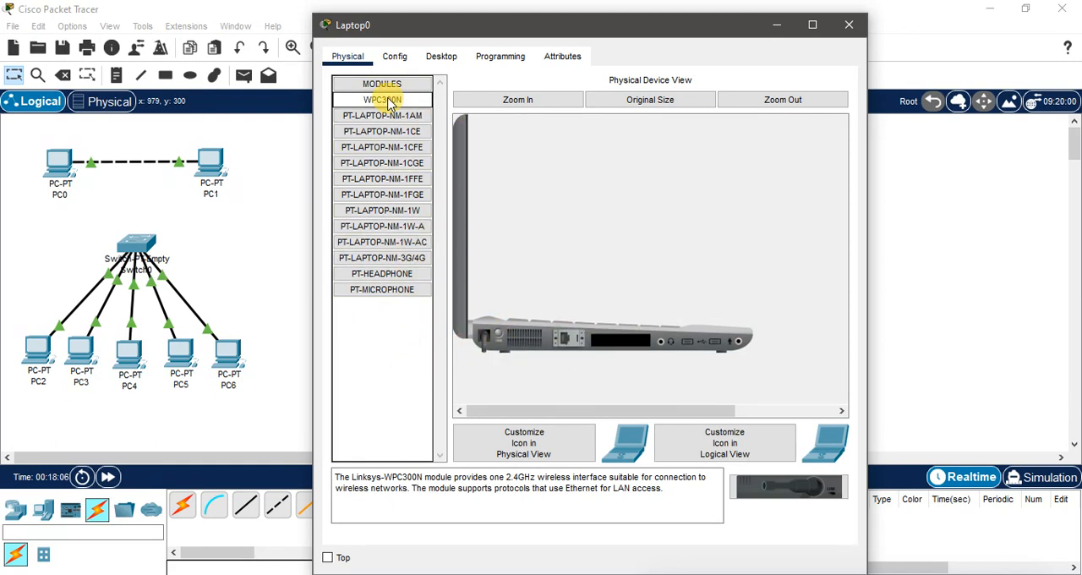
left_click_drag(388, 99, 623, 345)
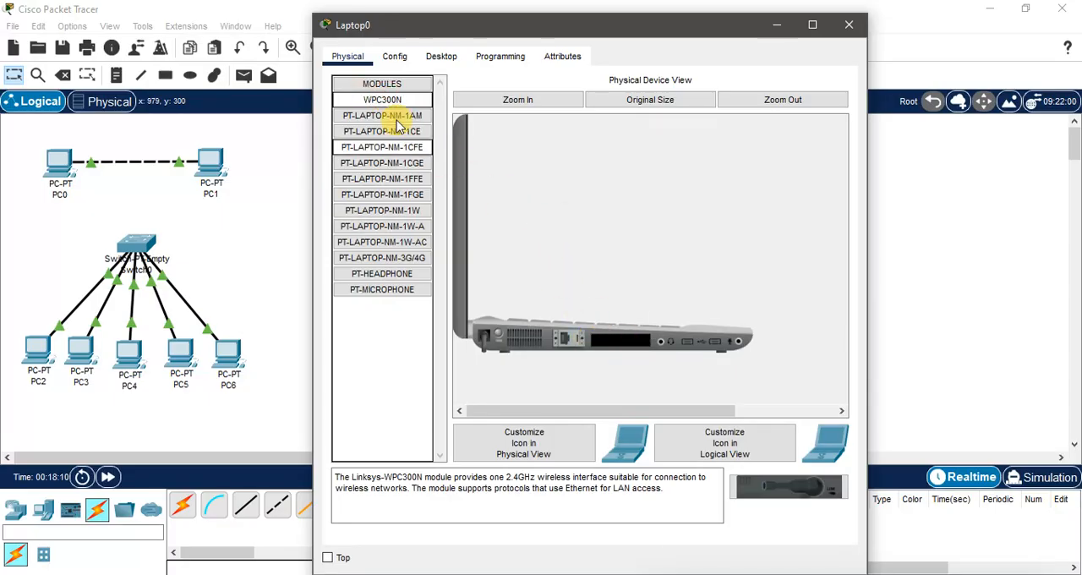
left_click_drag(383, 99, 620, 339)
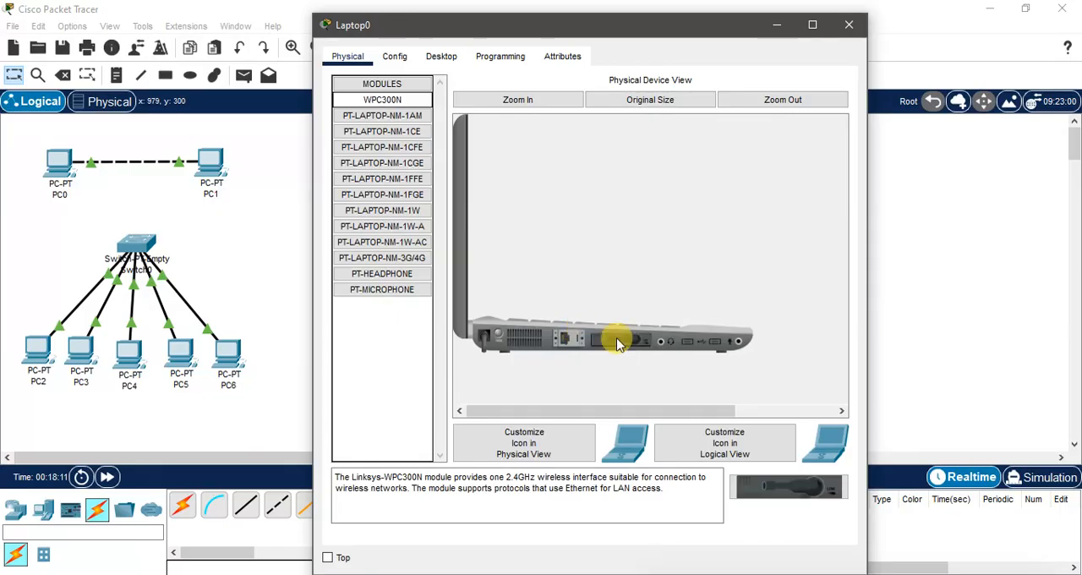
left_click(849, 24)
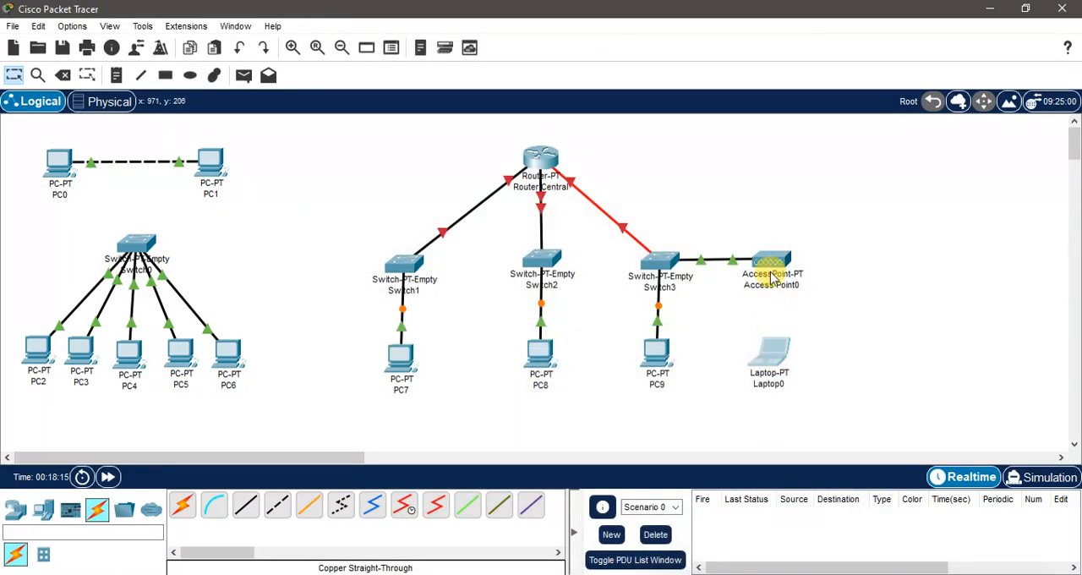
Step: Nudge Laptop0 into line beneath Access Point0 and PC9 into line beneath Switch3
left_click_drag(776, 353, 780, 354)
left_click(866, 324)
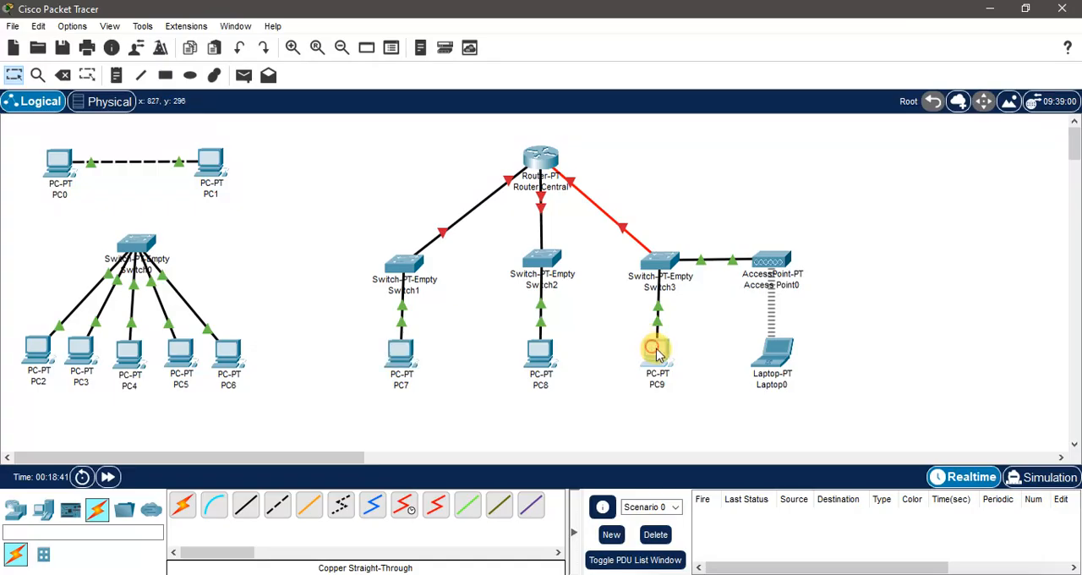
left_click_drag(654, 352, 658, 355)
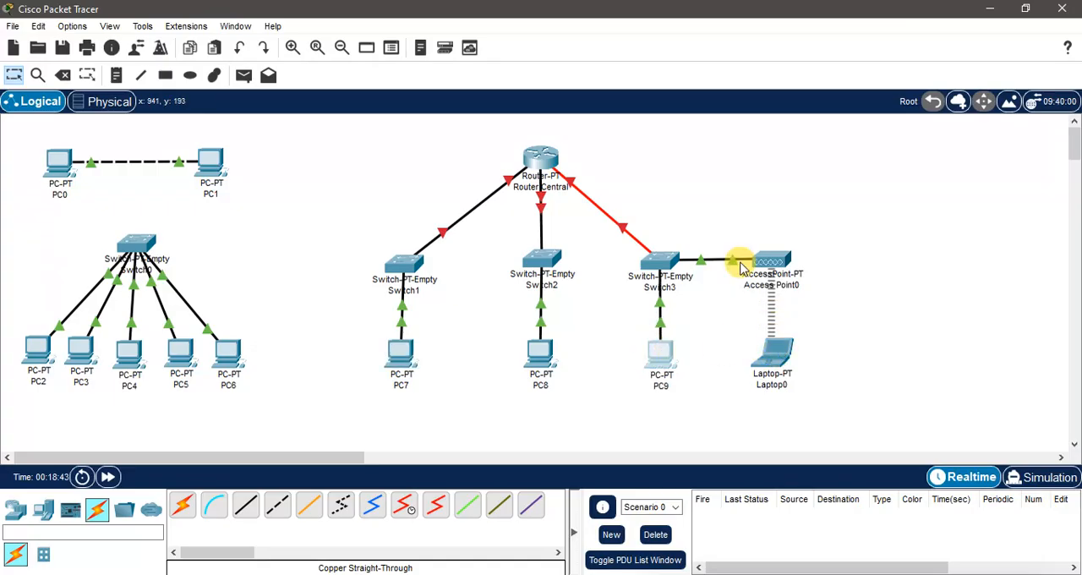
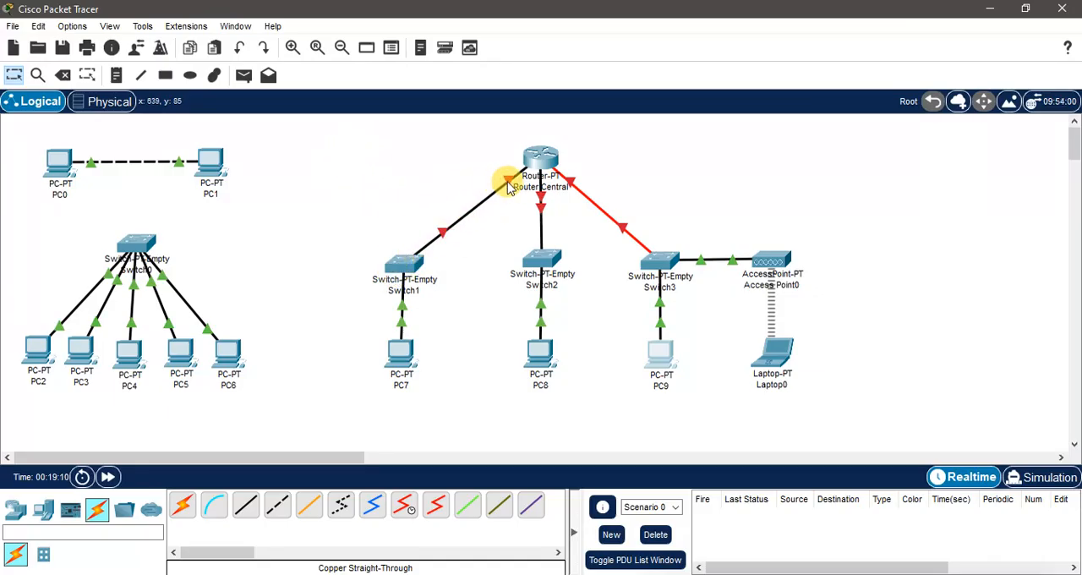
mouse_move(509, 188)
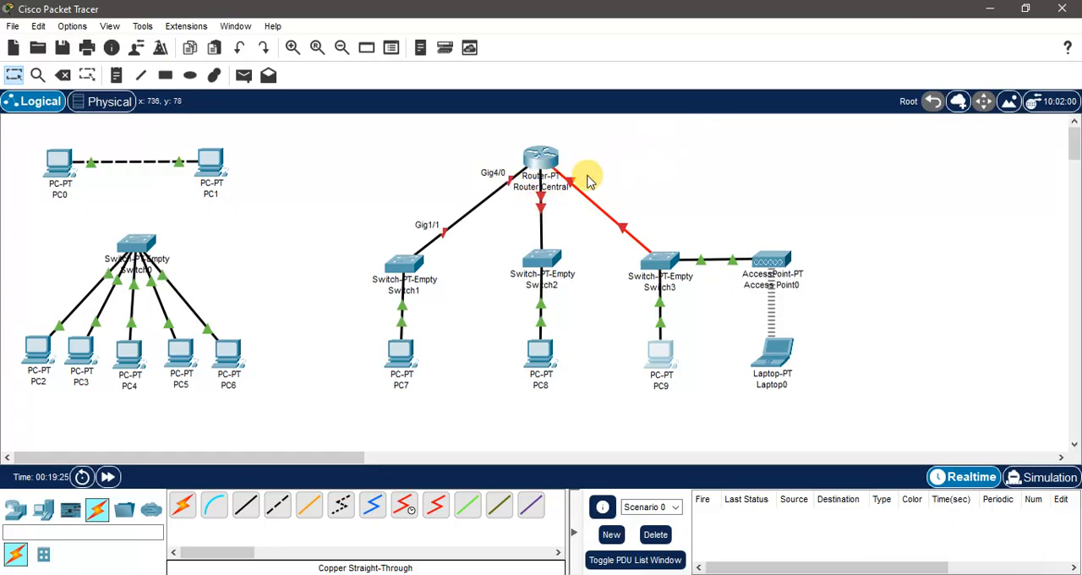
left_click(541, 159)
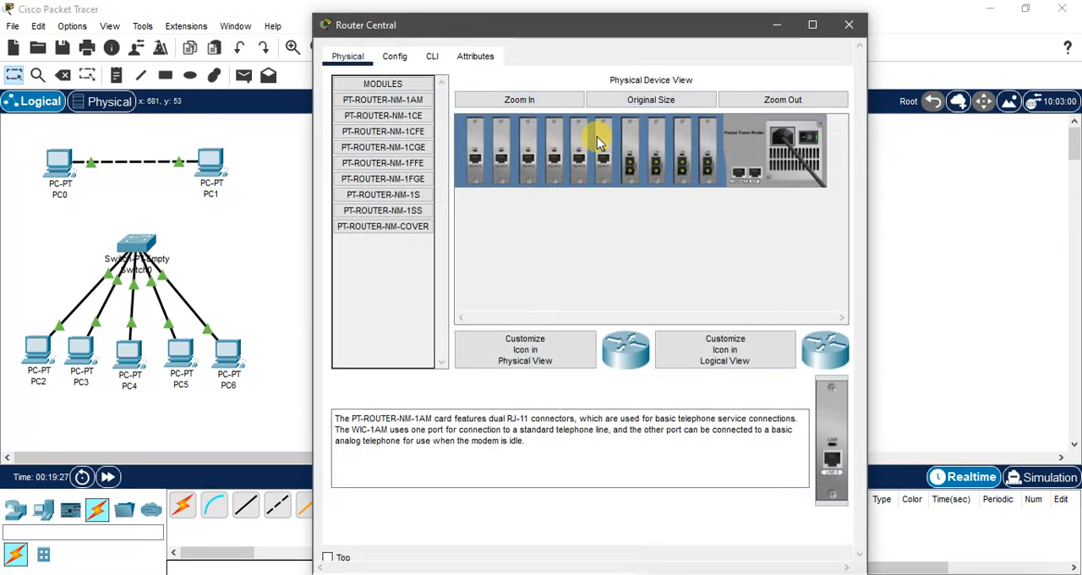
left_click(432, 57)
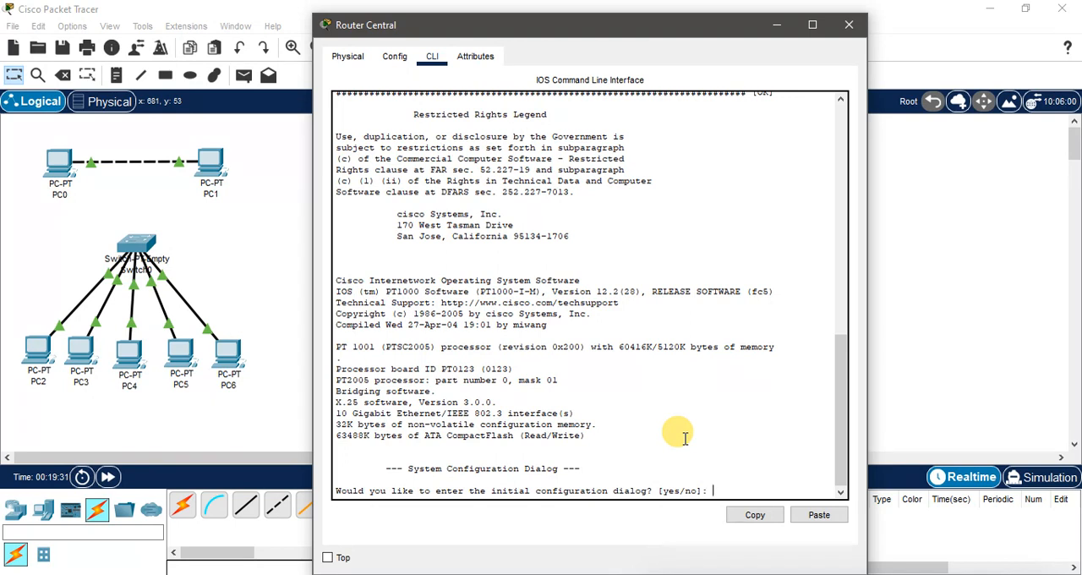
key("Return")
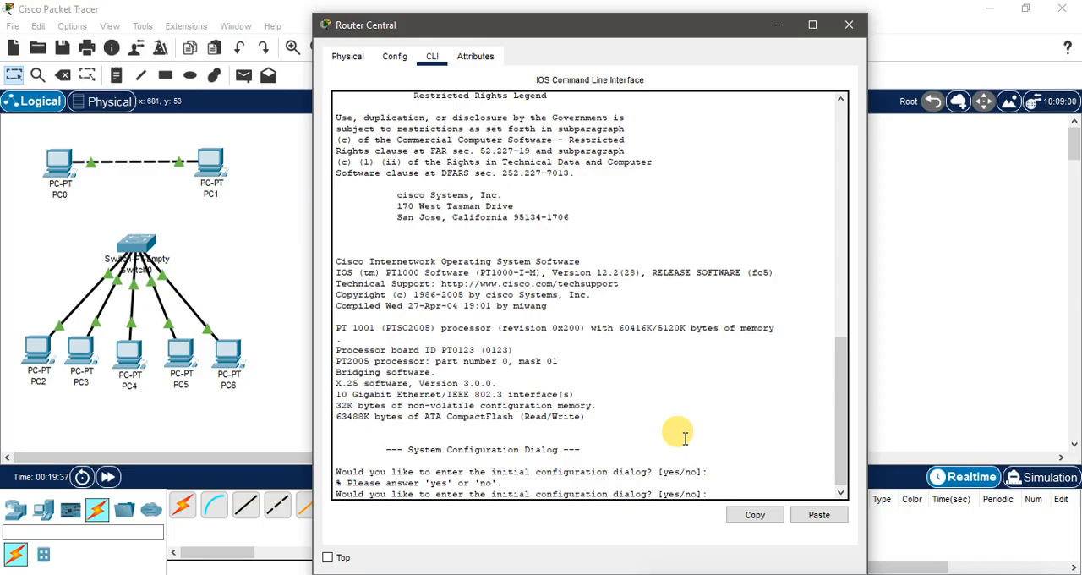
type("yes")
key("Return")
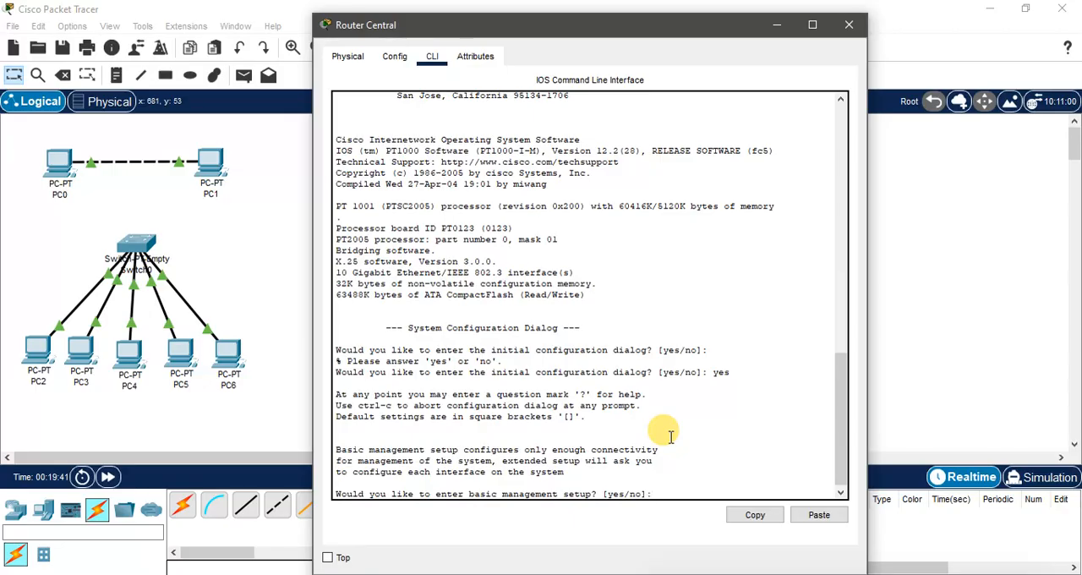
type("ye")
key("BackSpace")
key("BackSpace")
type("no")
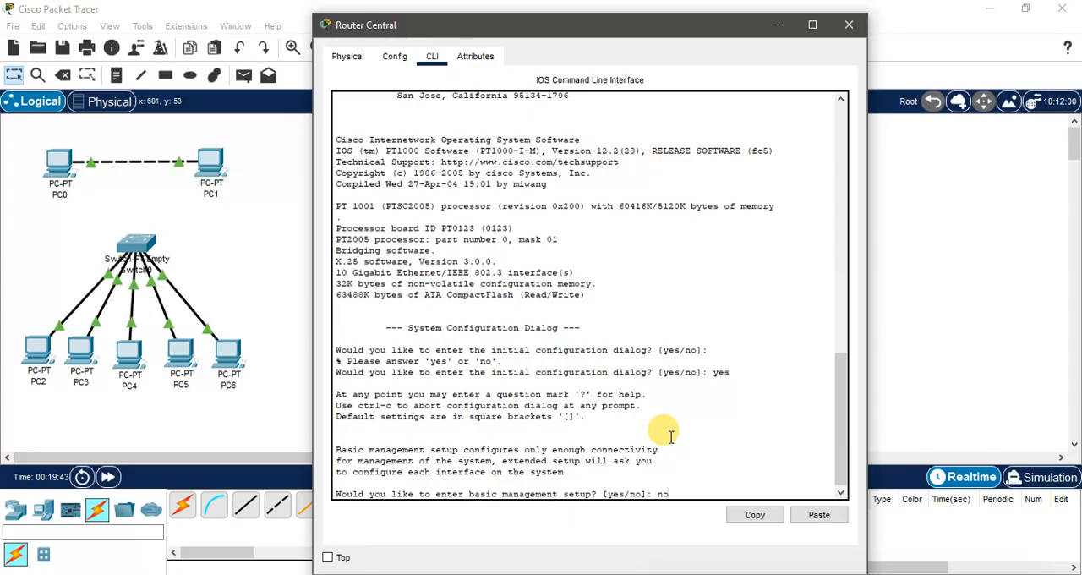
key("Return")
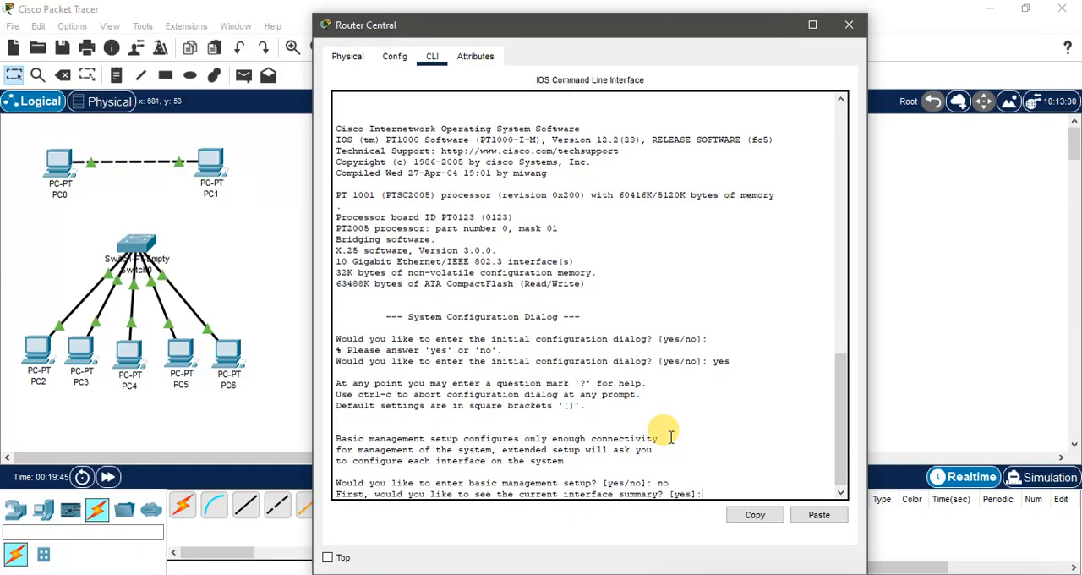
type("yes")
key("Return")
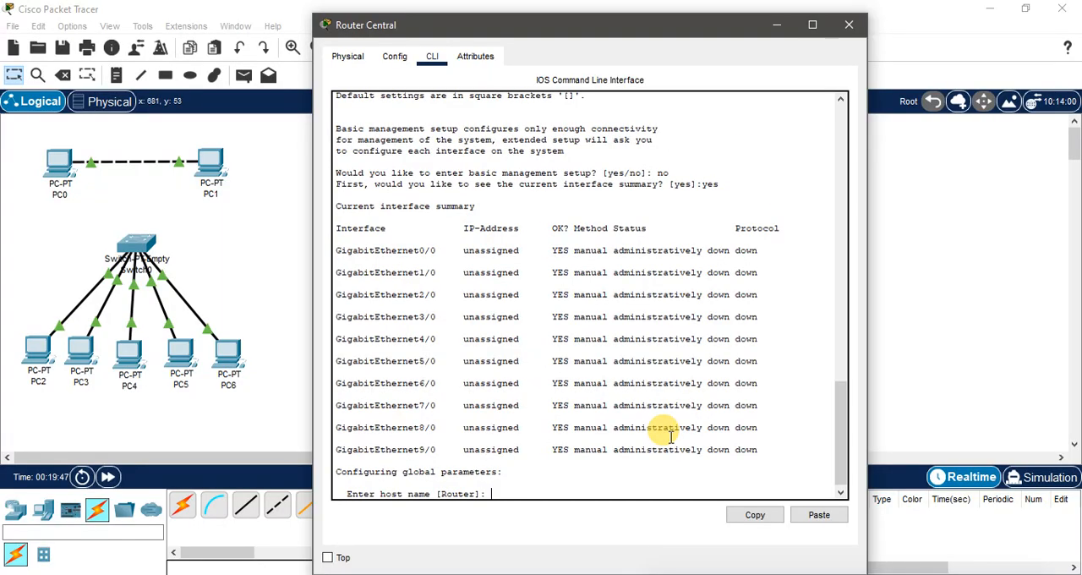
left_click(523, 487)
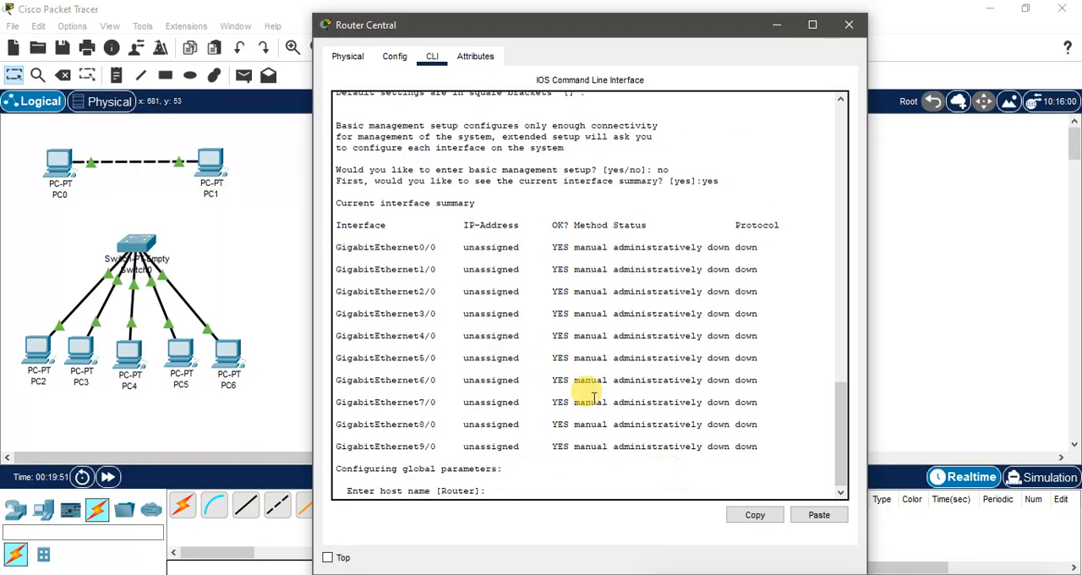
scroll(507, 347, "up", 7)
left_click(347, 56)
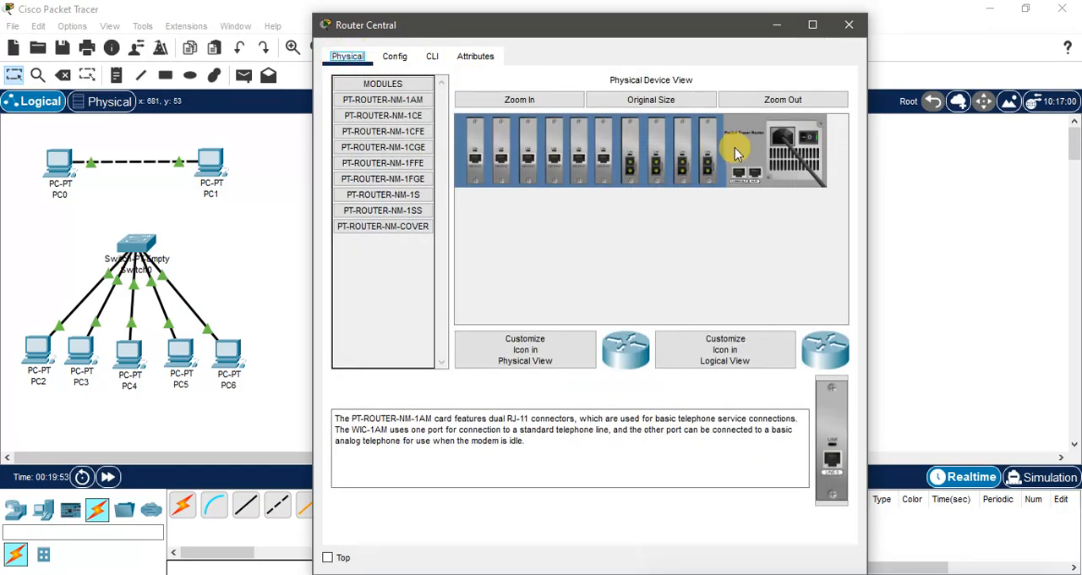
left_click(432, 55)
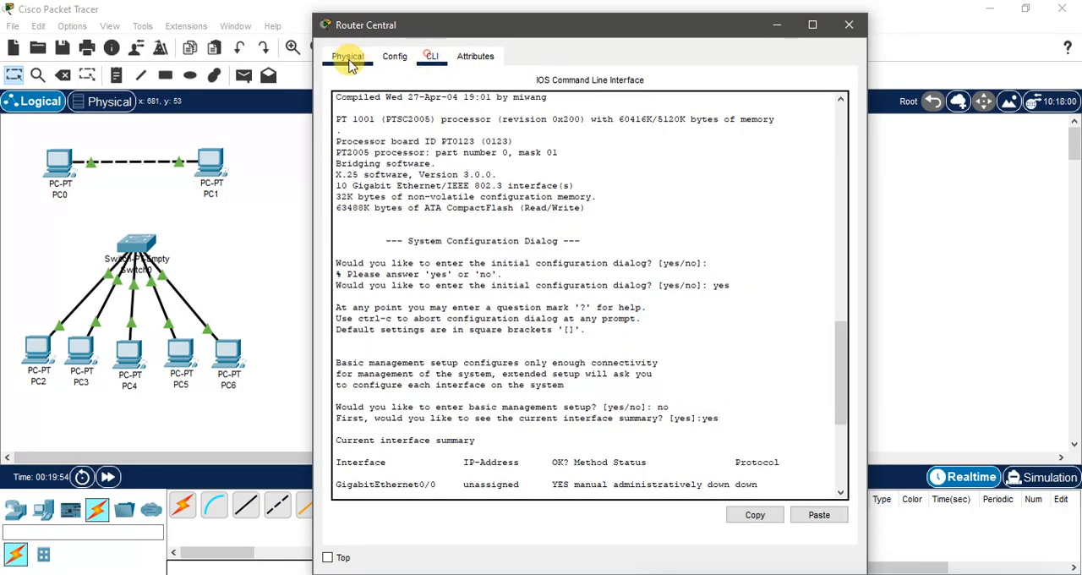
left_click(345, 55)
left_click(810, 139)
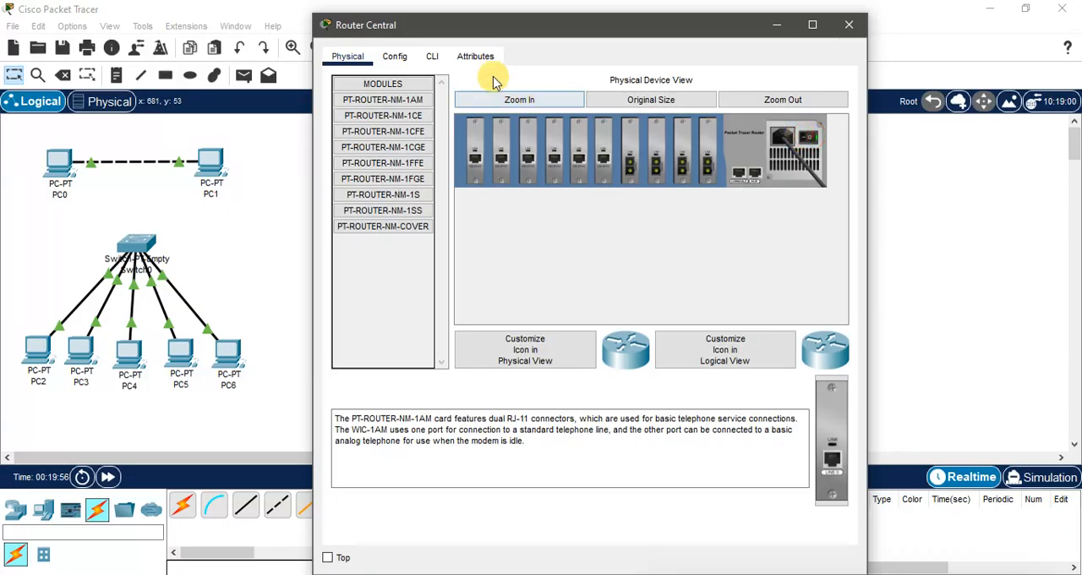
left_click(432, 56)
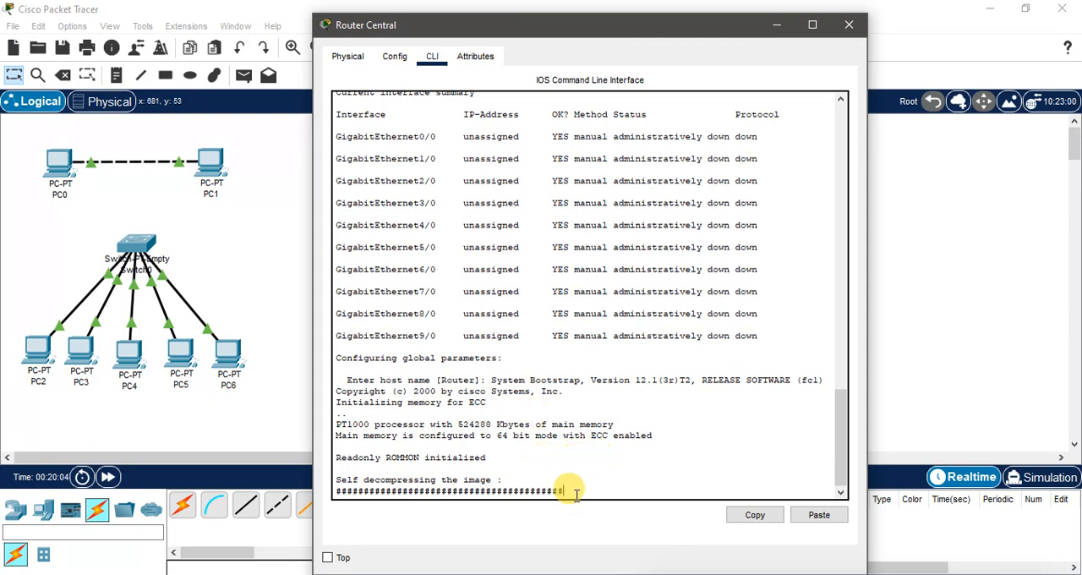
left_click(349, 56)
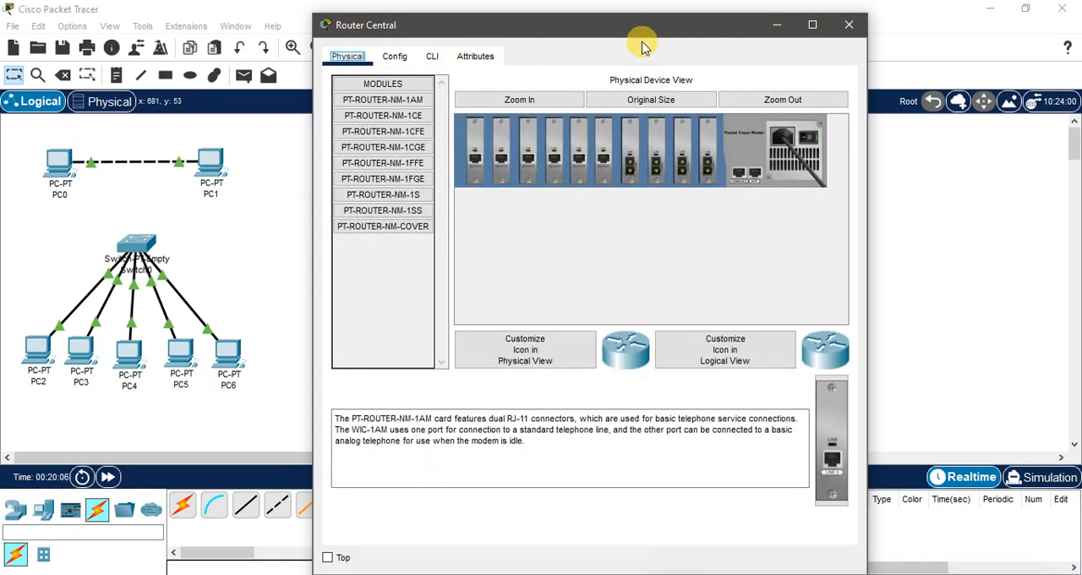
left_click(846, 28)
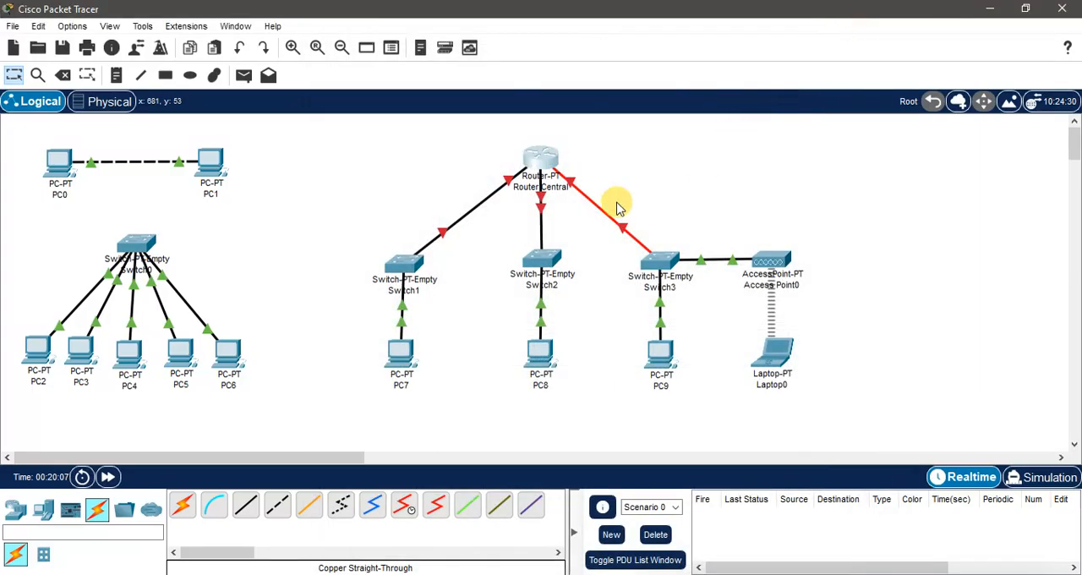
Step: Open Router Central's command line, answer no to the initial configuration dialog and start the console session
left_click(544, 158)
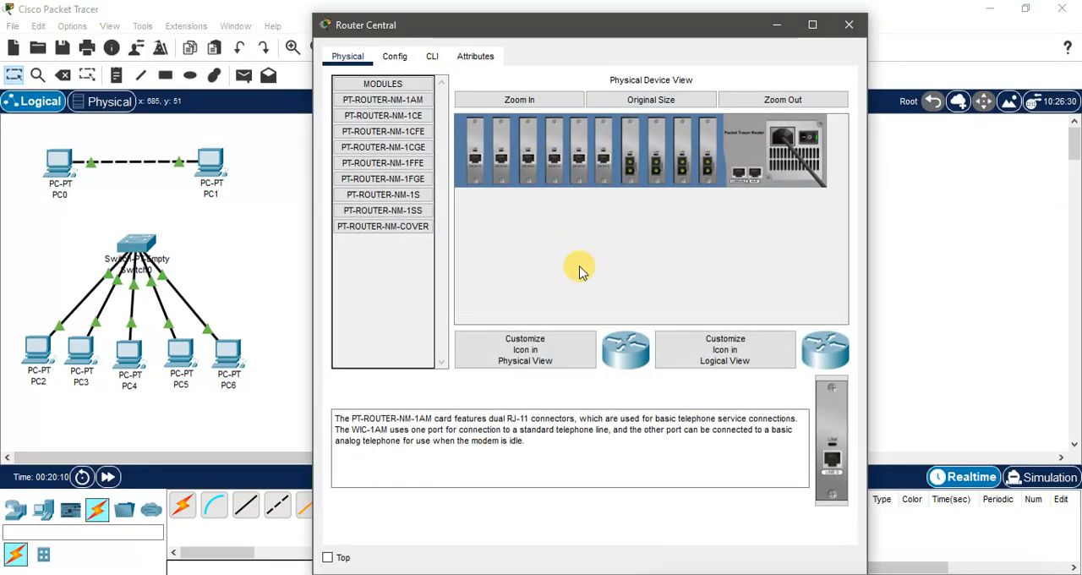
left_click(432, 57)
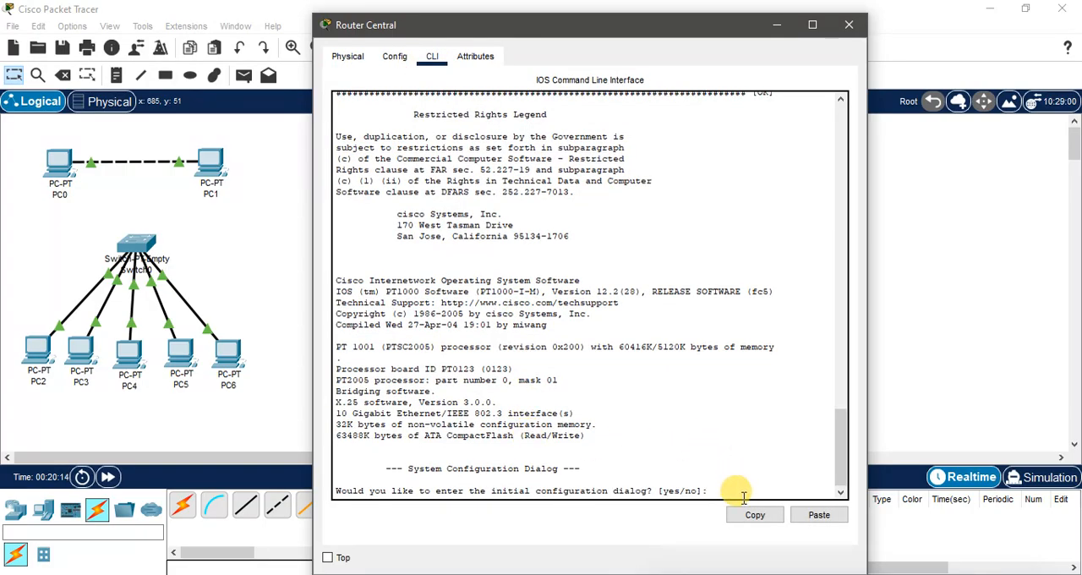
type("no")
key("Return")
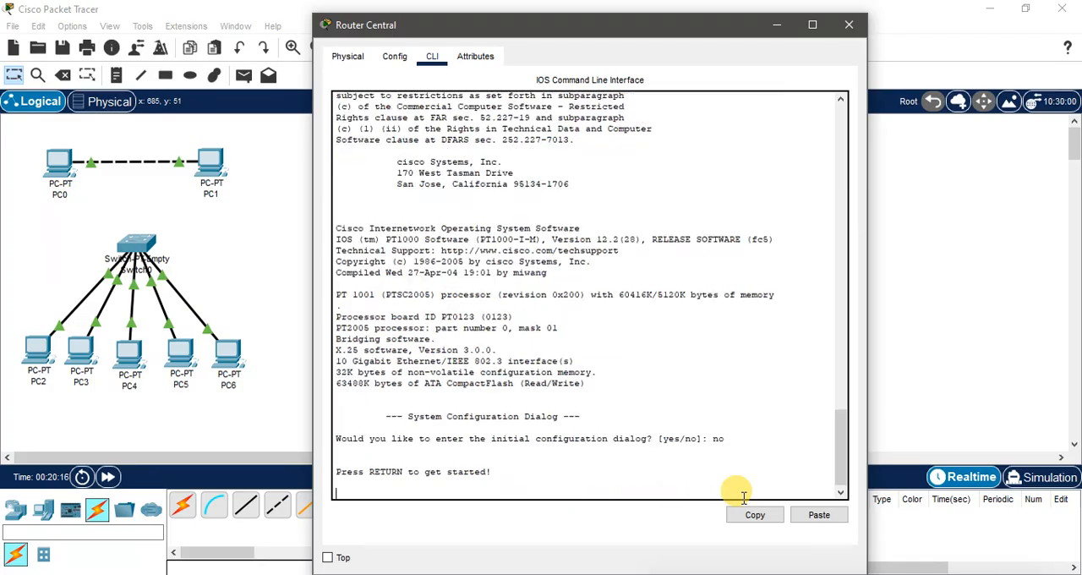
key("Return")
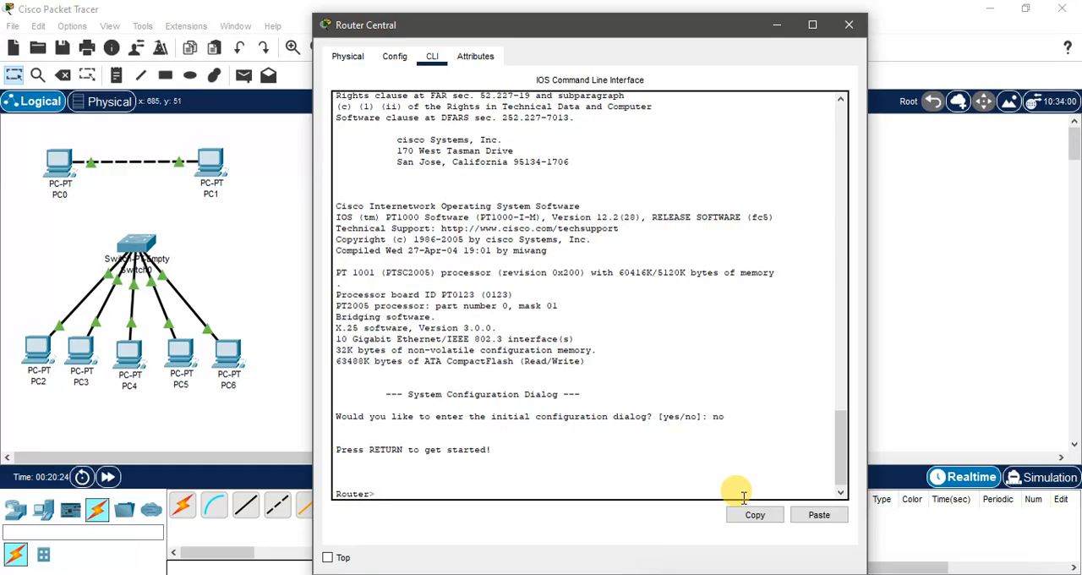
Step: Enter privileged mode with enable, and global configuration mode with configure terminal on Router Central
type("enable")
key("Return")
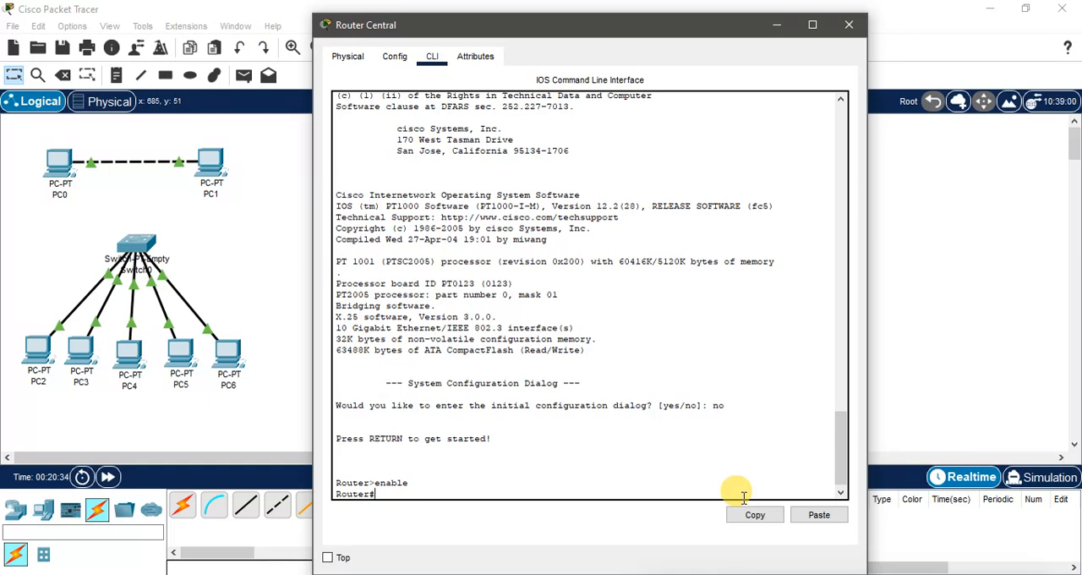
type("configure terminal")
key("Return")
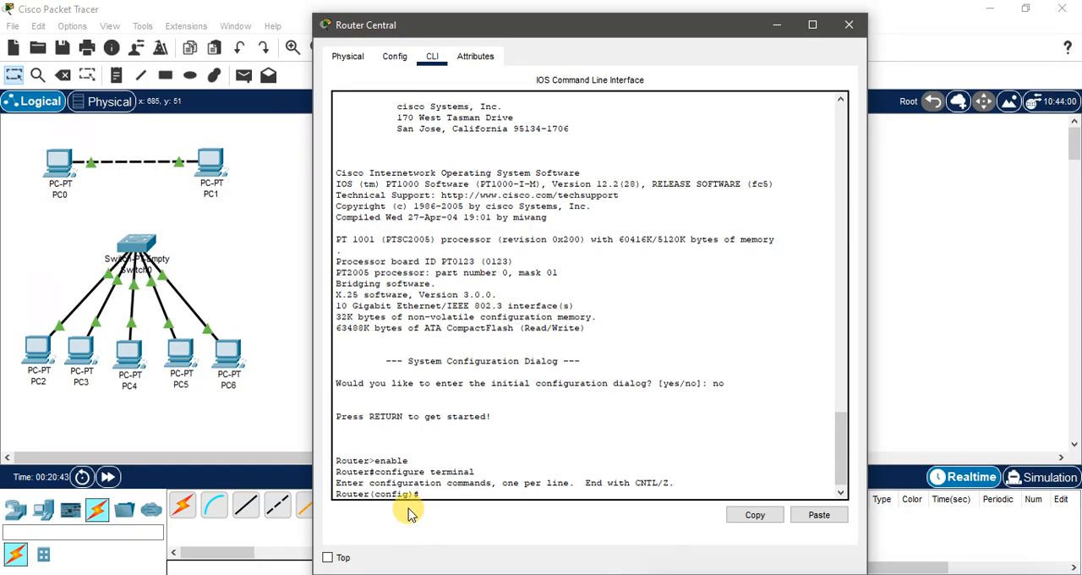
Step: Check the port labels on the router's switch links and enter interface configuration for gigabitethernet 4/0 on Router Central
left_click(775, 24)
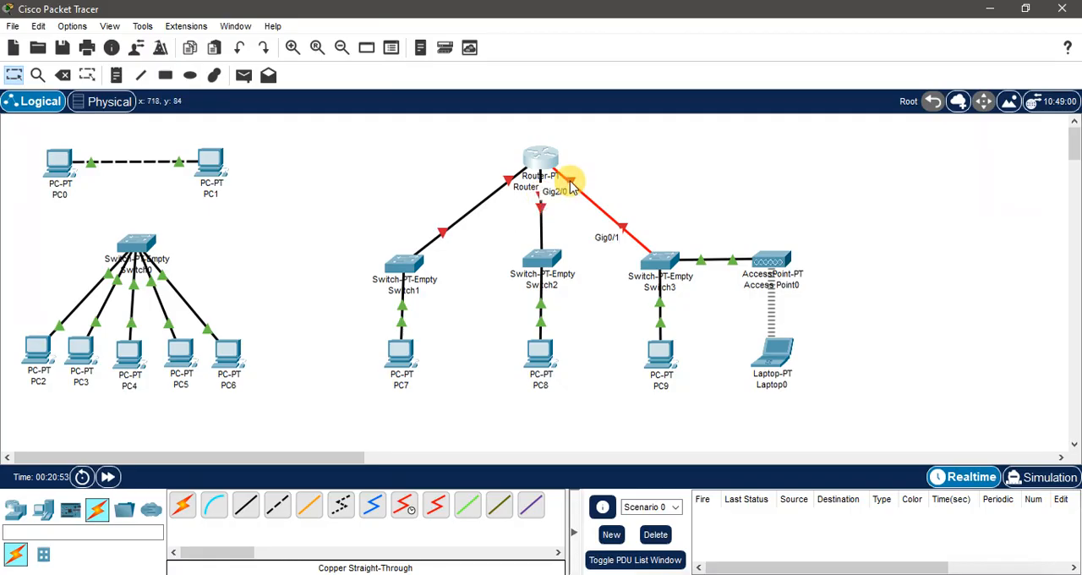
left_click(524, 574)
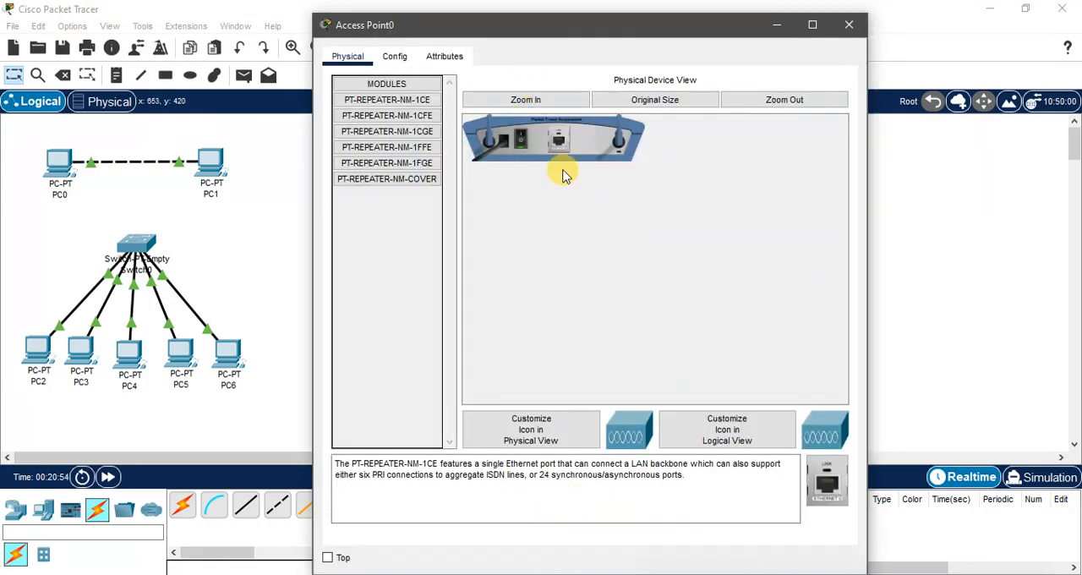
left_click(849, 25)
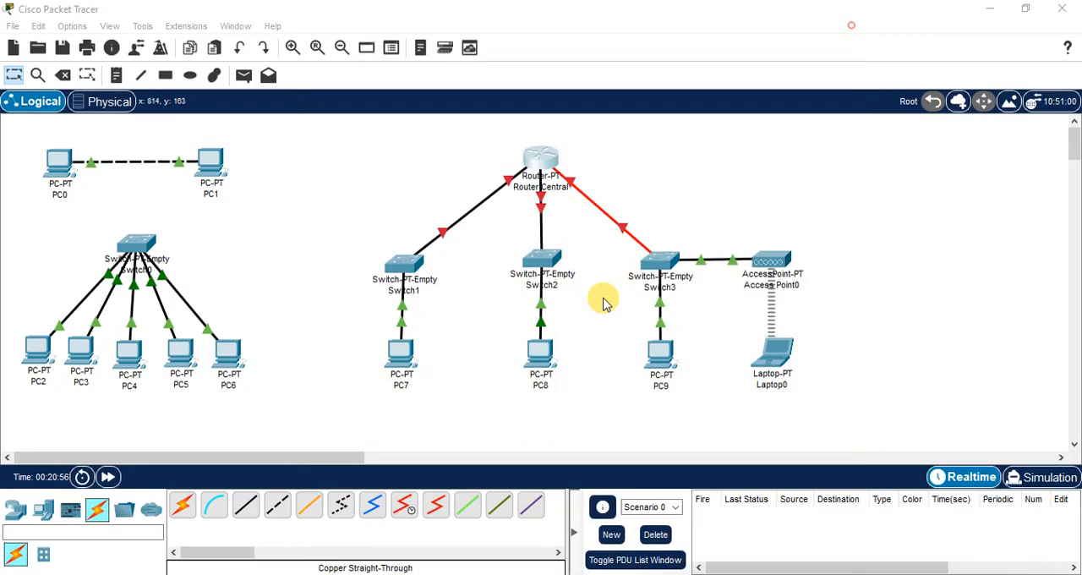
left_click(540, 161)
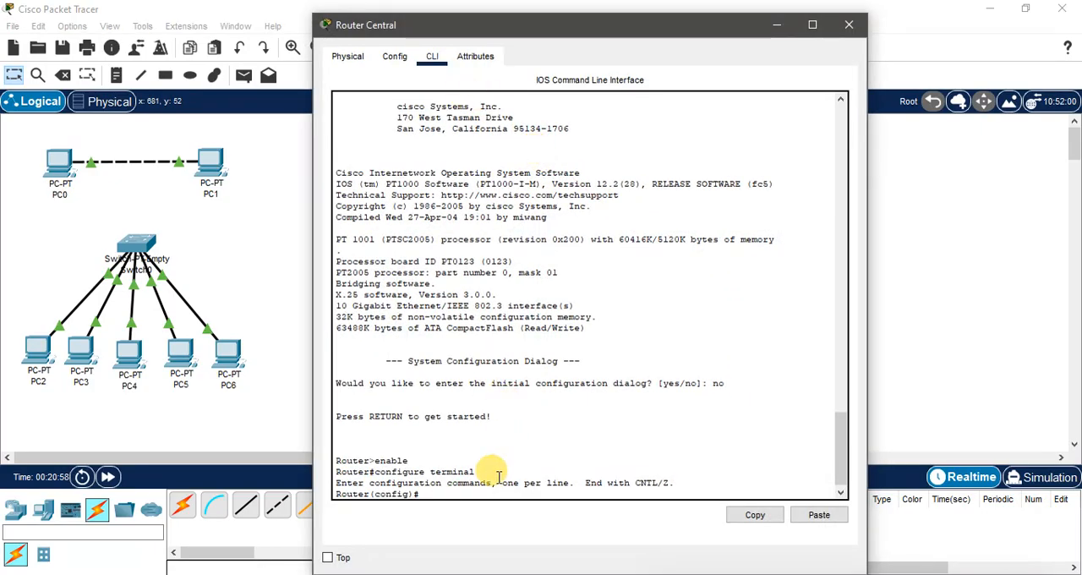
left_click(443, 493)
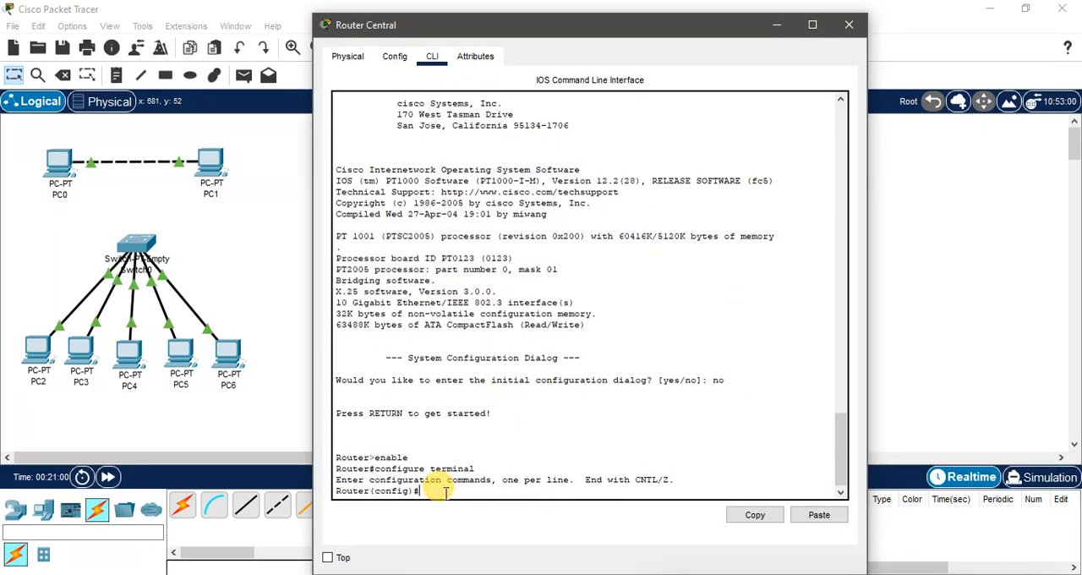
type("interface gigabitethernet")
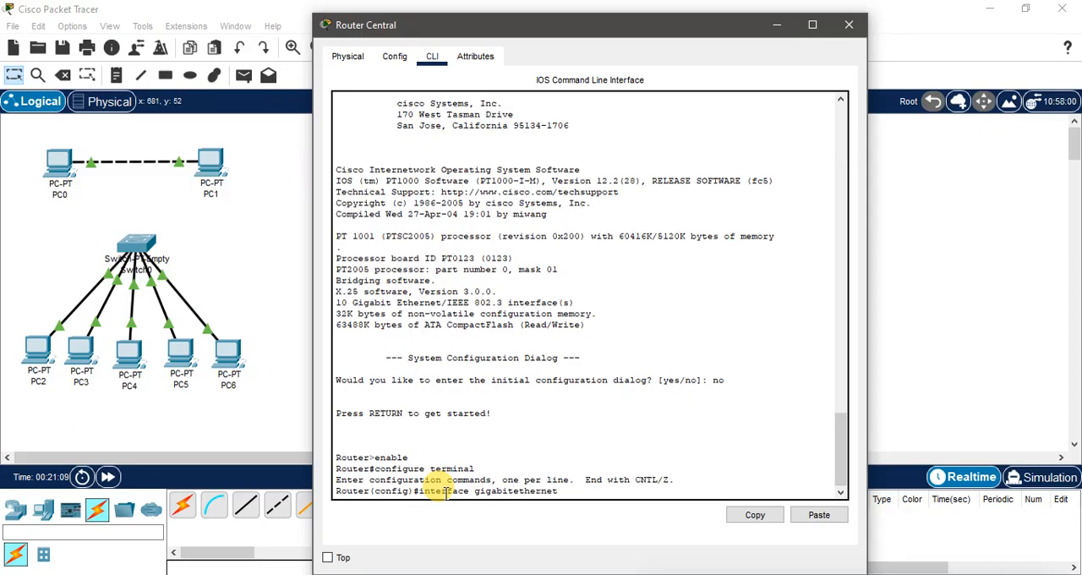
type("4")
type(" 4/")
type("0")
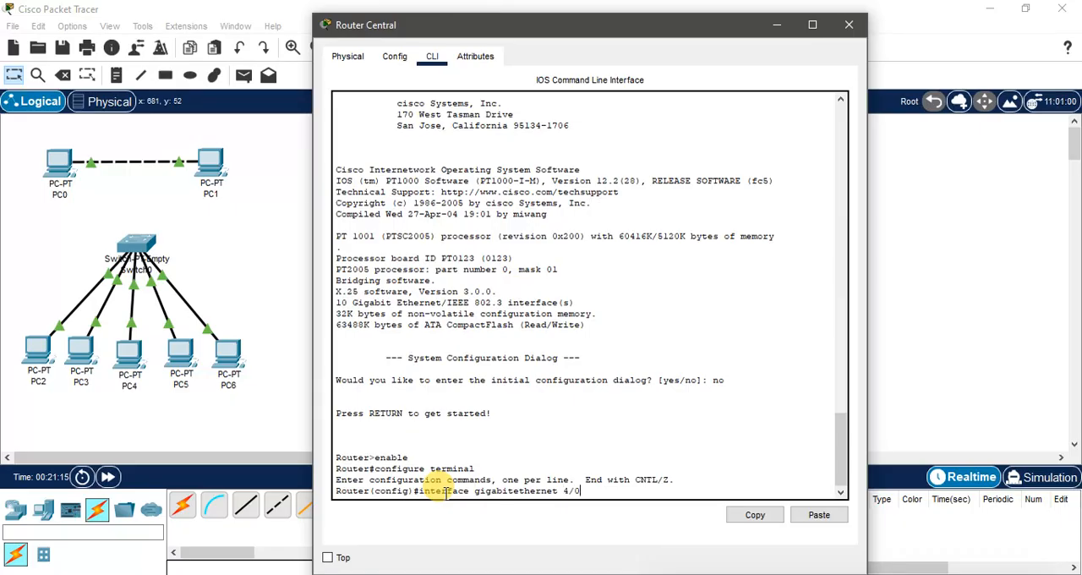
key("Return")
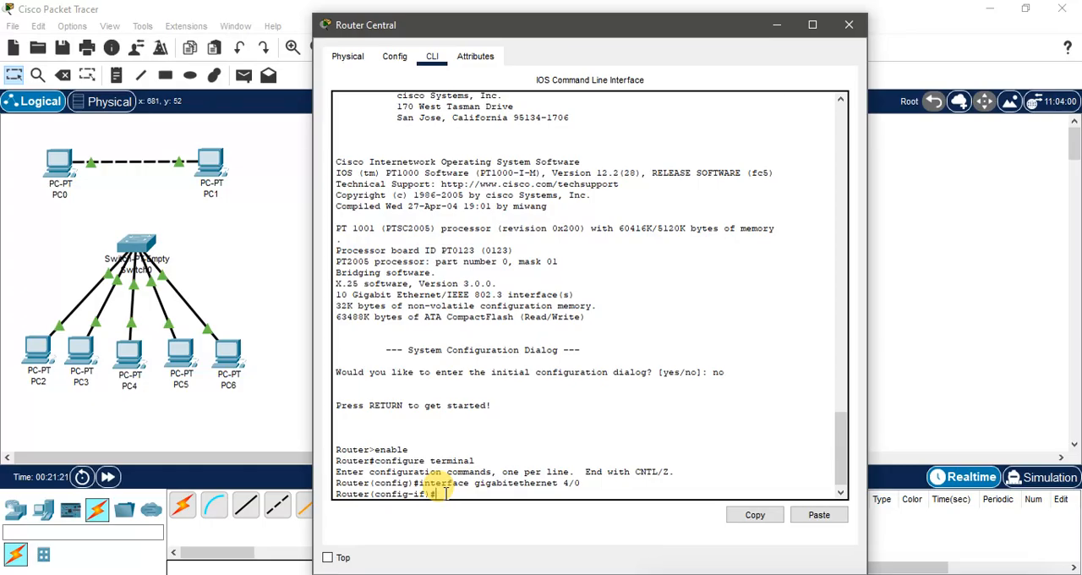
Step: Assign IP address 192.168.4.1 with subnet mask 255.255.255.0 to the router's gigabitethernet 4/0 interface
type("ip address")
type("192.")
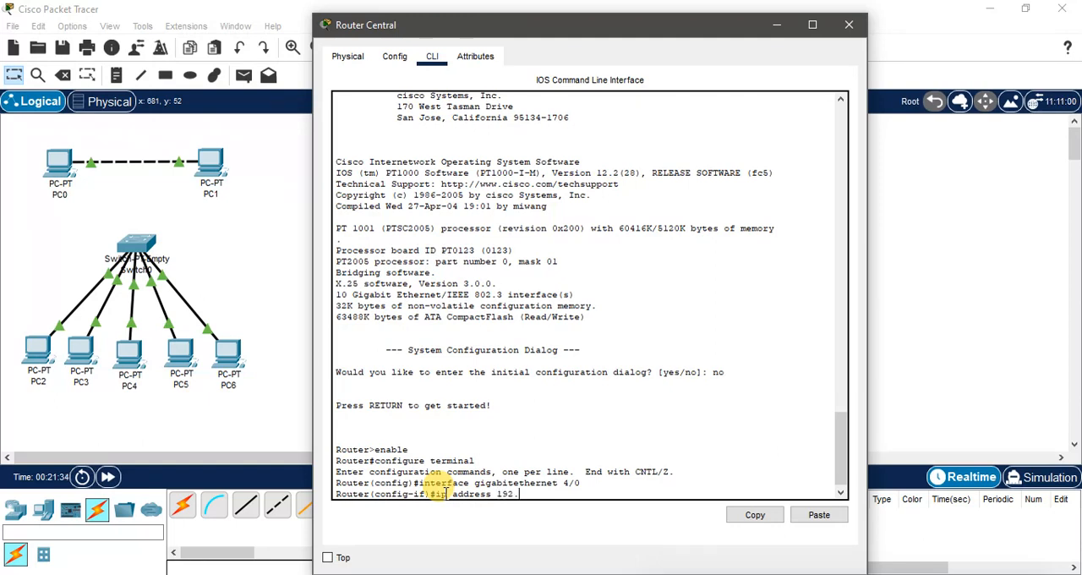
type("168.")
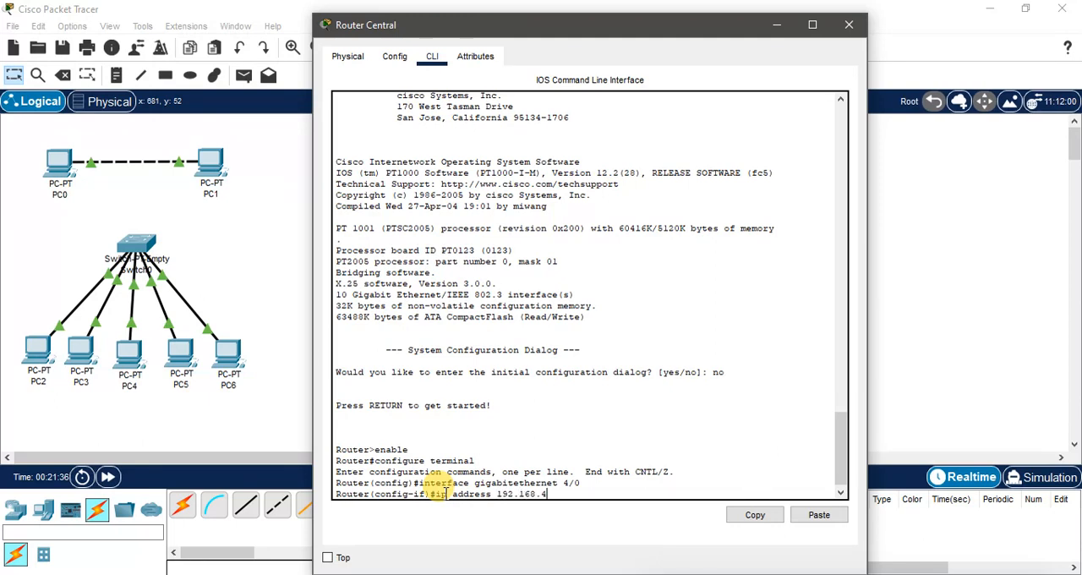
type("4.1")
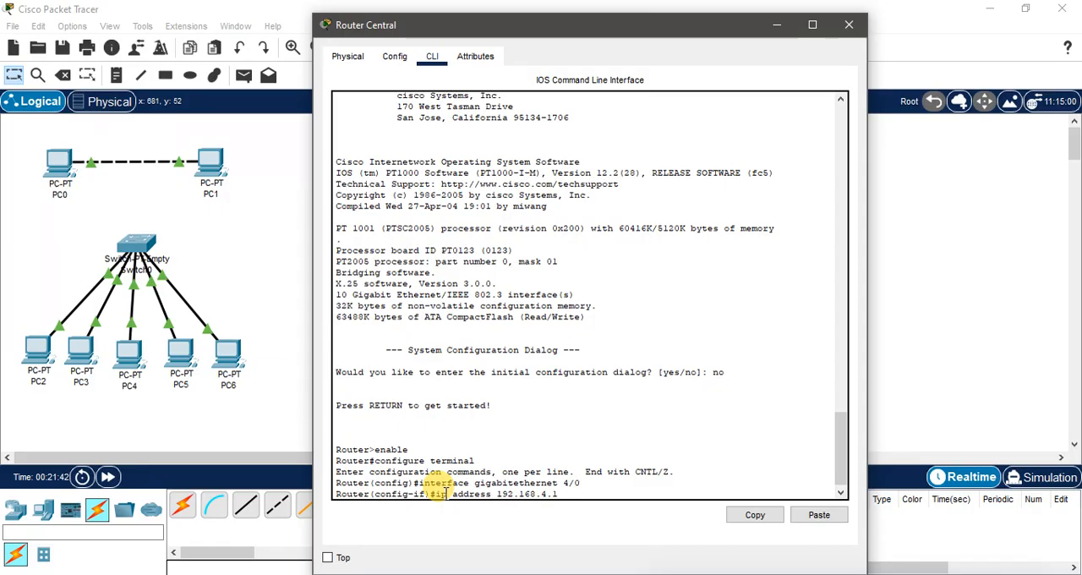
type("255.255.255.0")
key("Return")
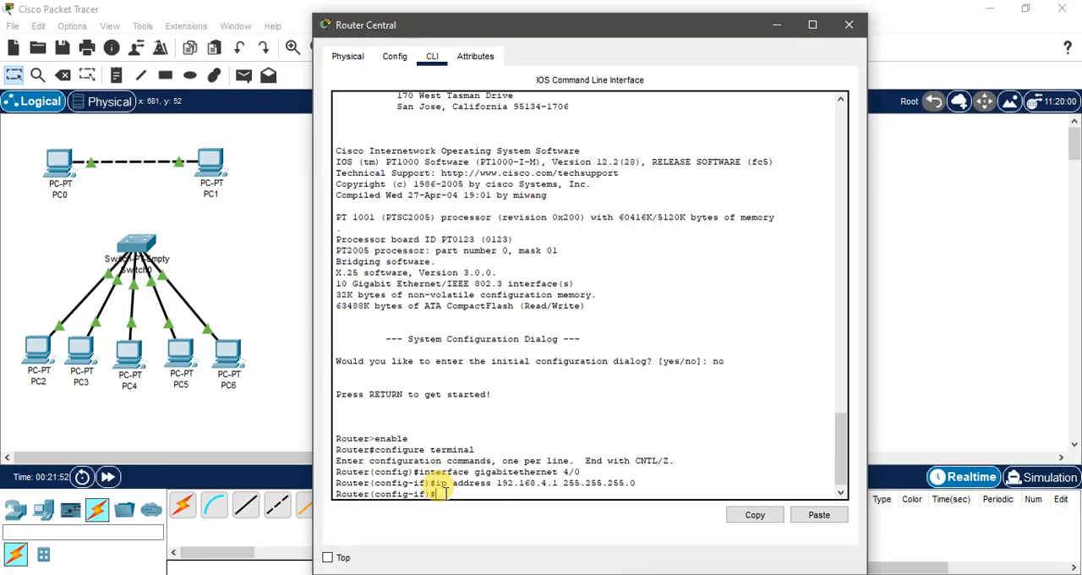
Step: Enable the router's gigabitethernet 4/0 interface with no shutdown and check its reported link state
type("no shutdown")
key("Return")
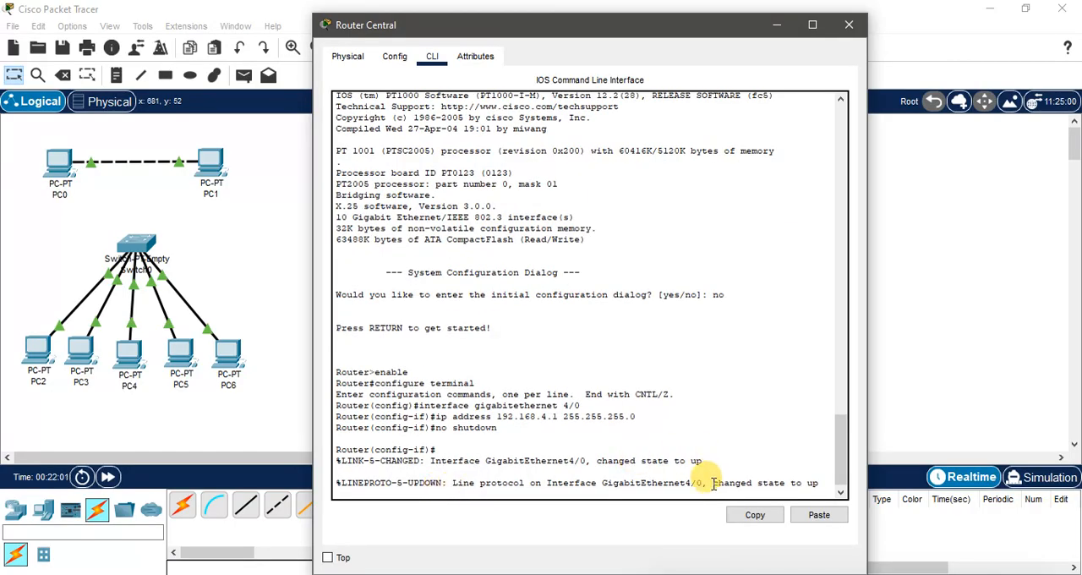
left_click_drag(757, 483, 817, 486)
left_click(456, 494)
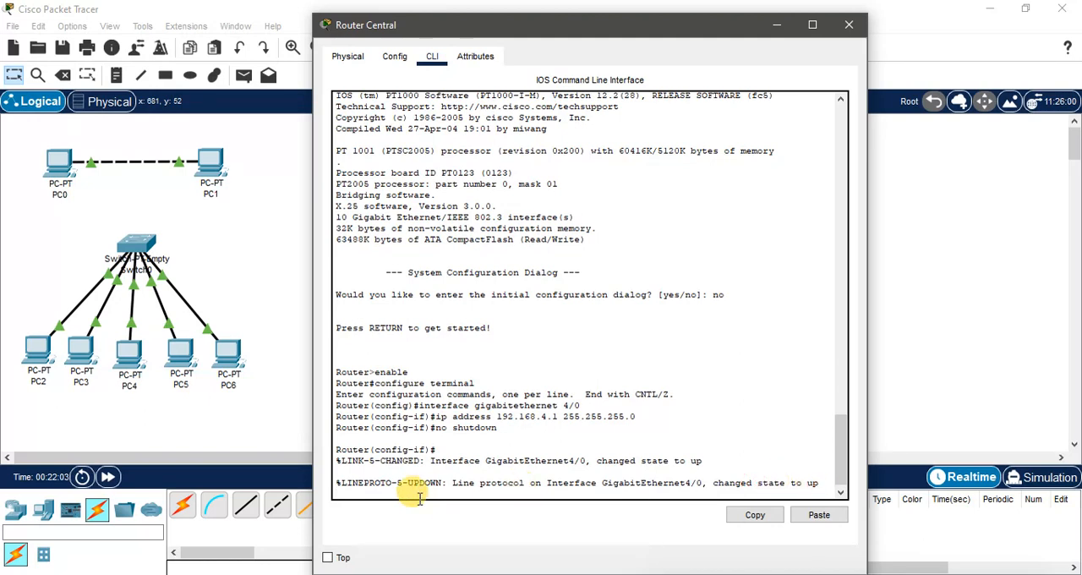
Step: Leave the gigabitethernet 4/0 interface configuration with exit, returning Router Central to global configuration mode
left_click(416, 483)
left_click(388, 493)
key("Return")
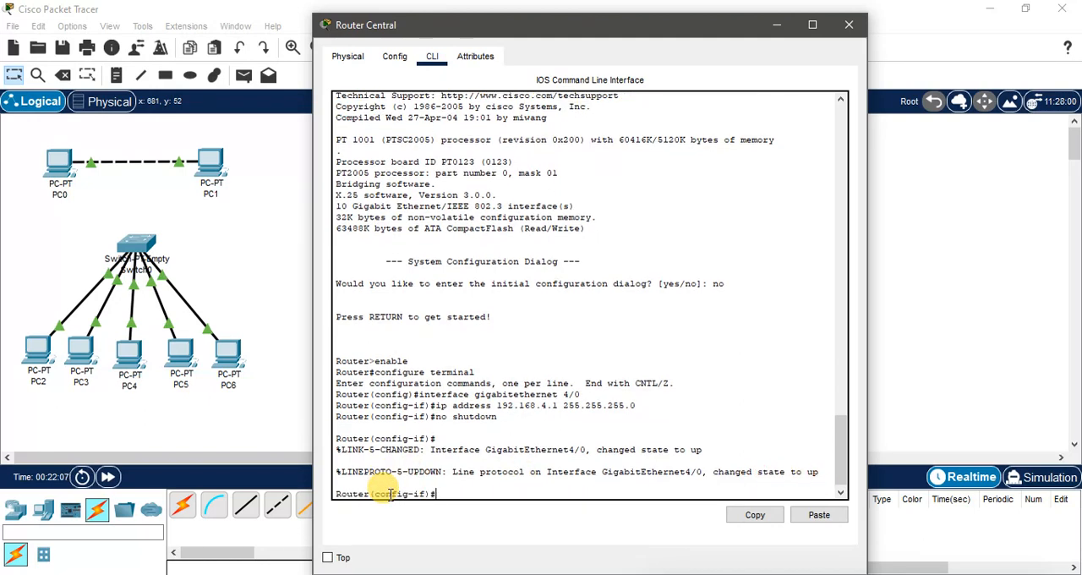
type("exit")
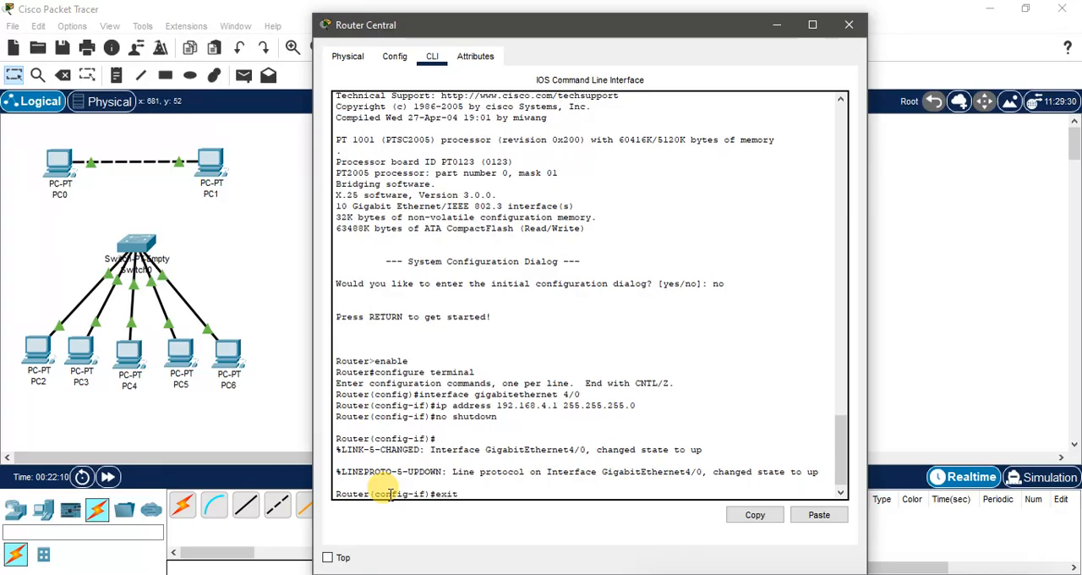
key("Return")
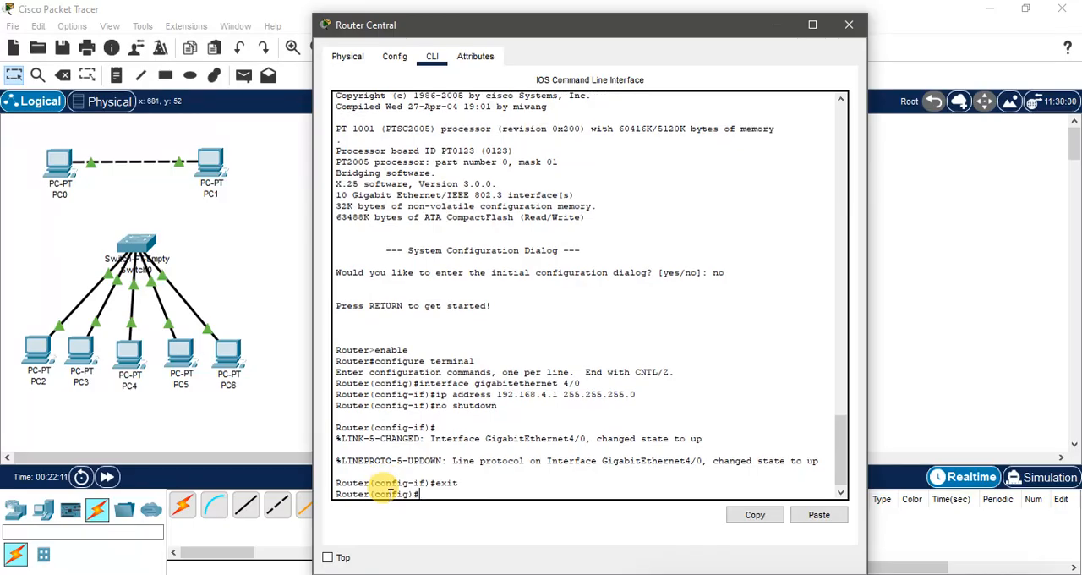
Step: Check the router's links in the topology and enter interface configuration for gigabitethernet 5/0 on Router Central
left_click(775, 26)
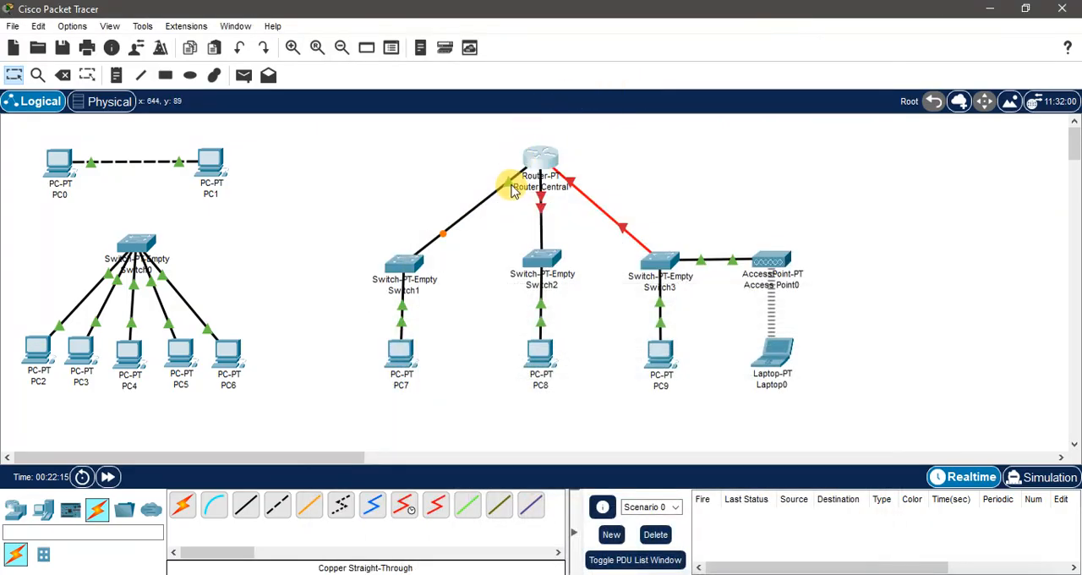
mouse_move(512, 189)
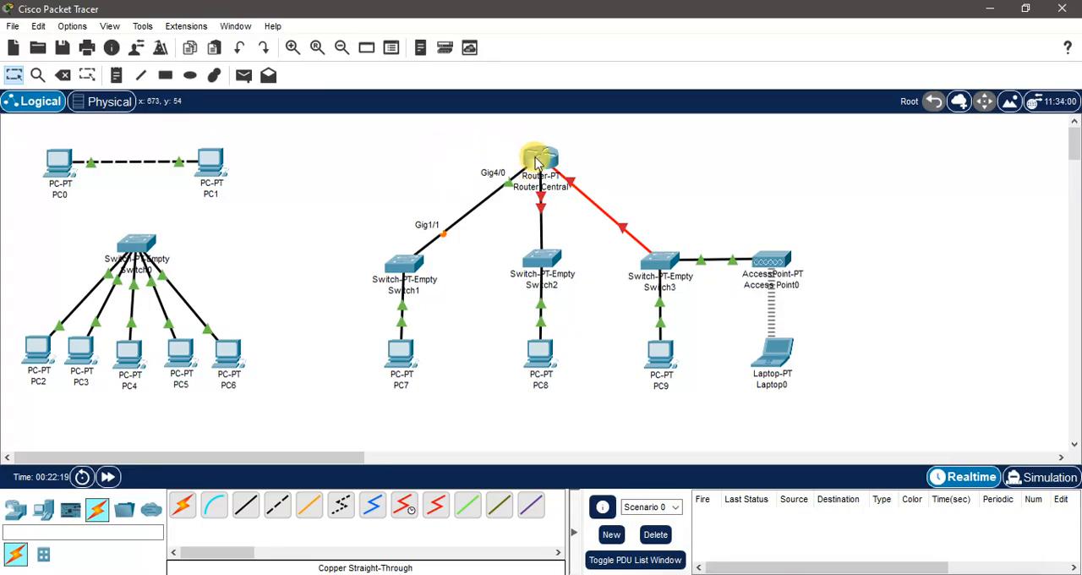
mouse_move(537, 162)
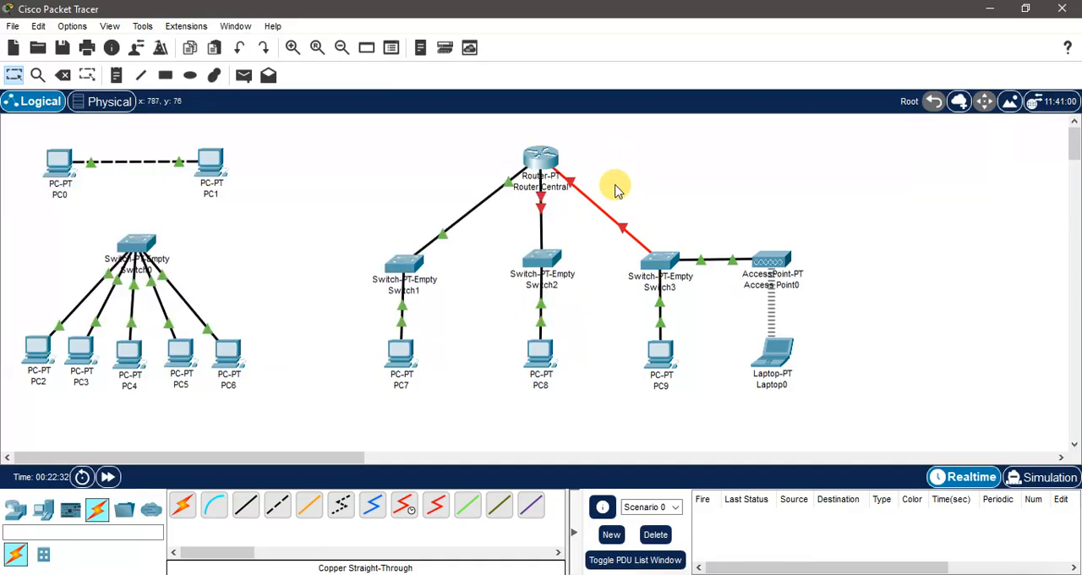
mouse_move(542, 196)
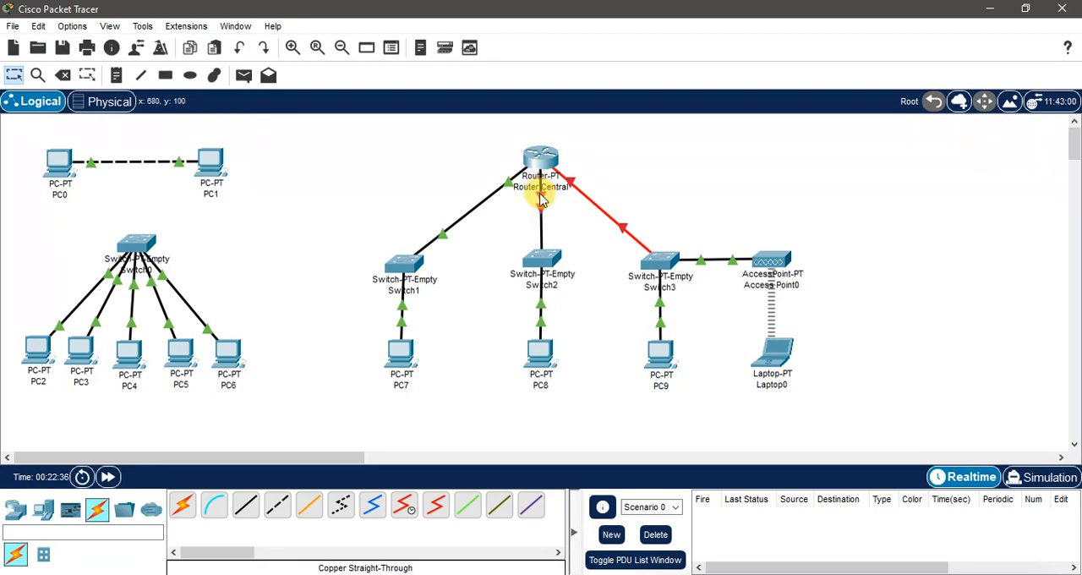
left_click(539, 158)
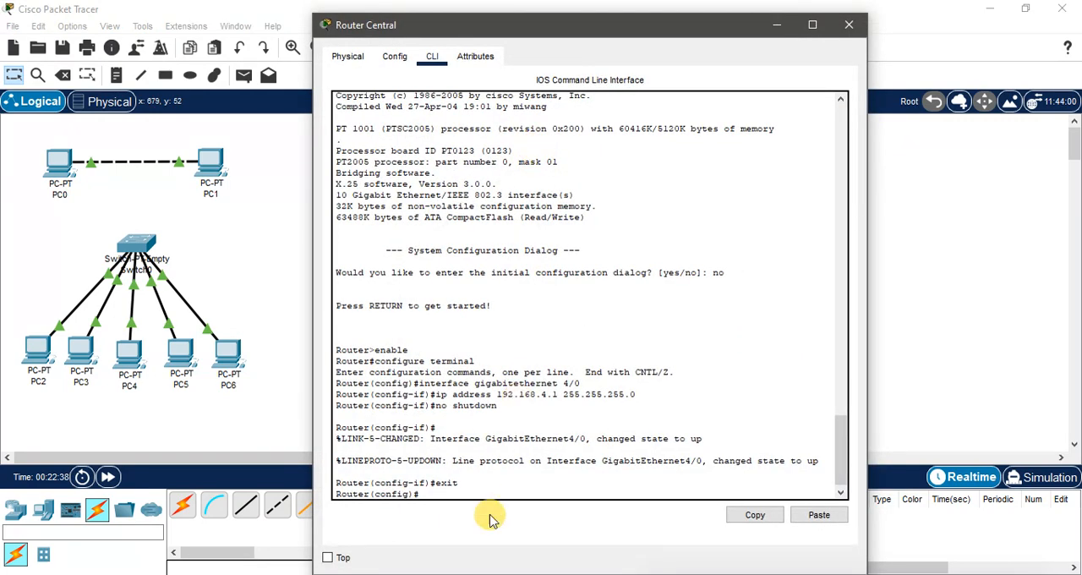
left_click(462, 493)
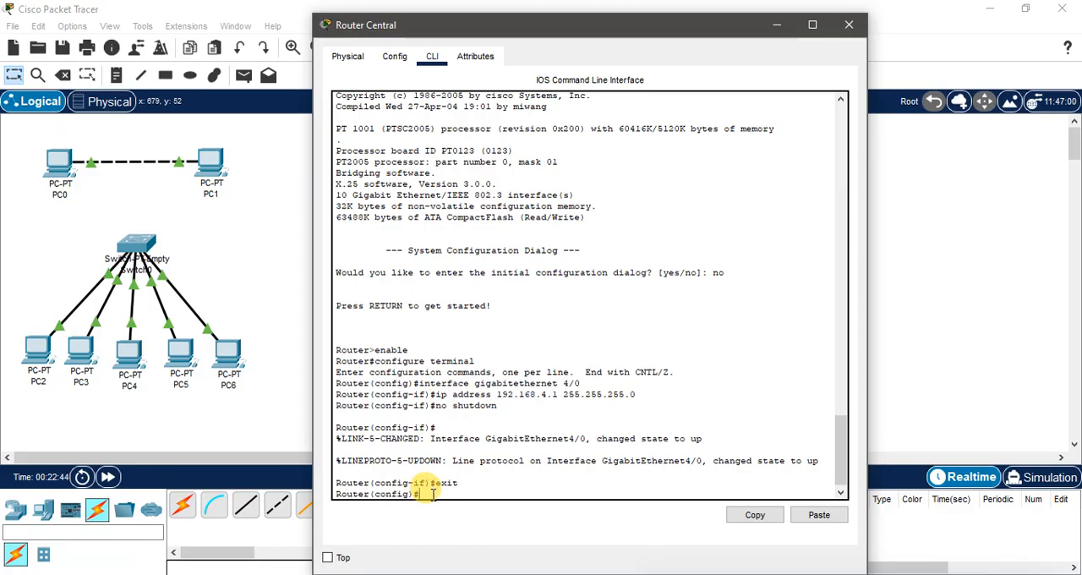
key("Up")
key("Up")
key("Up")
key("Up")
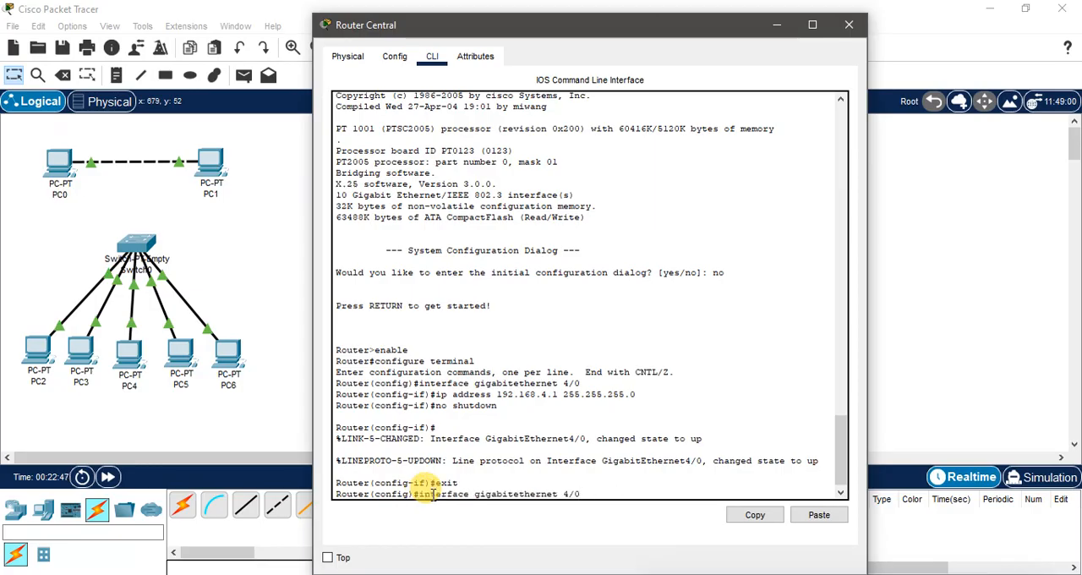
key("BackSpace")
type("5")
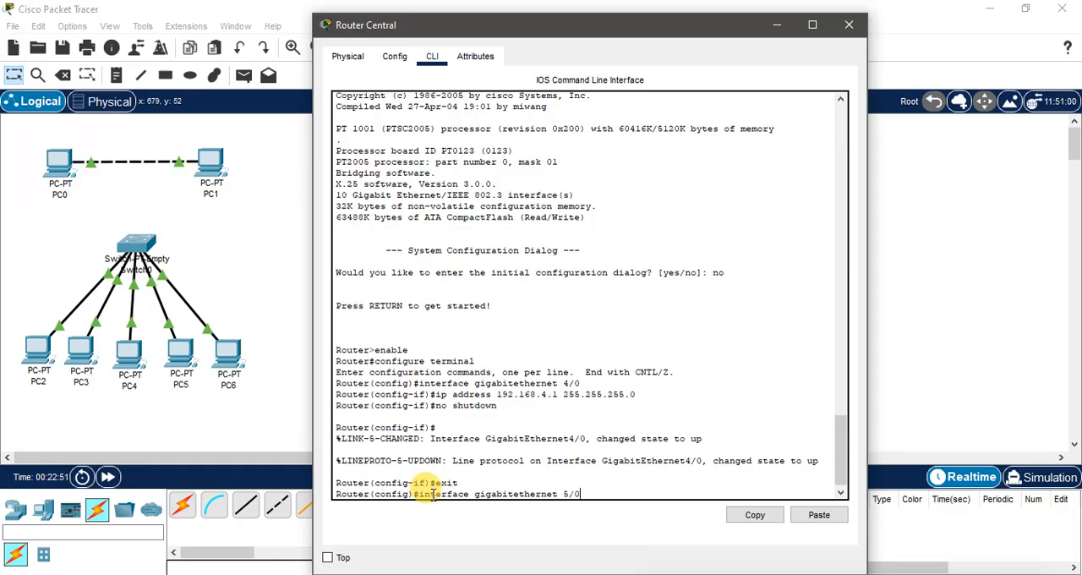
key("Return")
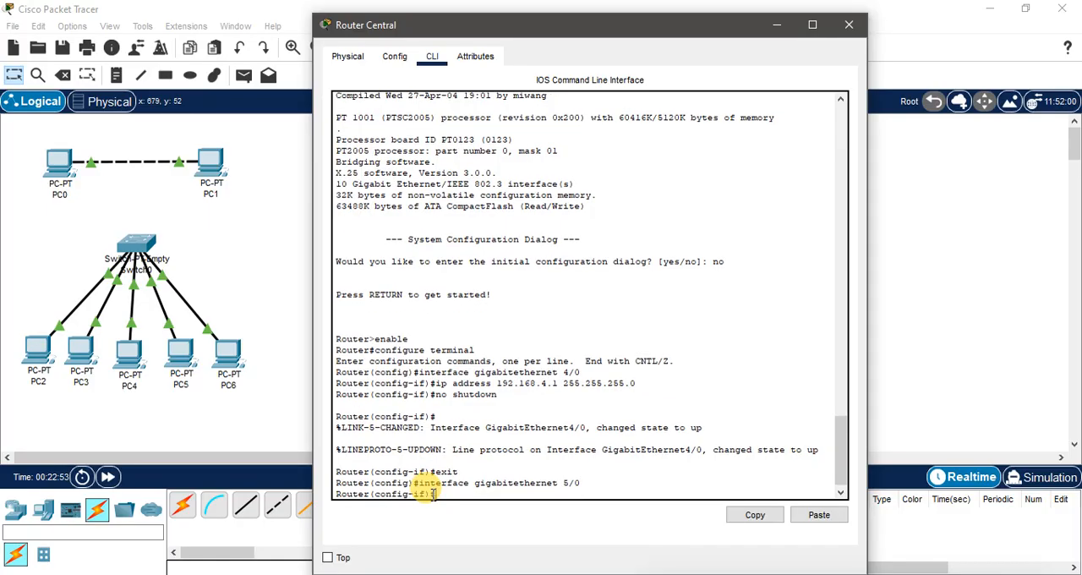
Step: Assign IP address 192.168.5.1 with subnet mask 255.255.255.0 to the router's gigabitethernet 5/0 interface
key("Up")
key("Up")
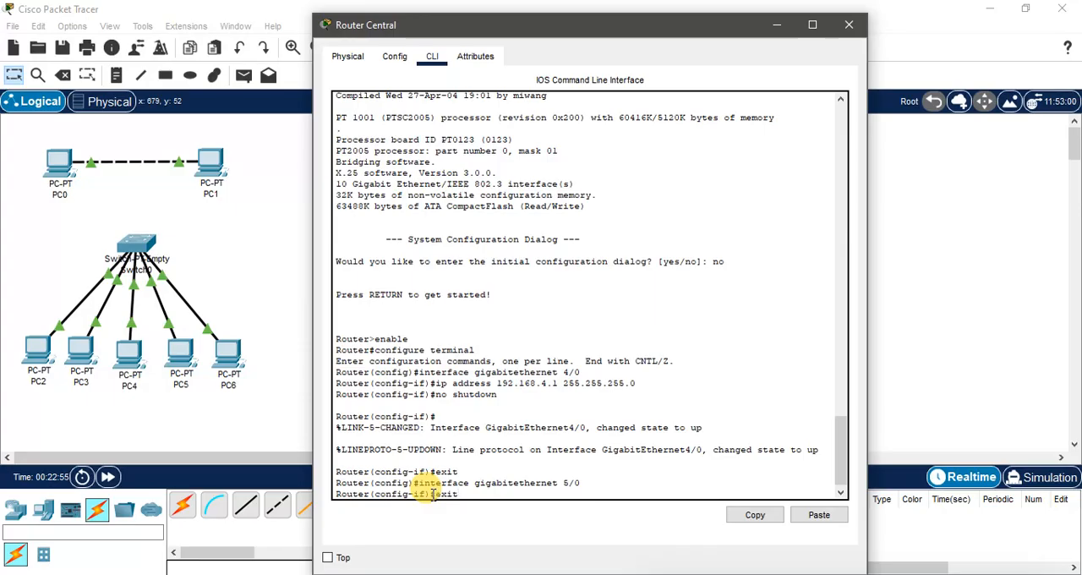
key("Down")
key("Up")
key("Up")
key("Up")
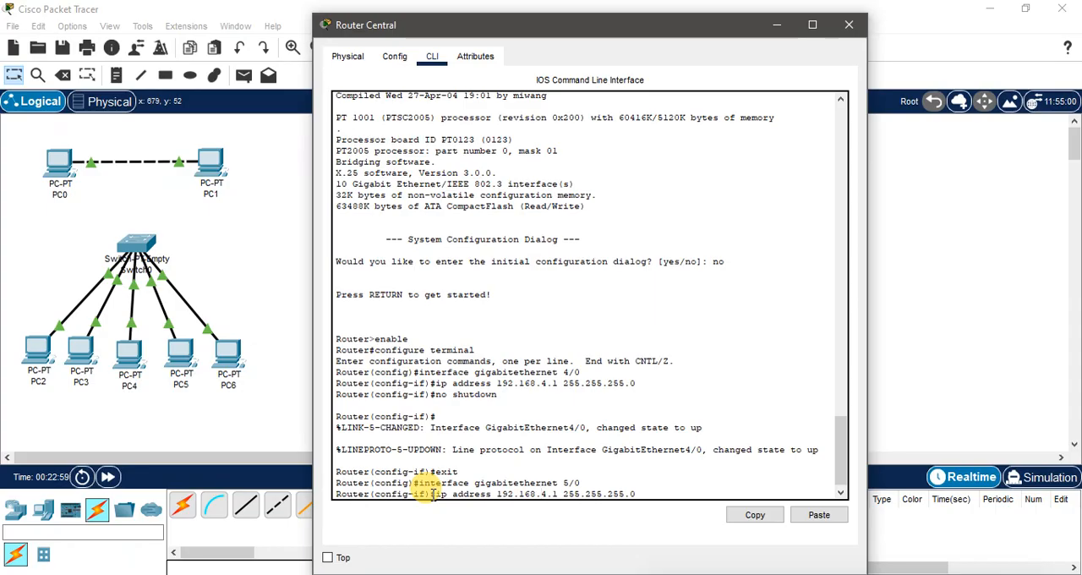
key("BackSpace")
type("5")
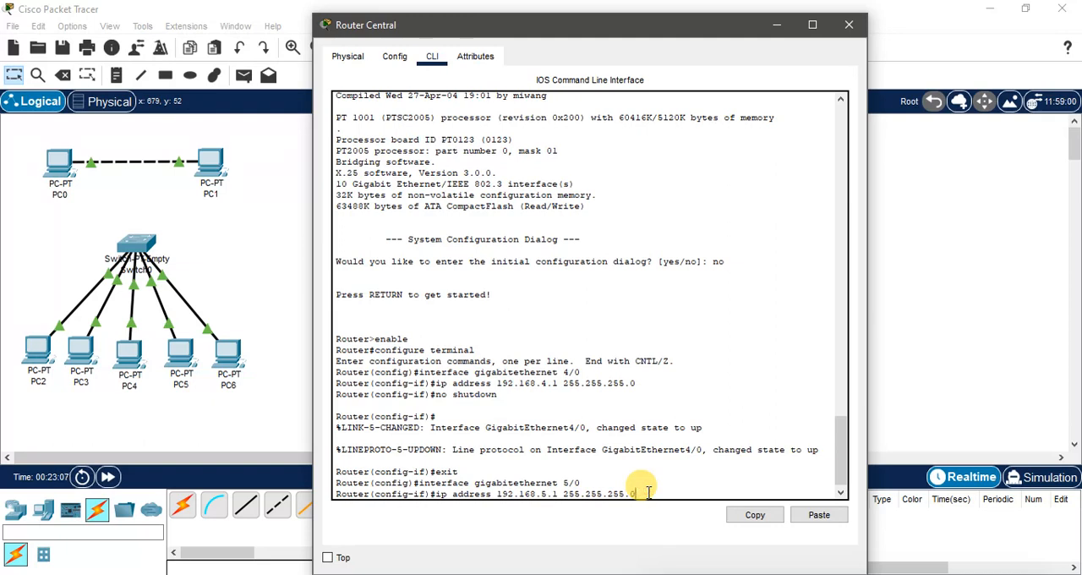
key("Return")
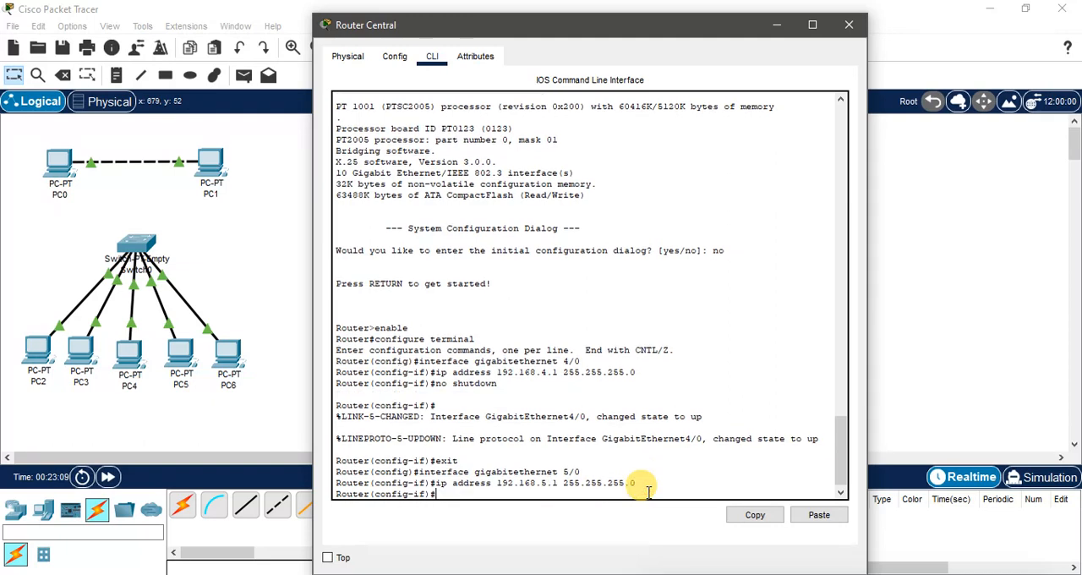
Step: Enable the gigabitethernet 5/0 interface with no shutdown and exit to global configuration mode
type("n")
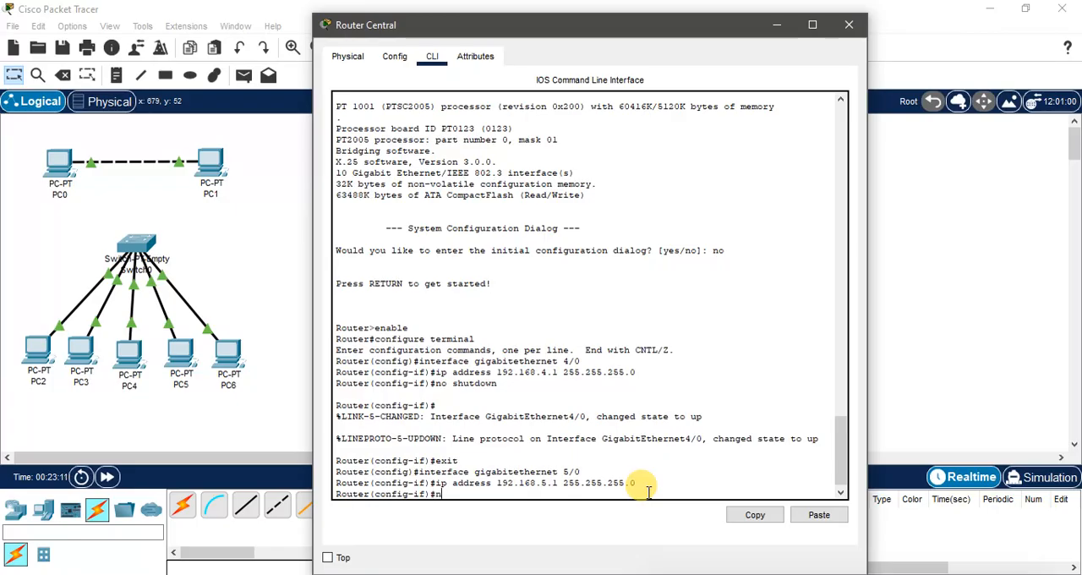
type("o shutdo")
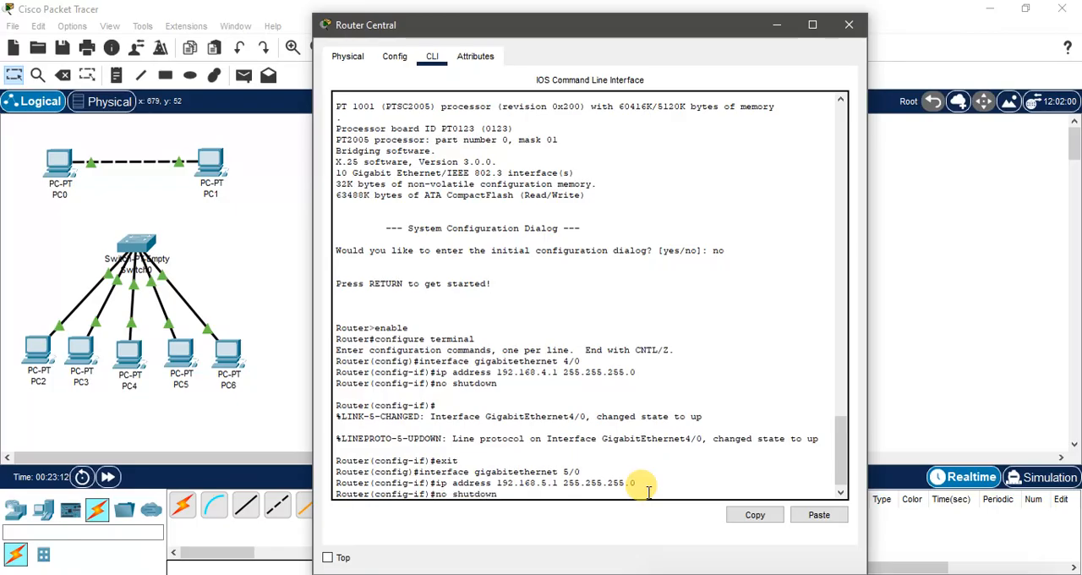
type("wn")
key("Return")
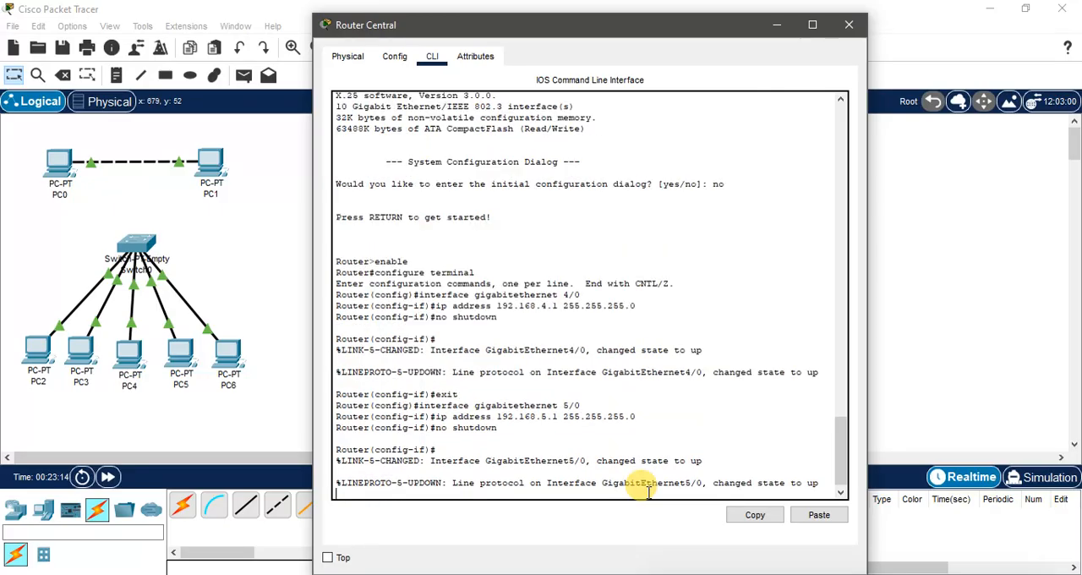
key("Return")
type("er(config-if)#e")
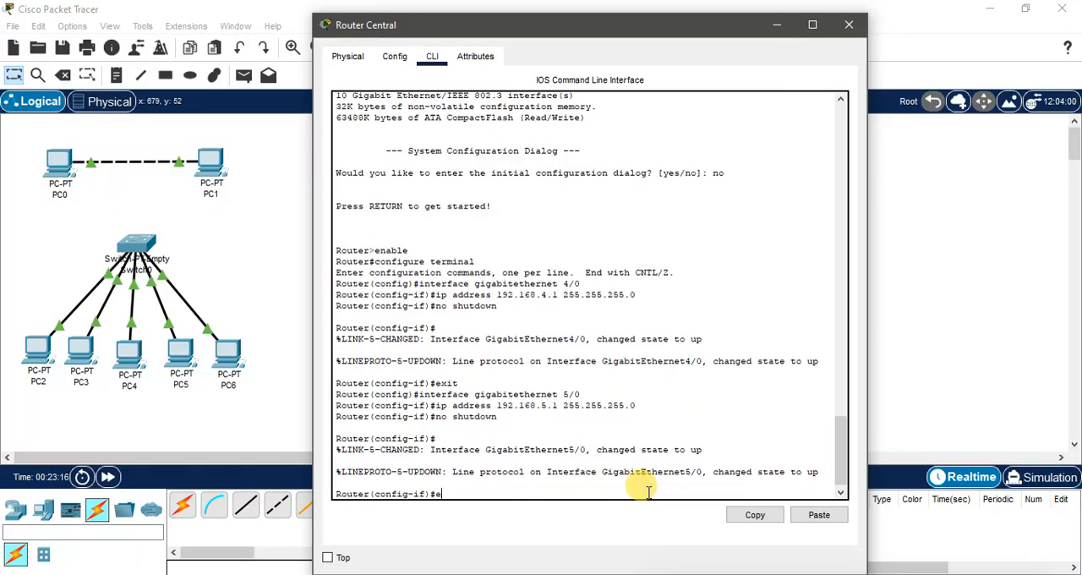
type("xit")
key("Return")
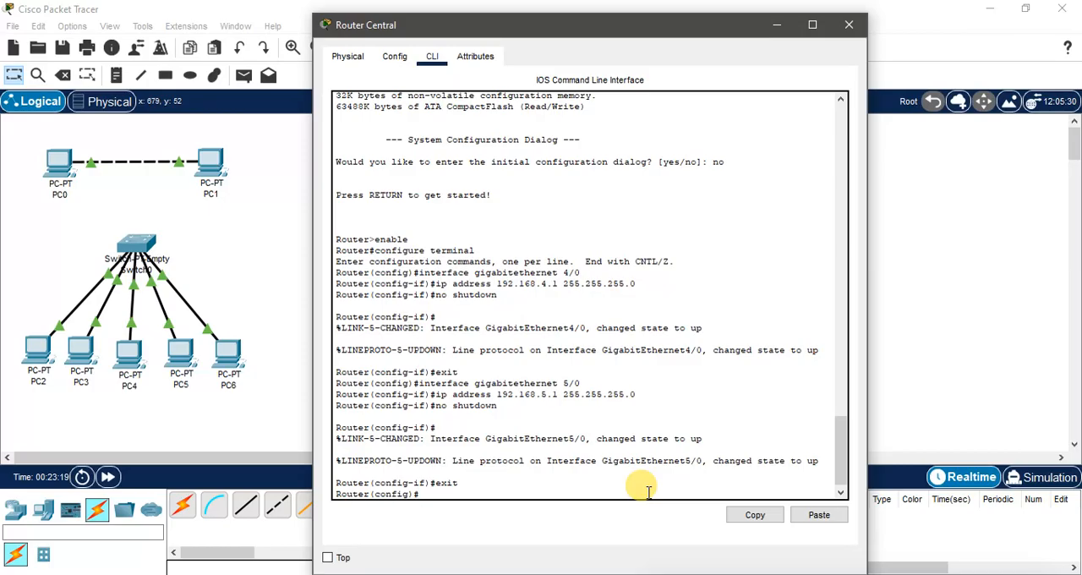
Step: Check the port label on the router's link to Switch3 and enter interface configuration for g2/0 using the short interface name
left_click(776, 27)
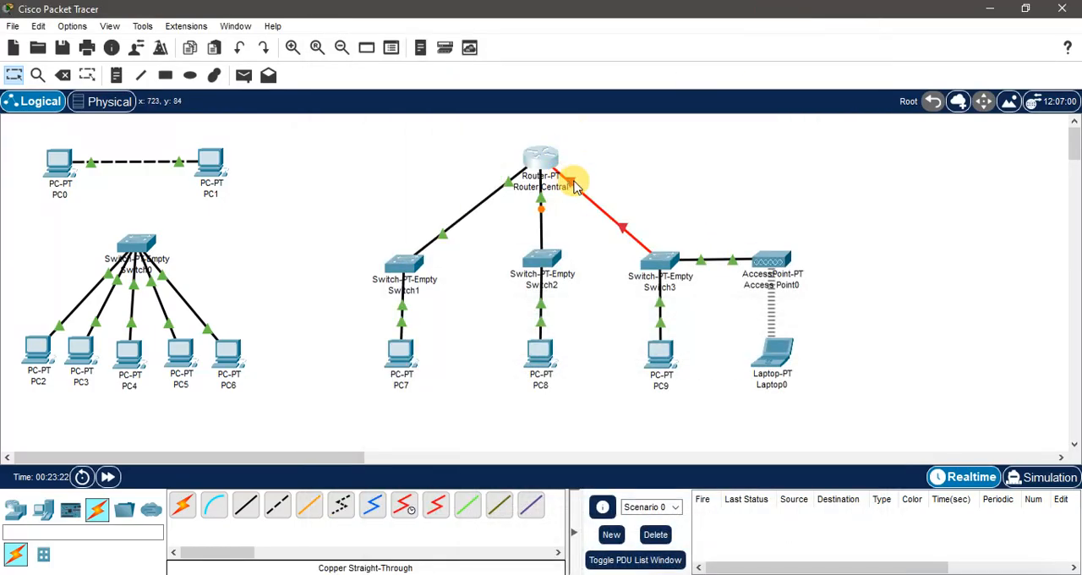
mouse_move(569, 187)
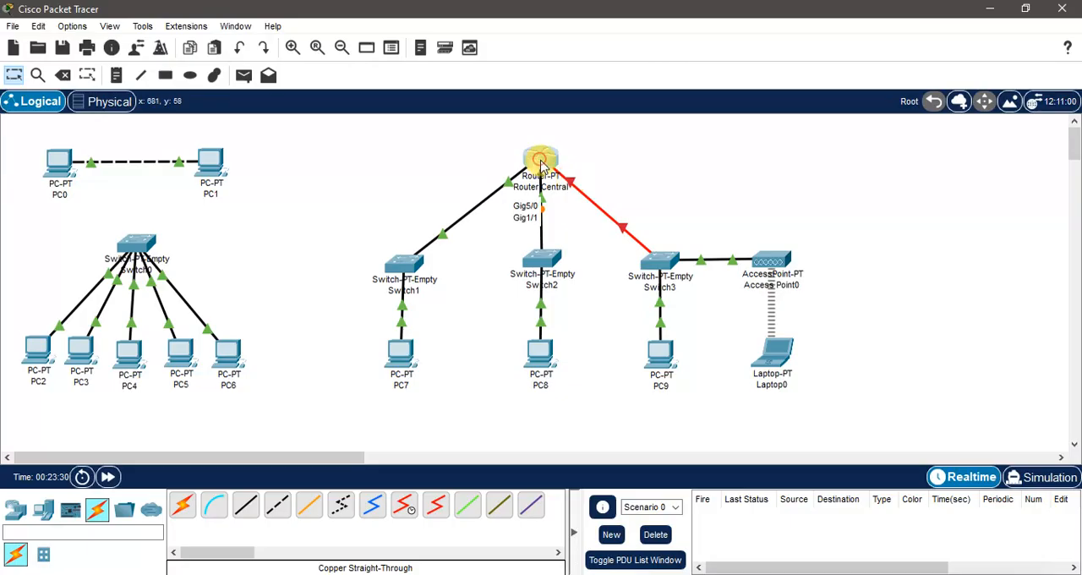
left_click(538, 160)
left_click(776, 25)
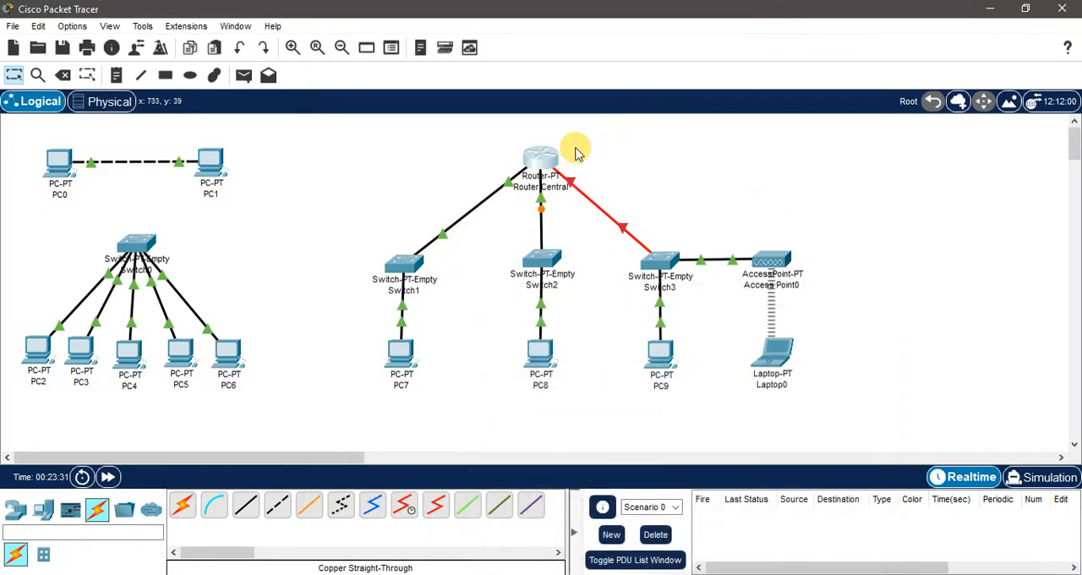
mouse_move(546, 164)
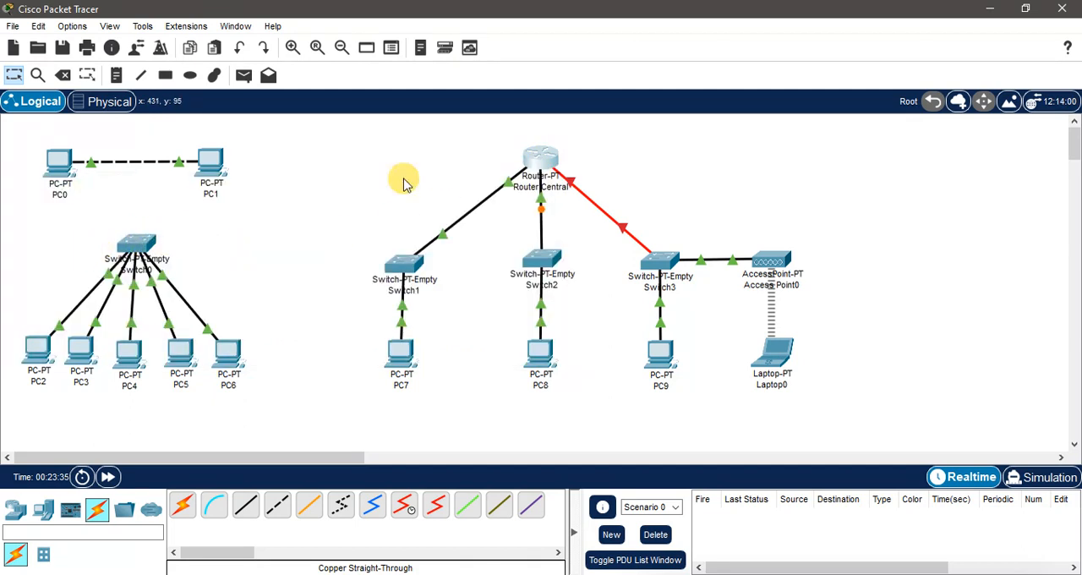
left_click(545, 161)
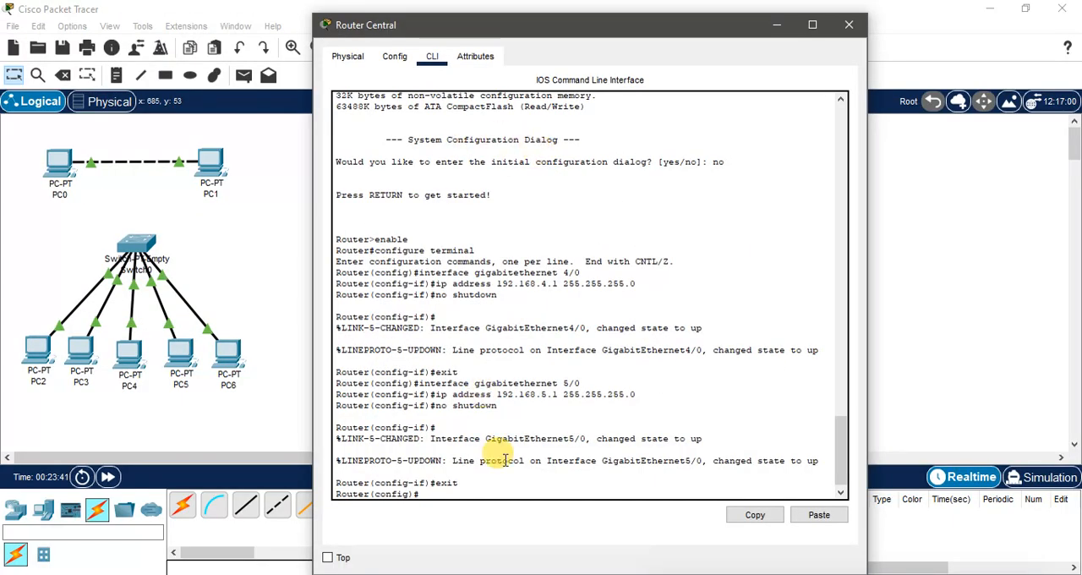
key("Up")
key("Up")
key("Up")
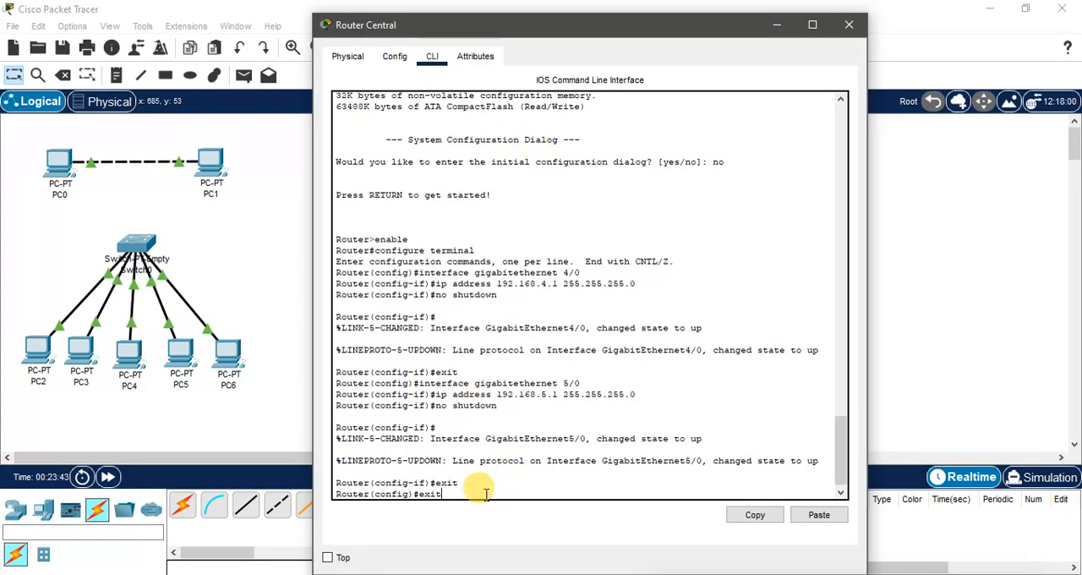
key("Up")
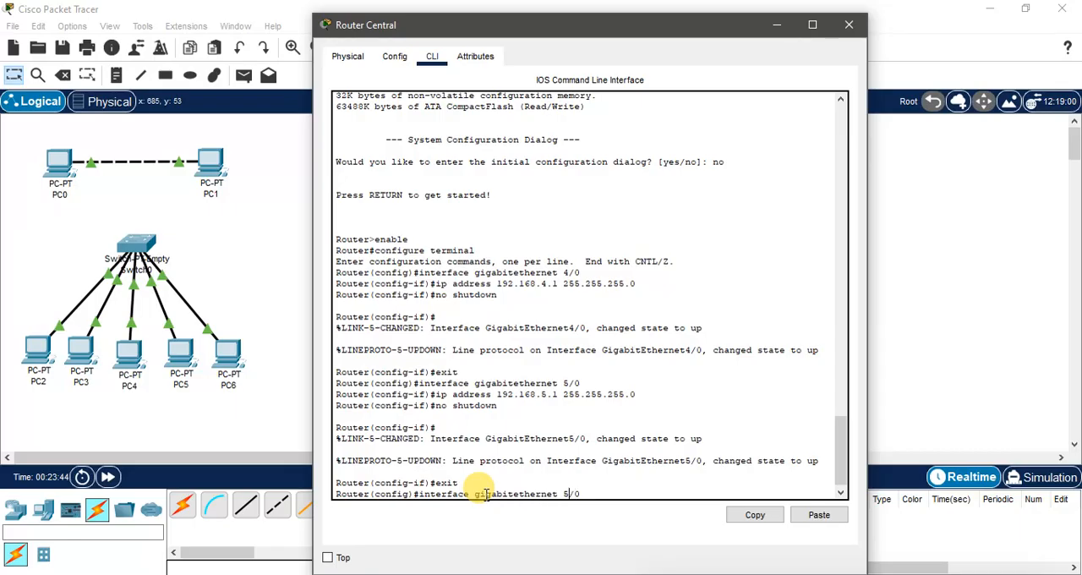
key("BackSpace")
key("BackSpace")
key("BackSpace")
key("BackSpace")
key("BackSpace")
key("BackSpace")
key("BackSpace")
key("BackSpace")
key("BackSpace")
key("BackSpace")
key("BackSpace")
key("BackSpace")
key("BackSpace")
key("BackSpace")
key("BackSpace")
key("BackSpace")
key("BackSpace")
key("BackSpace")
key("BackSpace")
key("BackSpace")
type("interface")
left_click_drag(498, 493, 473, 494)
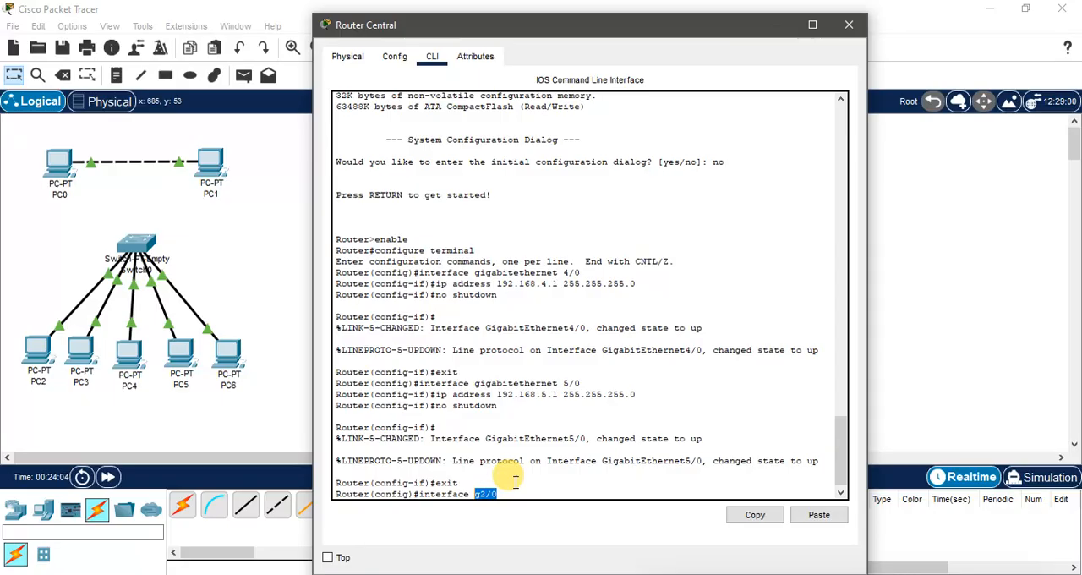
left_click(504, 492)
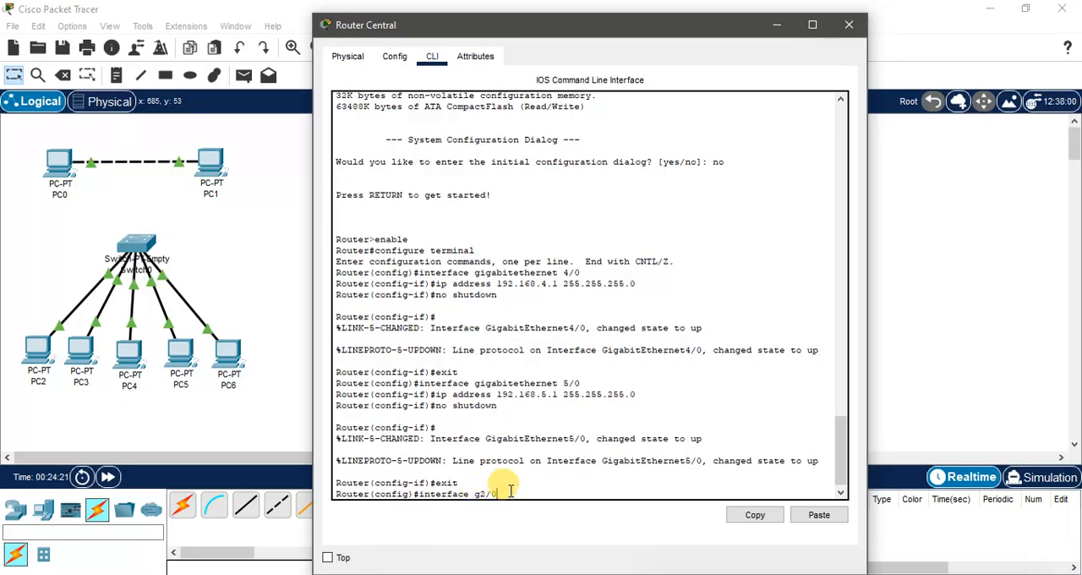
key("Return")
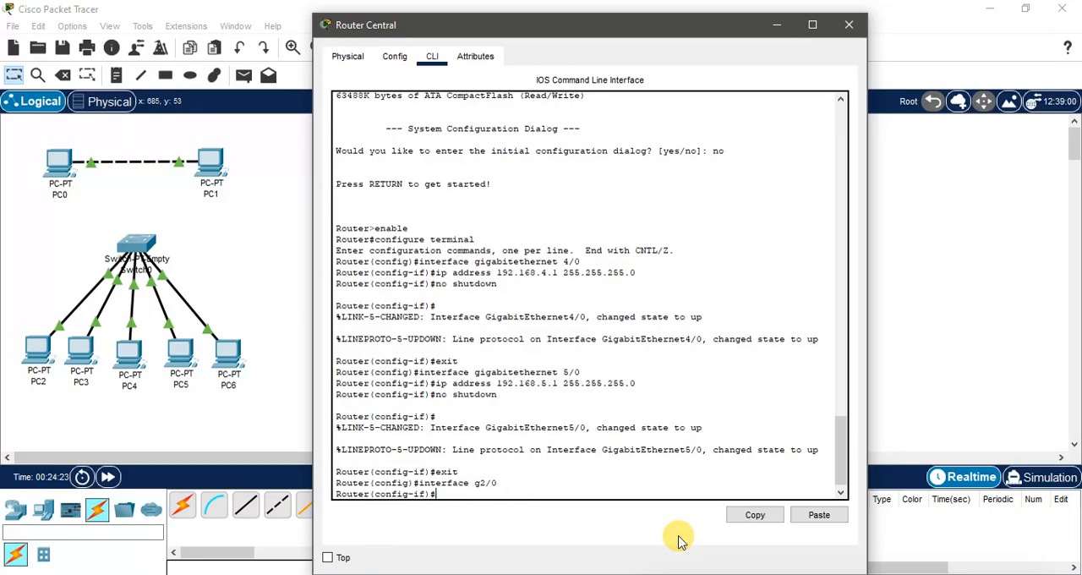
Step: Assign IP address 192.168.2.1 with subnet mask 255.255.255.0 to the router's g2/0 interface
key("Up")
key("Up")
key("Up")
key("Up")
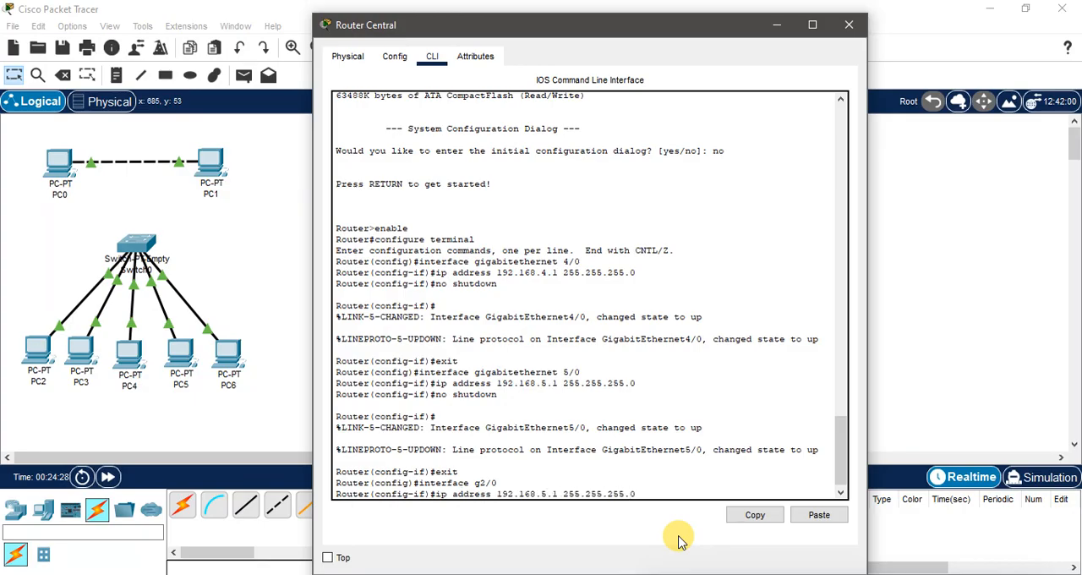
key("Left")
key("Left")
key("Left")
key("Left")
key("Left")
key("Left")
key("Left")
key("Left")
key("Left")
key("Left")
key("Left")
key("Left")
key("Left")
key("Left")
key("Left")
key("Left")
key("BackSpace")
type("2")
left_click_drag(649, 482, 658, 488)
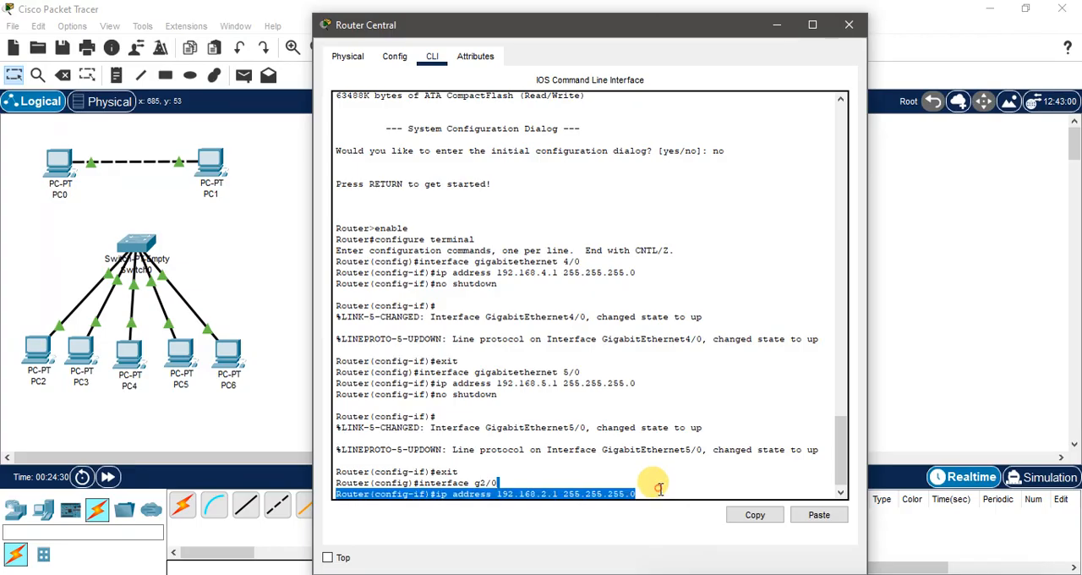
key("Return")
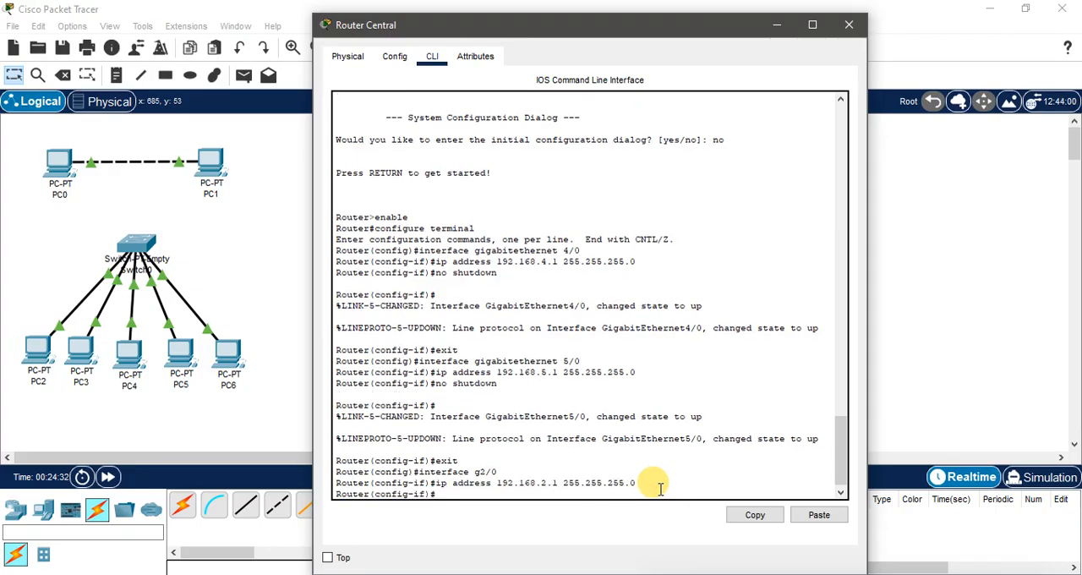
Step: Enable the g2/0 interface with no shutdown, exit to global configuration mode, and close the Router Central window
type("no s")
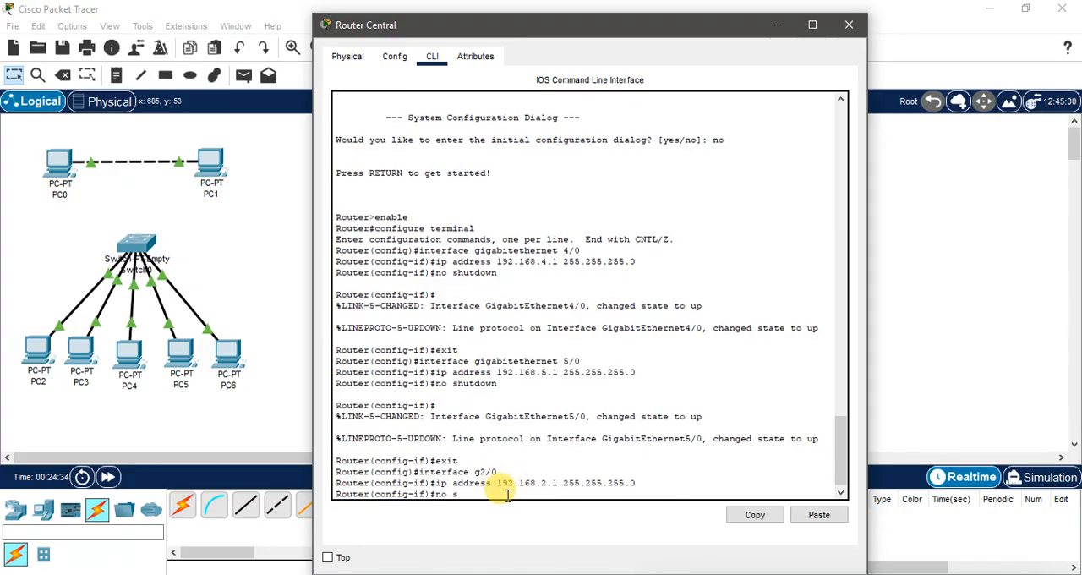
type("hutdown")
key("Return")
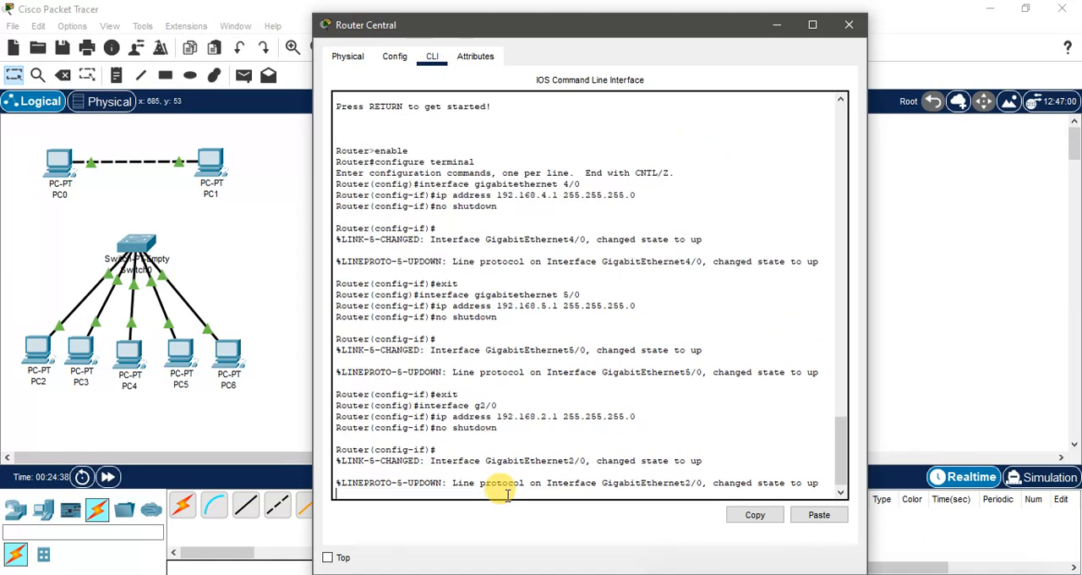
key("Return")
type("er(config-if)#ex")
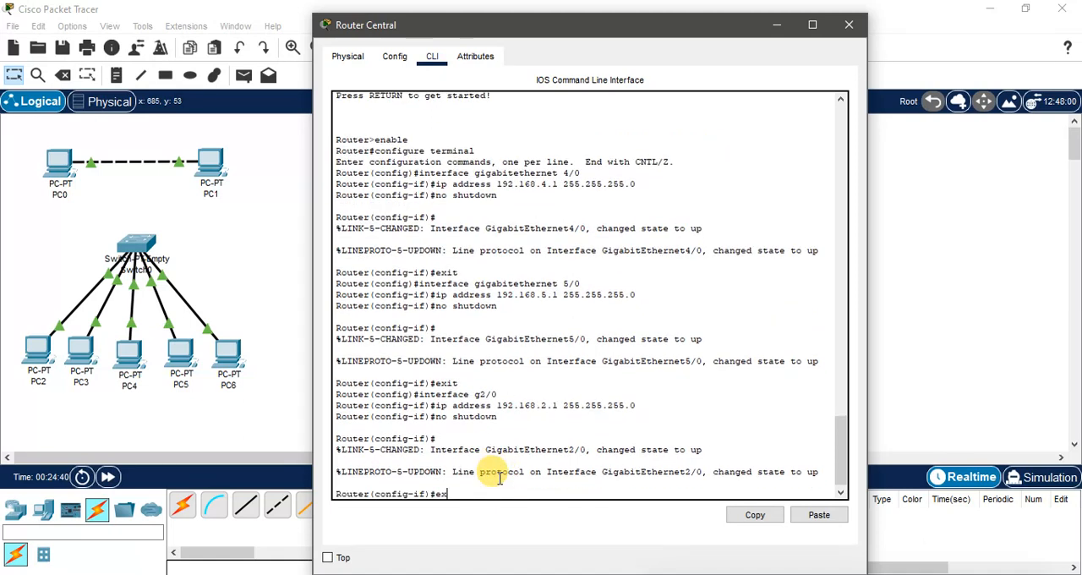
type("it")
key("Return")
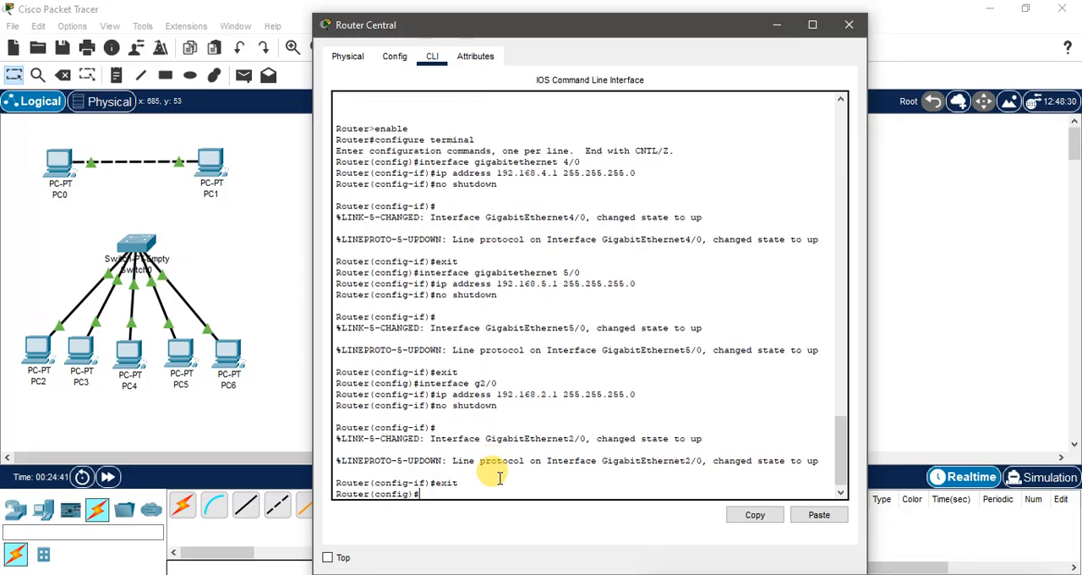
left_click(846, 24)
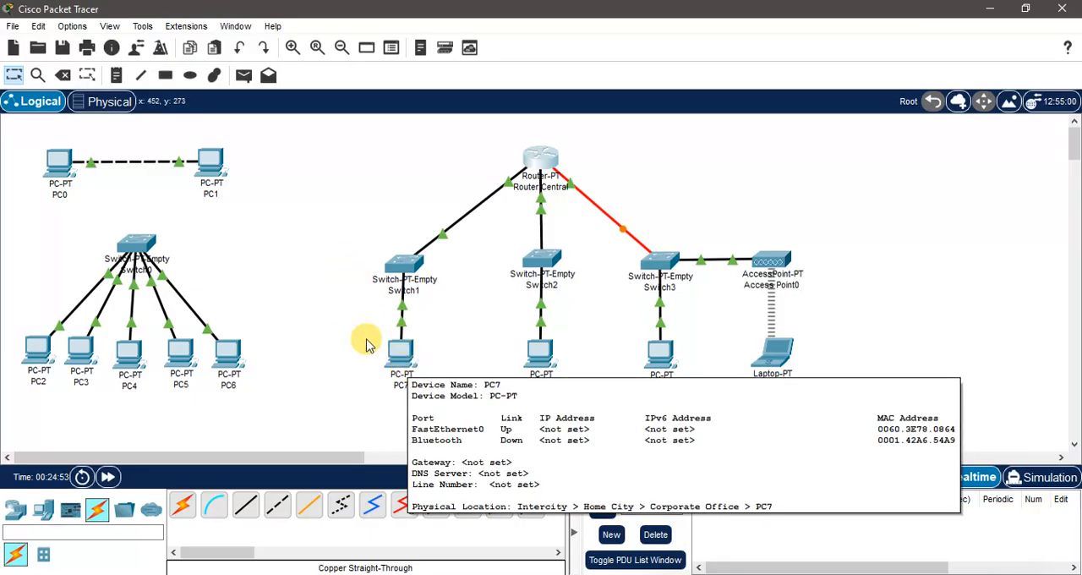
Step: View PC7's IP configuration for its FastEthernet0 interface and close the PC's window
left_click(400, 364)
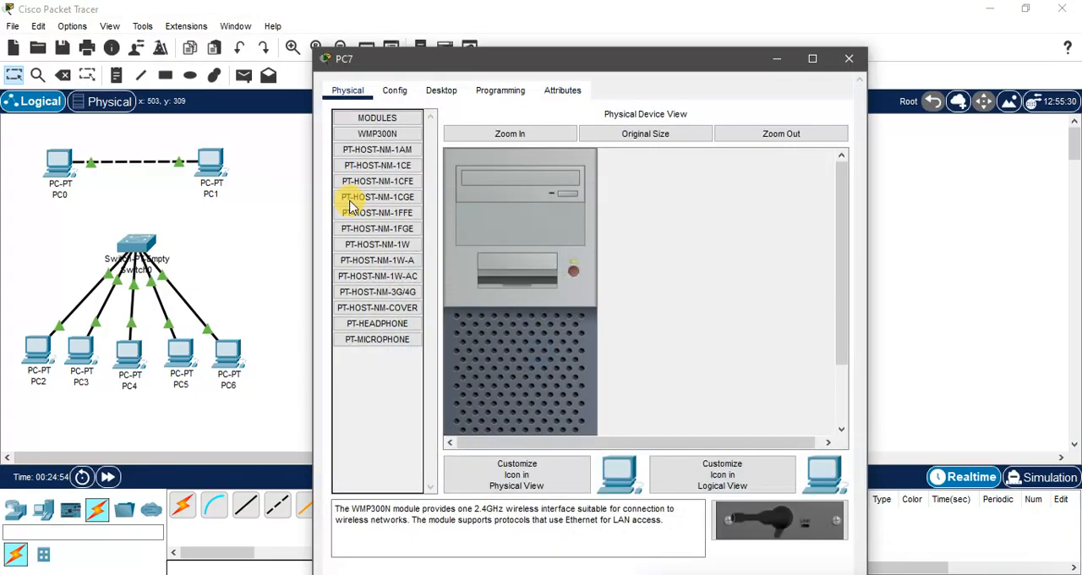
left_click(431, 90)
left_click(382, 157)
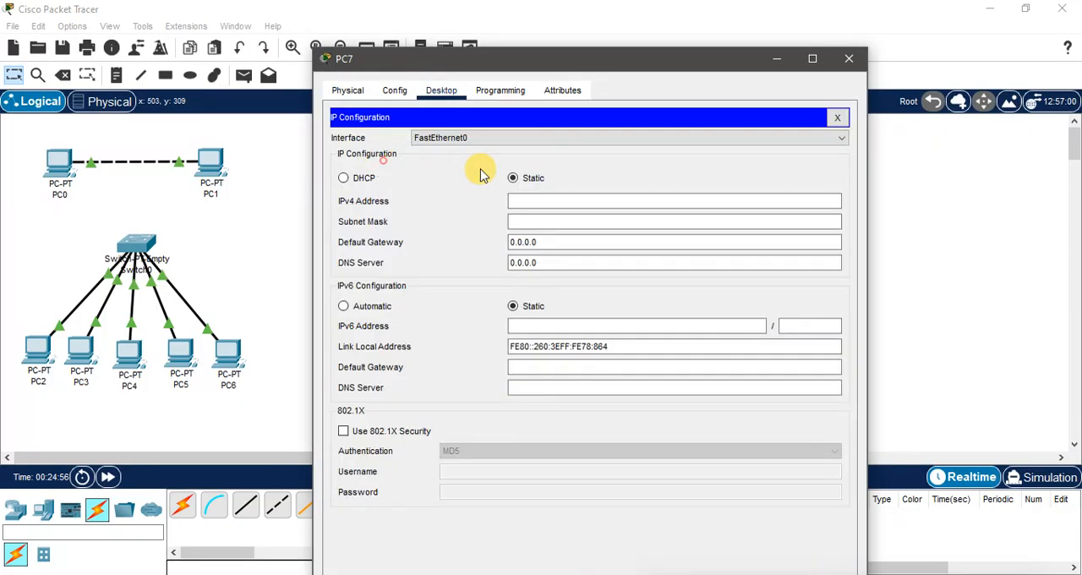
left_click(845, 59)
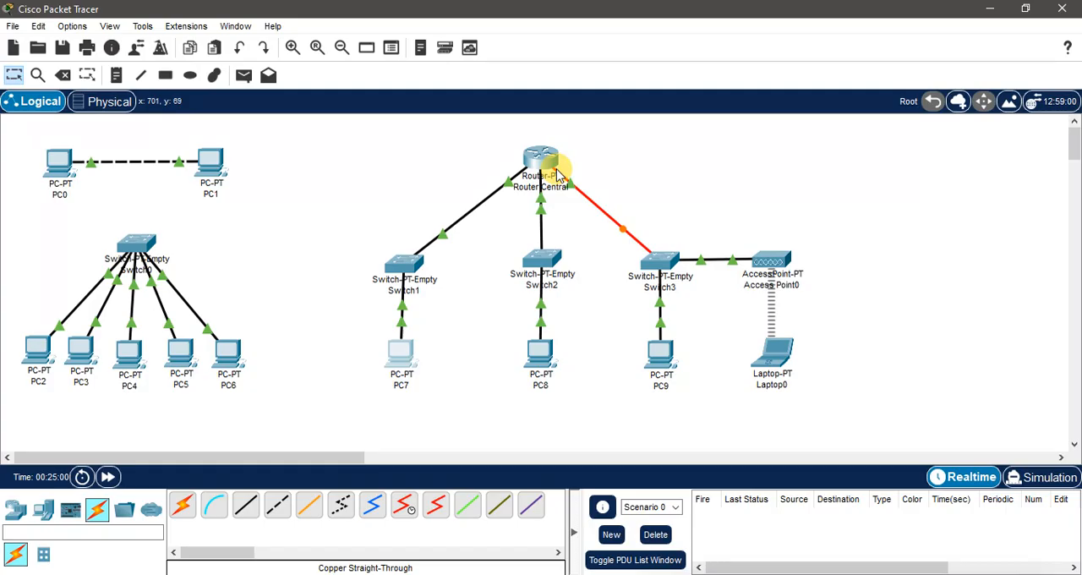
mouse_move(557, 174)
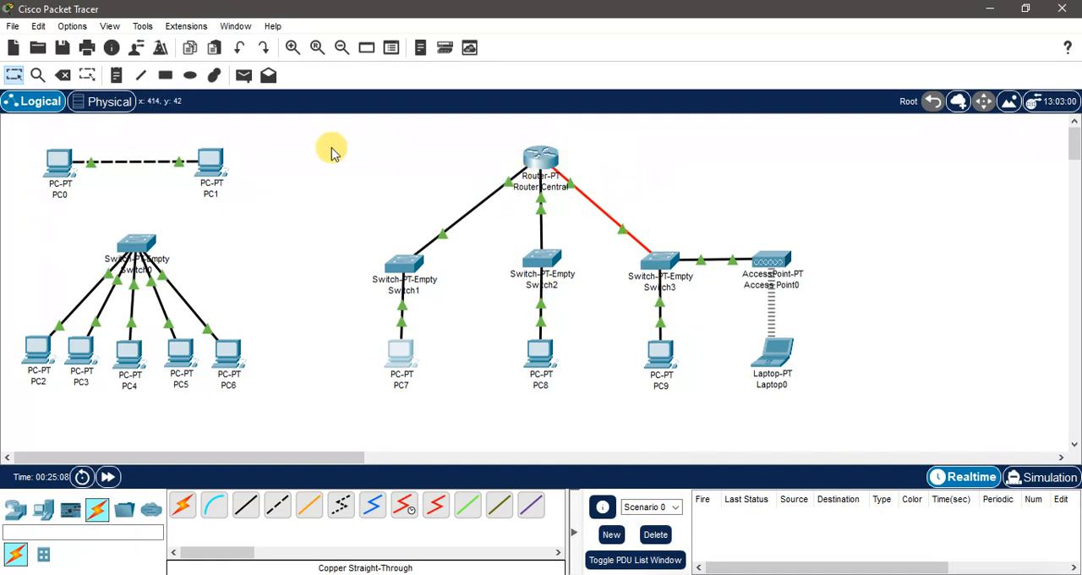
left_click_drag(329, 132, 890, 404)
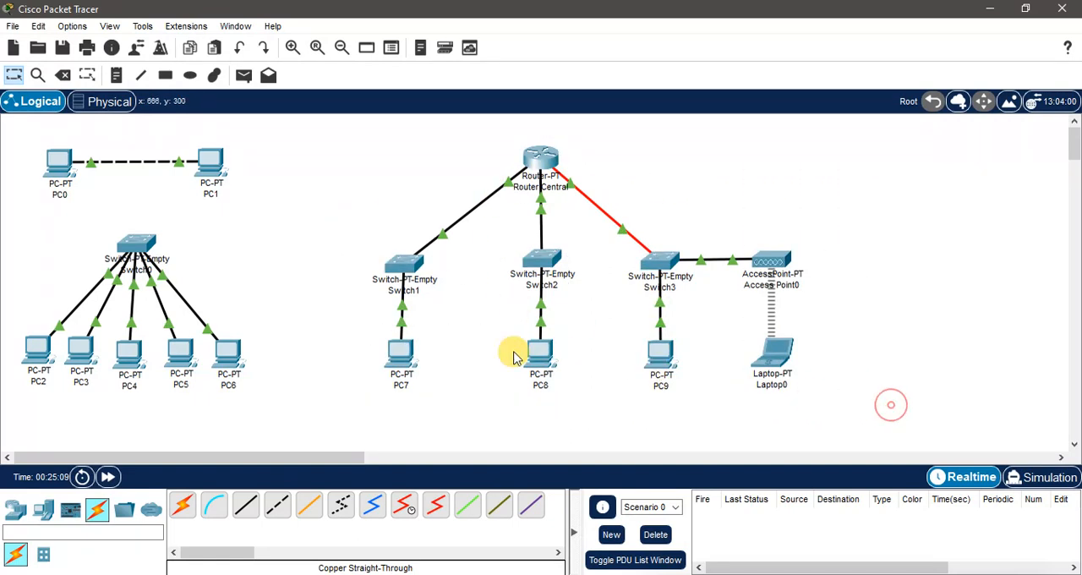
mouse_move(401, 358)
left_mouse_down()
mouse_move(428, 358)
mouse_move(407, 366)
left_mouse_up()
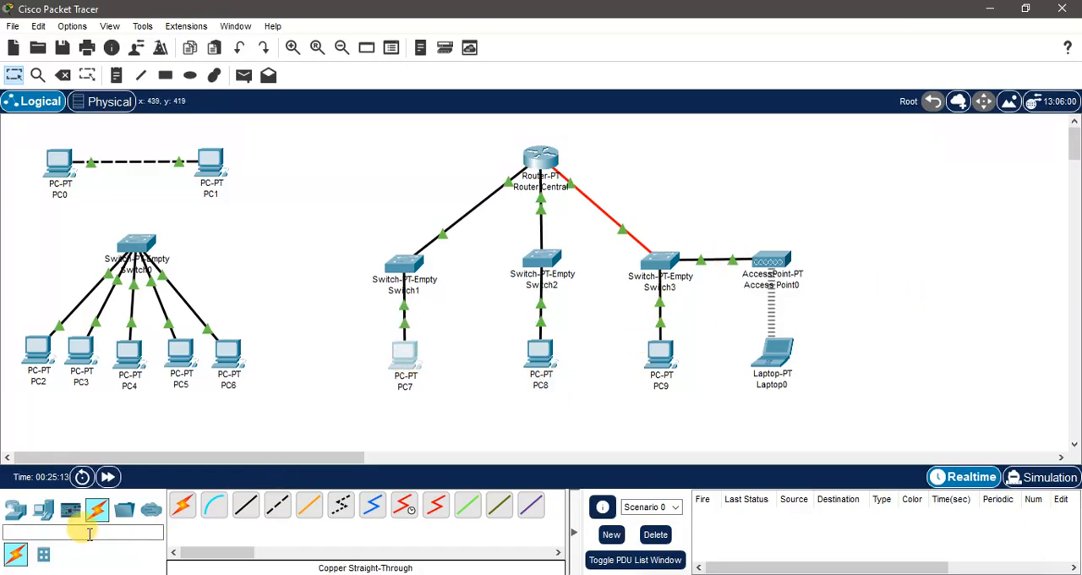
left_click(773, 262)
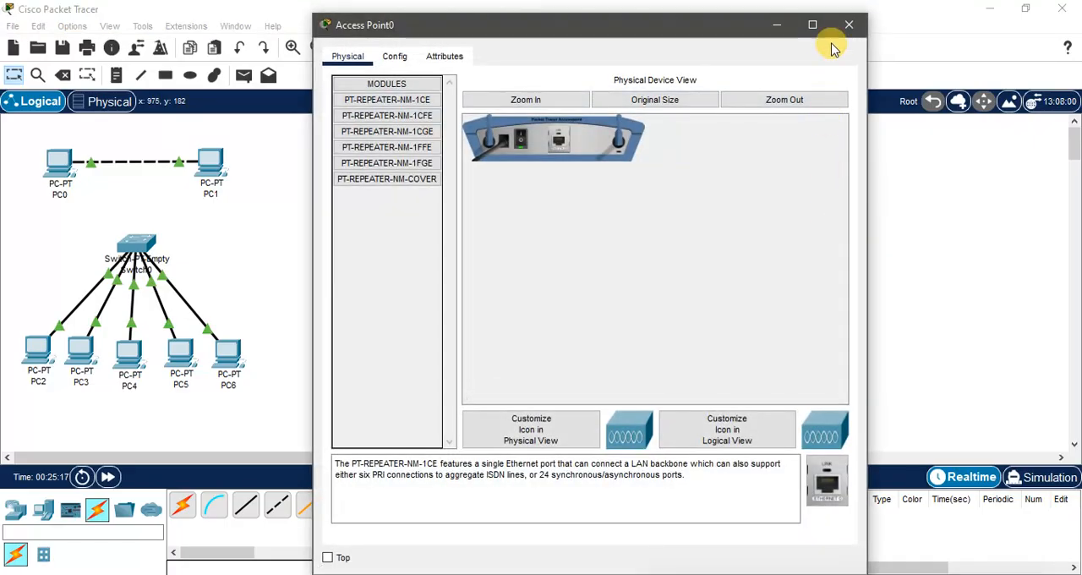
left_click(849, 20)
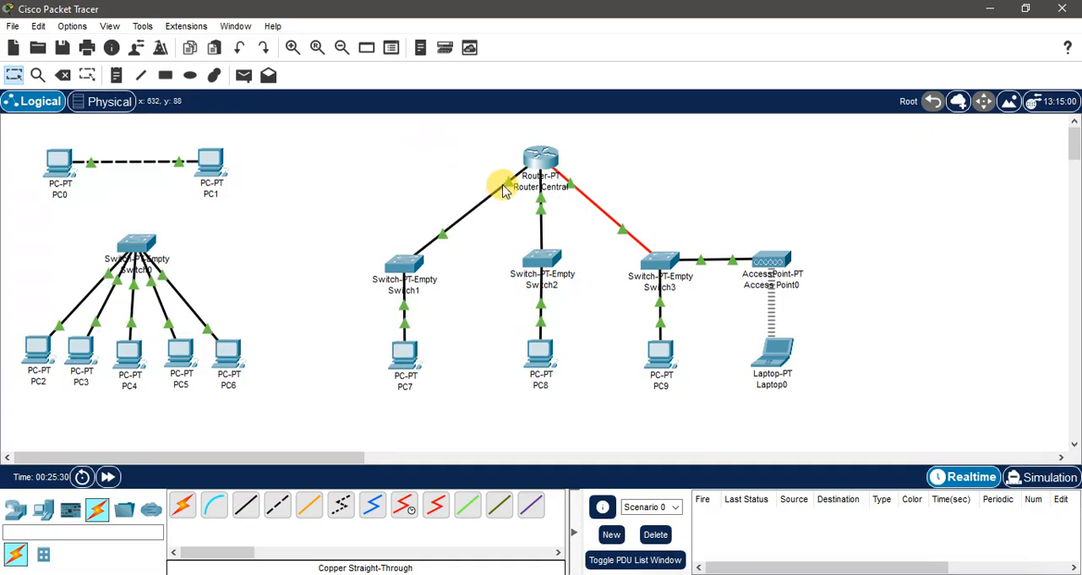
Step: Return to Router Central's command line and create a DHCP pool named S_1
left_click(545, 155)
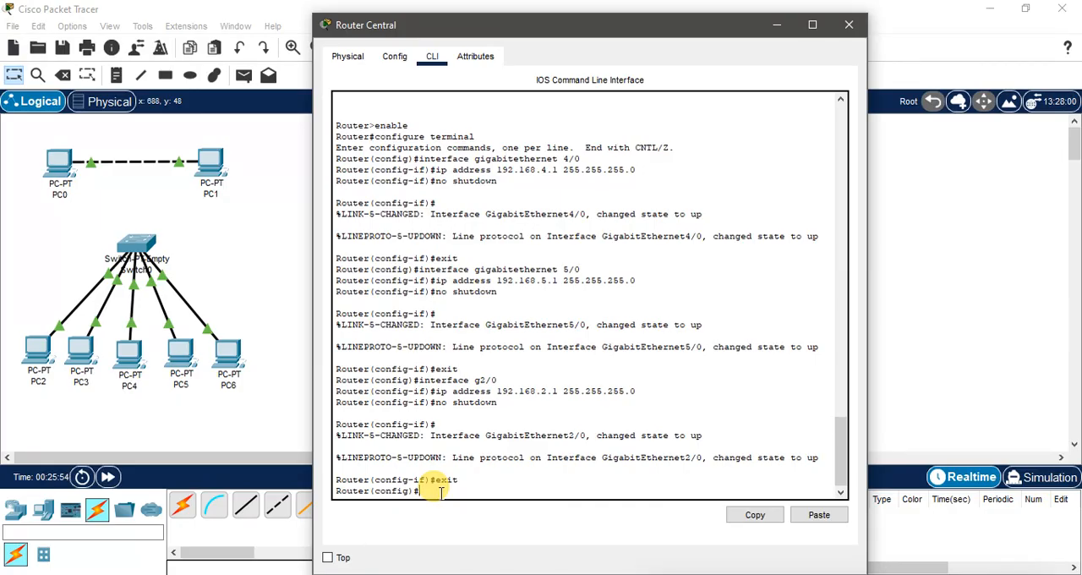
type("ip rhcp pool S1")
left_click_drag(448, 24, 461, 56)
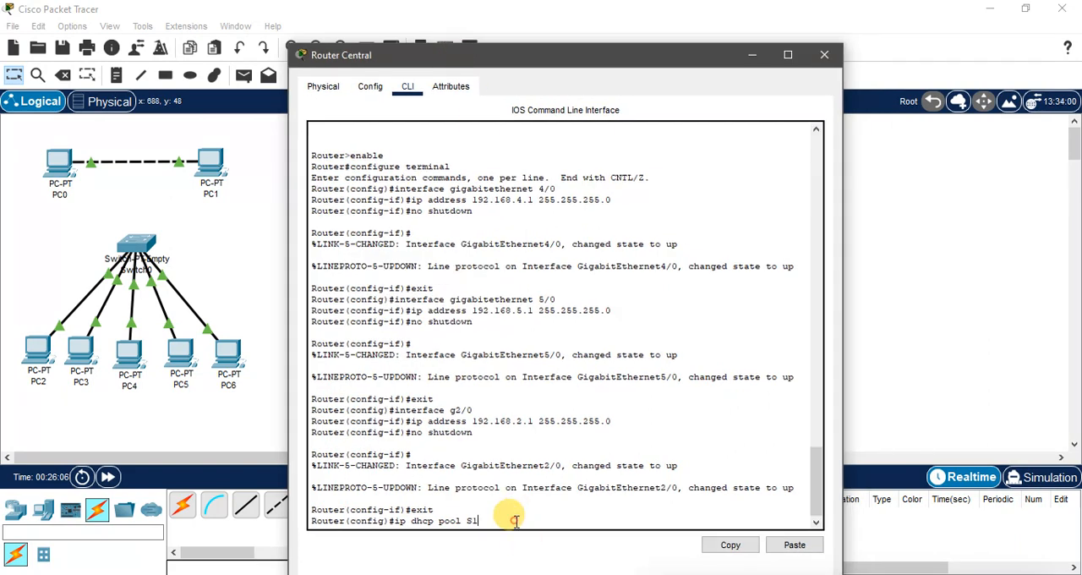
key("BackSpace")
type("_1")
key("Return")
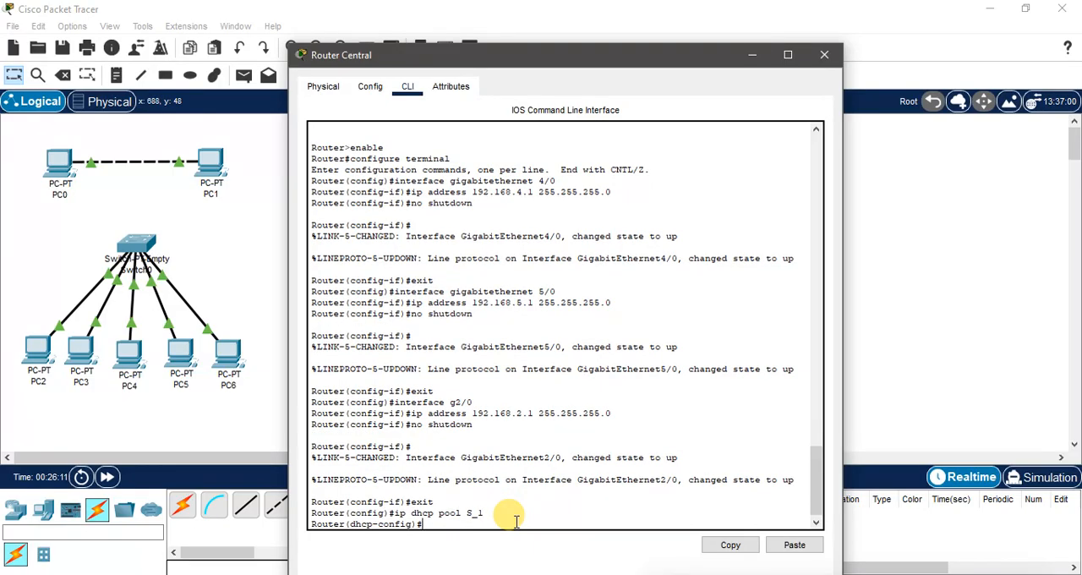
Step: Assign network 192.168.4.0 with subnet mask 255.255.255.0 to DHCP pool S_1, consulting the router's links in the topology
type("network")
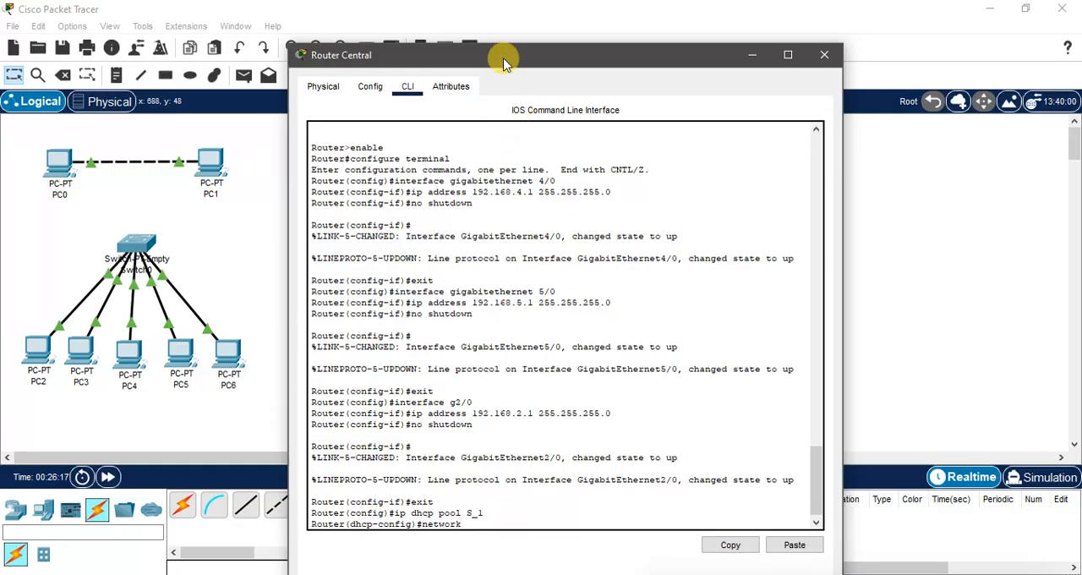
left_click_drag(510, 61, 815, 31)
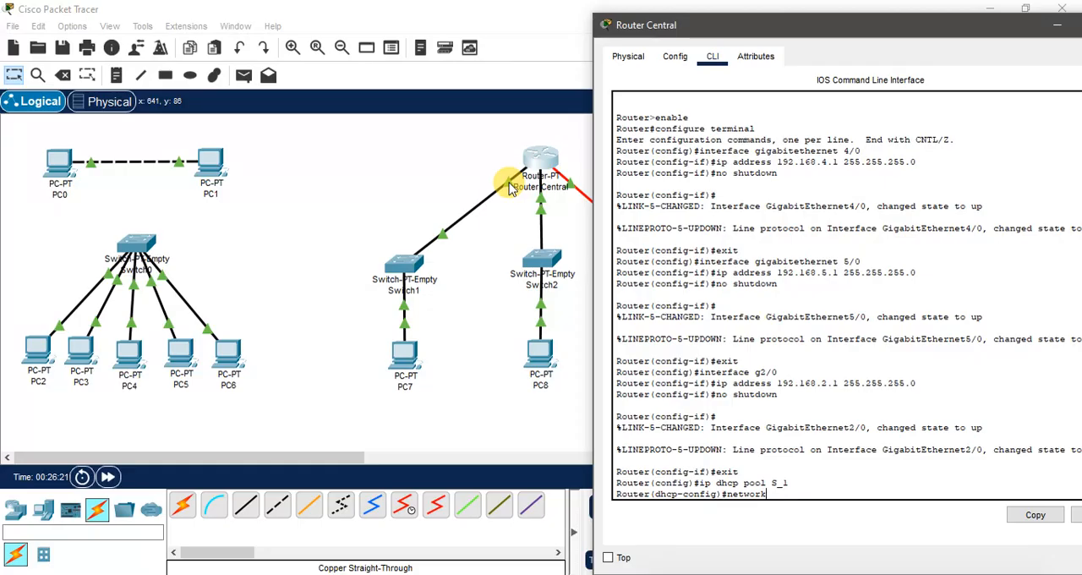
left_click(473, 168)
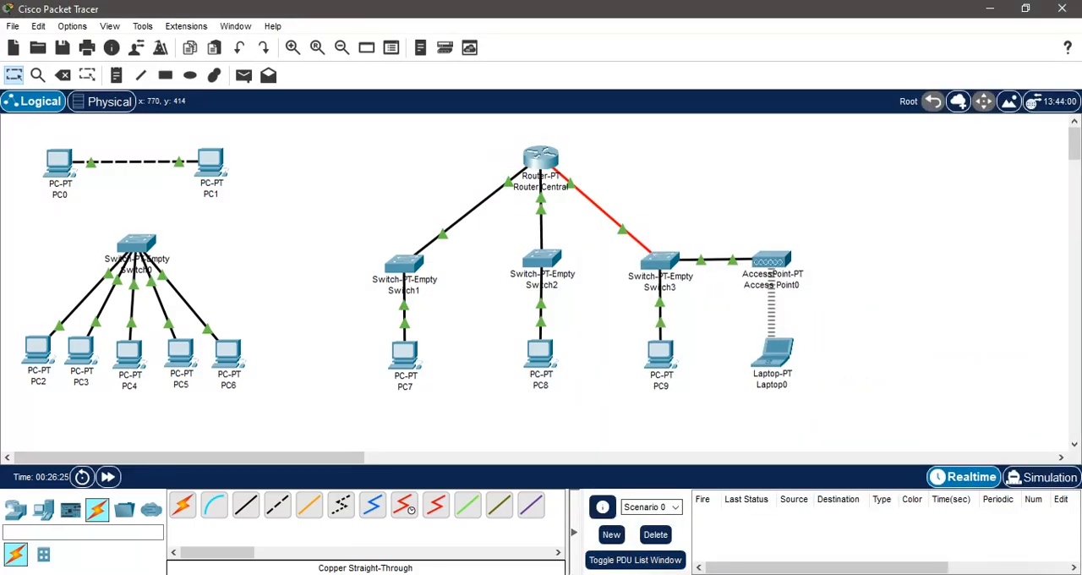
key("alt+Tab")
left_click_drag(740, 30, 639, 32)
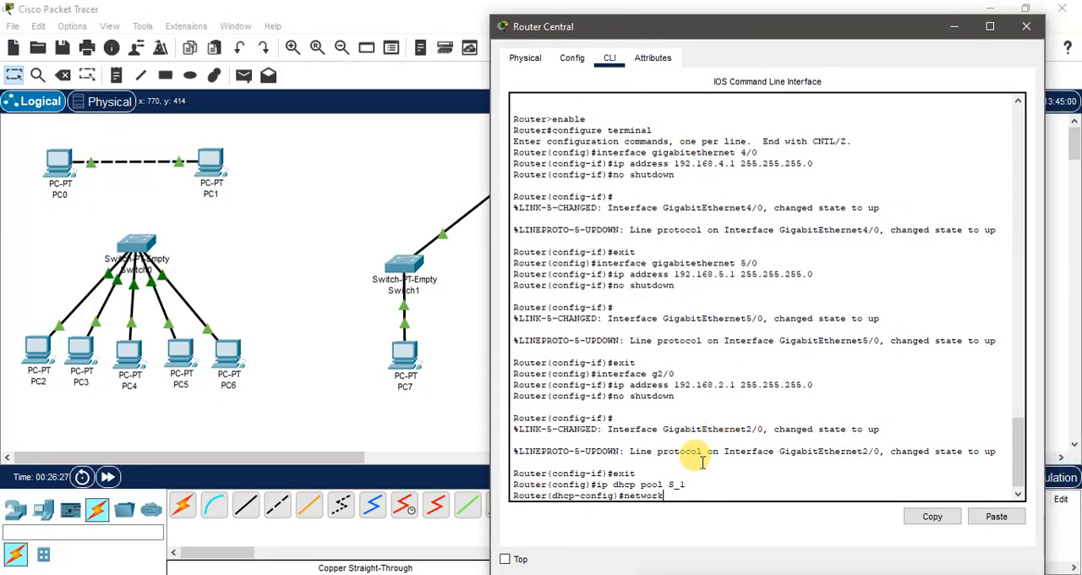
type("19")
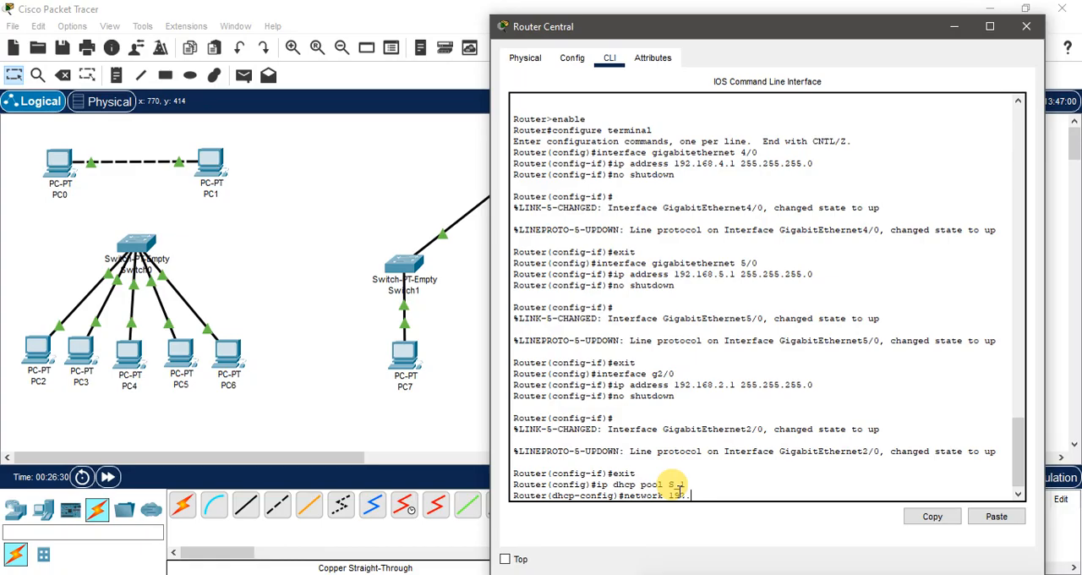
type("2.168.")
key("BackSpace")
key("BackSpace")
key("BackSpace")
key("BackSpace")
type(".168.4")
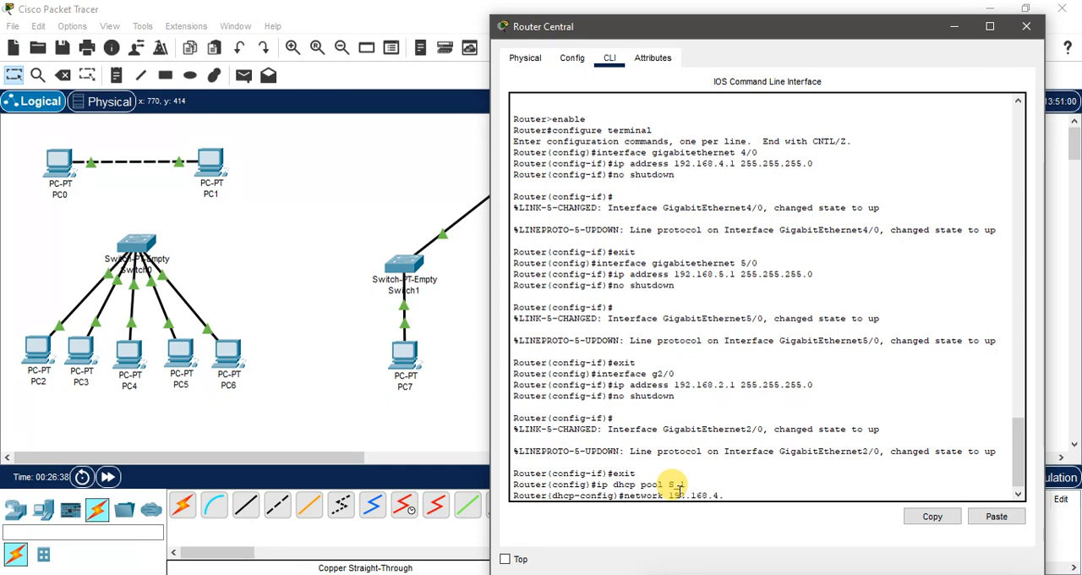
type(".0 255.255.255.")
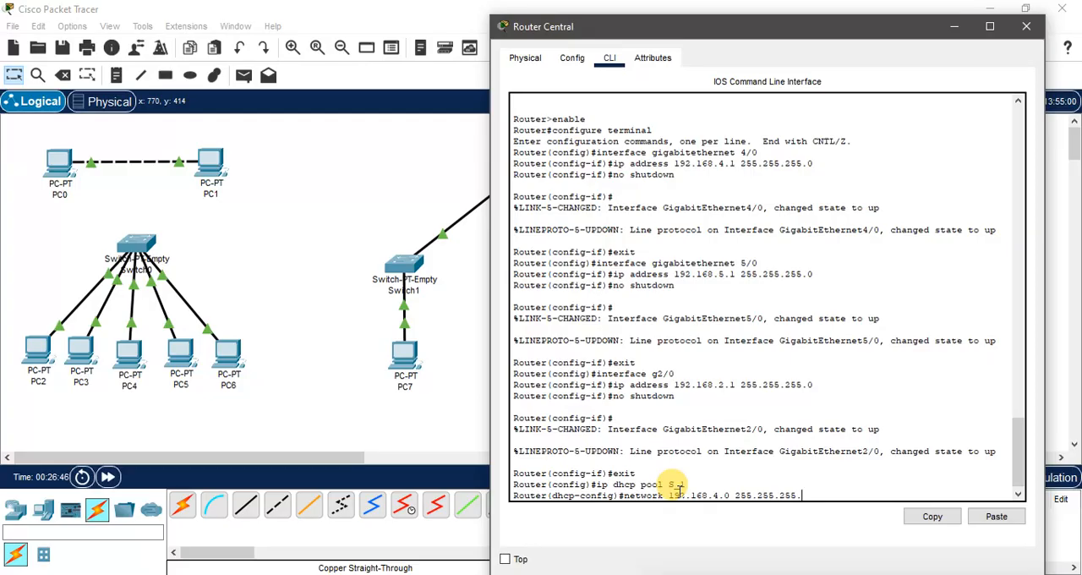
type("0")
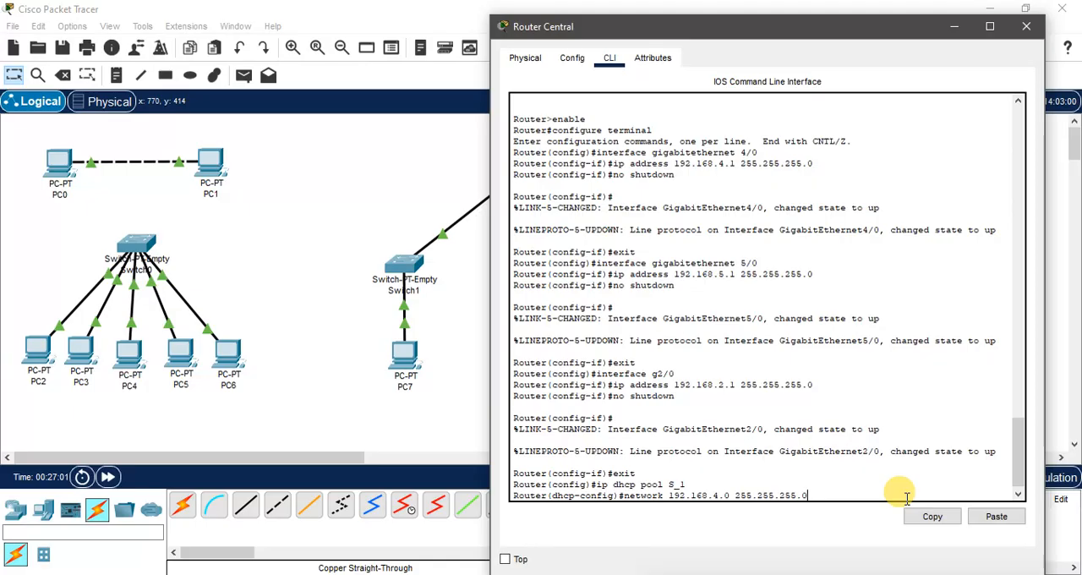
key("Return")
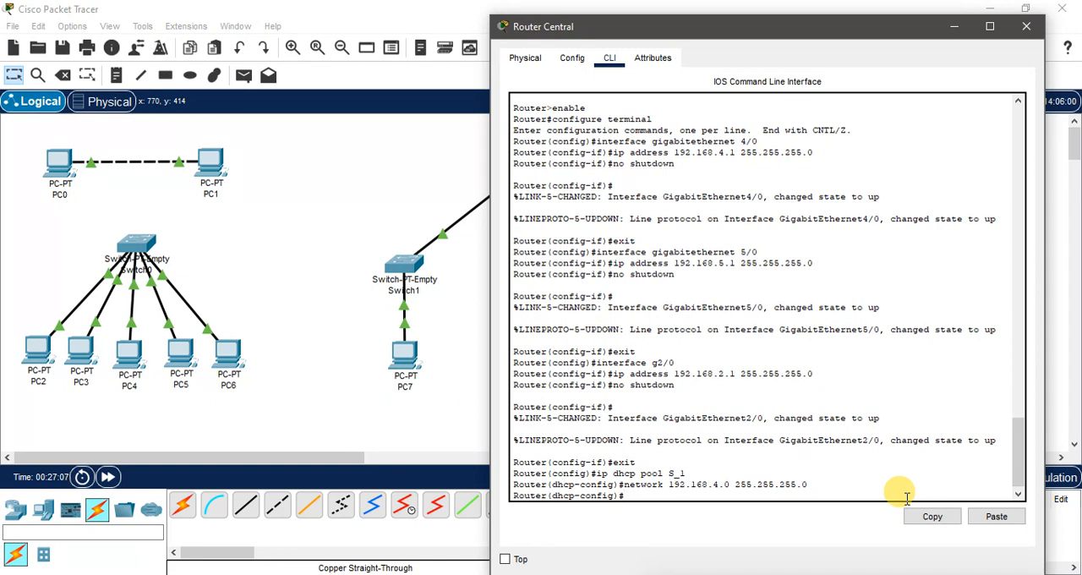
Step: Set the default router of DHCP pool S_1 to 192.168.4.1 and exit to global configuration mode
type("default-")
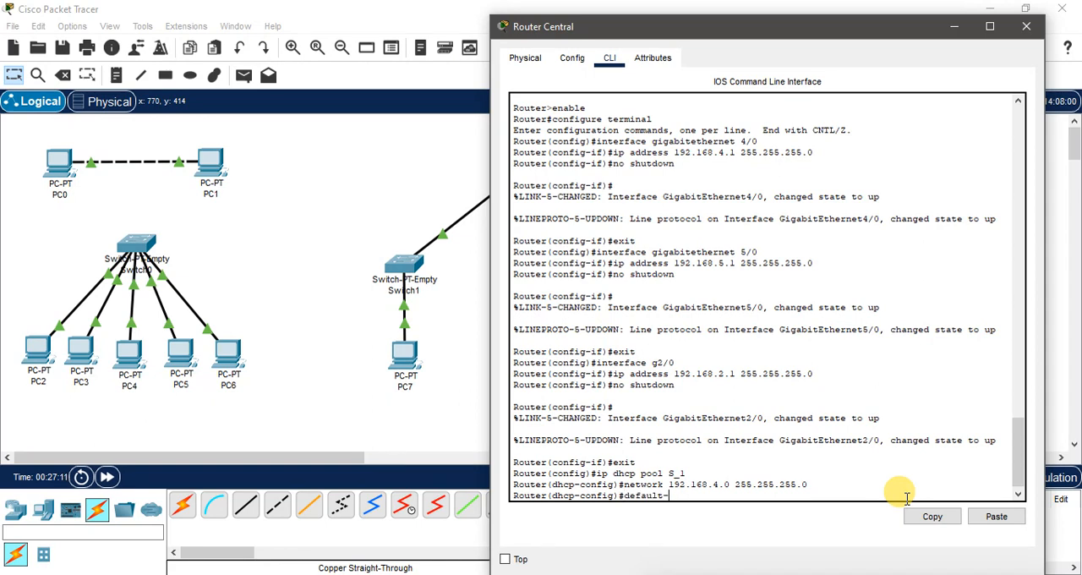
type("router")
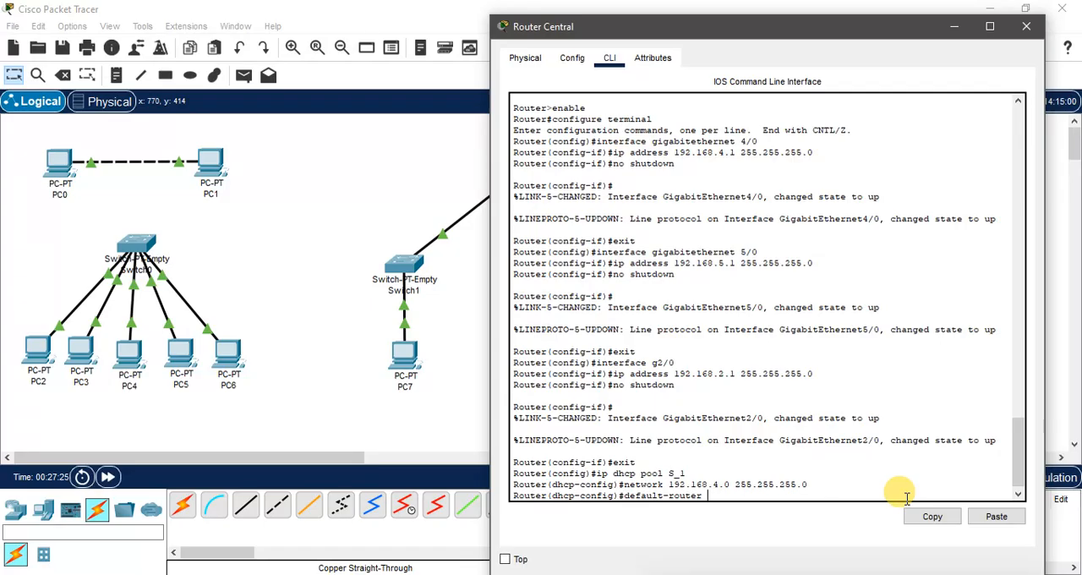
type("192.168.4.1")
key("Return")
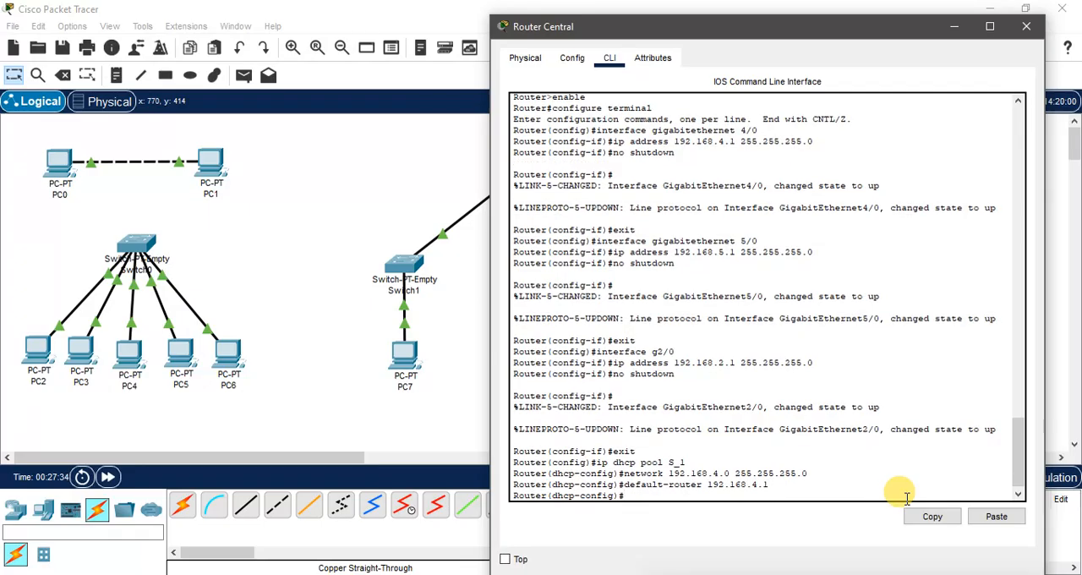
type("exit")
key("Return")
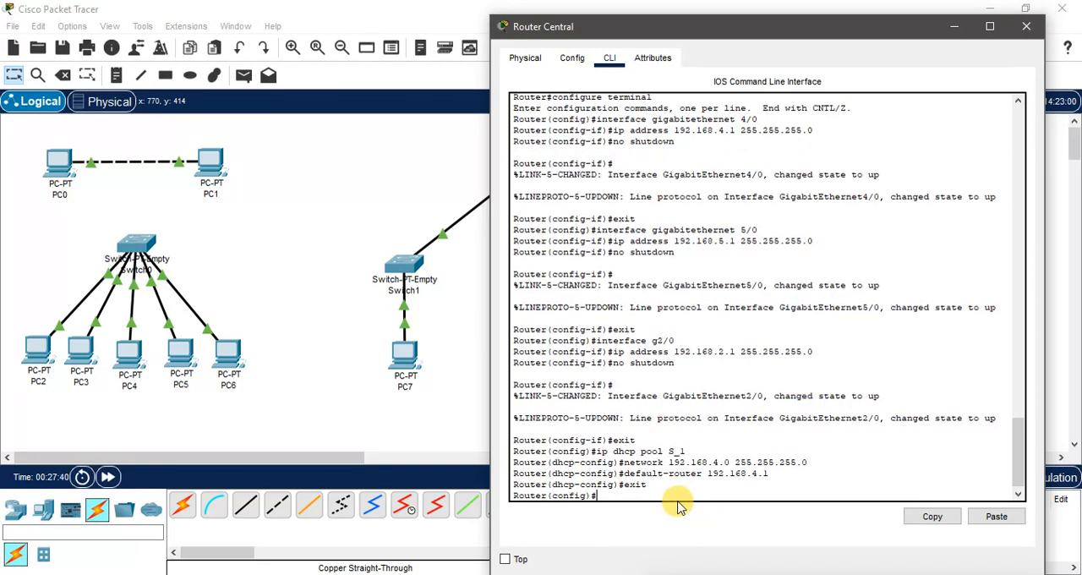
Step: Create a second DHCP pool named S_2 by reusing the earlier pool command
type("network 192.168.4.0 255.255.255.0")
key("Up")
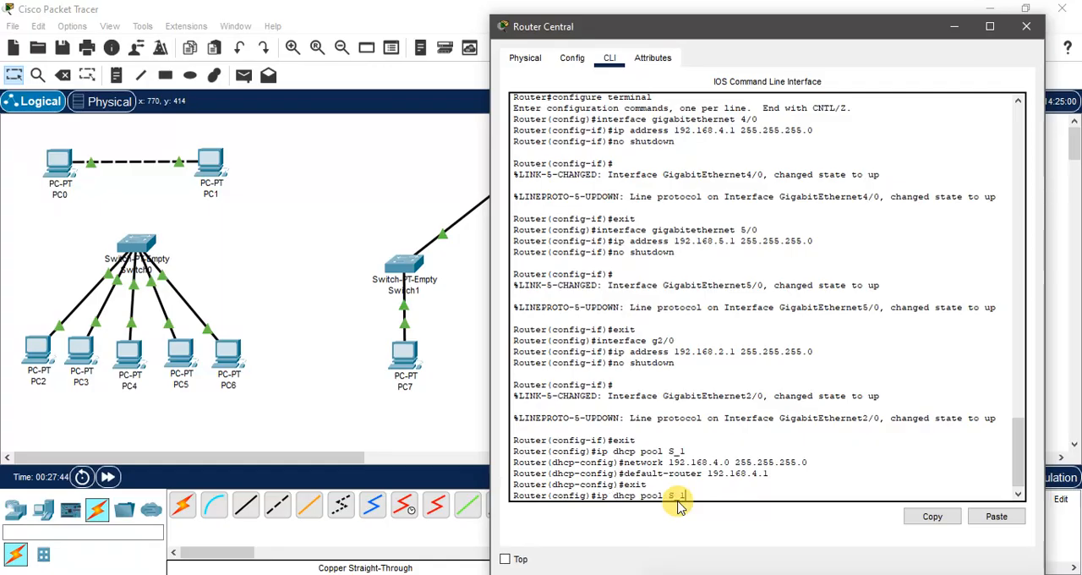
key("BackSpace")
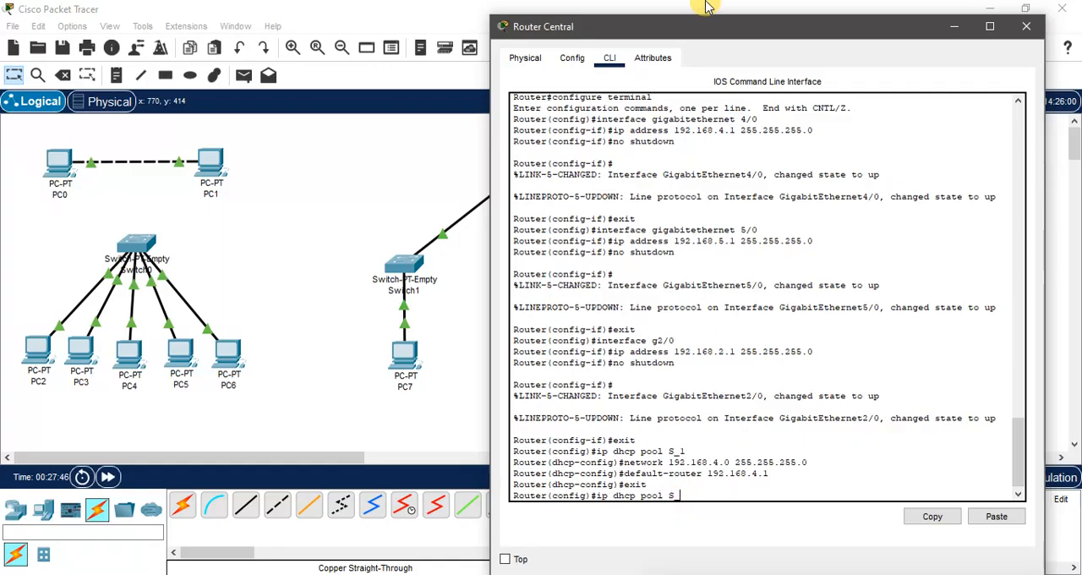
left_click_drag(652, 38, 676, 21)
type("2")
key("Return")
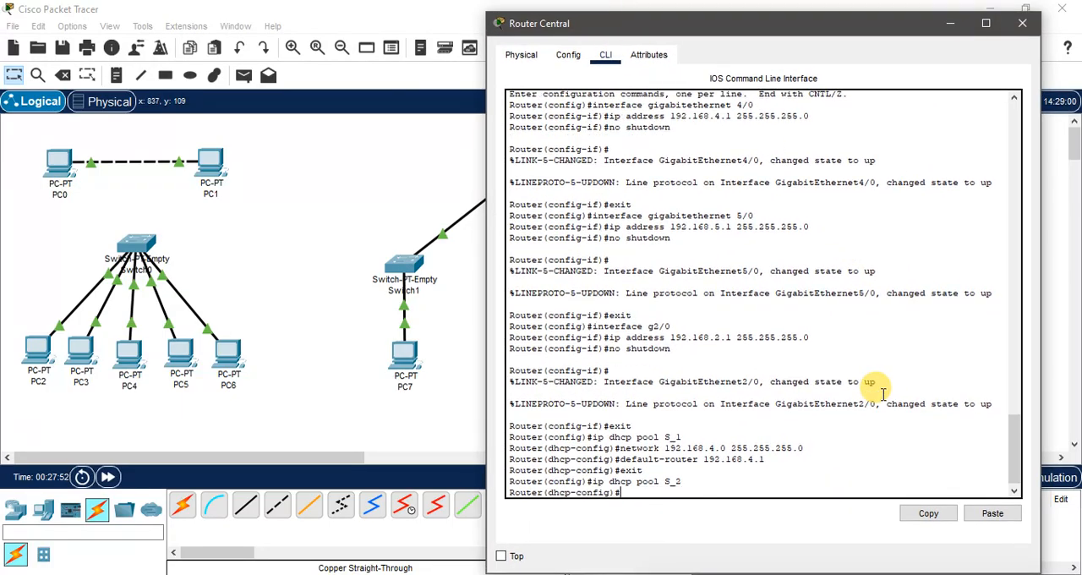
Step: Assign network 192.168.5.0 with subnet mask 255.255.255.0 to DHCP pool S_2 by editing the earlier network command
key("Up")
key("Up")
key("Up")
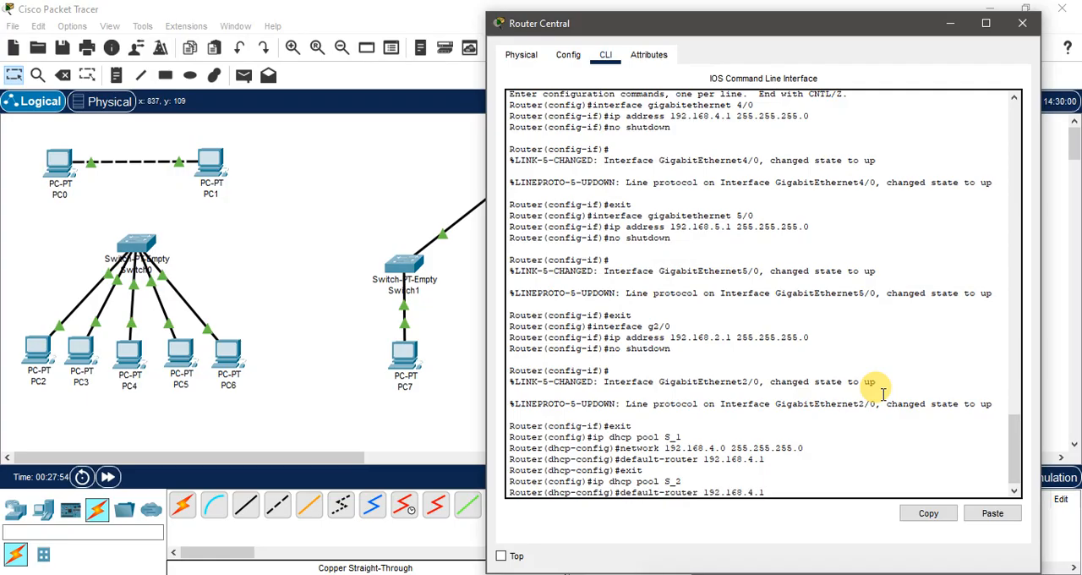
key("Up")
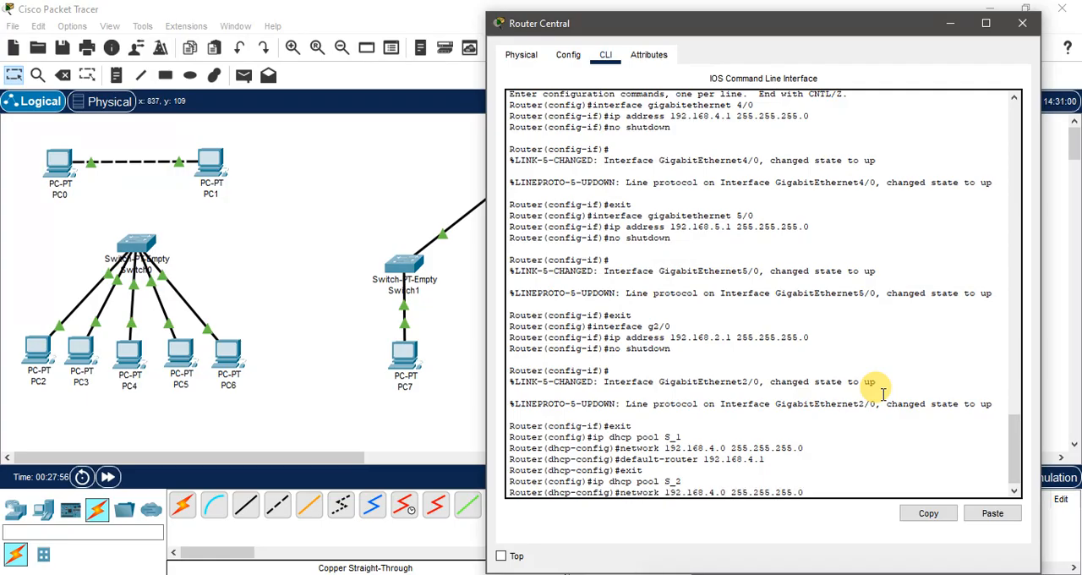
key("Left")
key("Left")
key("Left")
key("Left")
key("Left")
key("Left")
key("Left")
key("Left")
key("Left")
key("Left")
key("Left")
key("Left")
key("Left")
key("Left")
key("Left")
key("Left")
key("BackSpace")
type("5")
key("Right")
key("Right")
key("Right")
key("Right")
key("Right")
key("Right")
key("Right")
key("Right")
key("Right")
key("Right")
key("Return")
Step: Set the default router of DHCP pool S_2 to 192.168.5.1 and exit to global configuration mode
key("Up")
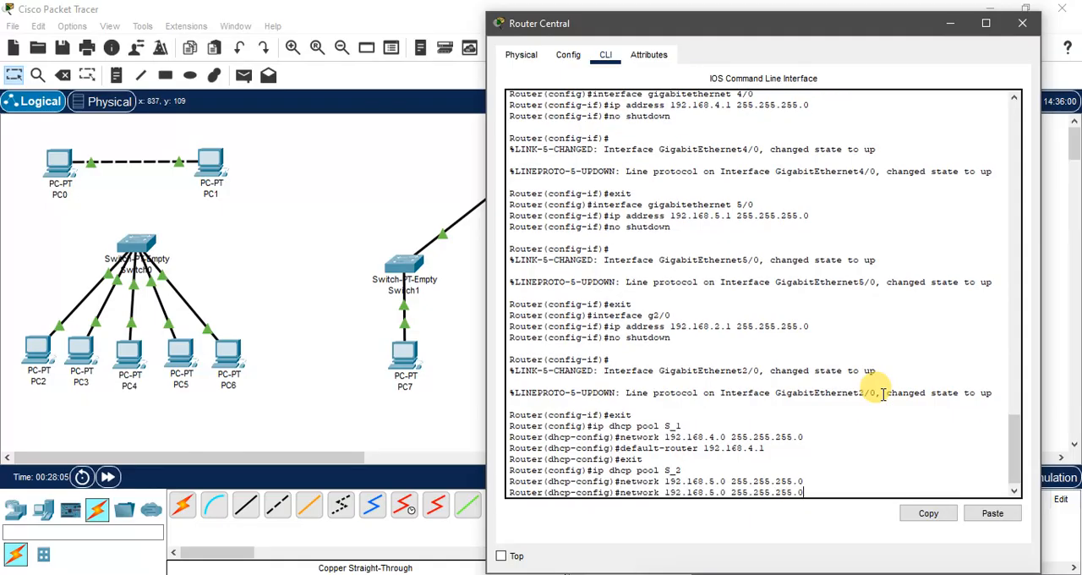
key("Up")
key("Up")
key("Up")
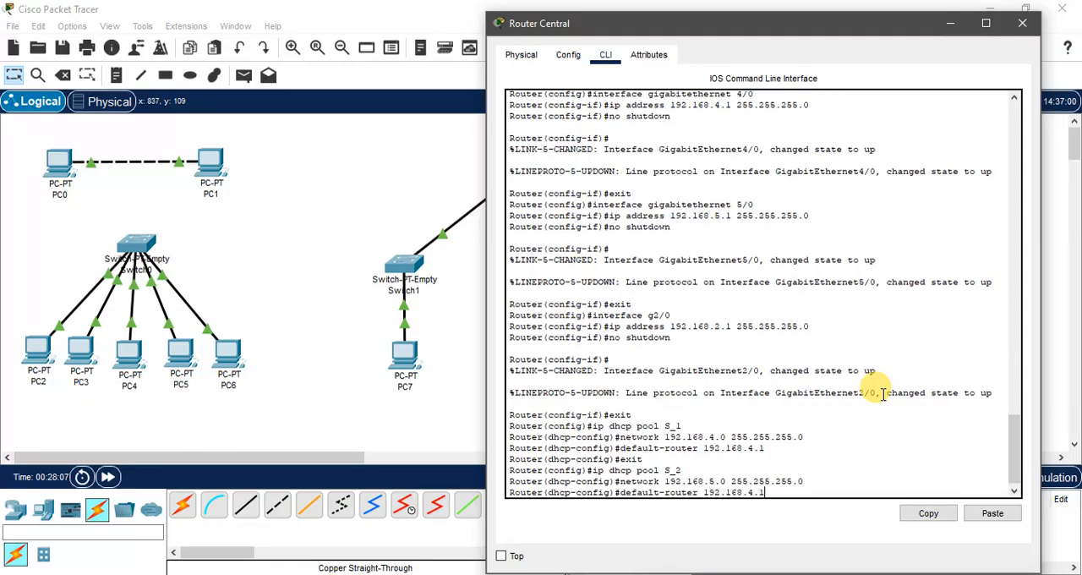
key("BackSpace")
key("BackSpace")
key("BackSpace")
type("5.1")
key("Return")
type("exit")
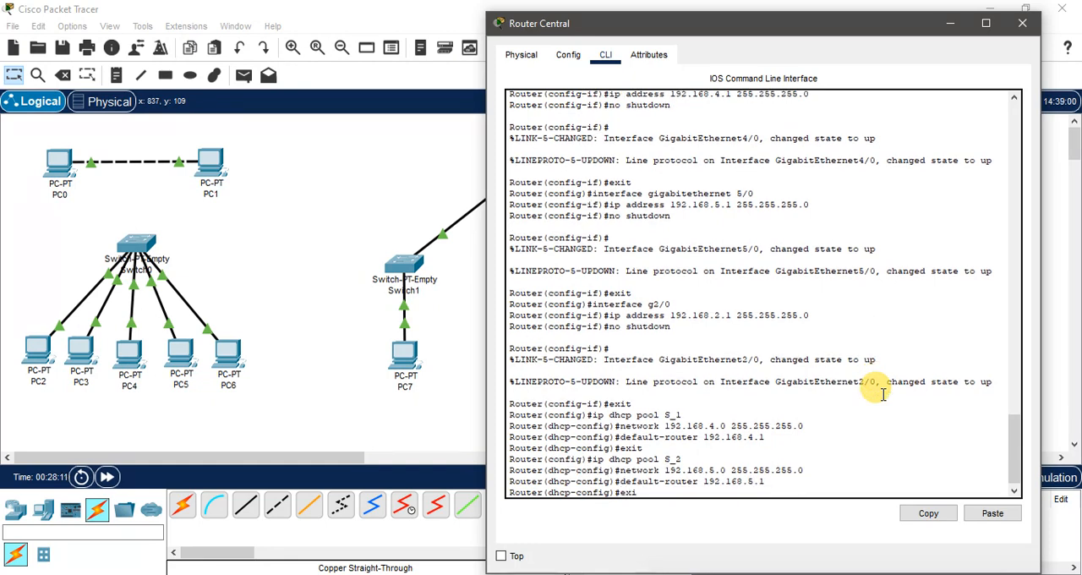
key("Return")
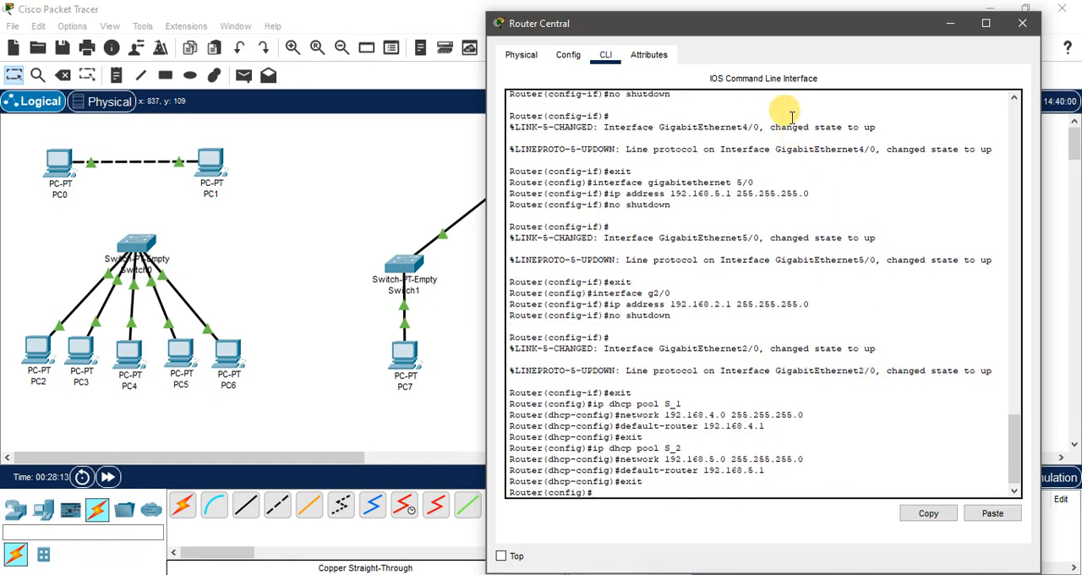
Step: Create a third DHCP pool named S_3 by reusing and editing the S_2 pool command
key("Up")
key("Up")
key("Up")
key("Up")
key("Up")
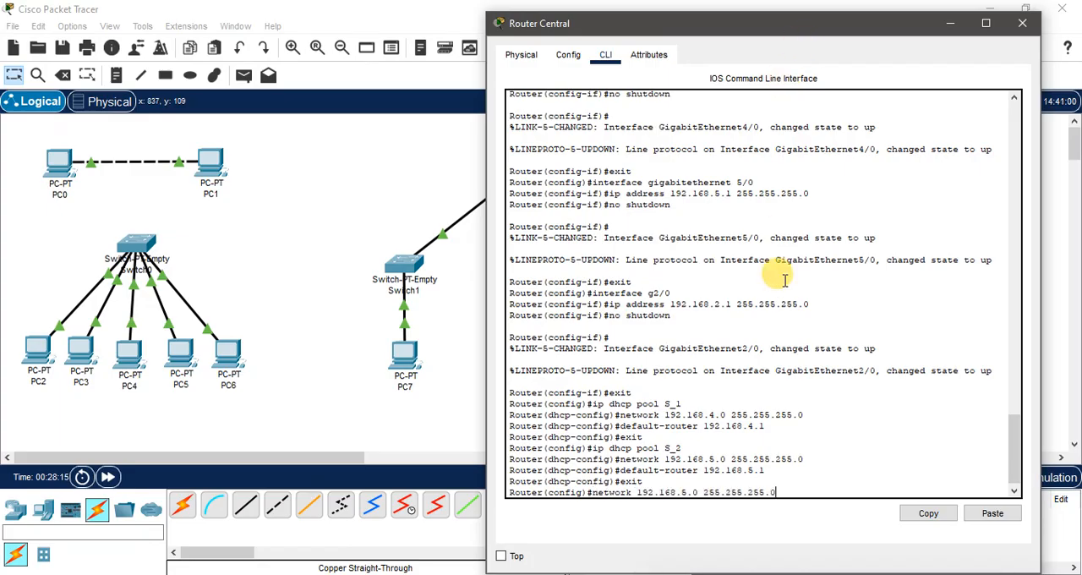
key("Up")
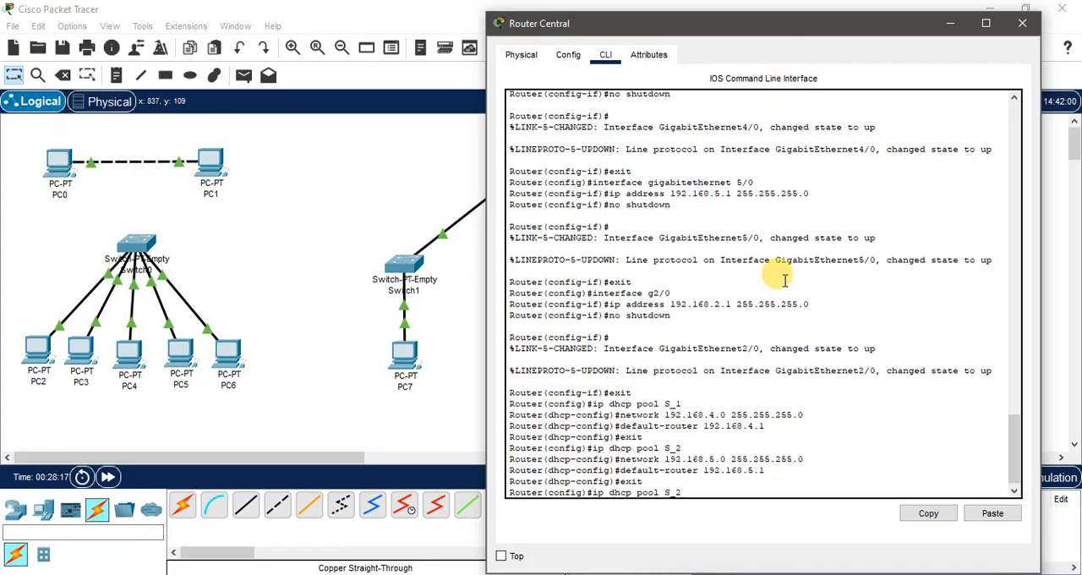
key("BackSpace")
type("3")
key("Return")
key("Up")
key("Down")
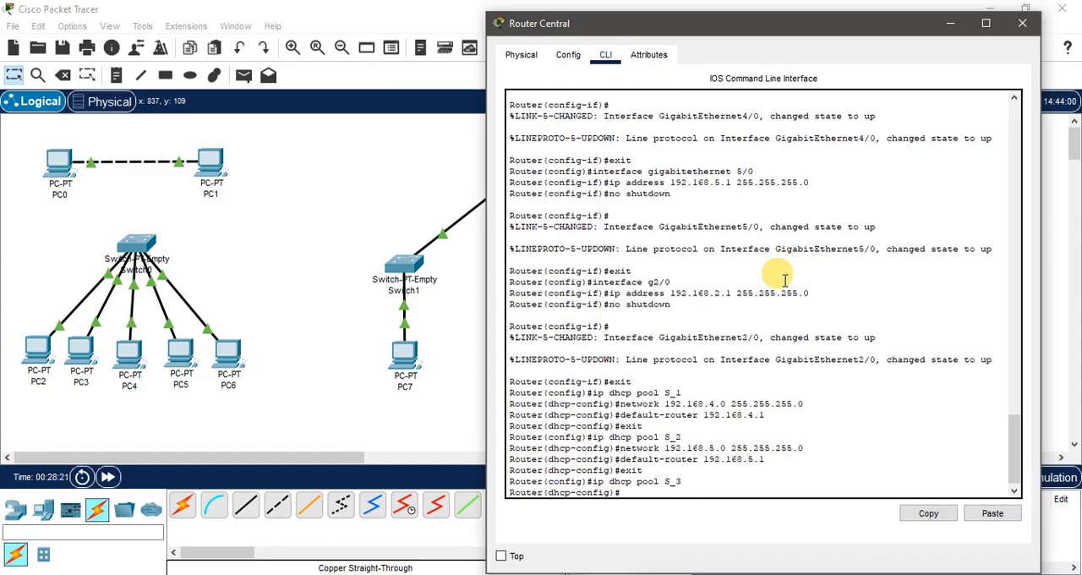
Step: Assign network 192.168.2.0 with subnet mask 255.255.255.0 to DHCP pool S_3, consulting the router's links in the topology
type("network")
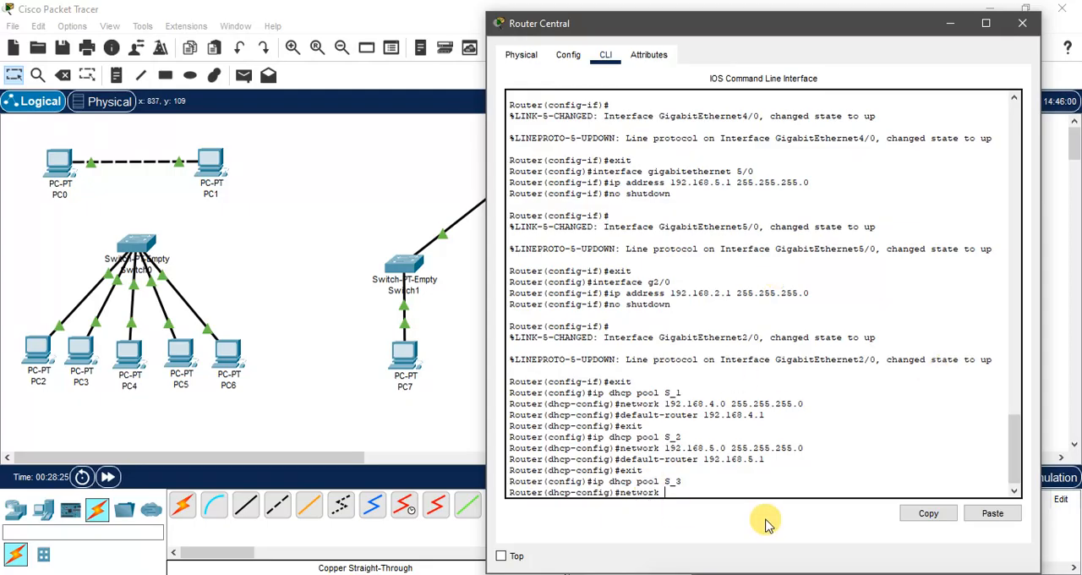
left_click(951, 20)
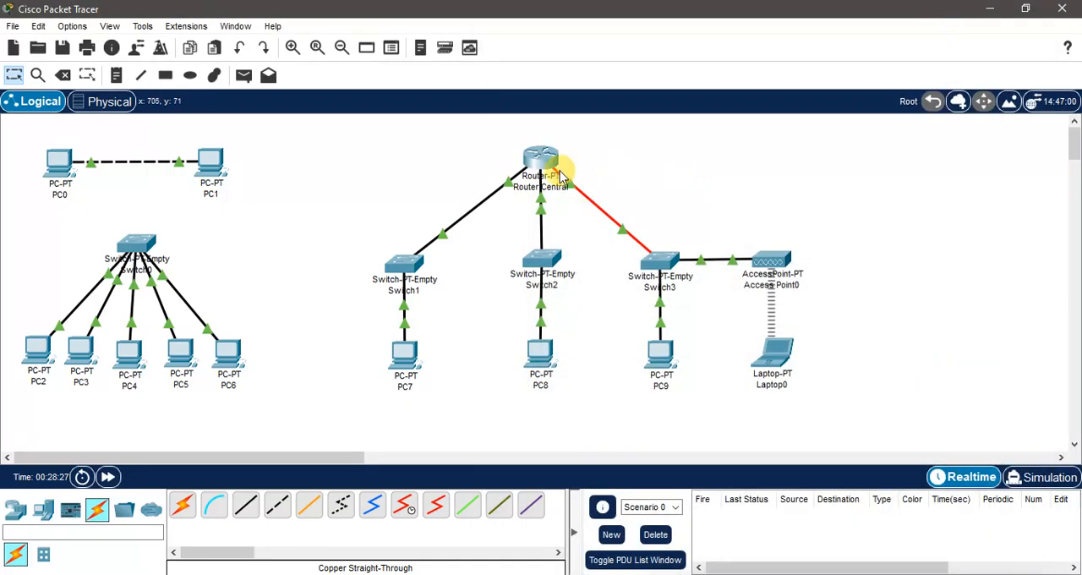
mouse_move(547, 163)
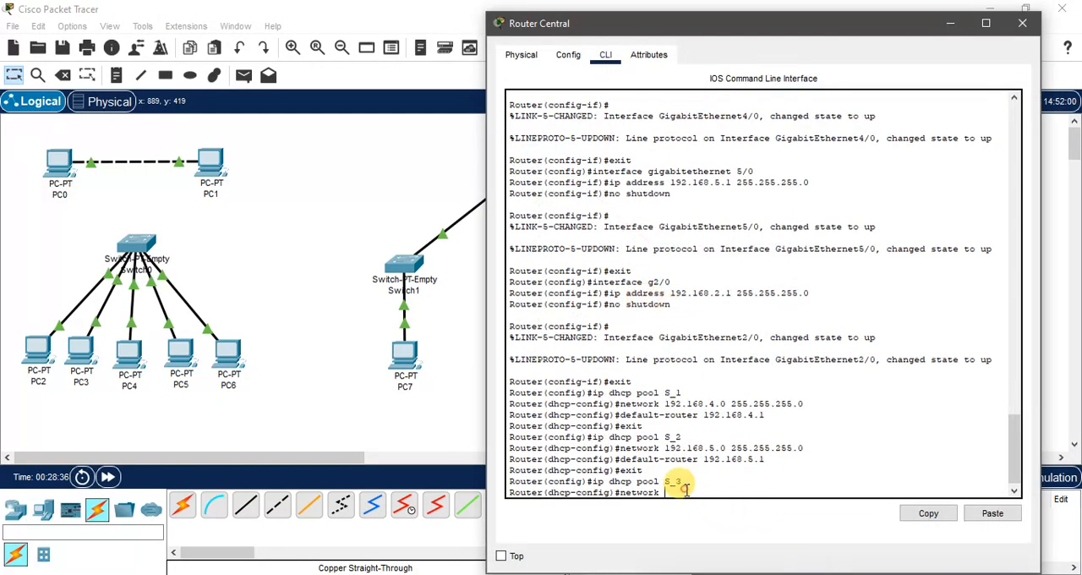
type("92.168.2.0 255.255.255.0")
key("Return")
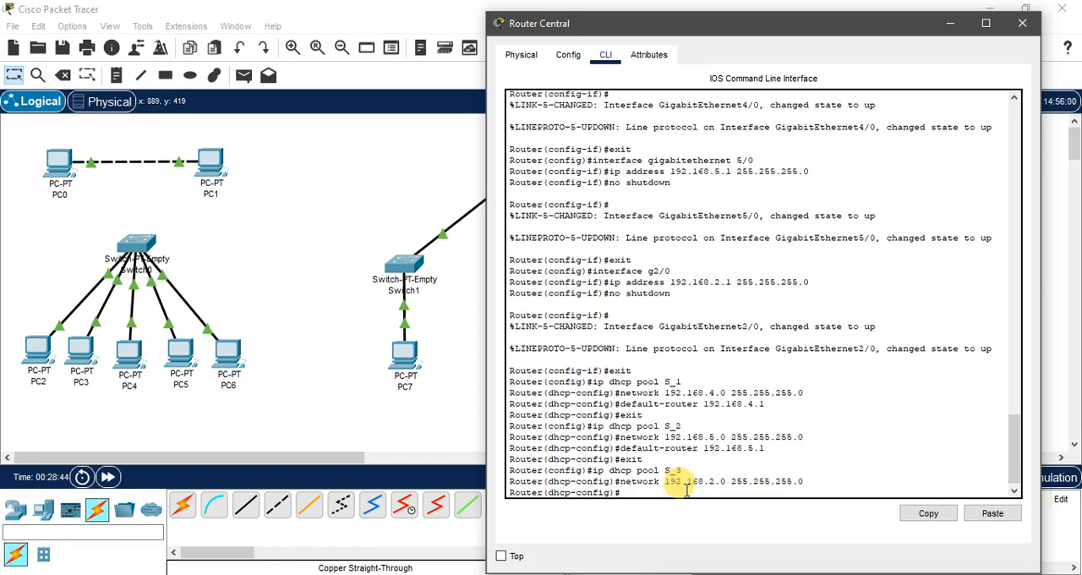
Step: Set the default router of DHCP pool S_3 to 192.168.2.1, exit the pool configuration and close Router Central
type("default-router 192.168")
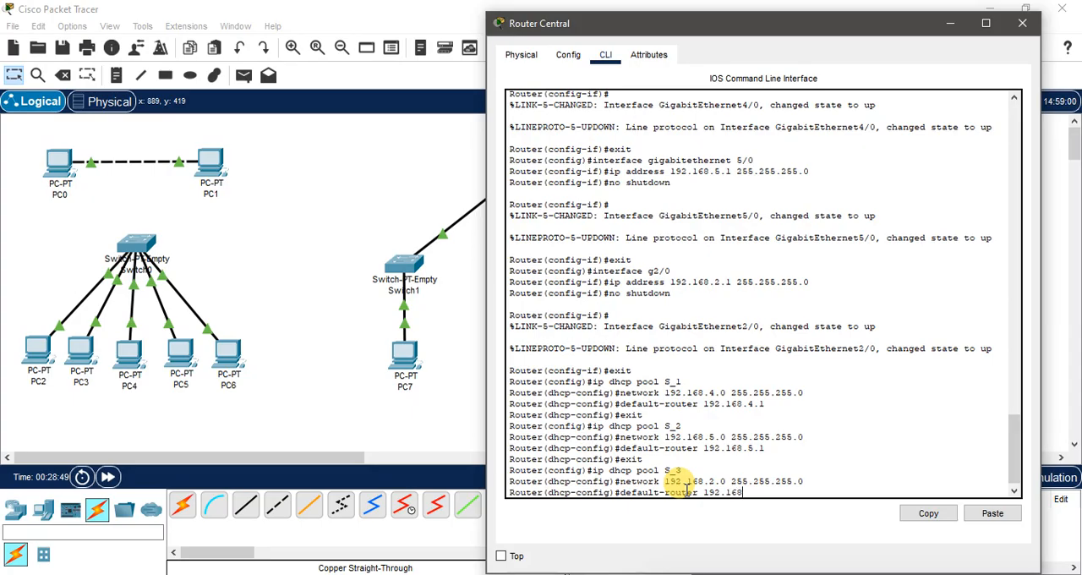
type(".2.1")
key("Return")
type("exi")
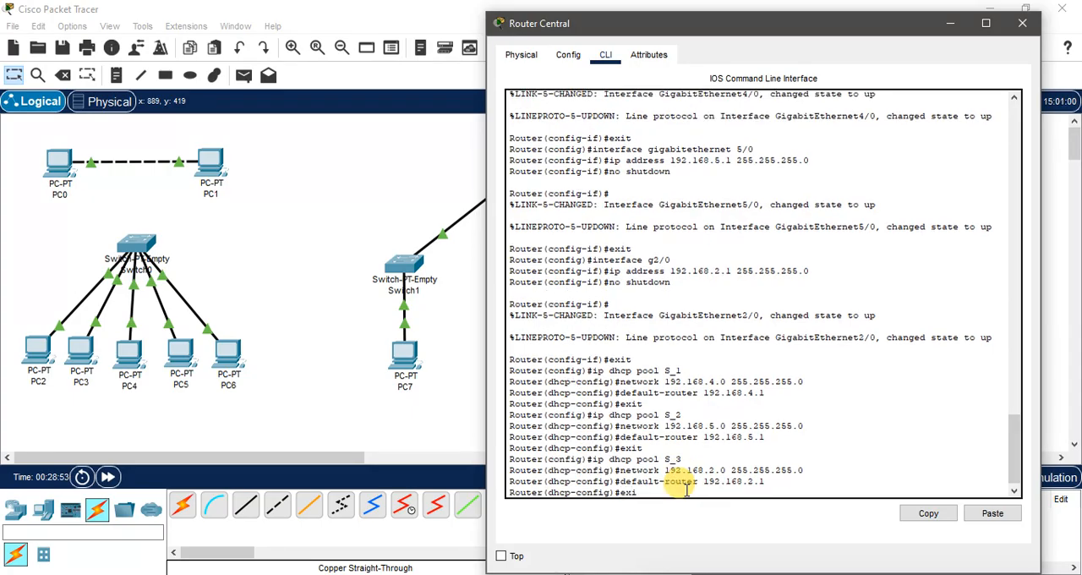
type("t")
key("Return")
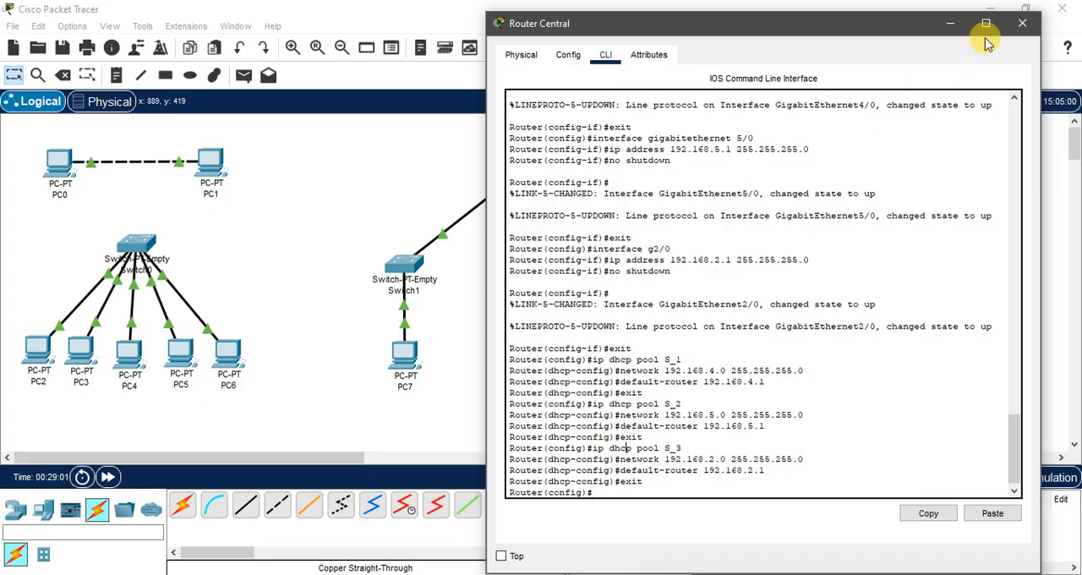
left_click(1022, 24)
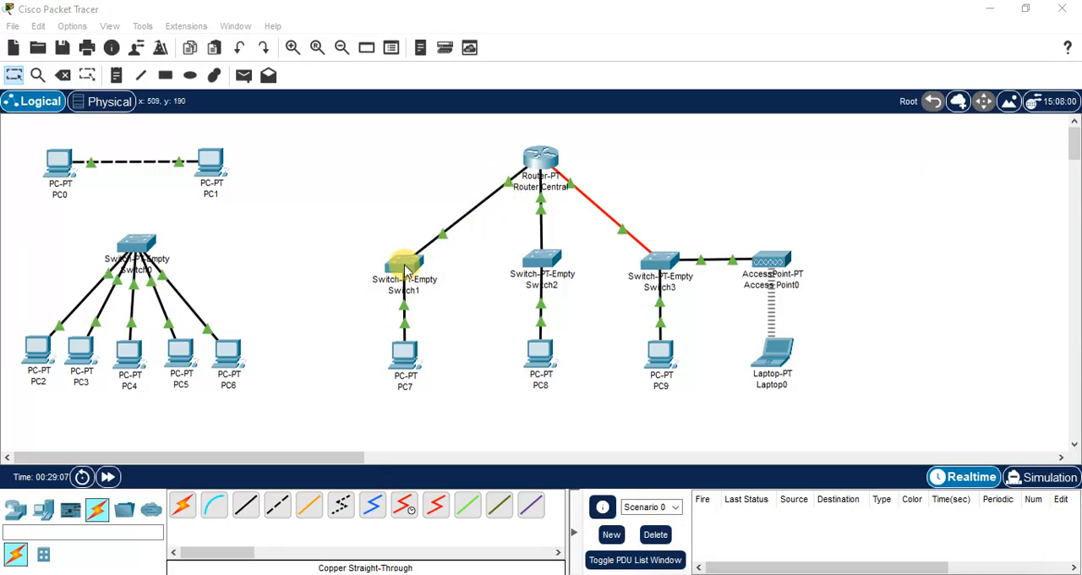
left_click(539, 160)
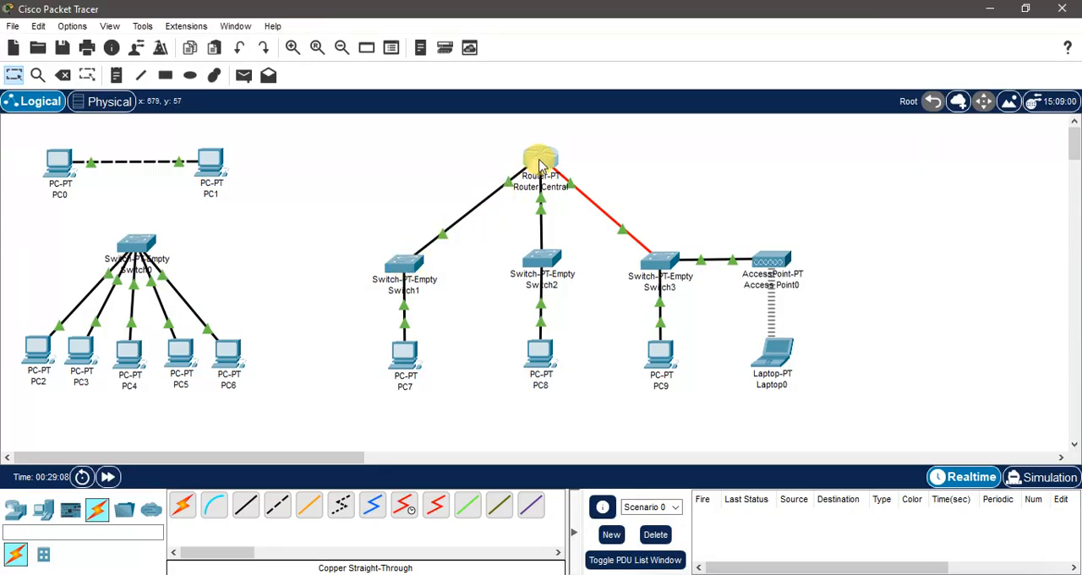
left_click(845, 19)
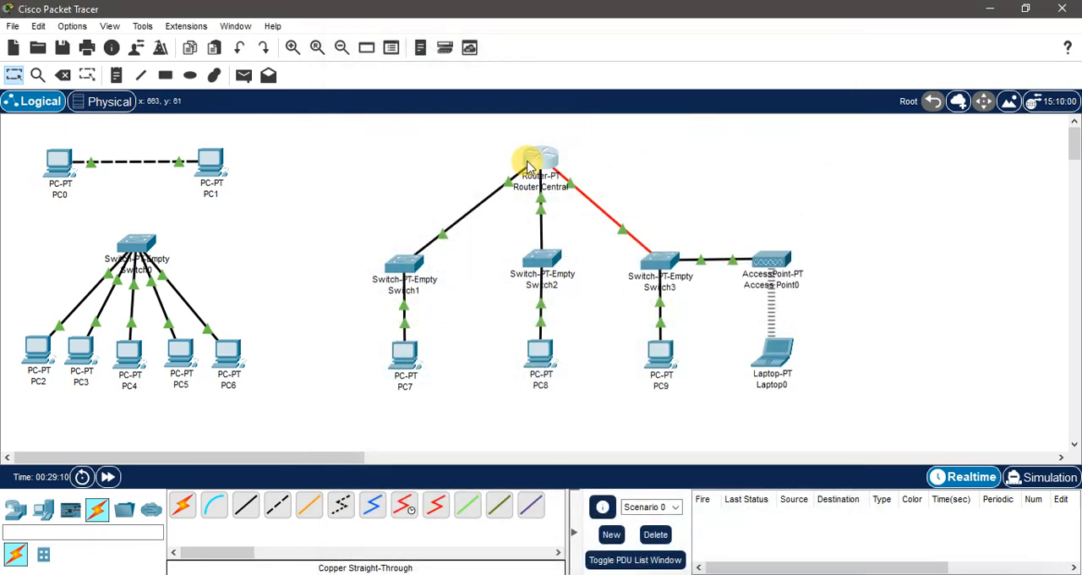
mouse_move(529, 164)
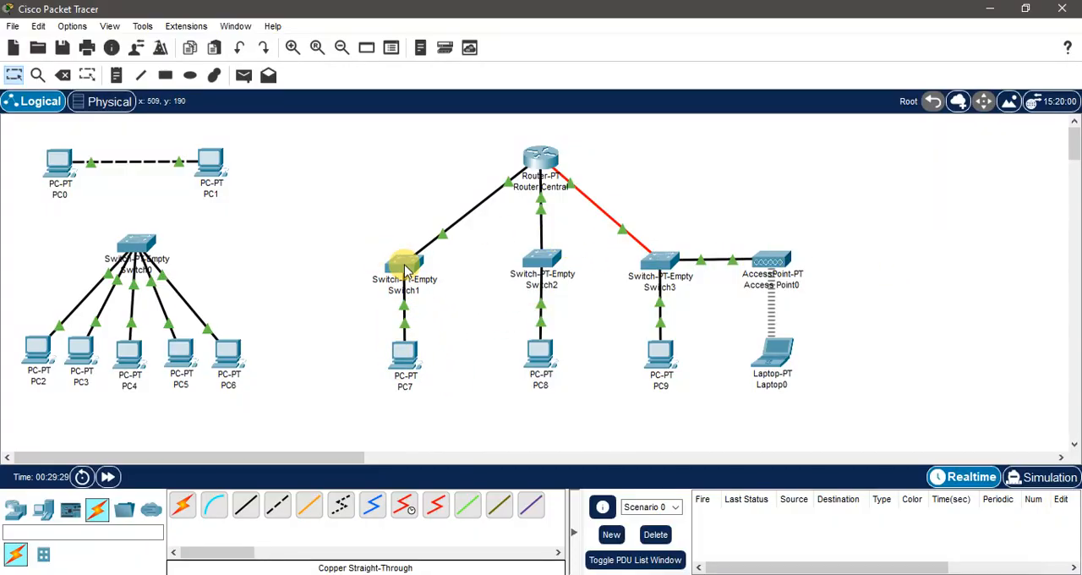
Step: Switch PC7's IPv4 configuration from static to DHCP, check the assigned address and close PC7
left_click(401, 359)
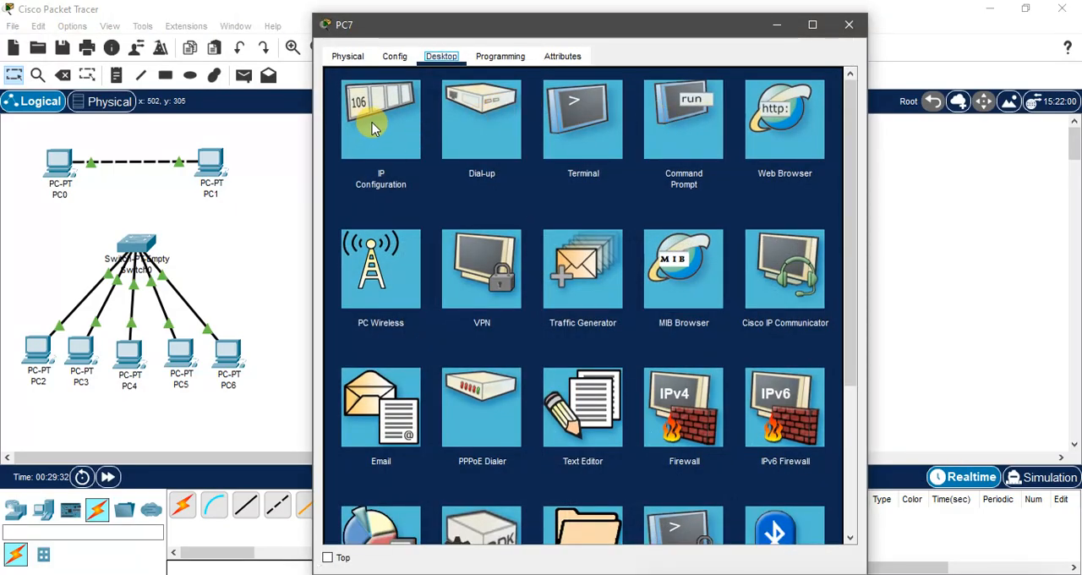
left_click(375, 126)
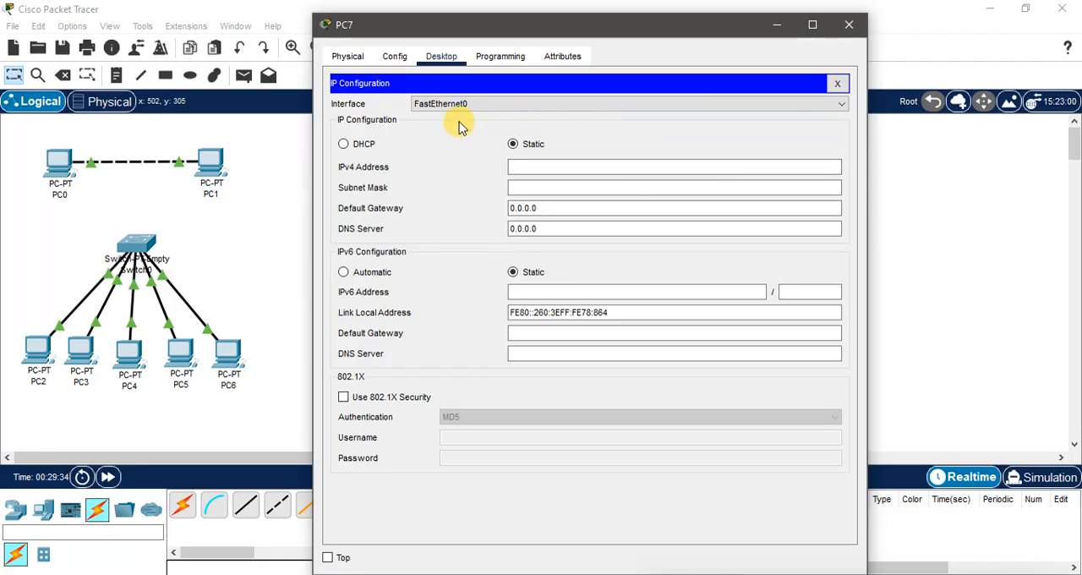
left_click(344, 144)
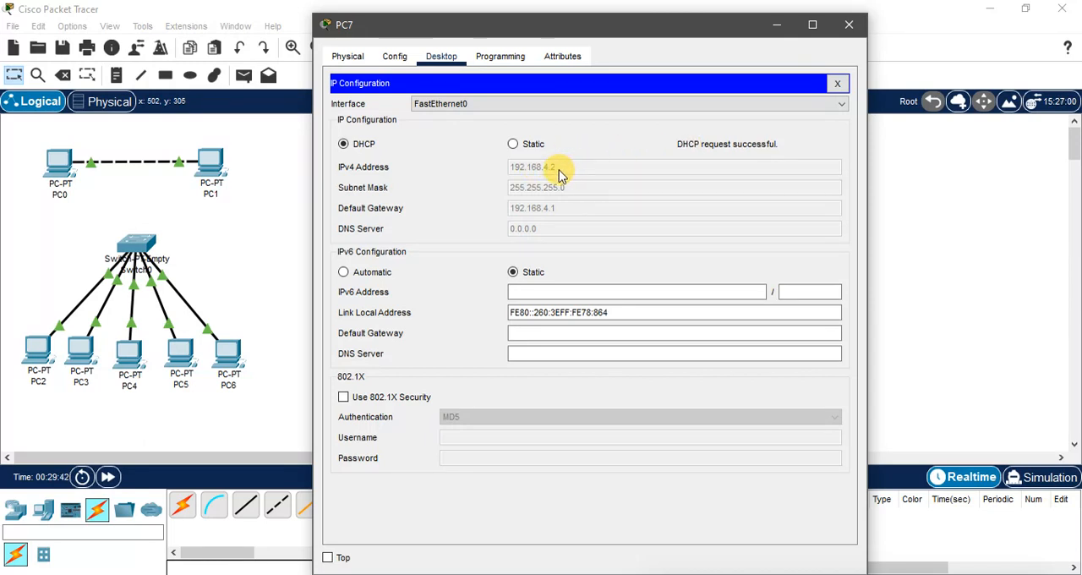
left_click_drag(558, 167, 523, 167)
left_click(847, 28)
Step: Add another PC to the workspace beside PC7, below Switch1
left_click(43, 507)
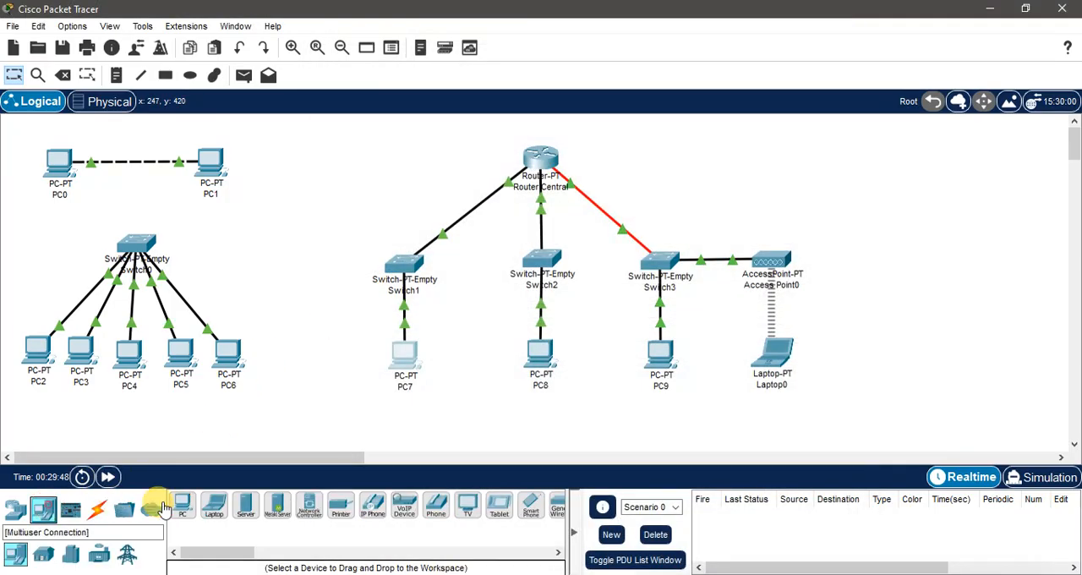
left_click(184, 508)
left_click(342, 362)
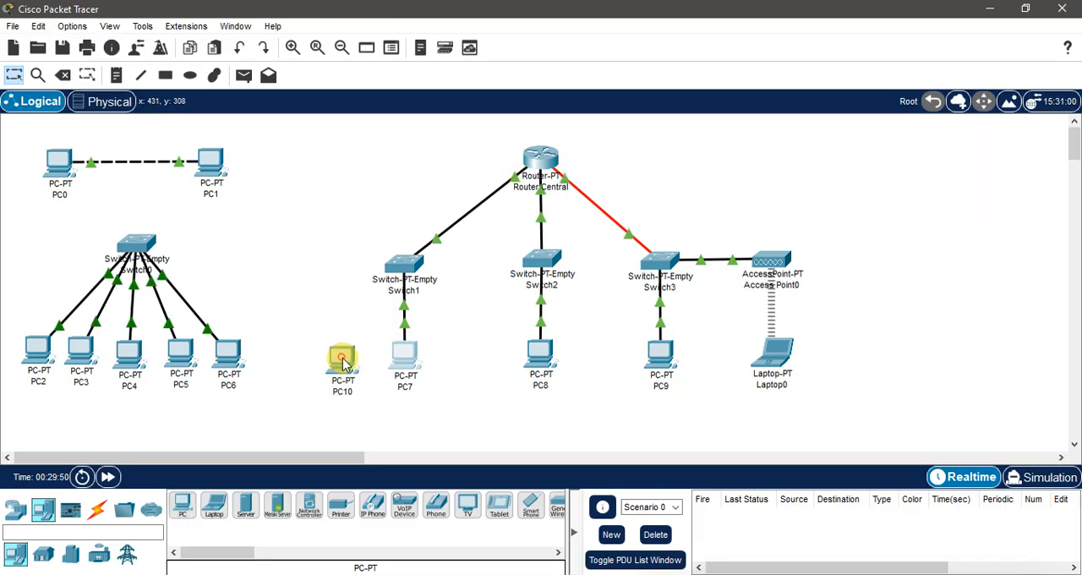
Step: Connect PC10's FastEthernet0 to Switch1's GigabitEthernet9/1 with a copper straight-through cable
left_click(97, 508)
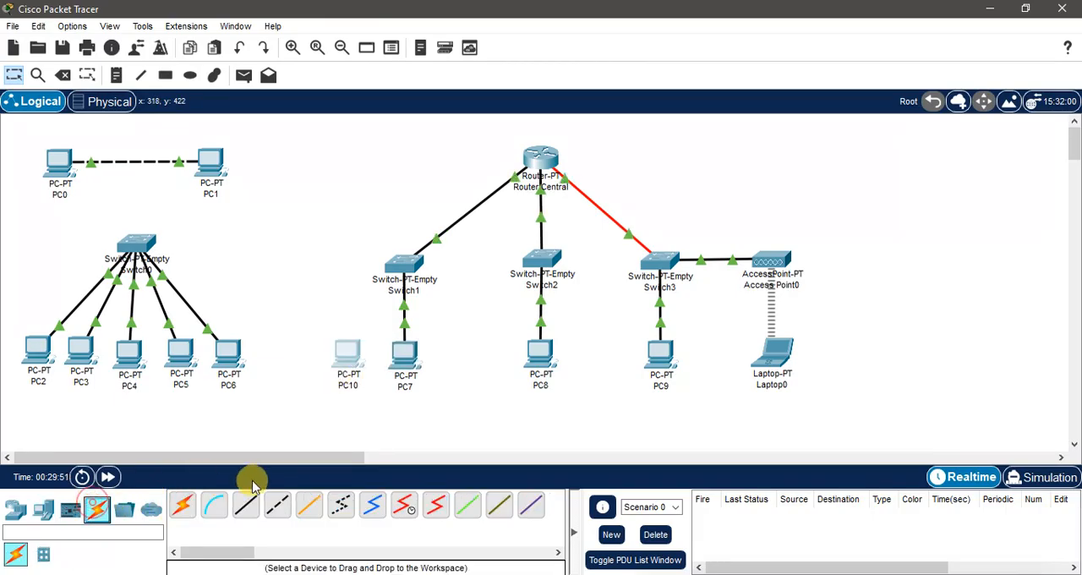
left_click(245, 505)
left_click(348, 350)
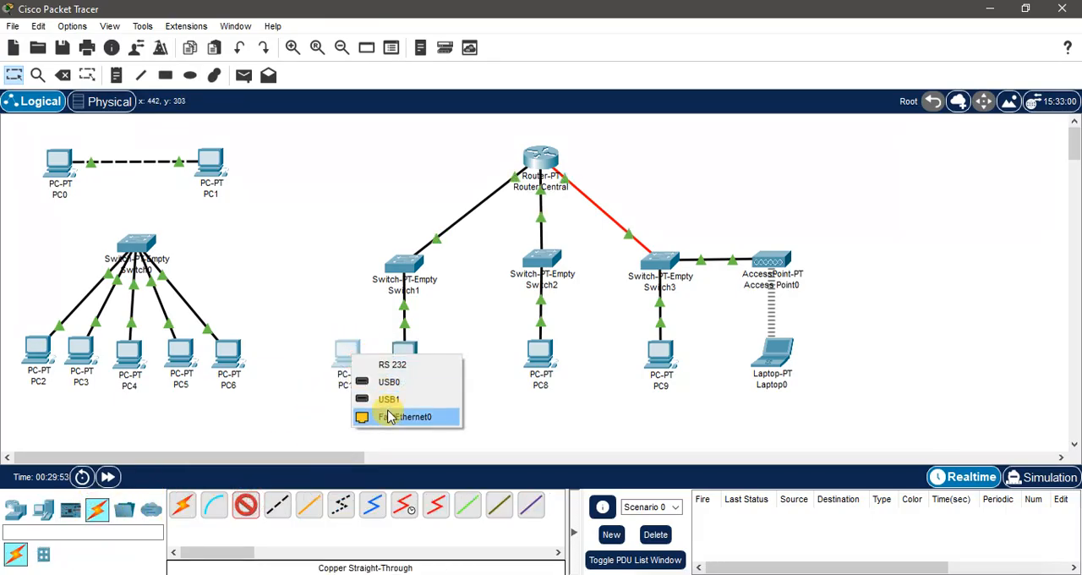
left_click(386, 415)
left_click(402, 267)
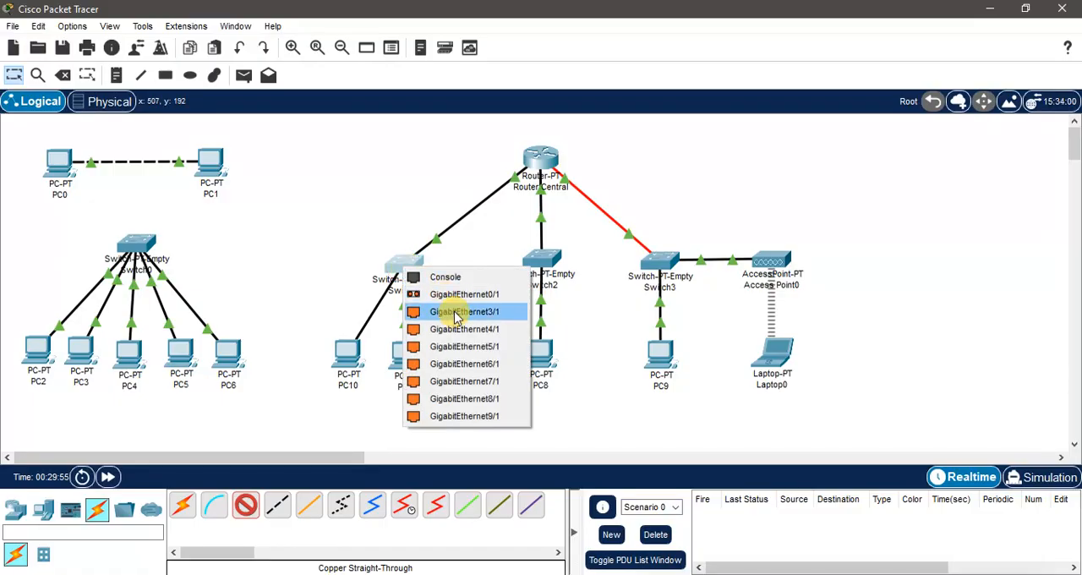
left_click(480, 413)
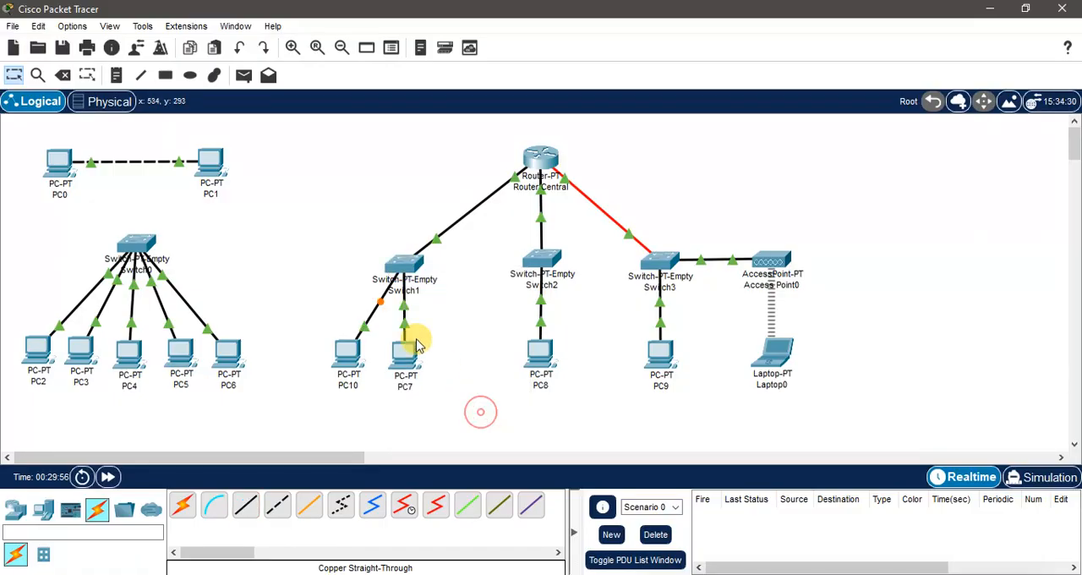
left_click(351, 355)
left_click_drag(469, 41, 702, 49)
left_click(672, 73)
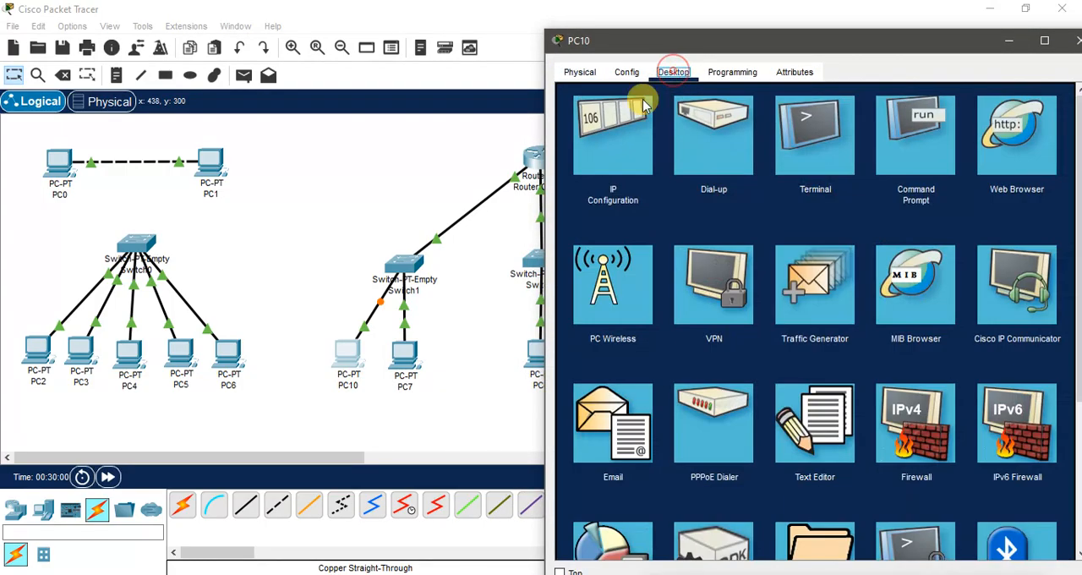
left_click(605, 138)
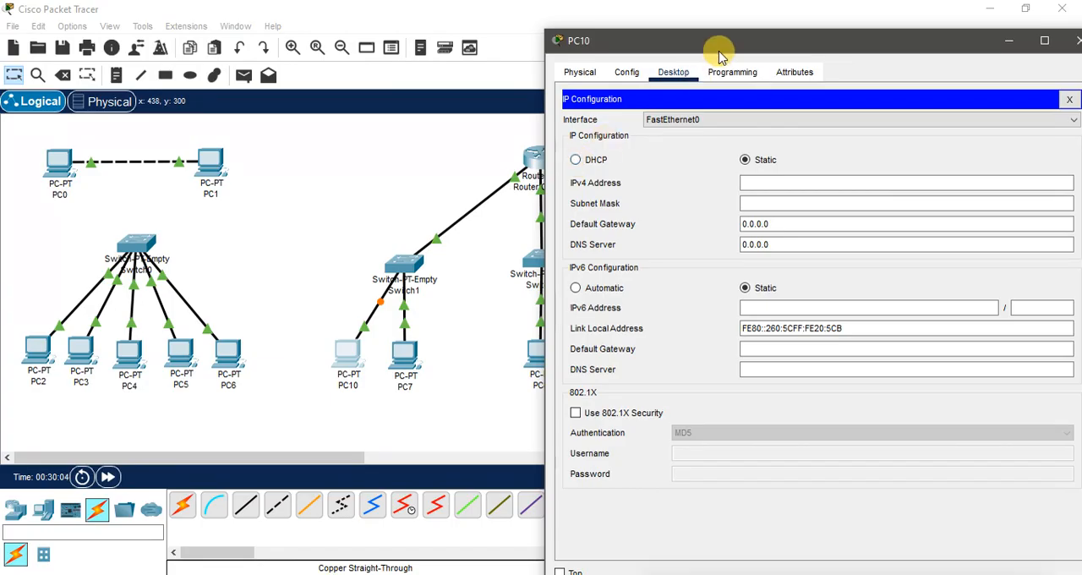
left_click_drag(719, 42, 700, 40)
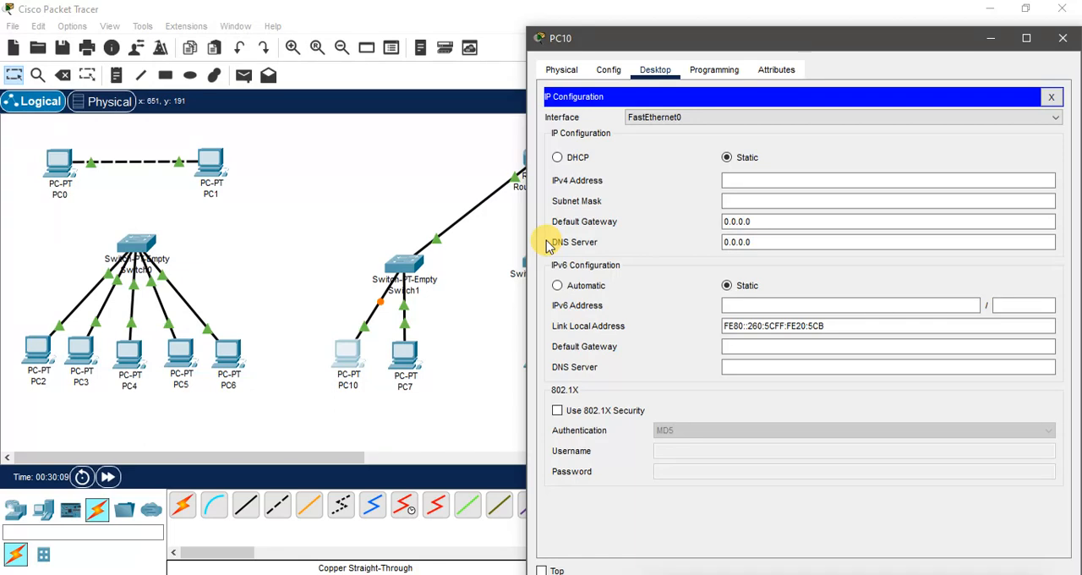
left_click_drag(755, 37, 646, 36)
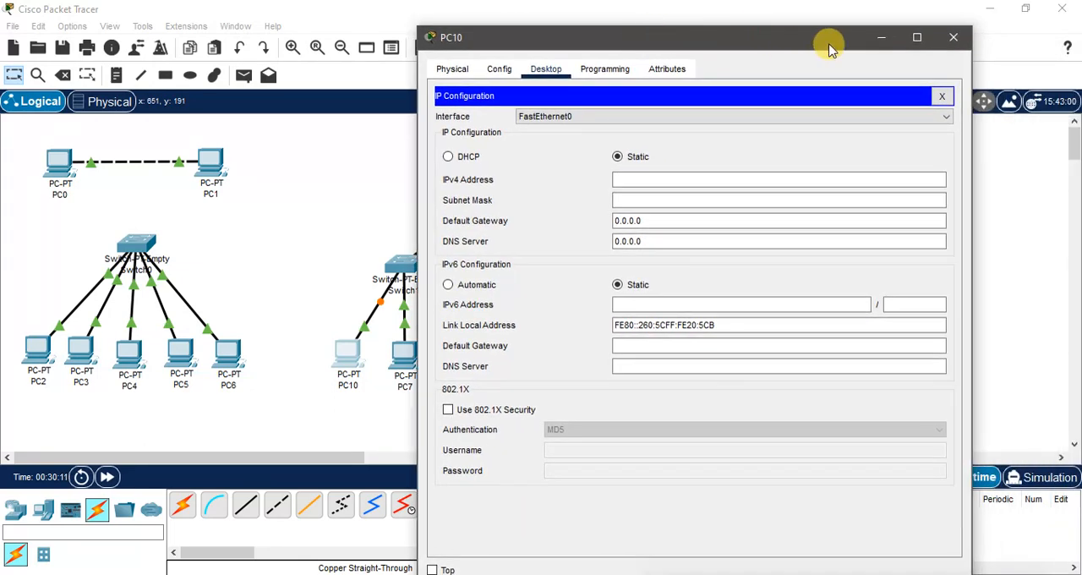
left_click(955, 40)
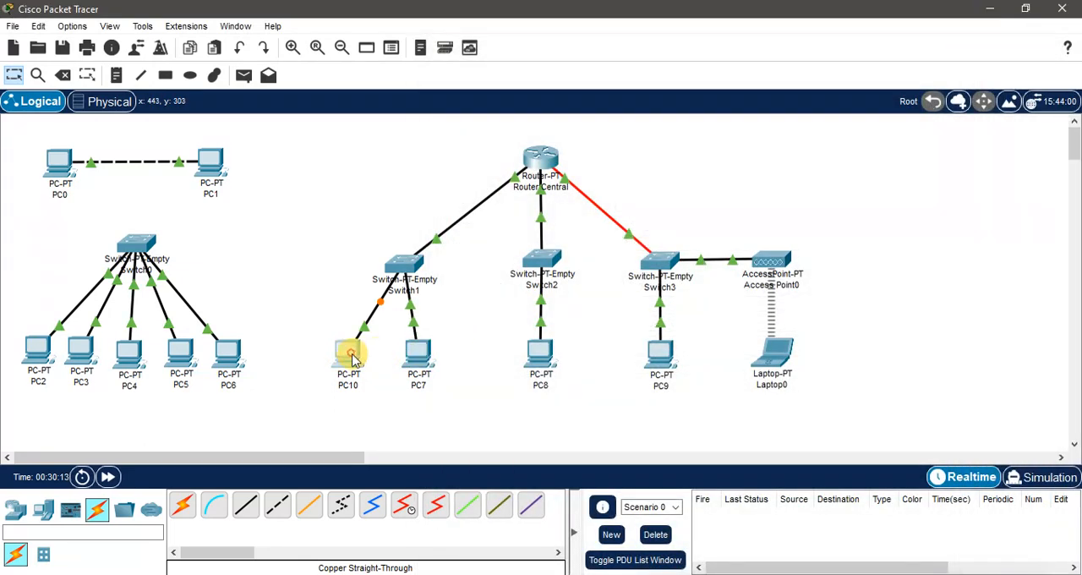
Step: Reposition PC10 and PC7 so that they sit evenly spaced beneath Switch1
left_click_drag(354, 360, 367, 359)
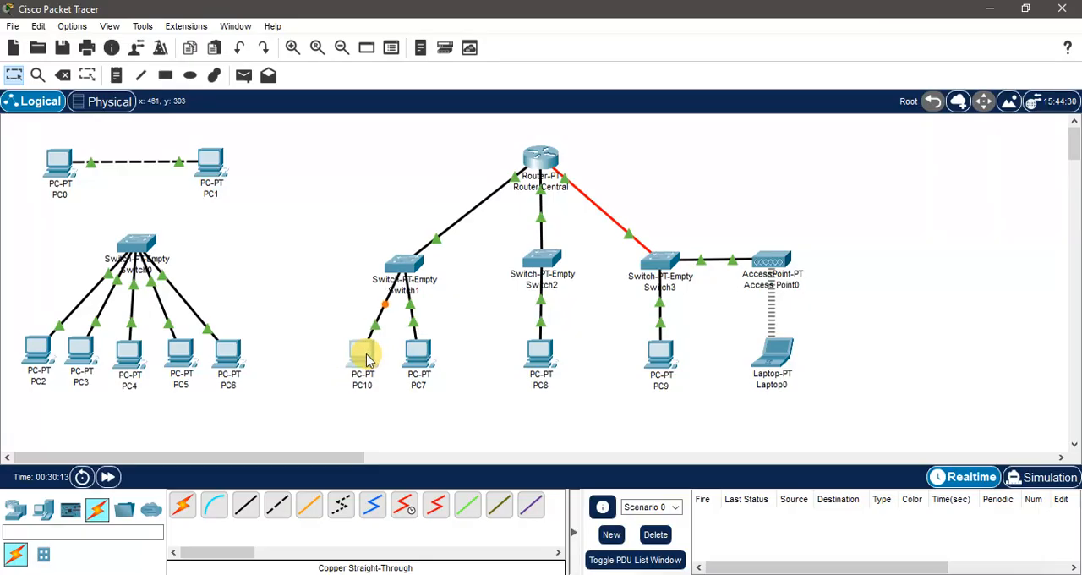
Step: Switch PC8's IPv4 configuration from static to DHCP, check the assigned address and close PC8
left_click(542, 355)
left_click(442, 89)
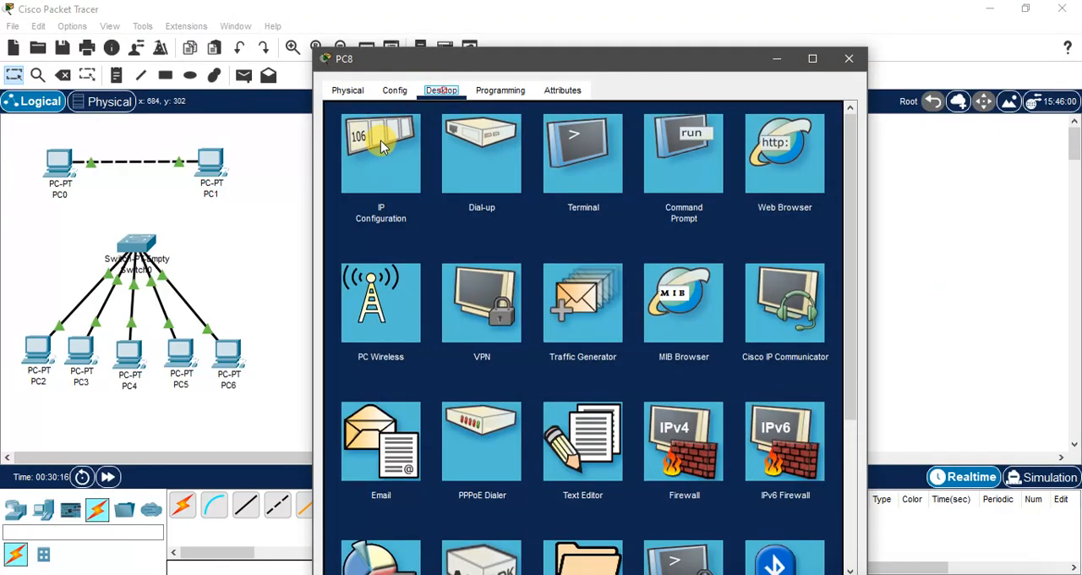
left_click(380, 157)
left_click(348, 178)
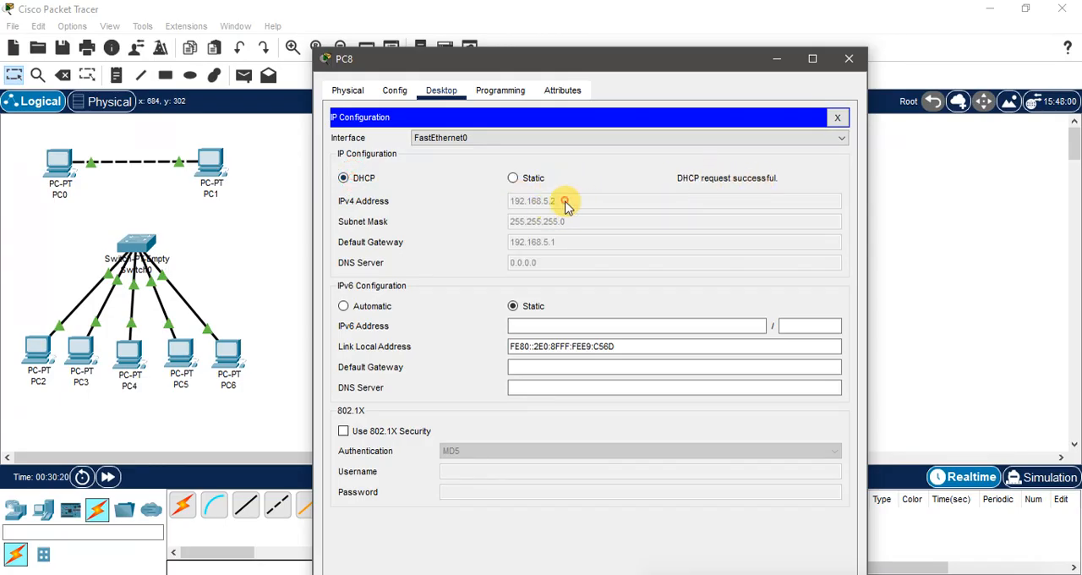
left_click(849, 58)
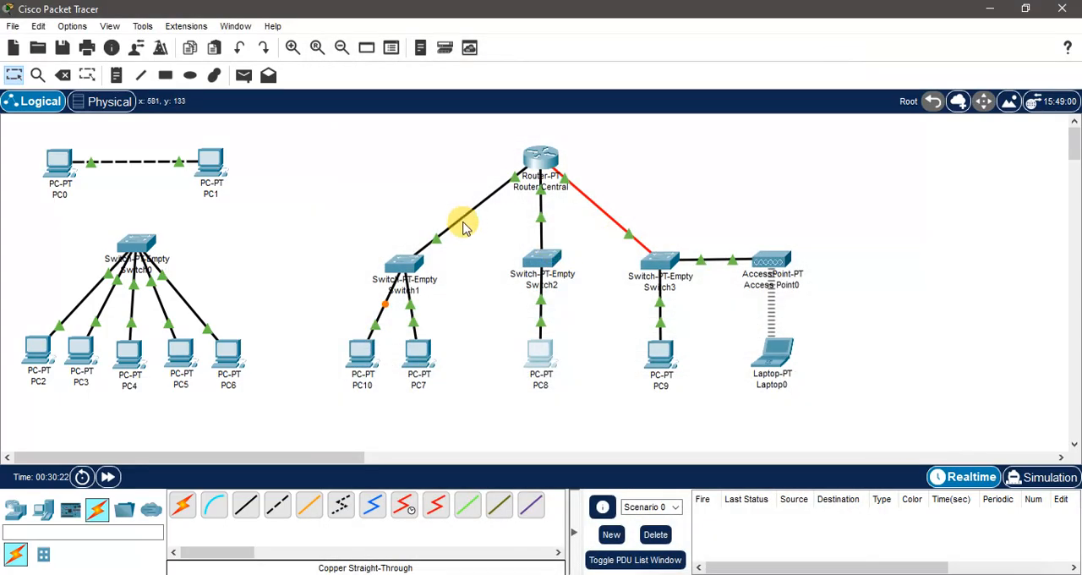
Step: Switch PC9's IPv4 configuration from static to DHCP, check the assigned address and close PC9
left_click(663, 350)
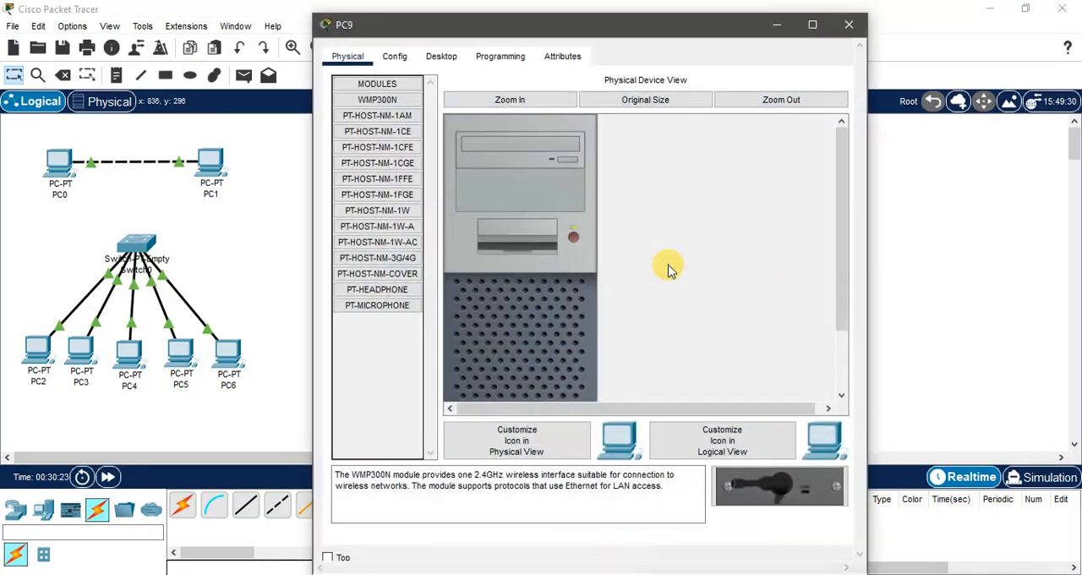
left_click(441, 57)
left_click(388, 108)
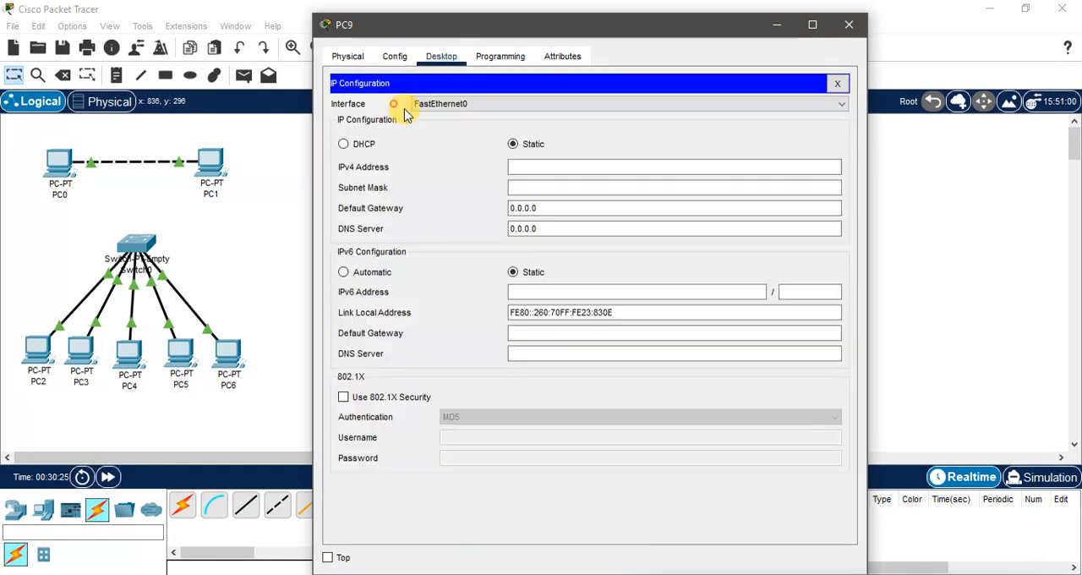
left_click(345, 145)
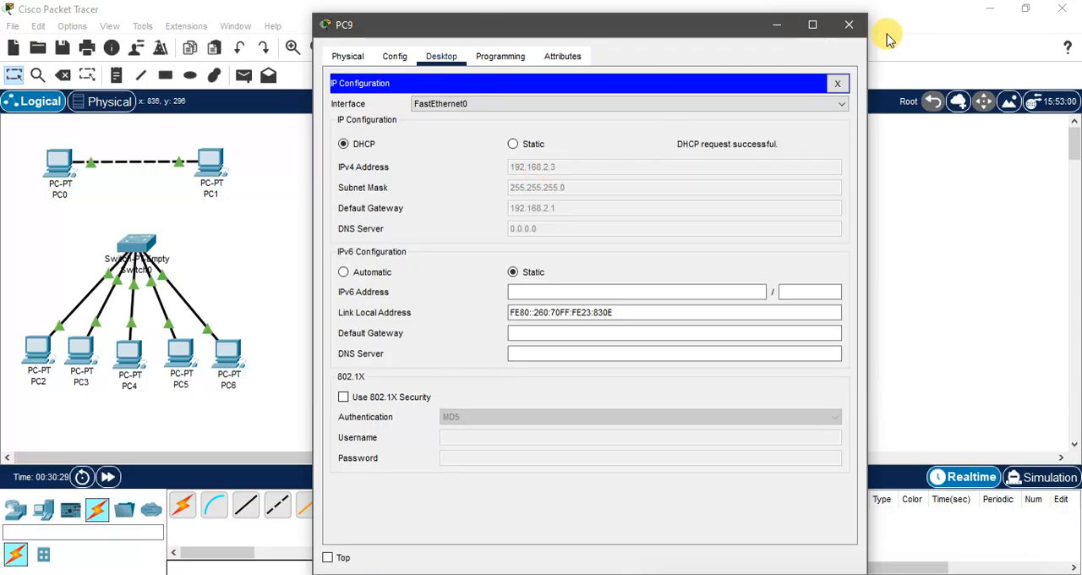
left_click(848, 25)
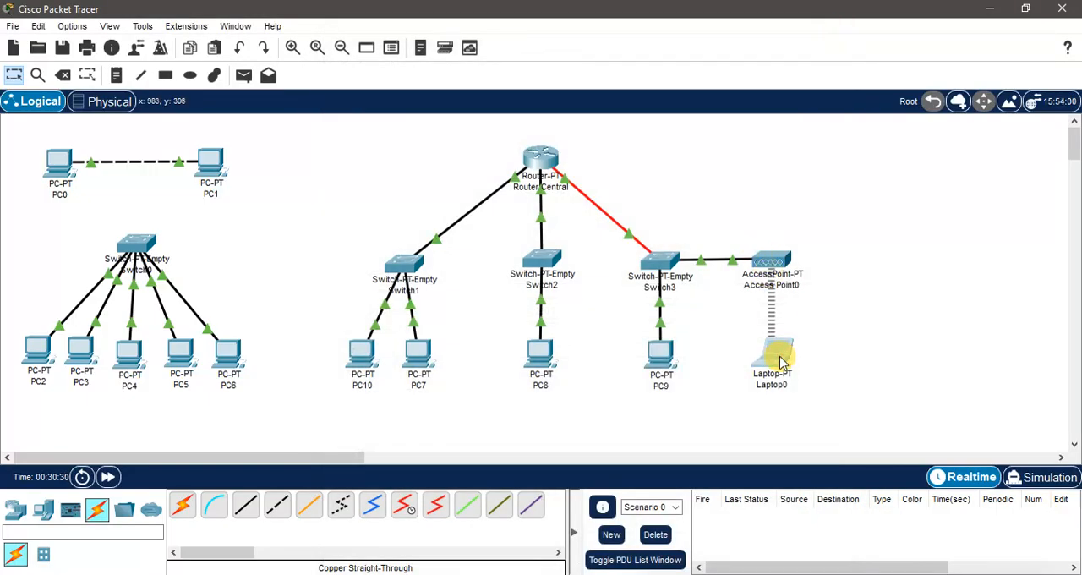
Step: Check the IP configuration that Laptop0's wireless interface received through DHCP and close the laptop
left_click(781, 362)
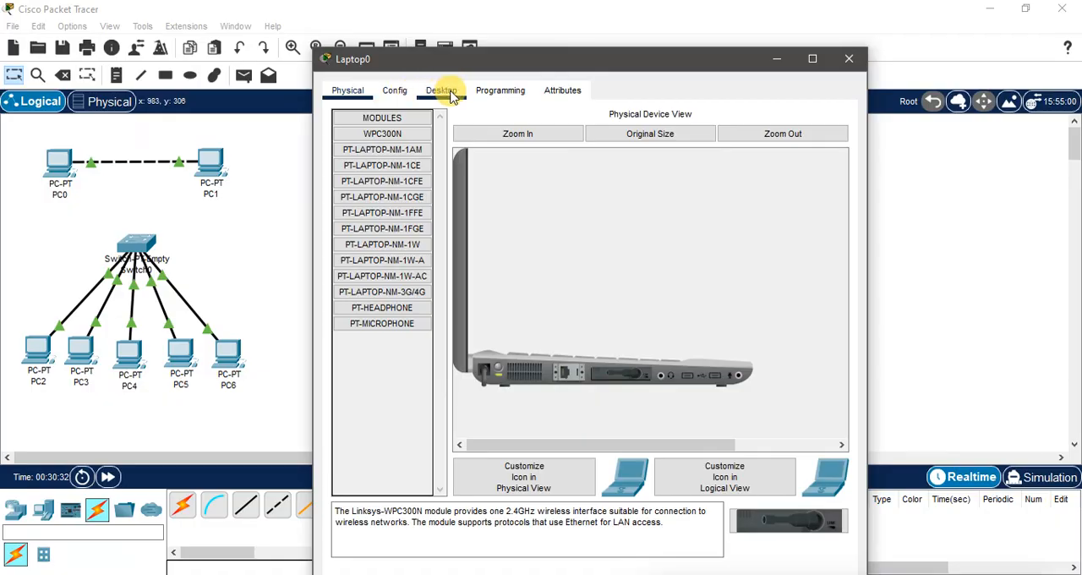
left_click(441, 91)
left_click(380, 148)
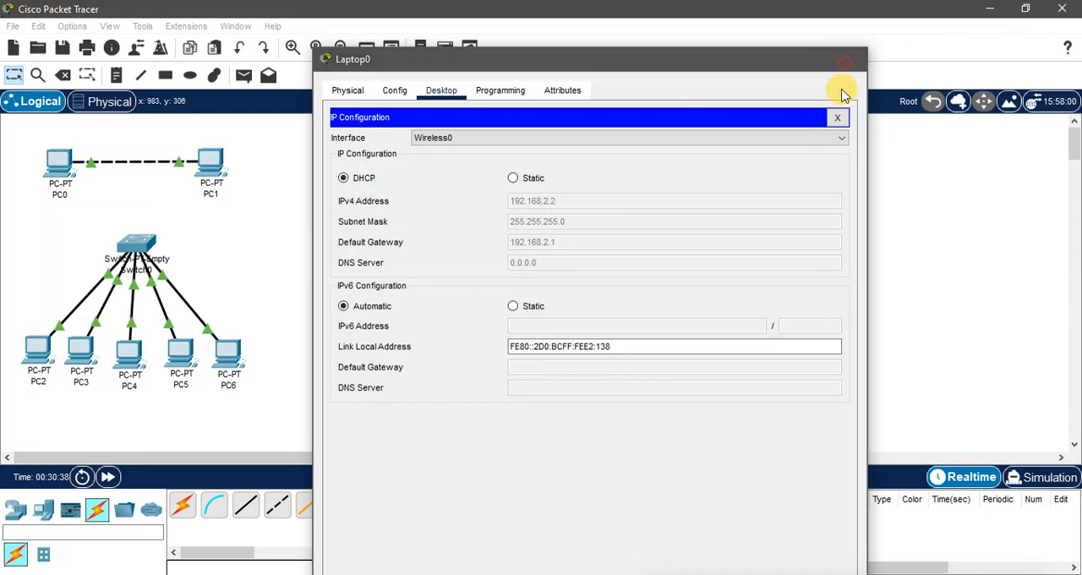
left_click(848, 58)
Step: Add a second laptop to the workspace near Access Point0, slightly above and beside Laptop0
left_click(43, 508)
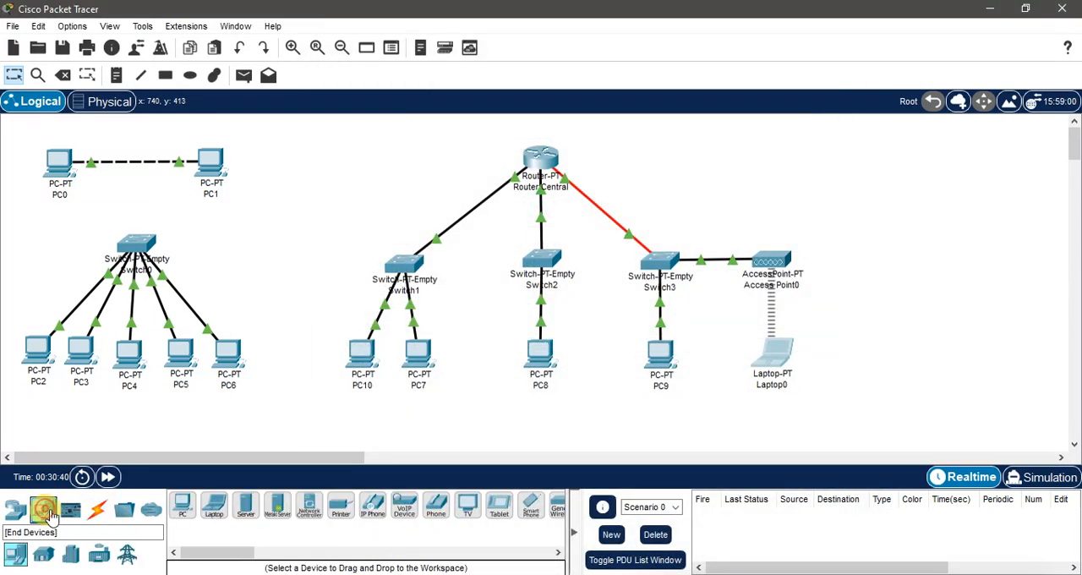
left_click(214, 505)
left_click(854, 263)
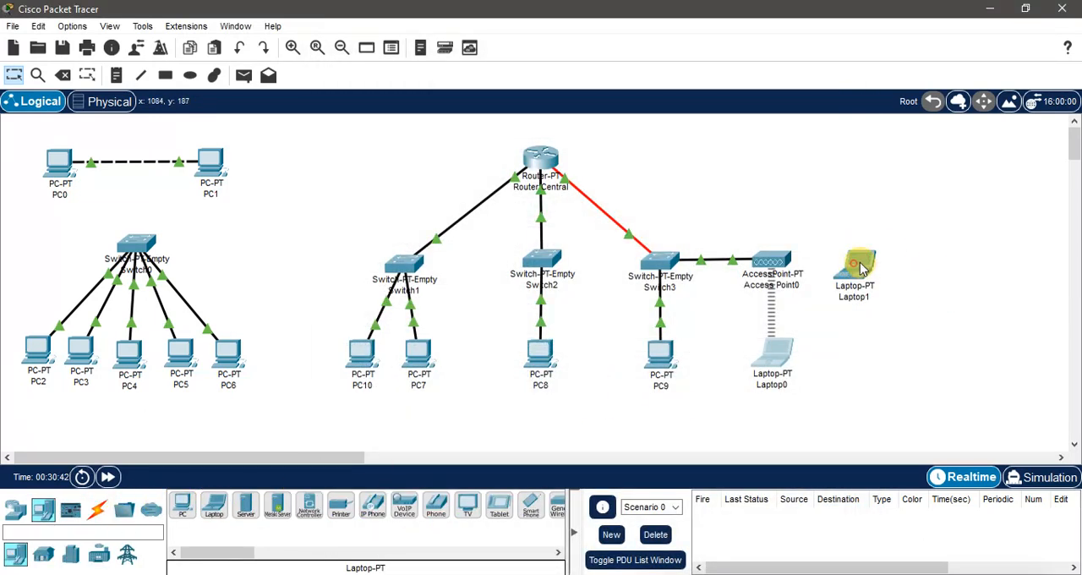
left_click_drag(856, 264, 844, 314)
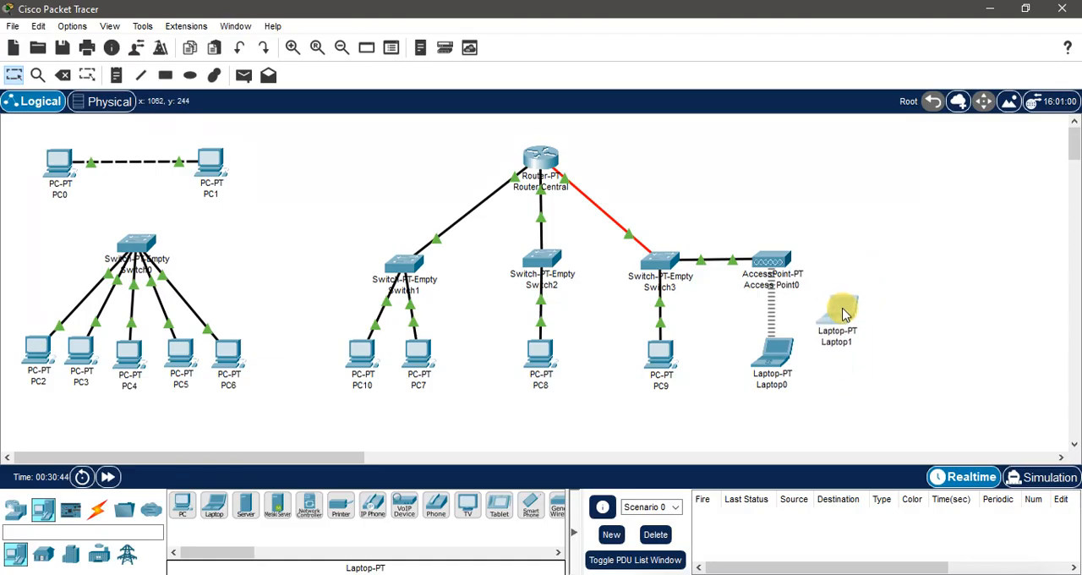
Step: Power off Laptop1, replace its Ethernet module with the WPC300N wireless module and power it back on
left_click(850, 318)
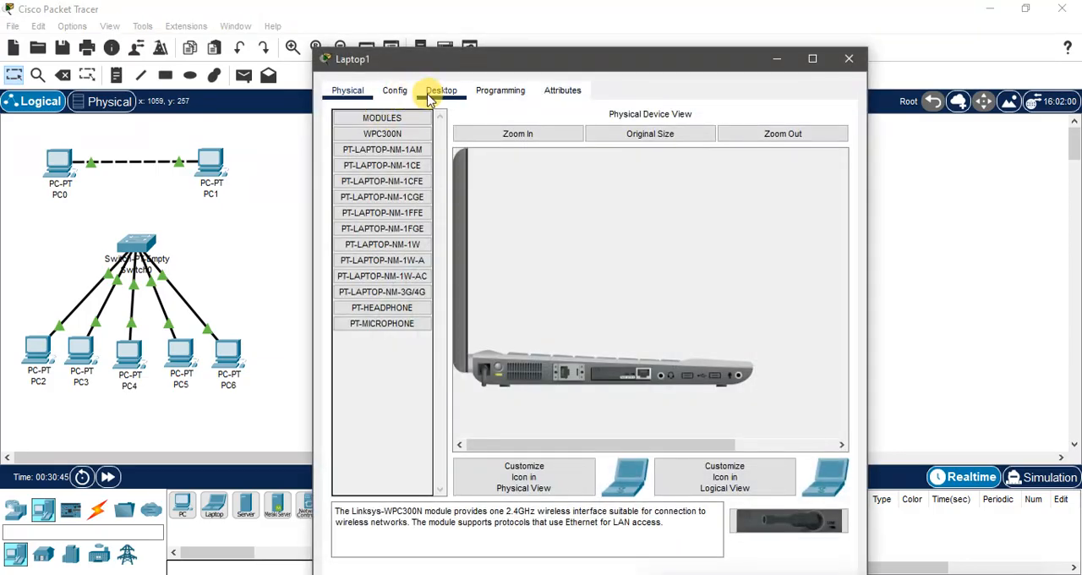
left_click(495, 368)
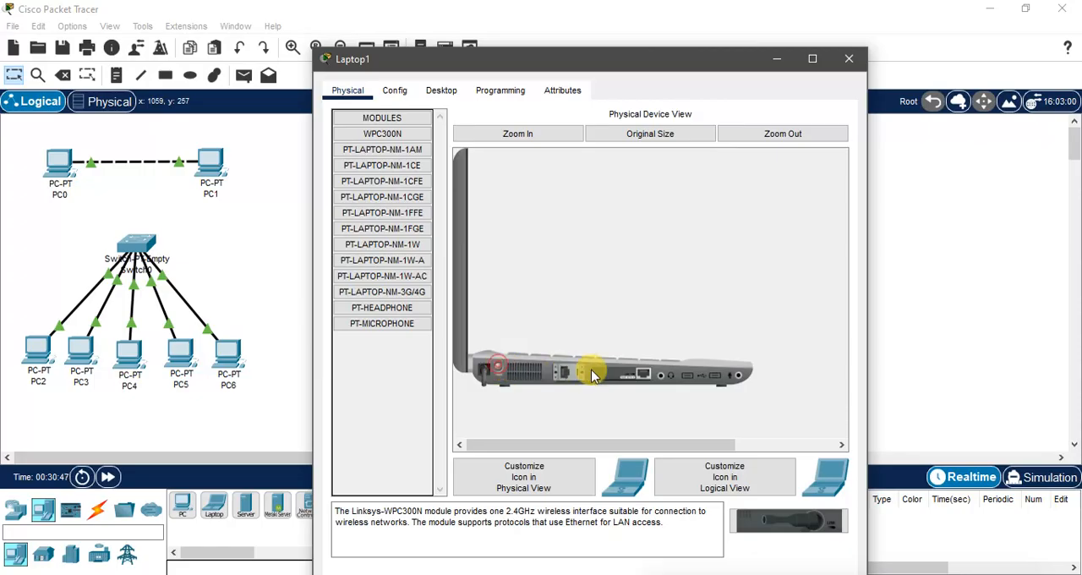
left_click_drag(626, 372, 376, 180)
left_click_drag(382, 133, 619, 377)
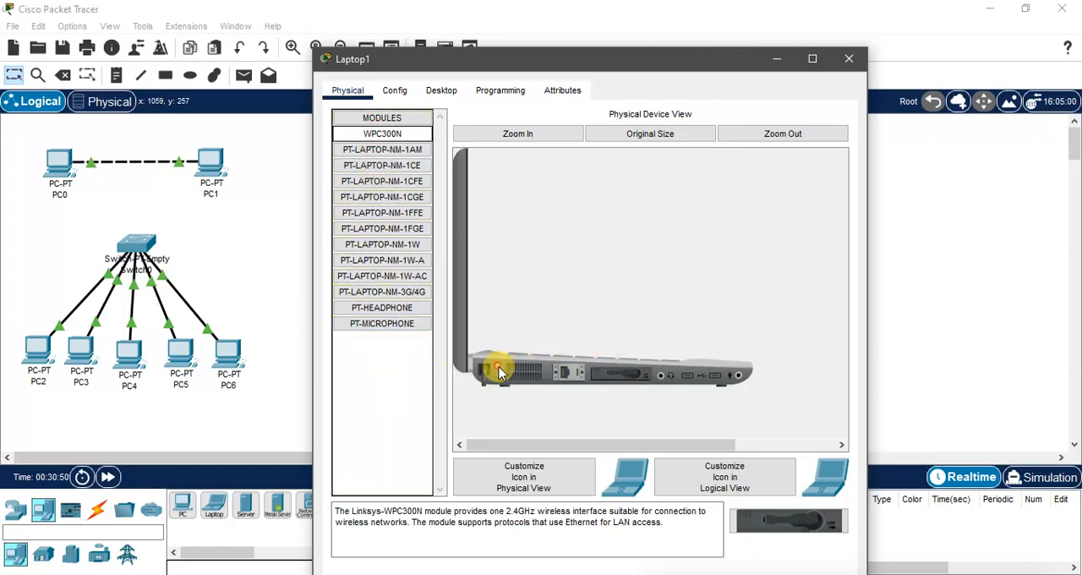
left_click(849, 59)
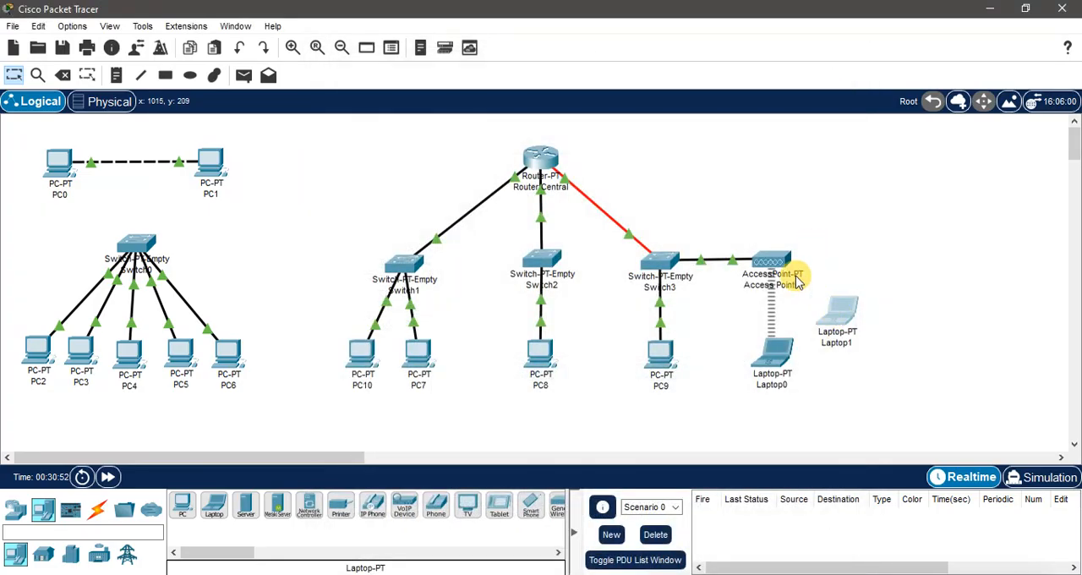
Step: Check the DHCP address assigned to Laptop1's wireless interface and close the laptop
left_click(837, 311)
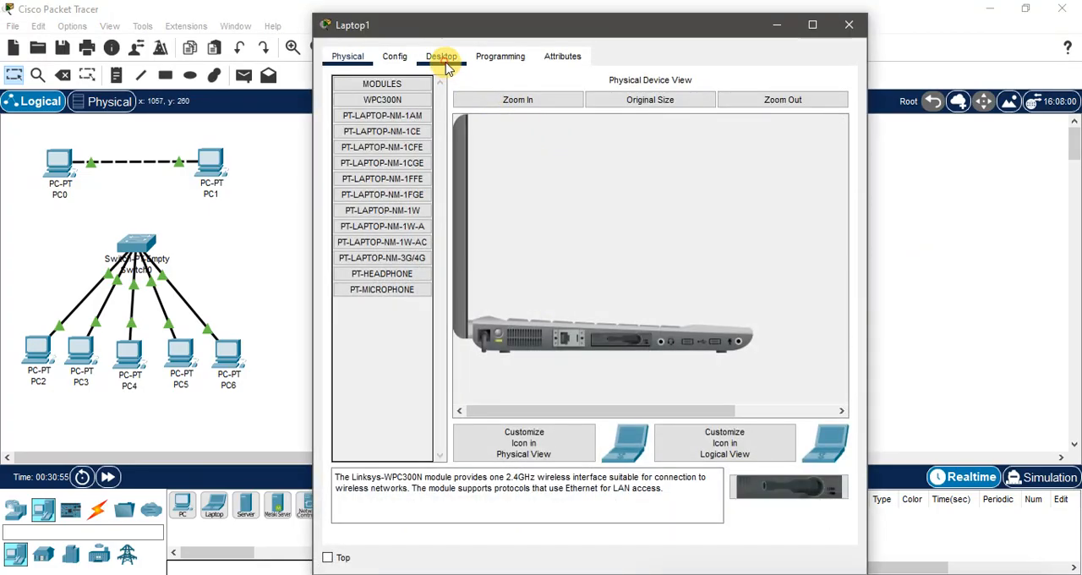
left_click(441, 56)
left_click(365, 100)
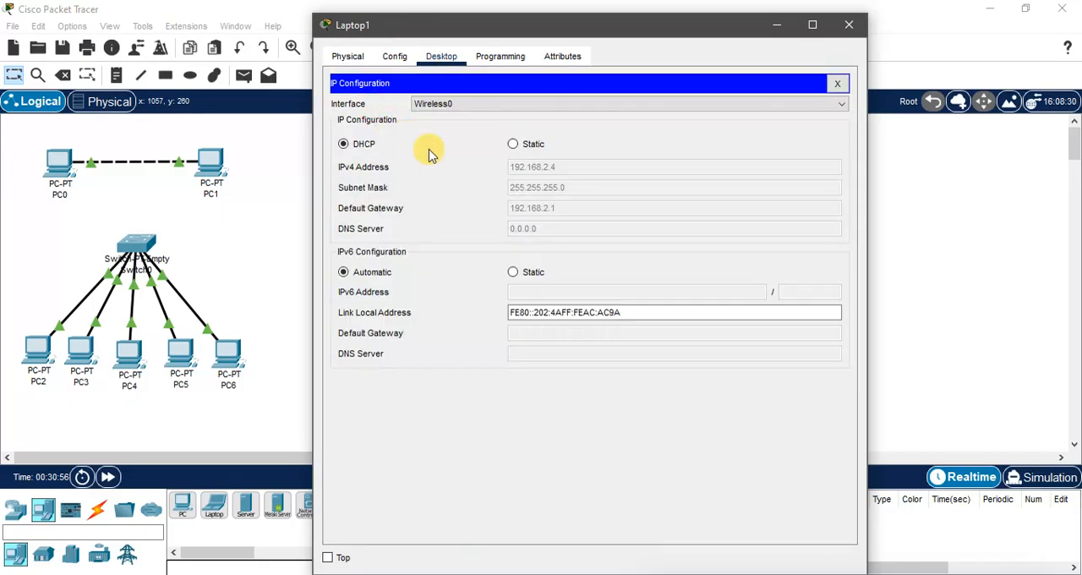
left_click(849, 24)
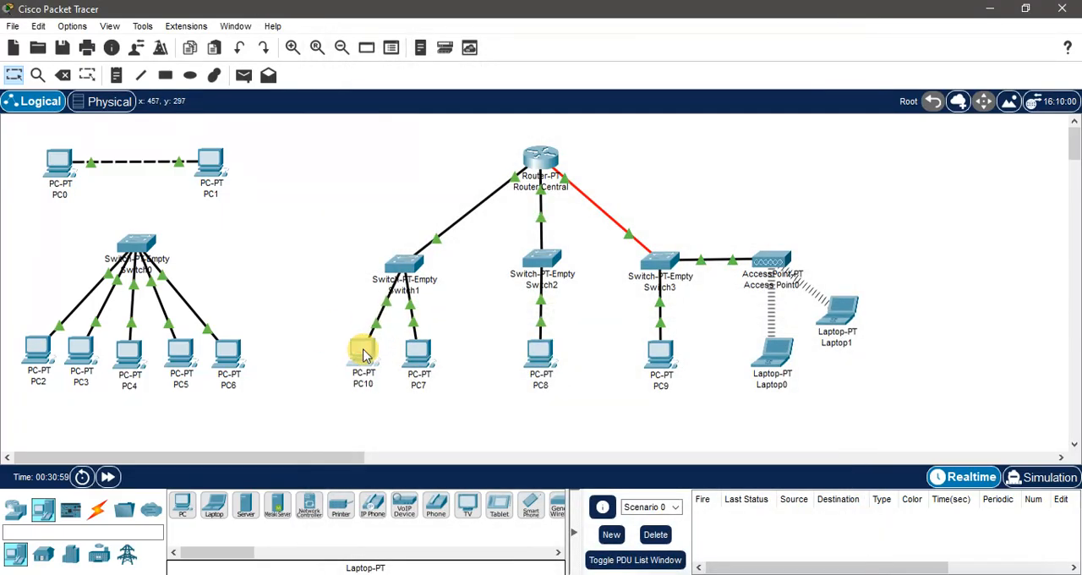
Step: Switch PC10's IPv4 configuration from static to DHCP, and nudge PC10 and PC7 into even positions beneath Switch1
left_click_drag(364, 354, 370, 355)
left_click(367, 355)
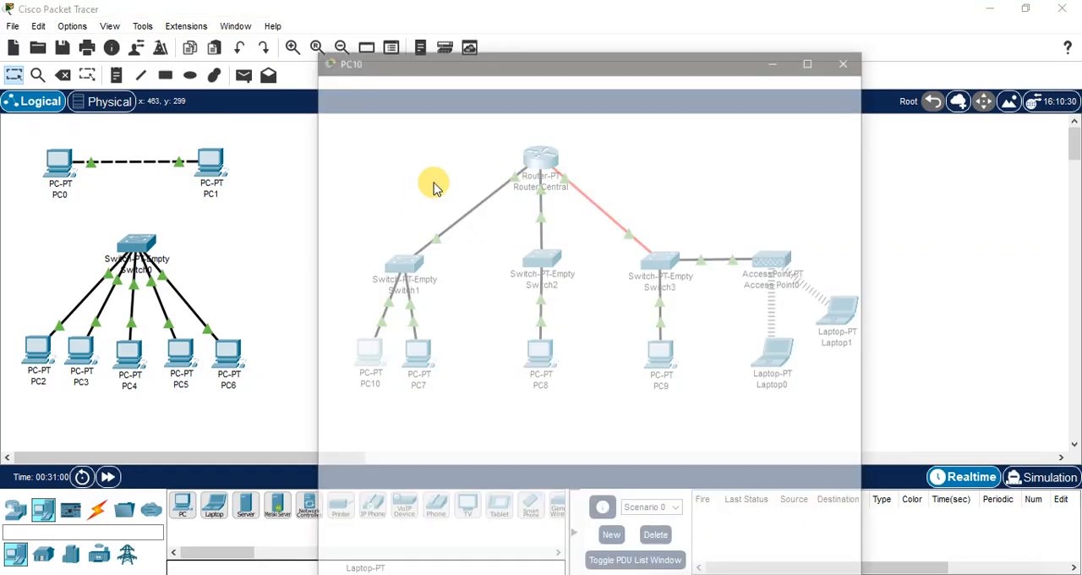
left_click(457, 60)
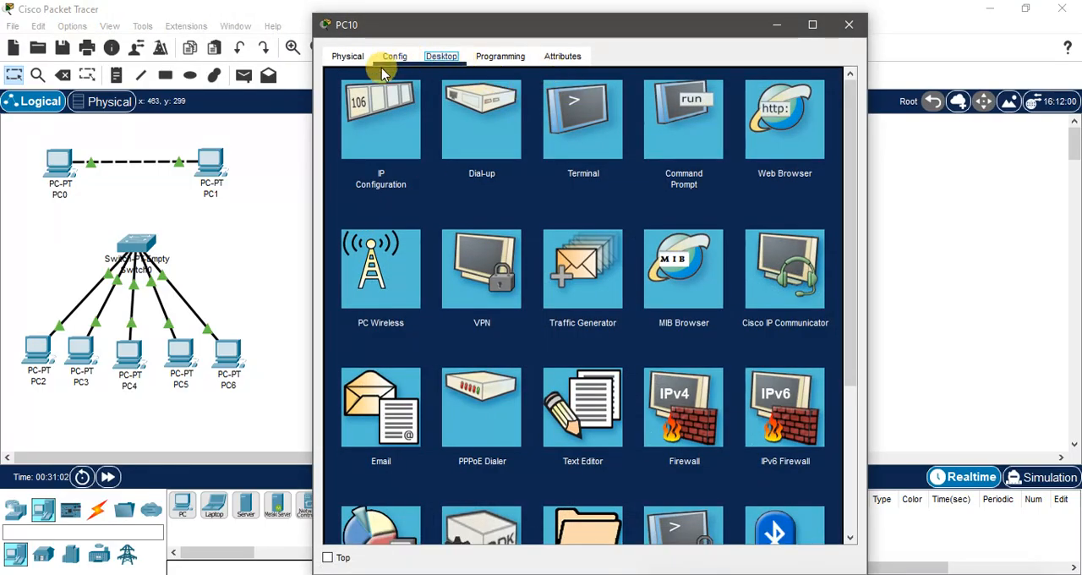
left_click(380, 118)
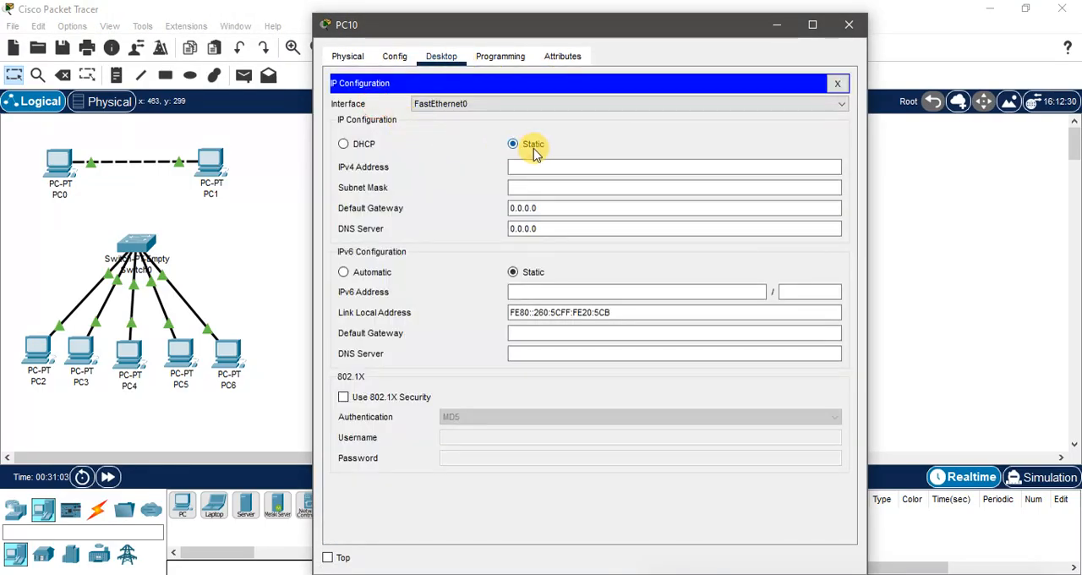
left_click(345, 144)
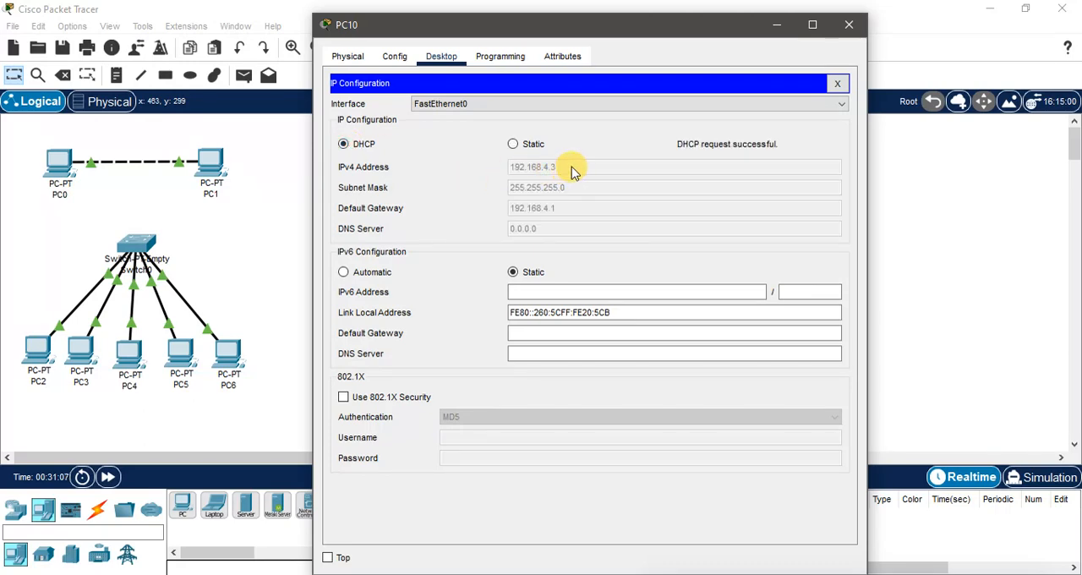
left_click(847, 24)
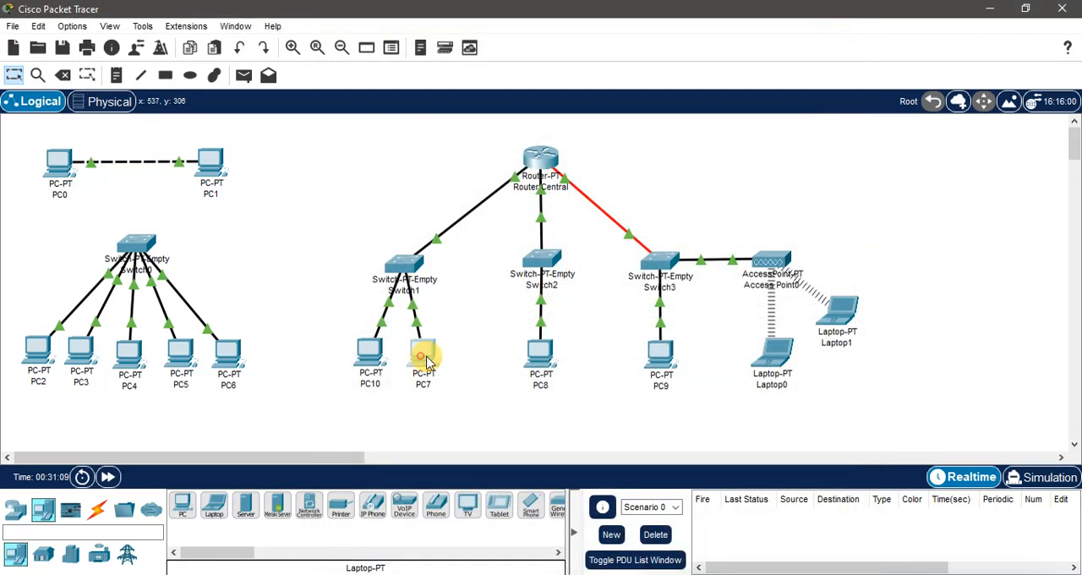
left_click_drag(367, 350, 375, 354)
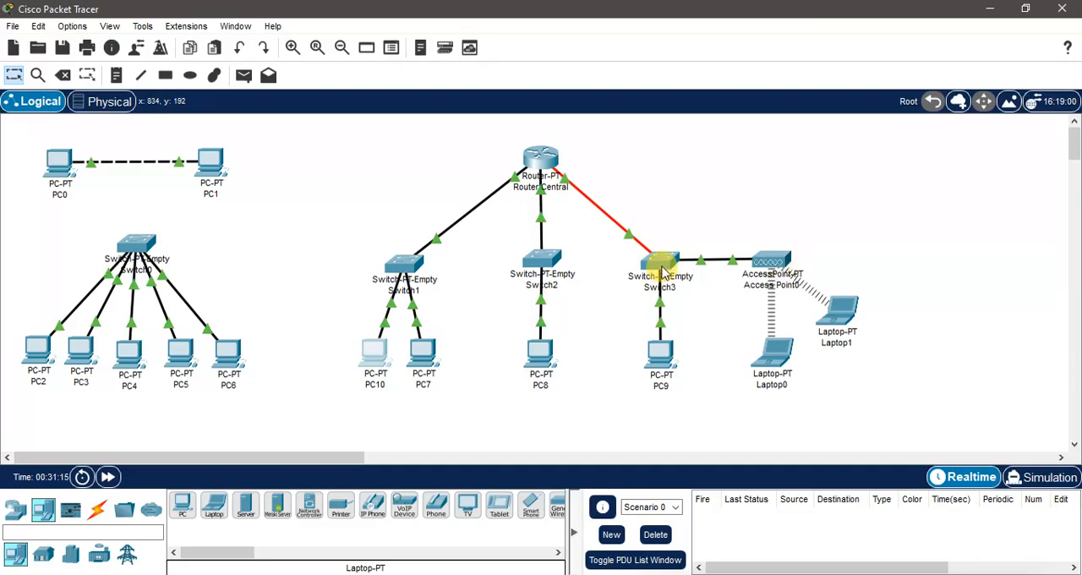
Step: Compare the IPv4 addresses assigned to Laptop1 and PC10 in their IP configurations
mouse_move(665, 272)
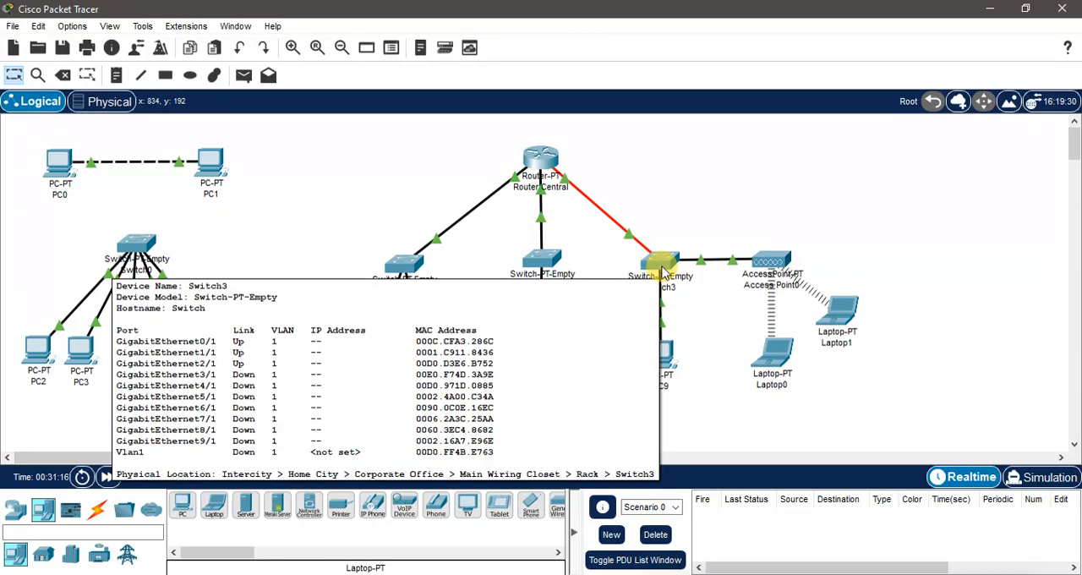
left_click(835, 313)
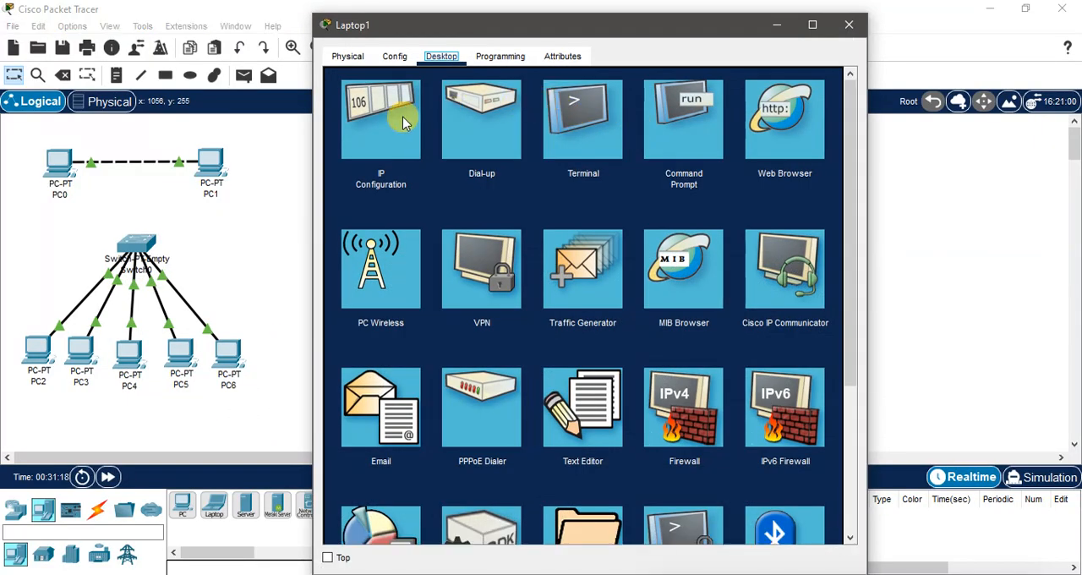
left_click(403, 118)
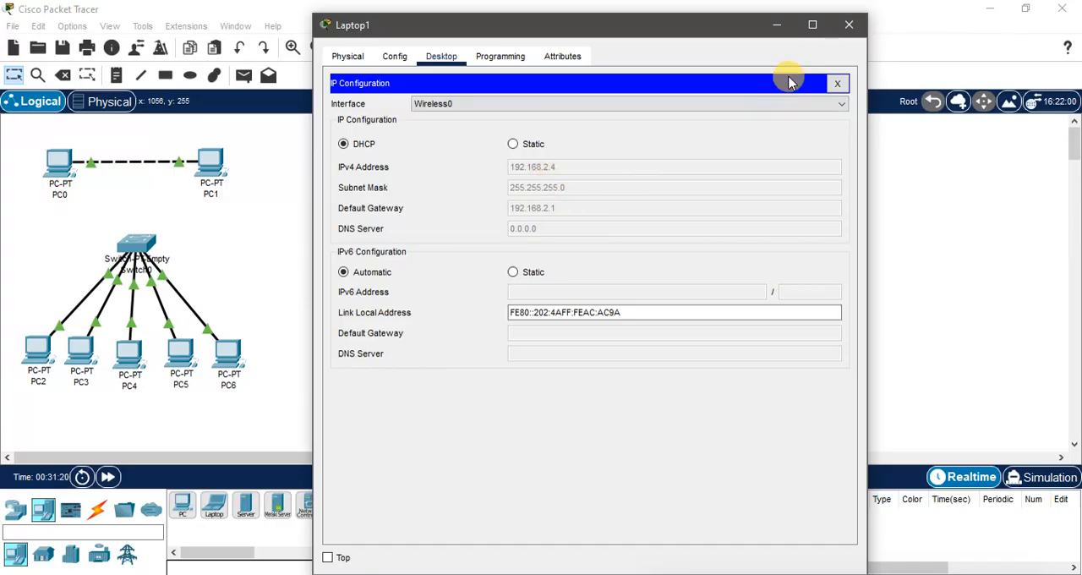
left_click(849, 25)
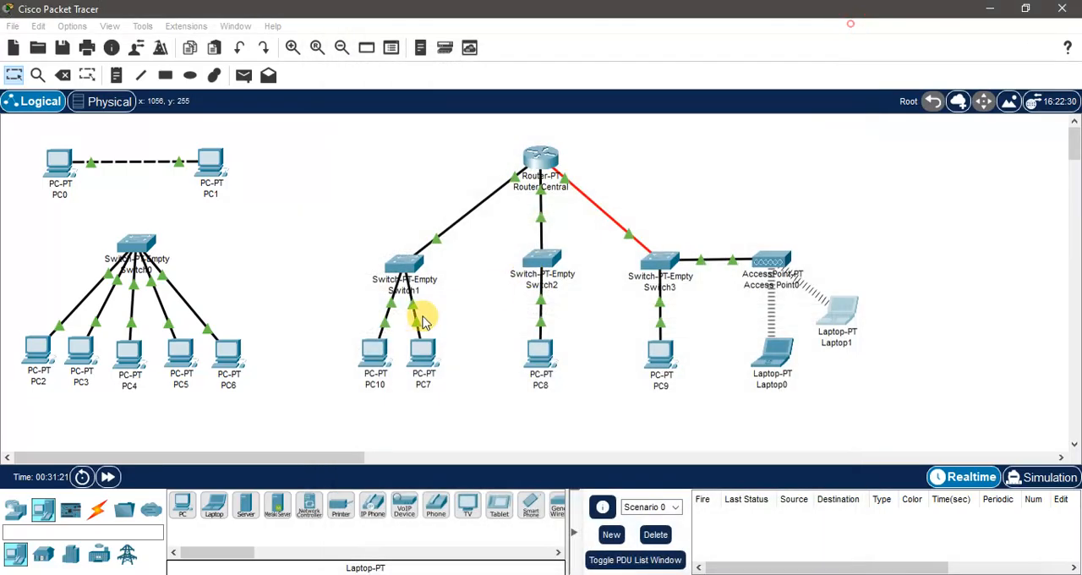
left_click(371, 358)
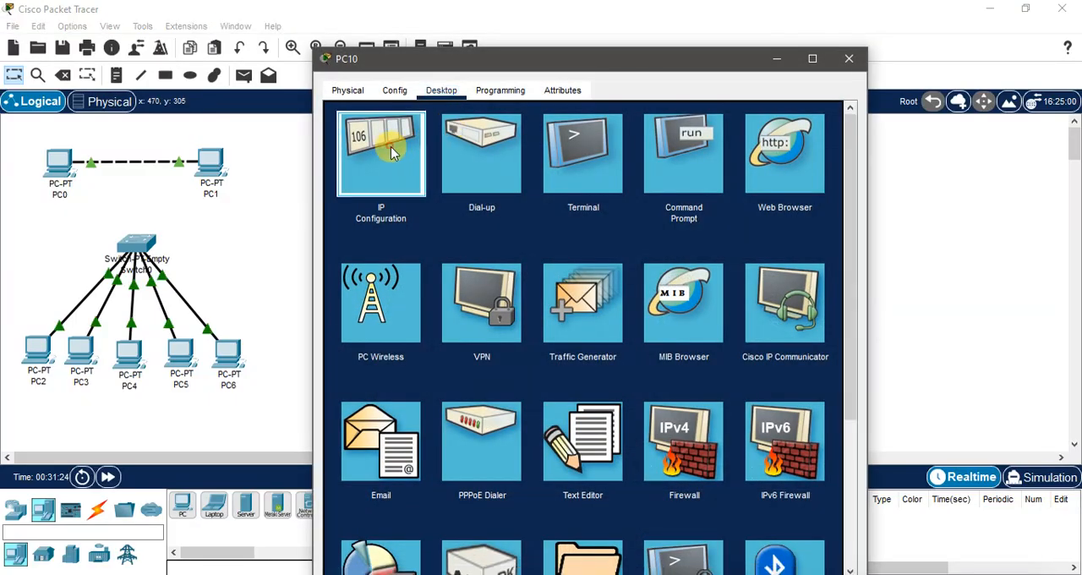
left_click(389, 148)
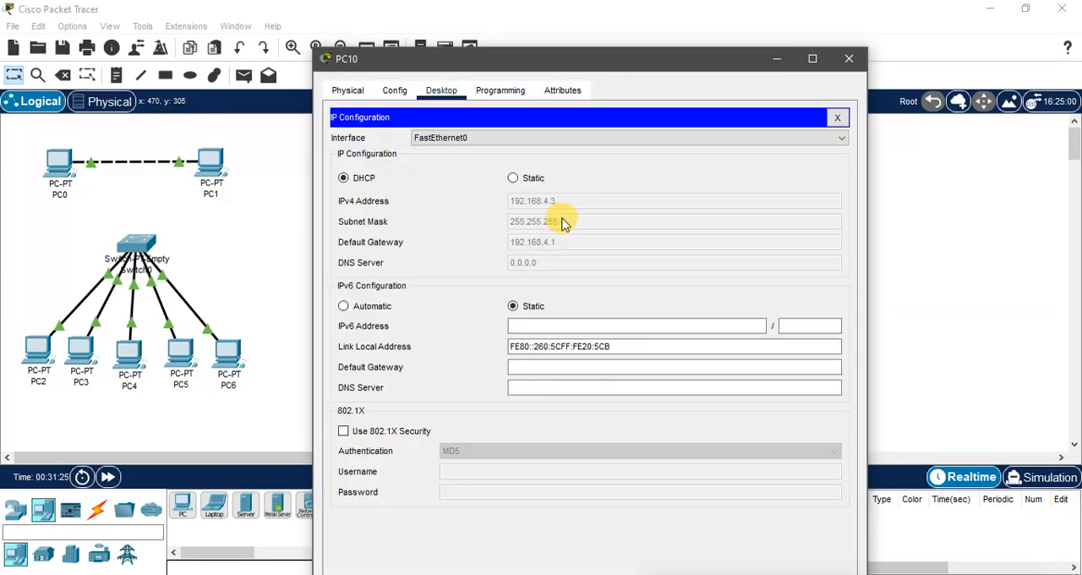
left_click(849, 59)
Step: Ping PC10 at 192.168.4.3 from Laptop1's command prompt to test communication between the two networks
left_click(841, 325)
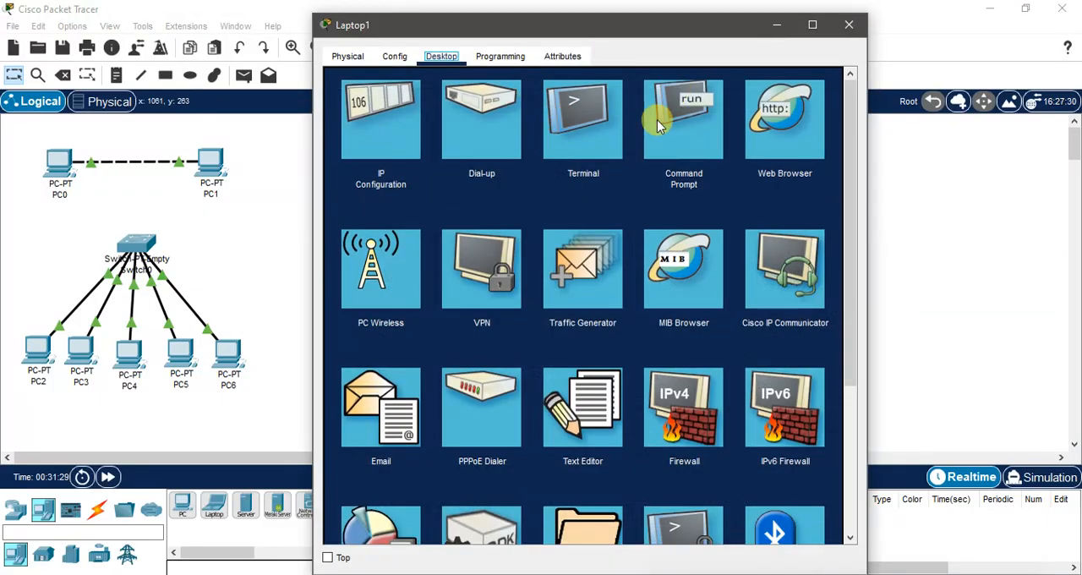
left_click(664, 122)
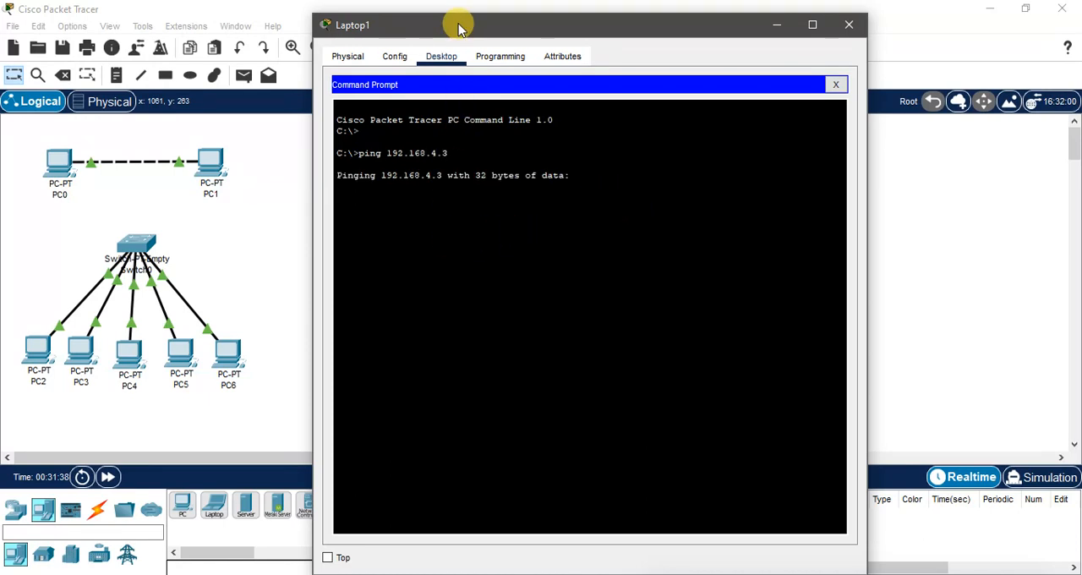
left_click_drag(461, 28, 526, 25)
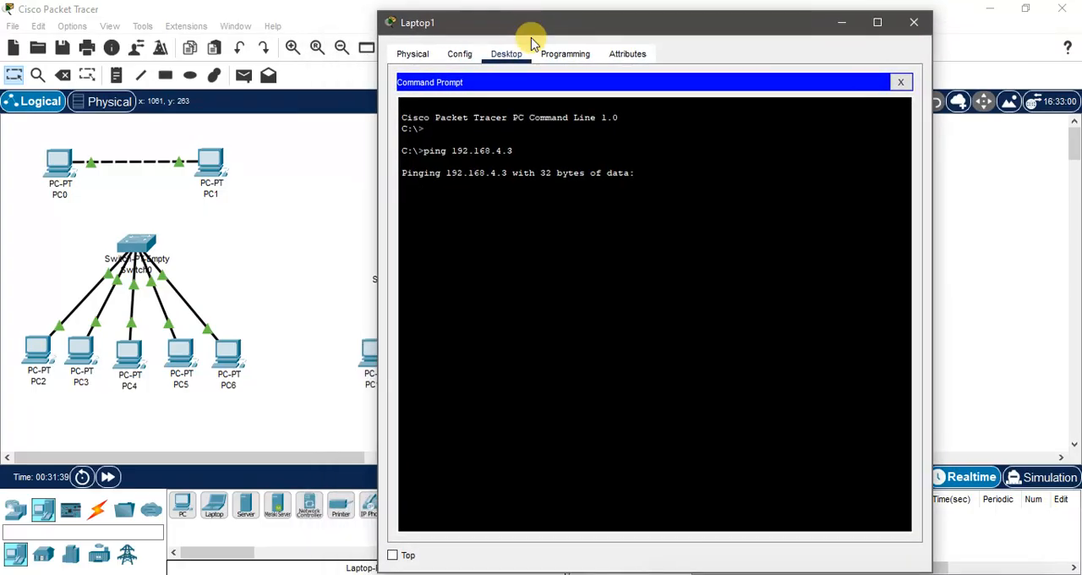
left_click(610, 165)
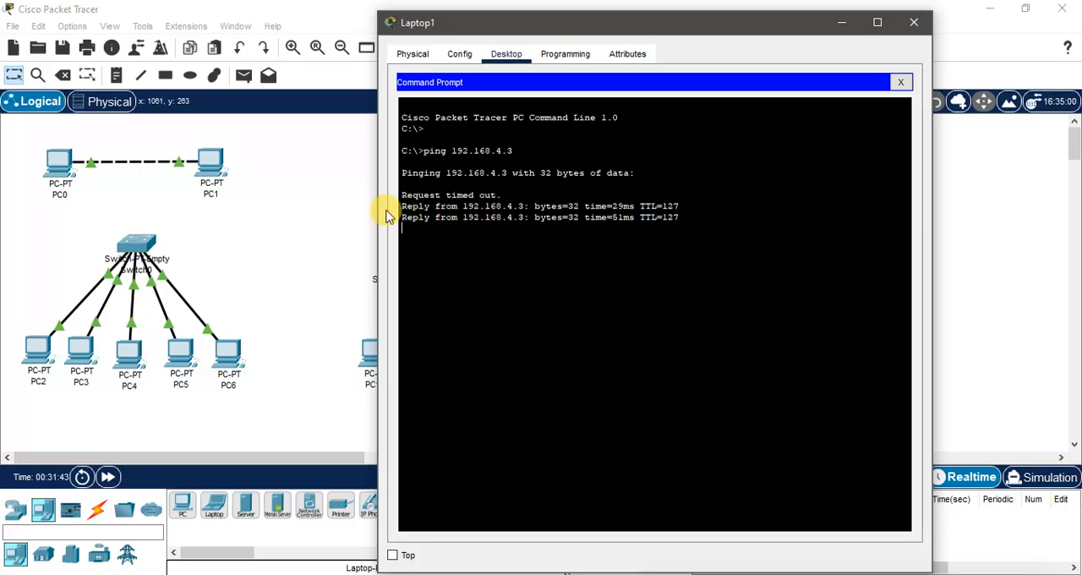
Step: Examine the ping replies from PC10's address in Laptop1's command prompt, and close the laptop's window
left_click_drag(398, 202, 511, 200)
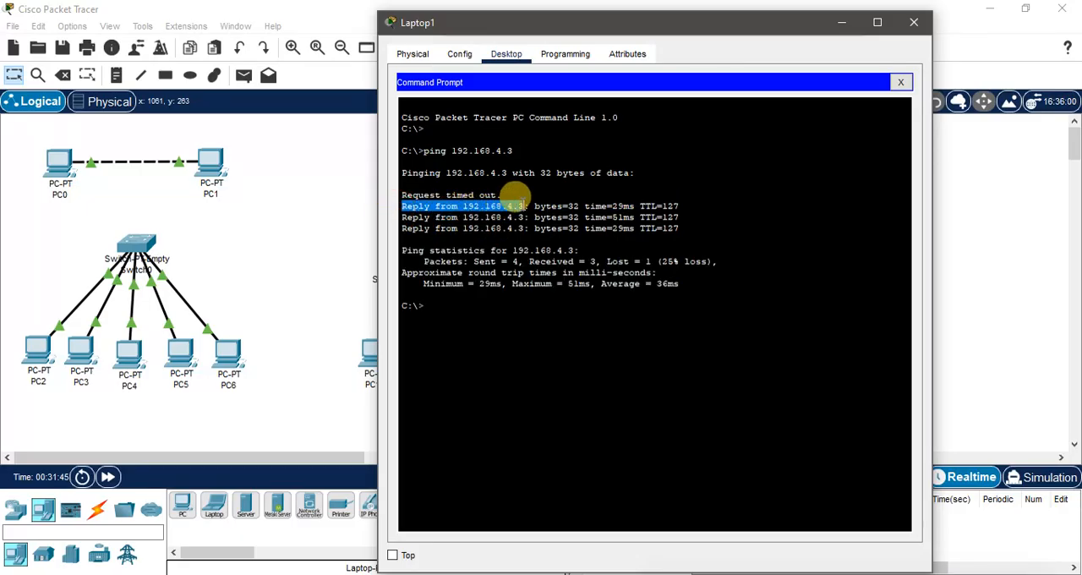
left_click(474, 203)
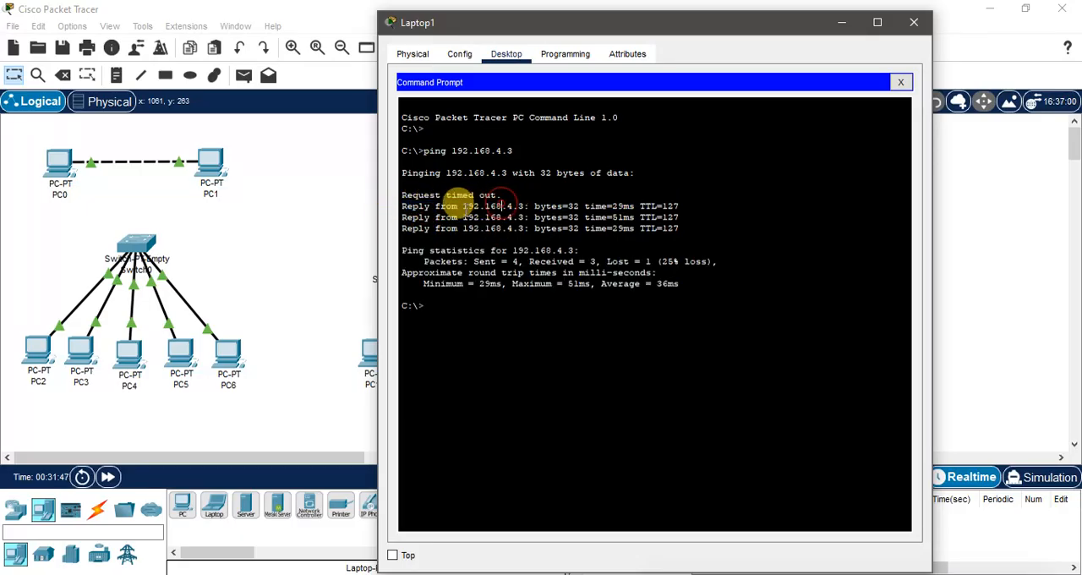
left_click_drag(464, 205, 516, 203)
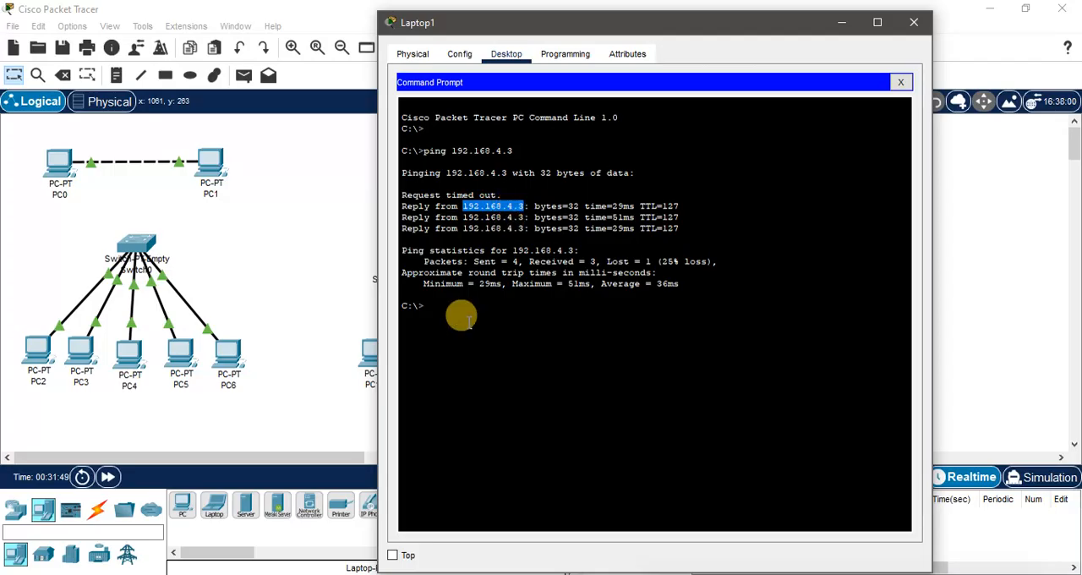
left_click(459, 314)
left_click(914, 23)
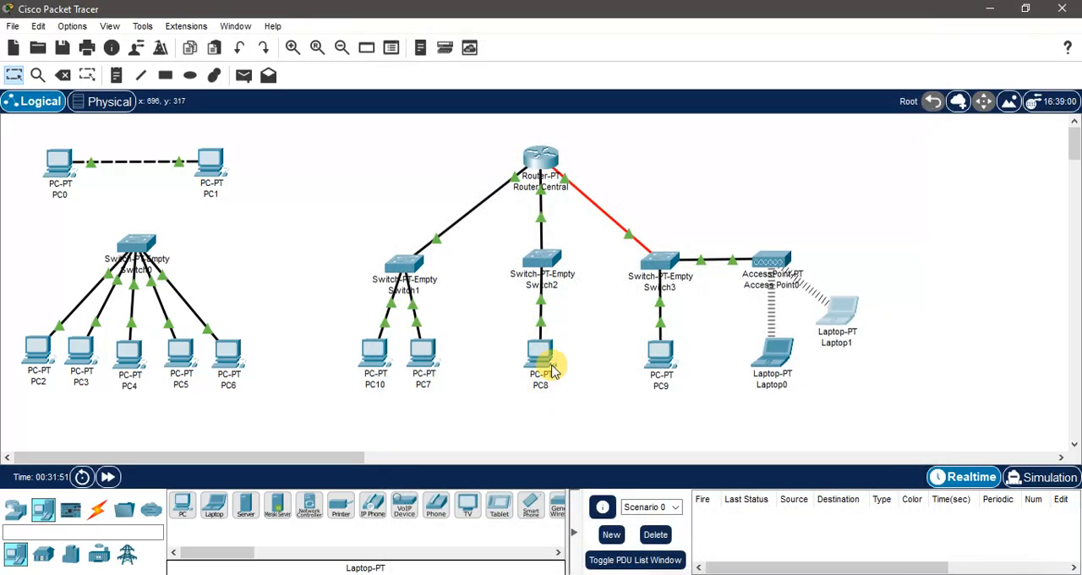
Step: Check the IPv4 address in PC8's IP configuration and close the PC's window
left_click(542, 361)
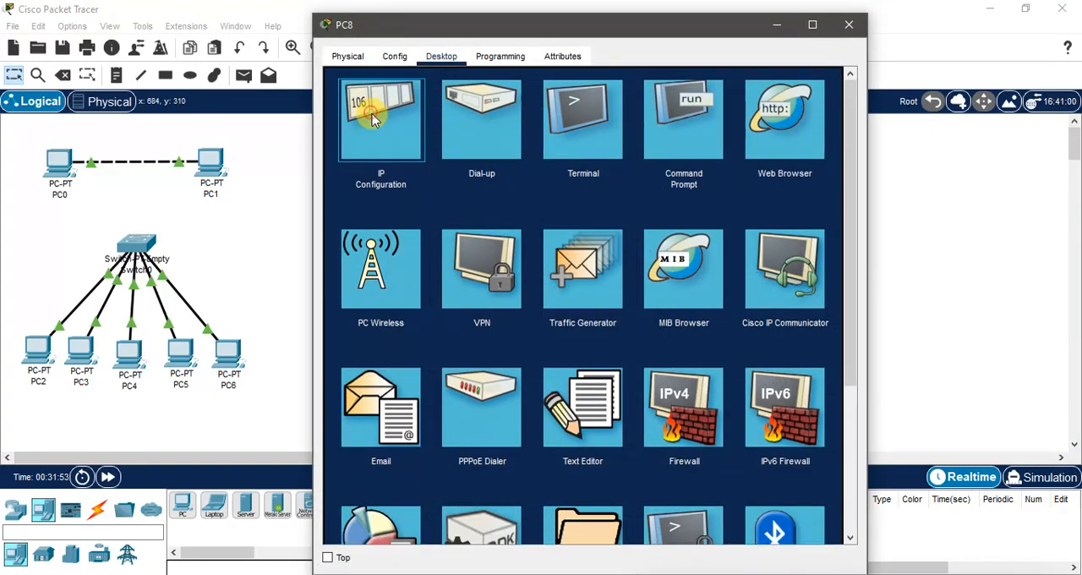
left_click(375, 110)
left_click(848, 24)
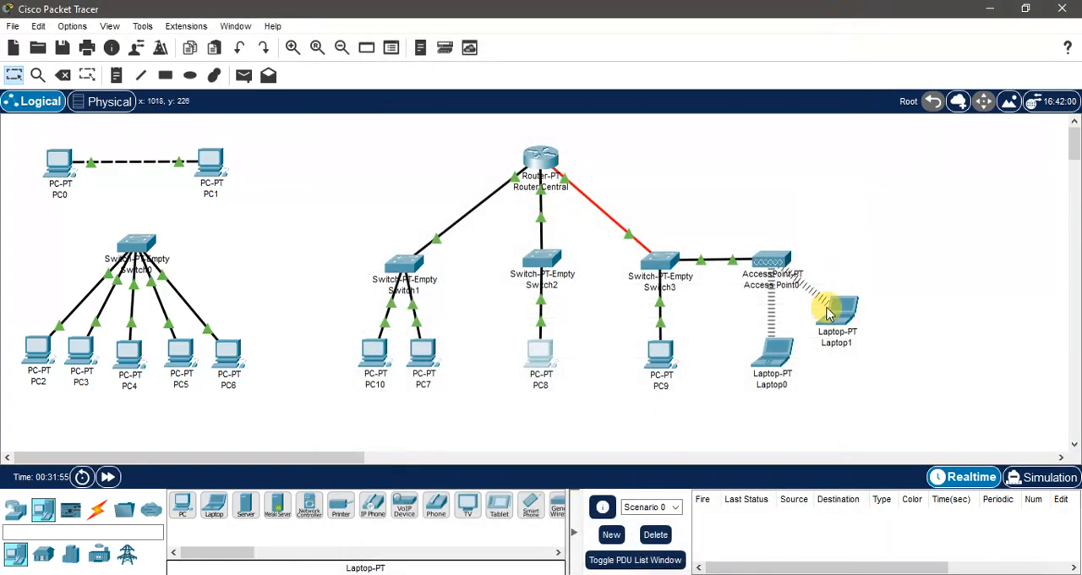
Step: Open the command prompt on Laptop0
left_click(839, 316)
left_click(847, 60)
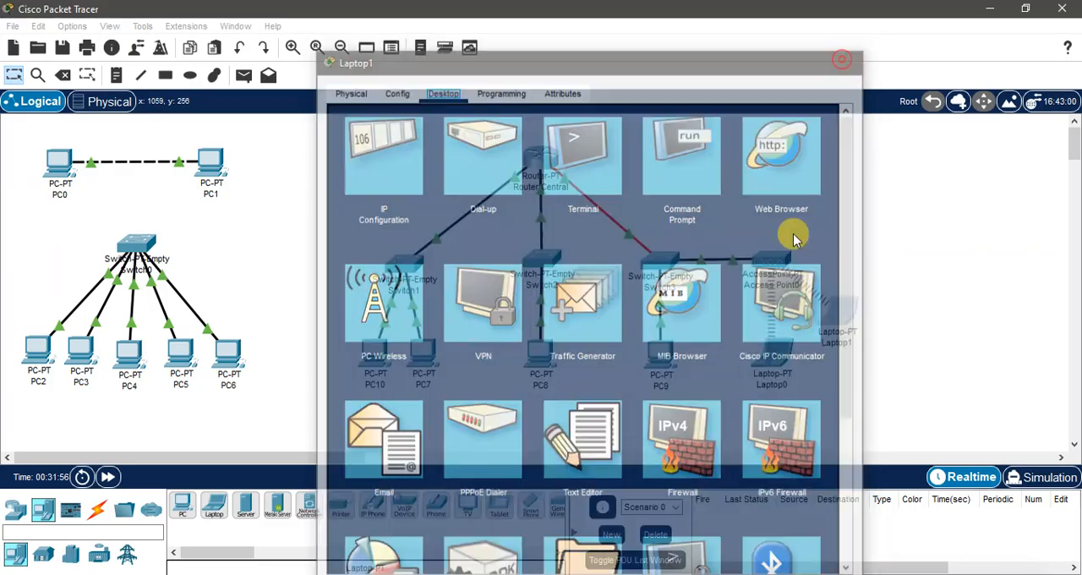
left_click(771, 362)
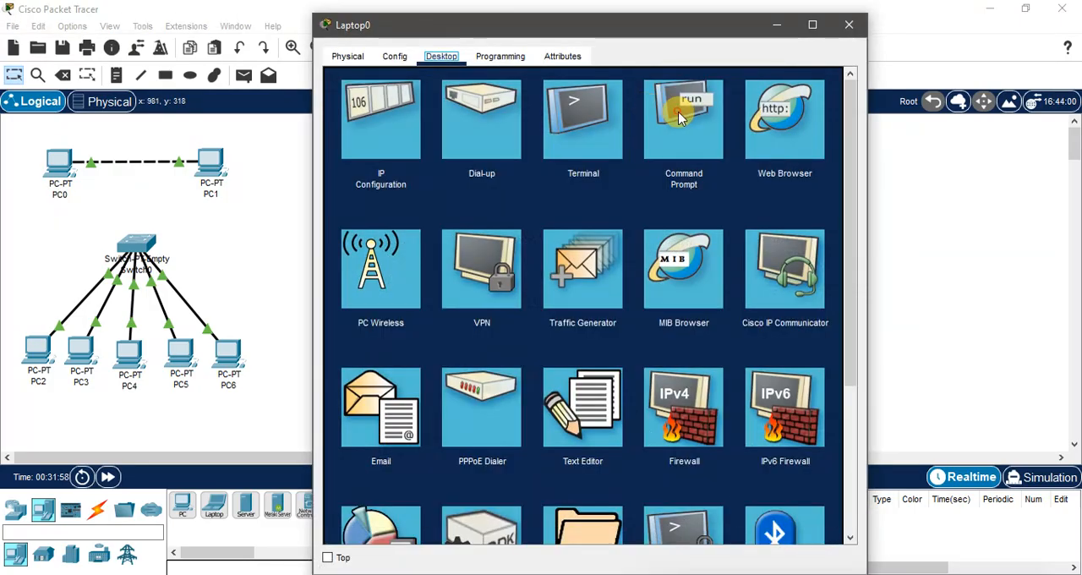
left_click(667, 114)
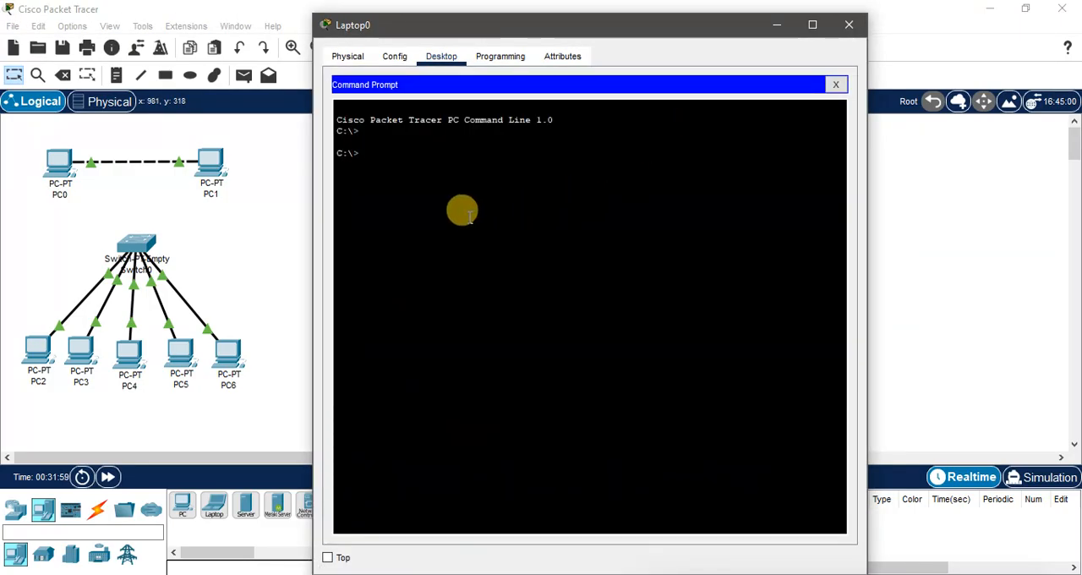
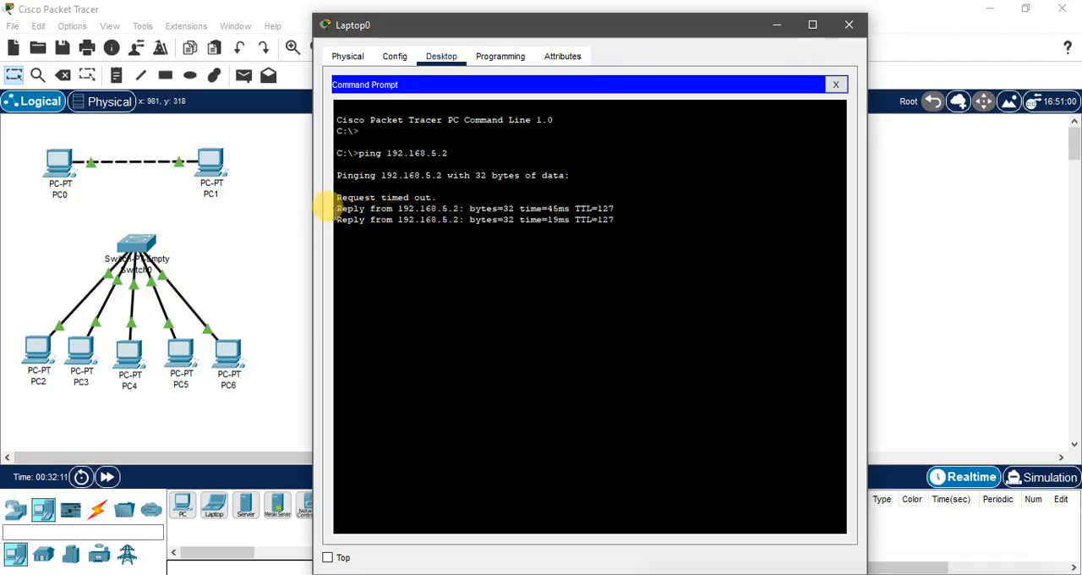
Step: Ping 192.168.4.3 from Laptop0's command prompt and interrupt the ping after the first replies
mouse_move(338, 209)
left_mouse_down()
mouse_move(415, 206)
mouse_move(338, 213)
left_mouse_up()
left_click(363, 311)
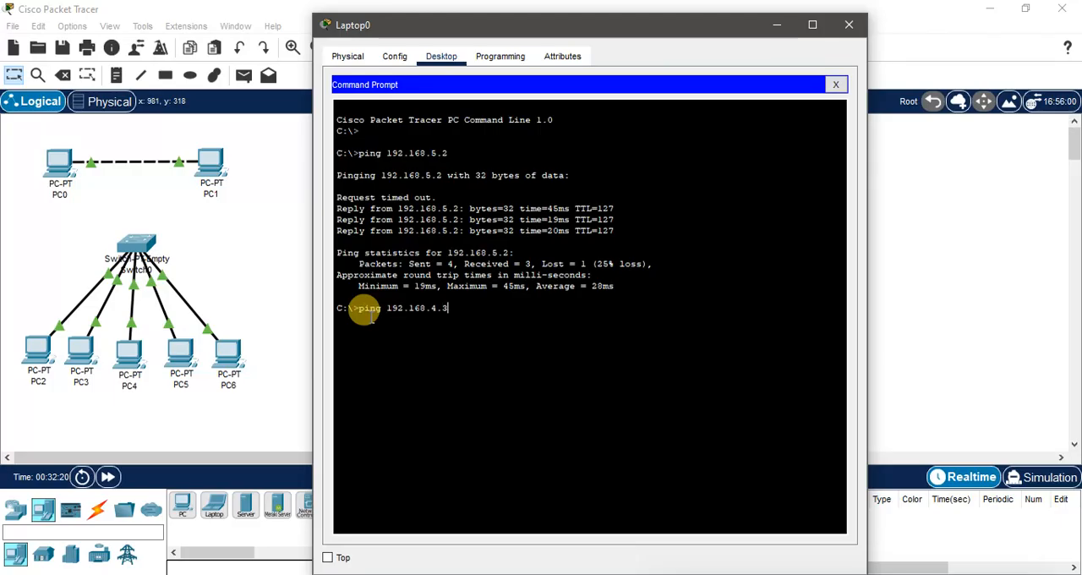
key("Return")
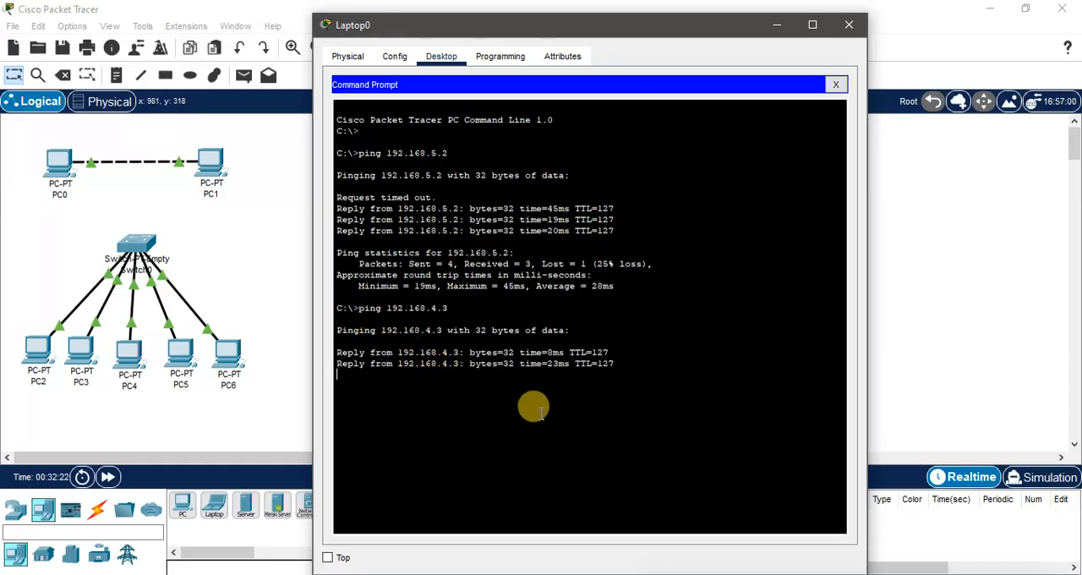
key("ctrl+c")
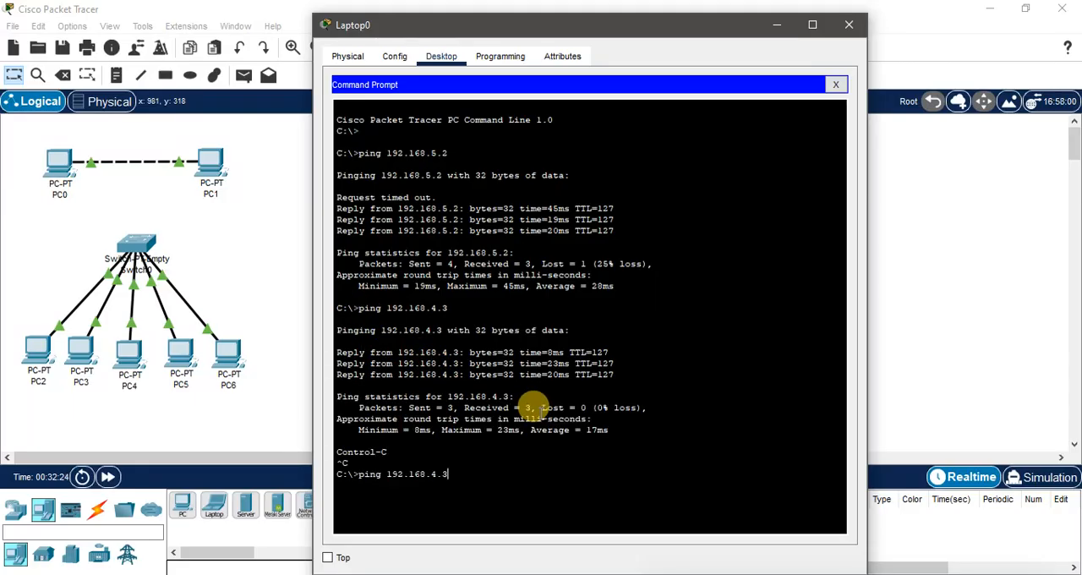
Step: Ping 192.168.4.2 from Laptop0, examine the replies, and close the laptop's window
type("ping 192.168.4.2")
key("Return")
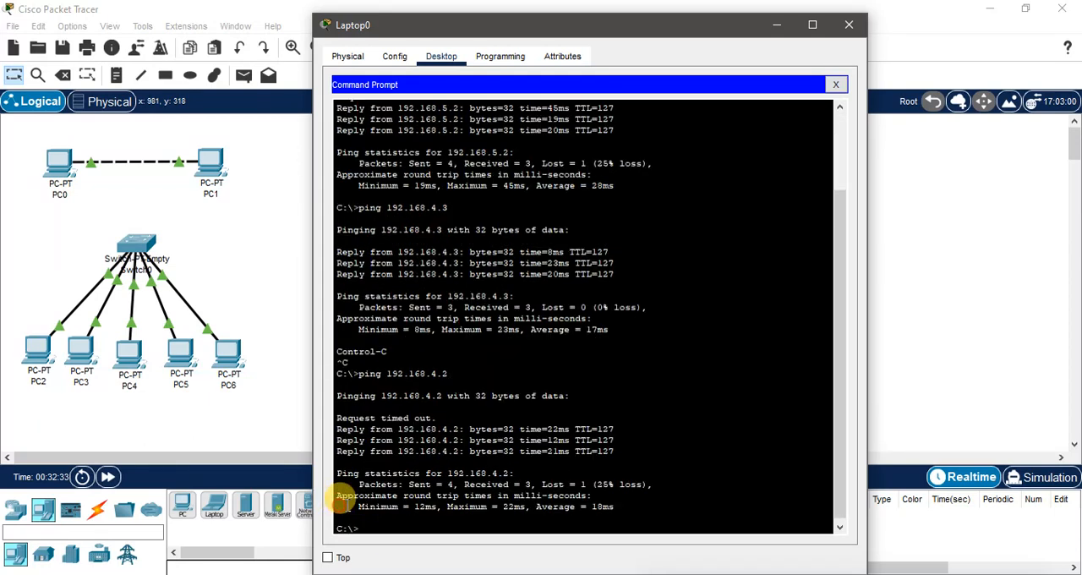
left_click_drag(459, 451, 317, 449)
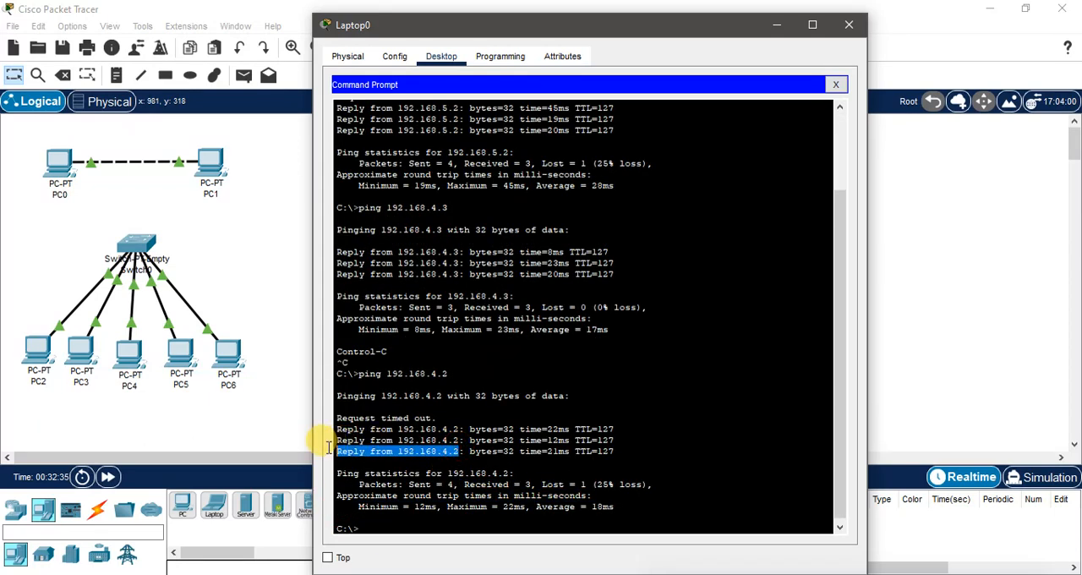
left_click(850, 26)
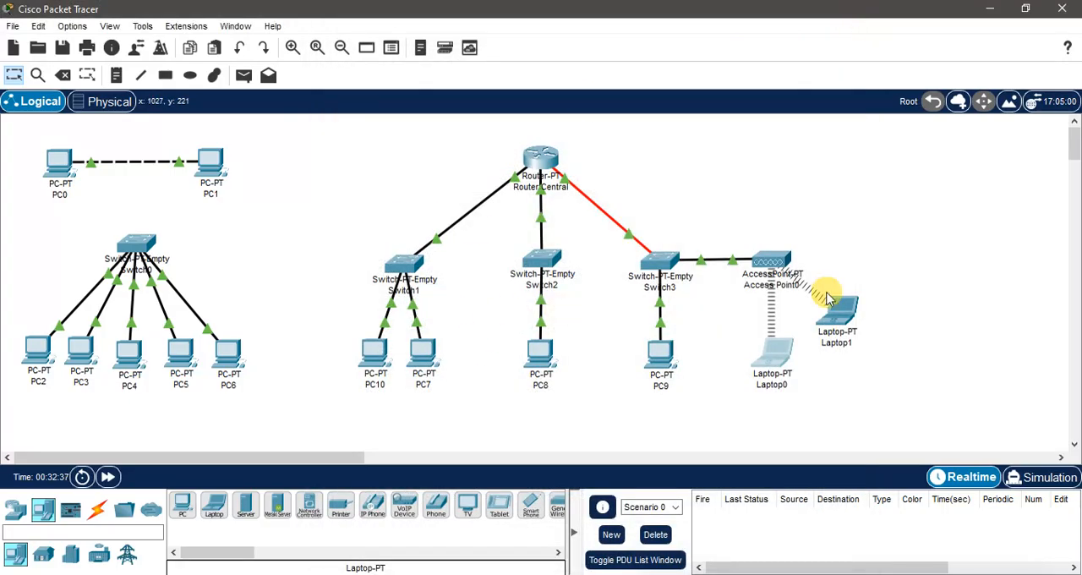
Step: Arrange Laptop0 and Laptop1 side by side beneath Access Point0, shifting the access point to sit centred above them
left_click_drag(818, 309, 812, 351)
left_click_drag(778, 350, 766, 350)
mouse_move(824, 351)
left_mouse_down()
mouse_move(799, 349)
mouse_move(836, 349)
left_mouse_up()
left_click(882, 331)
left_click_drag(769, 341, 757, 345)
left_click_drag(766, 256, 782, 257)
left_click_drag(757, 354, 817, 357)
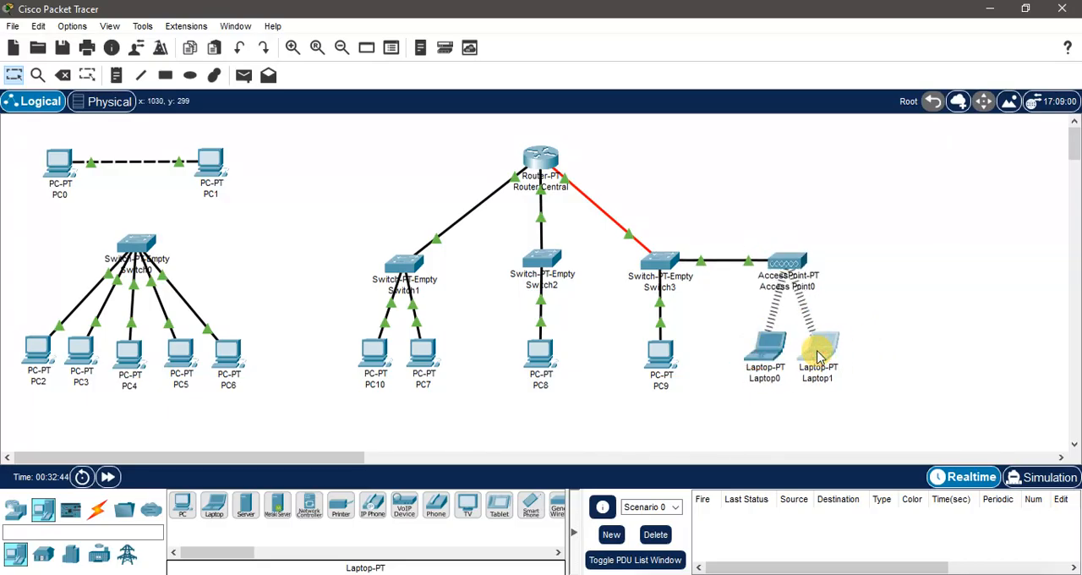
left_click(951, 312)
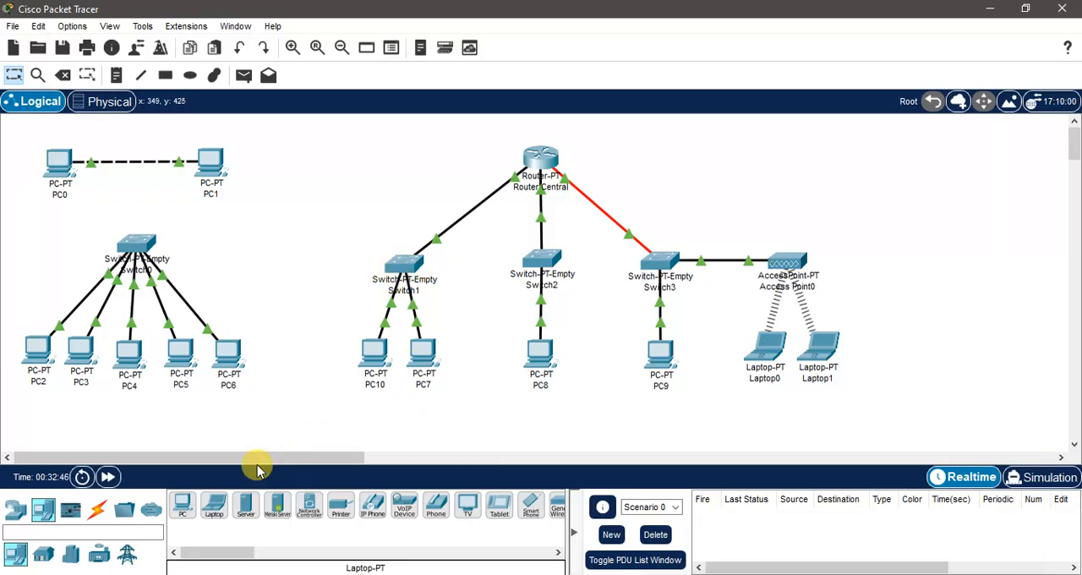
Step: Add an AP-PT wireless access point beside Switch1, on the side away from Switch2
left_click(18, 510)
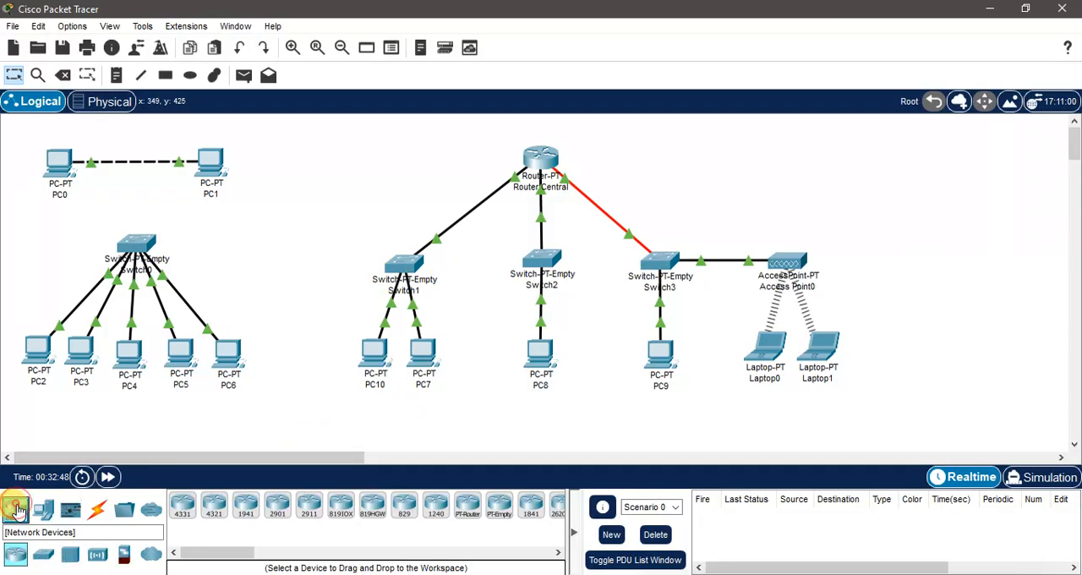
left_click(97, 554)
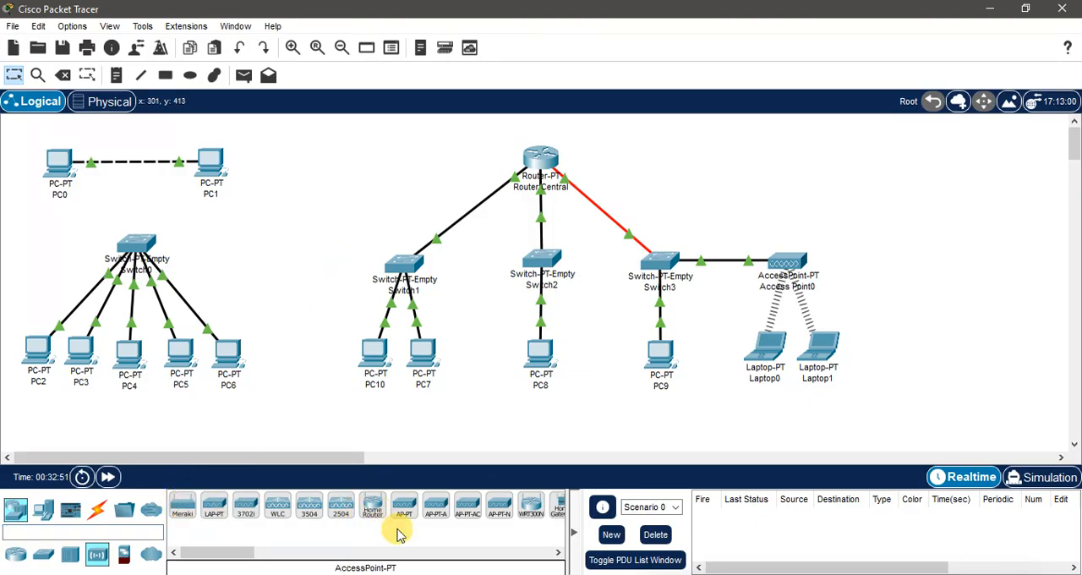
left_click(405, 507)
left_click(334, 267)
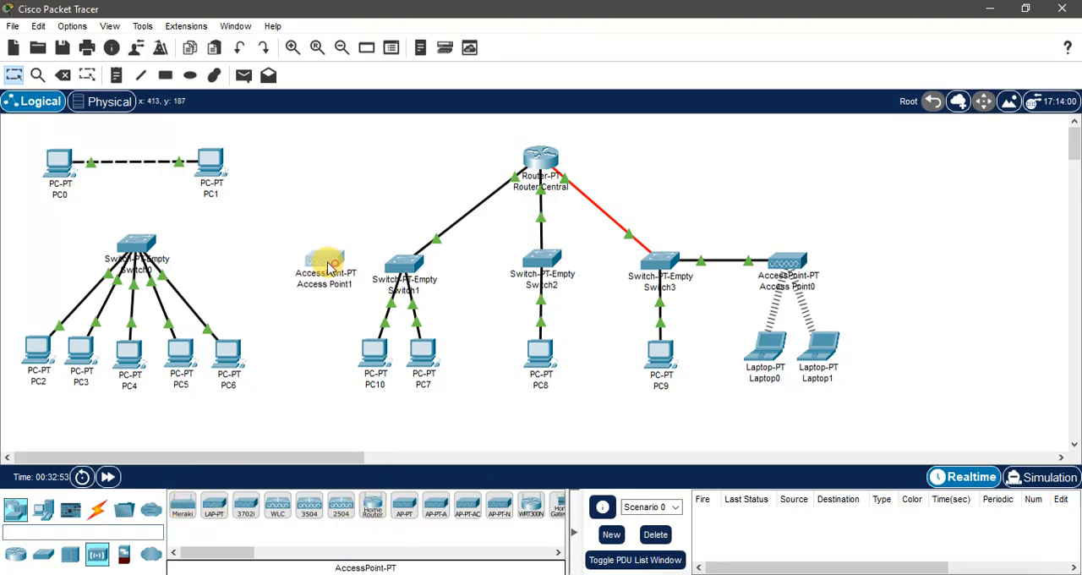
Step: Connect Switch1 to Access Point1 with a copper straight-through cable
left_click(97, 509)
left_click(245, 505)
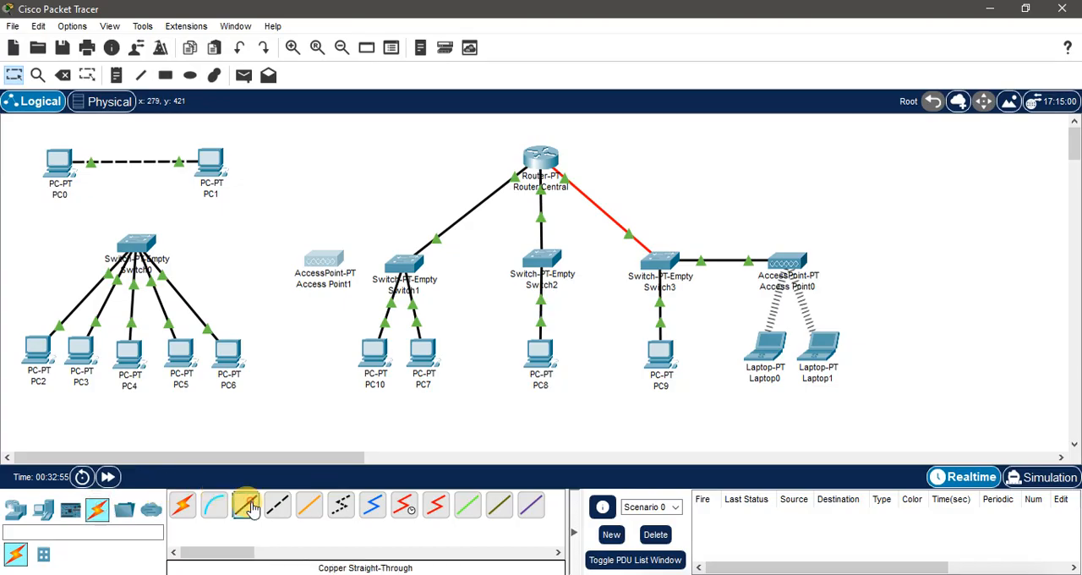
left_click(398, 267)
left_click(448, 388)
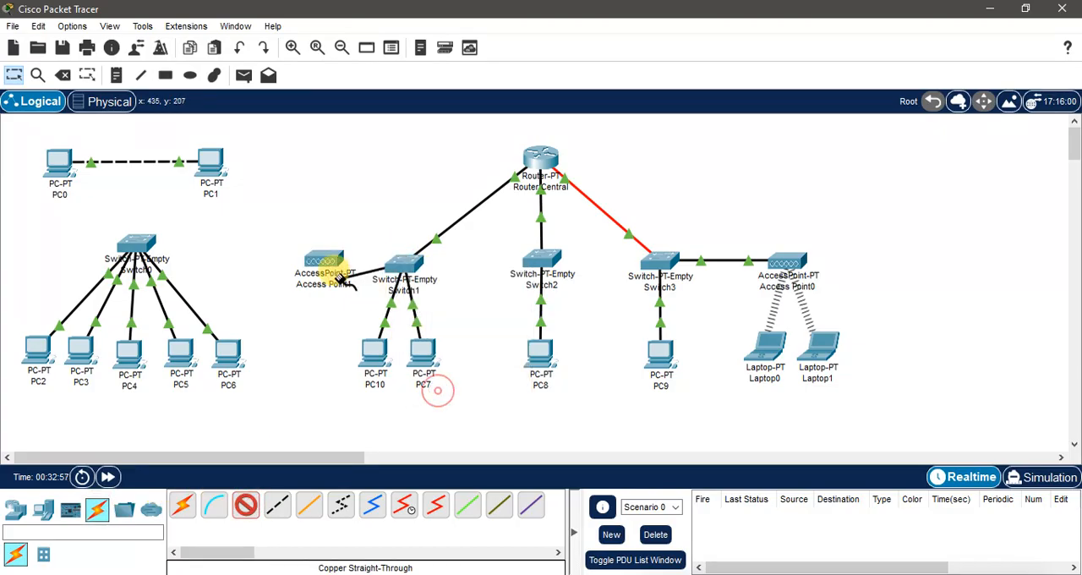
left_click(324, 268)
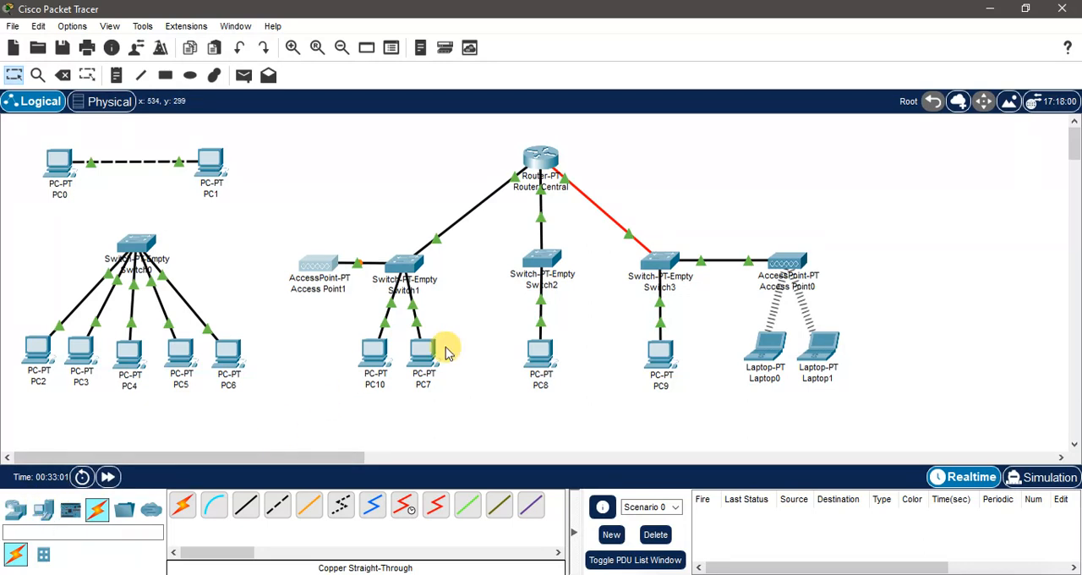
Step: Add a new PC-PT end device and place it just below Access Point1
left_click(44, 511)
left_click(189, 508)
left_click(306, 345)
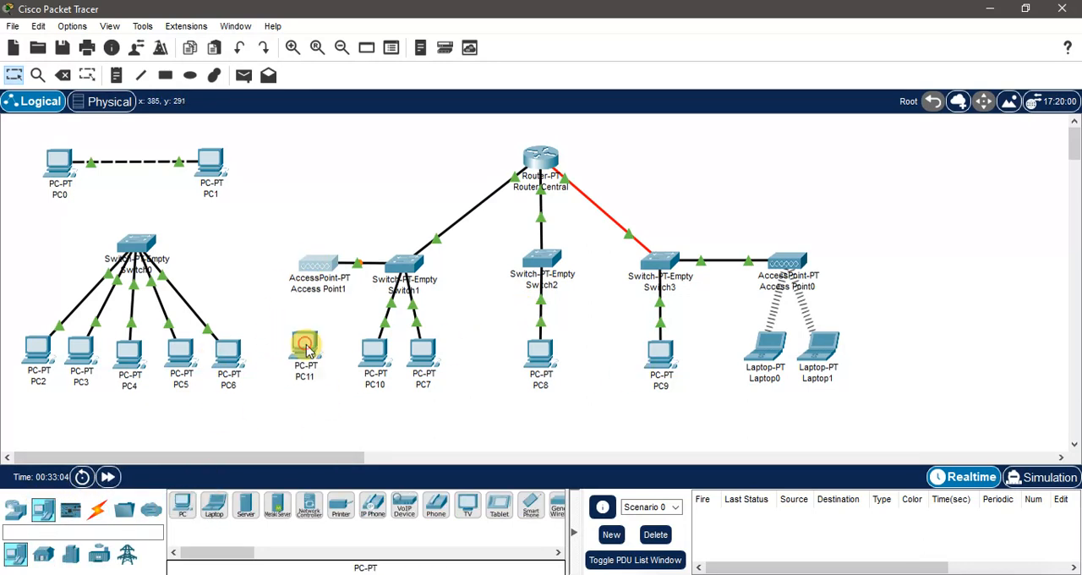
left_click_drag(306, 346, 312, 322)
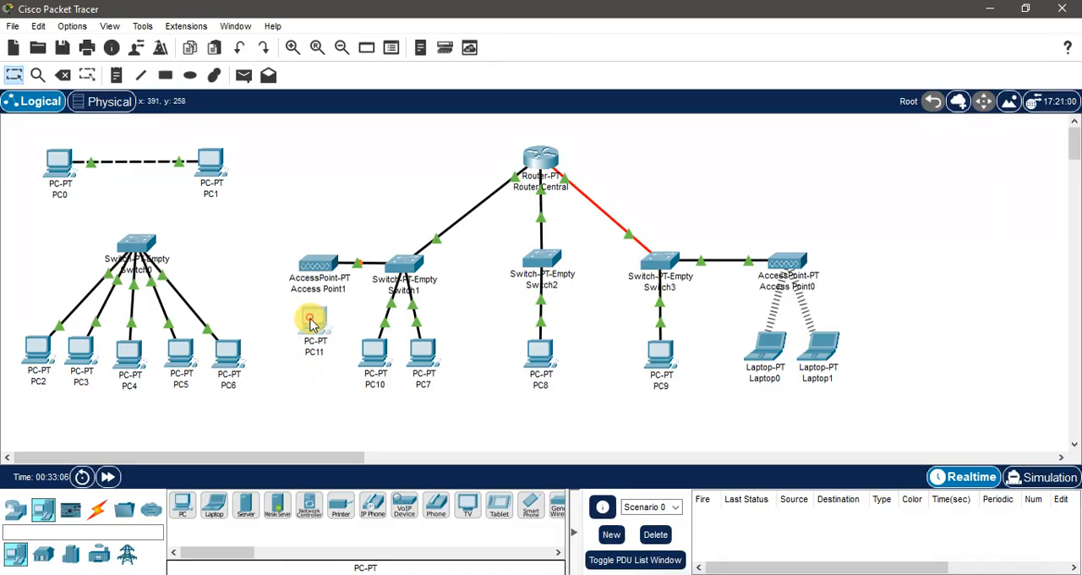
Step: Replace PC11's Ethernet module with the WMP300N wireless module and power the PC back on
left_click(311, 324)
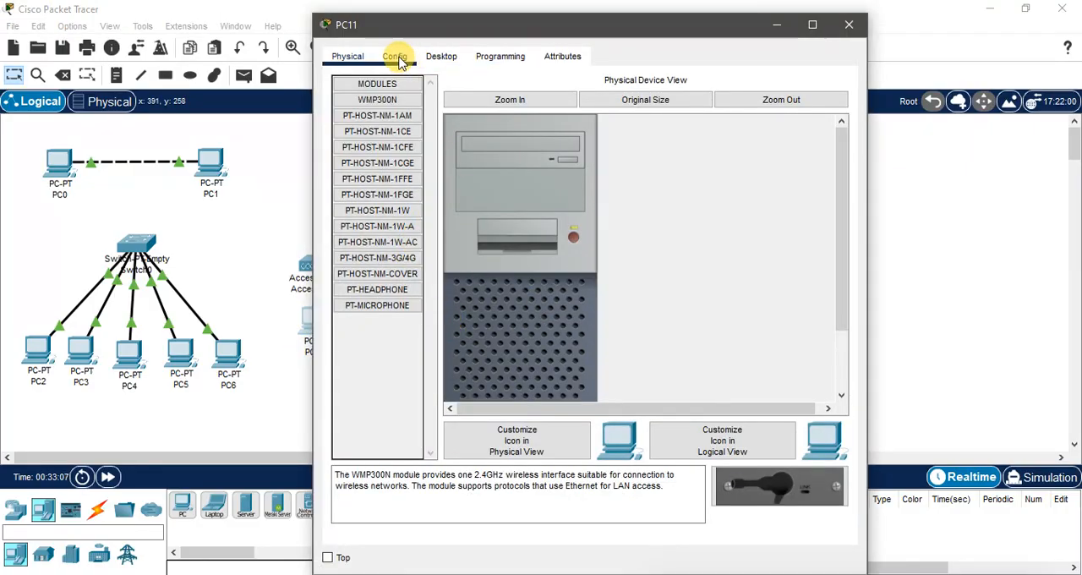
scroll(559, 243, "down", 2)
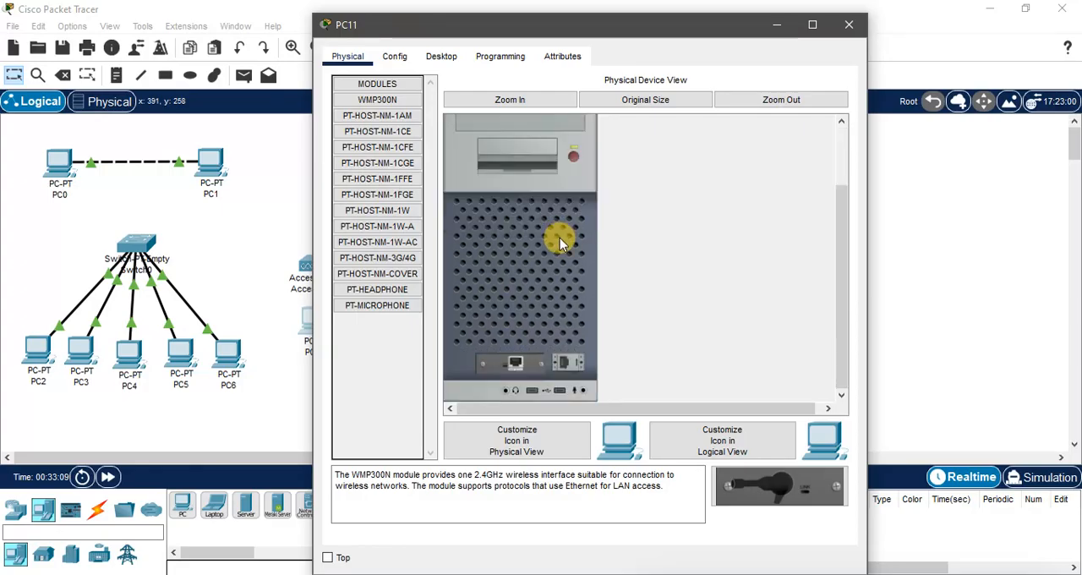
left_click_drag(520, 362, 389, 355)
left_click_drag(376, 116, 511, 369)
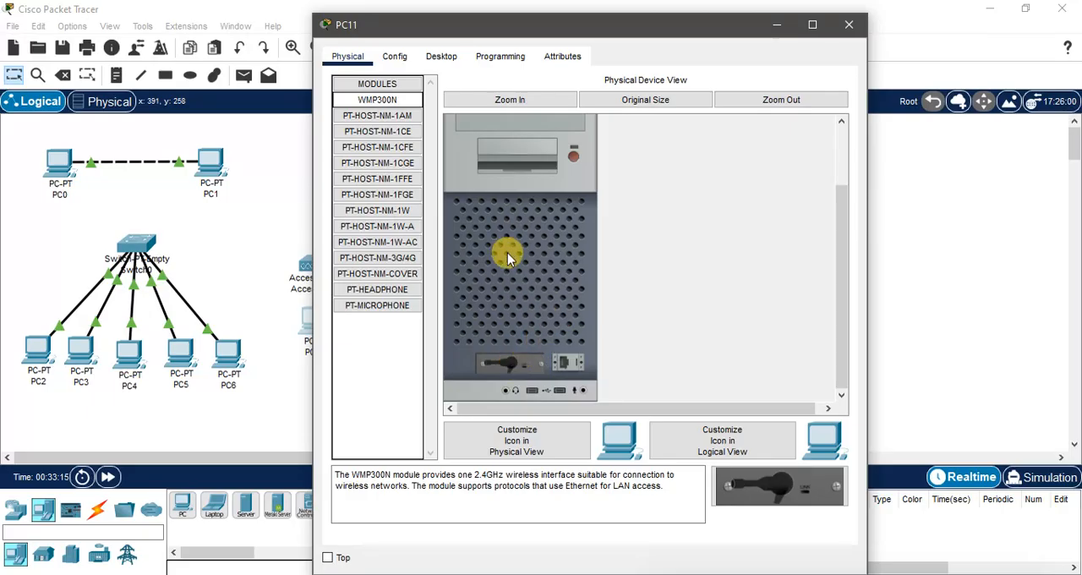
left_click(573, 155)
left_click(848, 24)
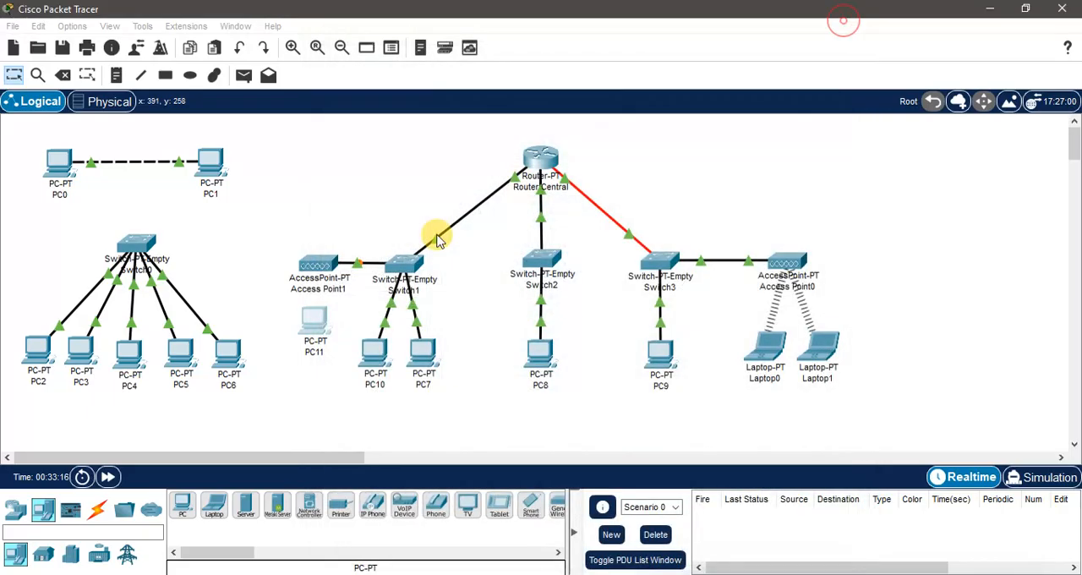
Step: Move PC11 down beneath Access Point1, level with the other PCs in the row
left_click_drag(311, 321, 310, 343)
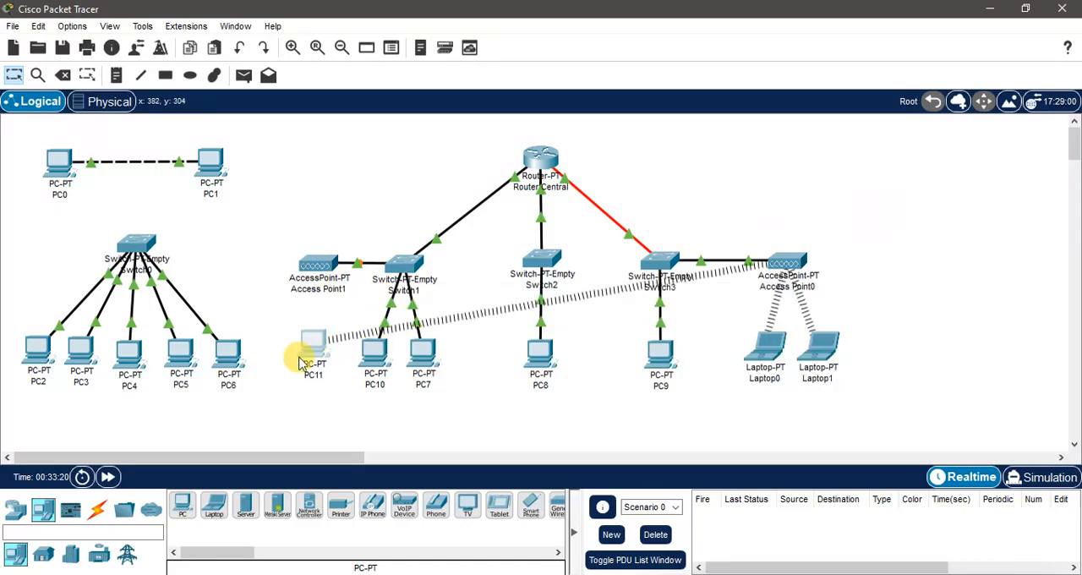
mouse_move(313, 355)
left_mouse_down()
mouse_move(597, 336)
mouse_move(305, 353)
left_mouse_up()
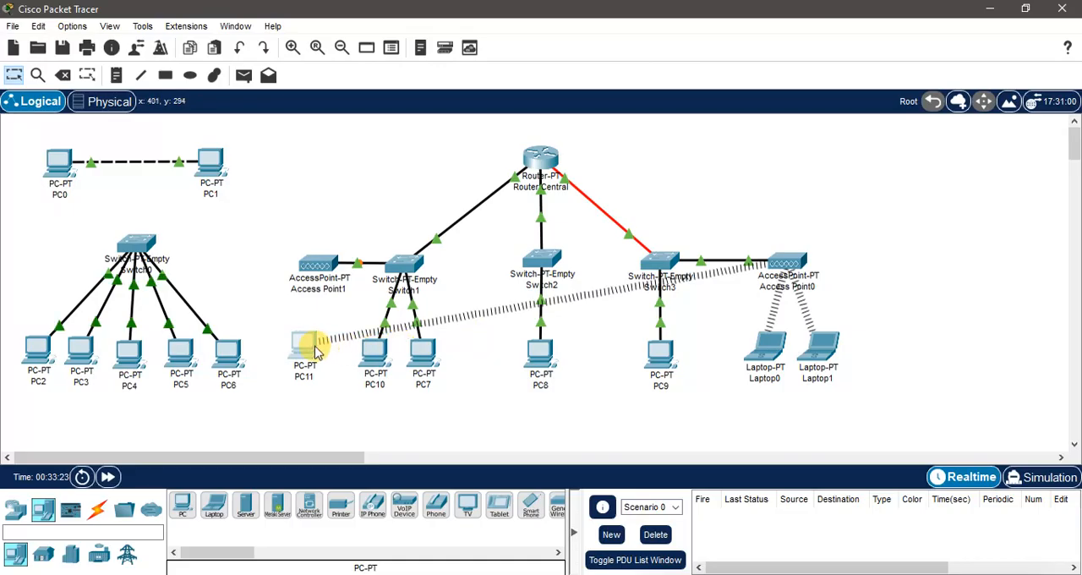
left_click_drag(304, 342, 319, 351)
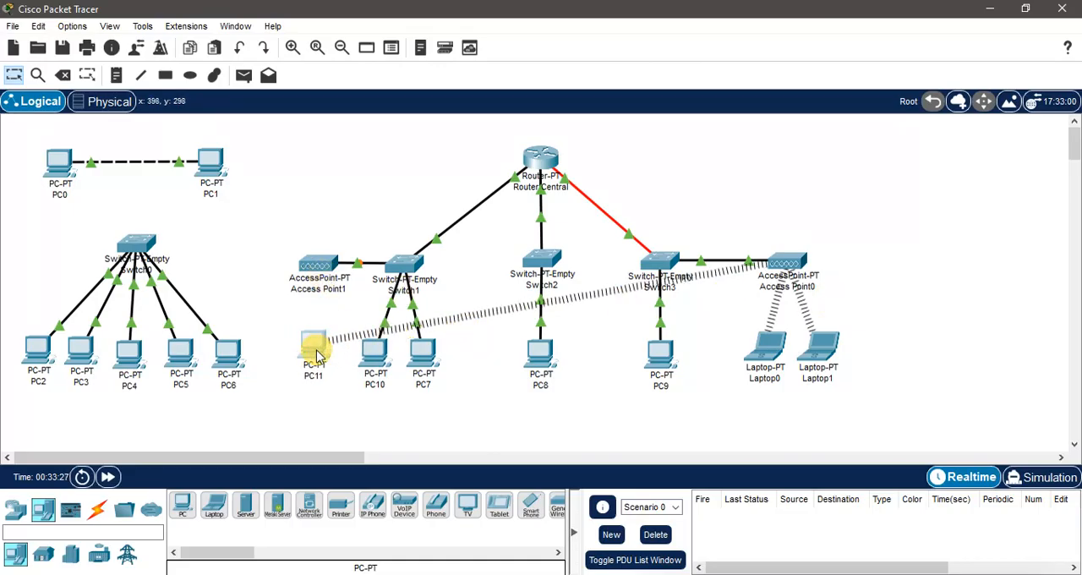
mouse_move(316, 354)
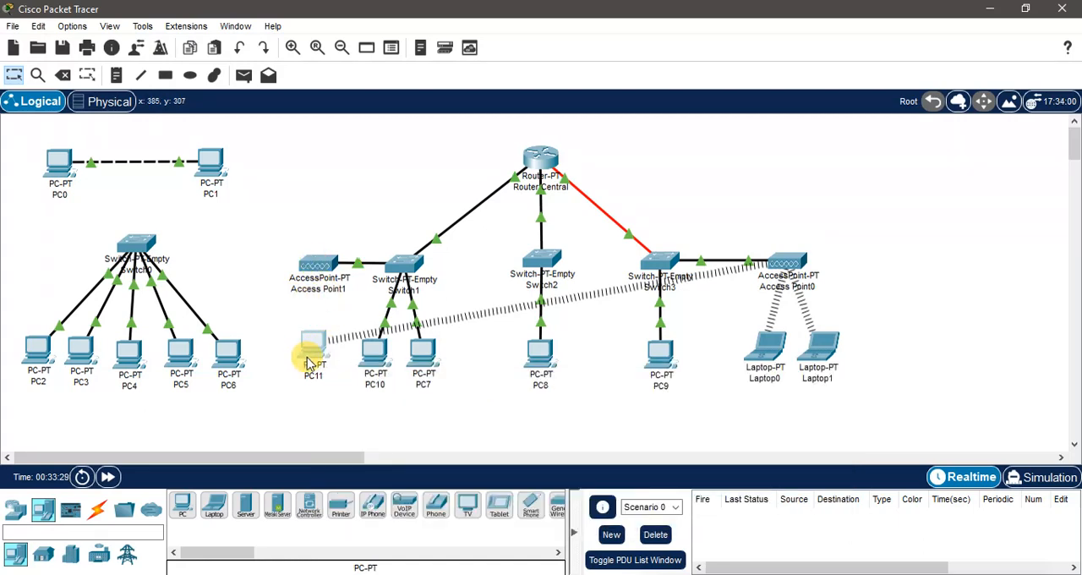
Step: Connect PC11 to Access Point1 by refreshing its wireless network list and joining the second Default network
left_click(312, 355)
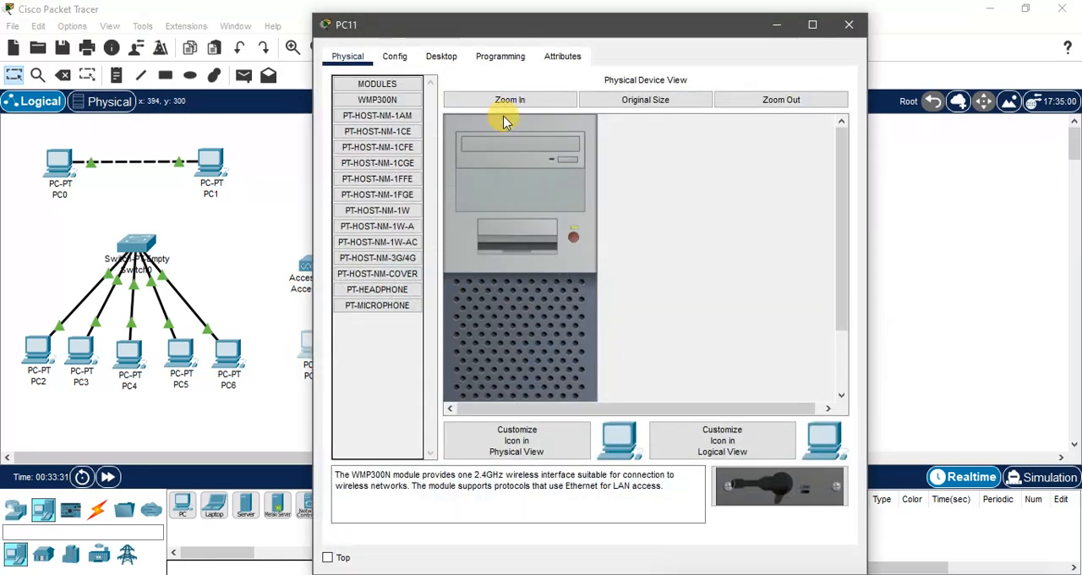
left_click(441, 55)
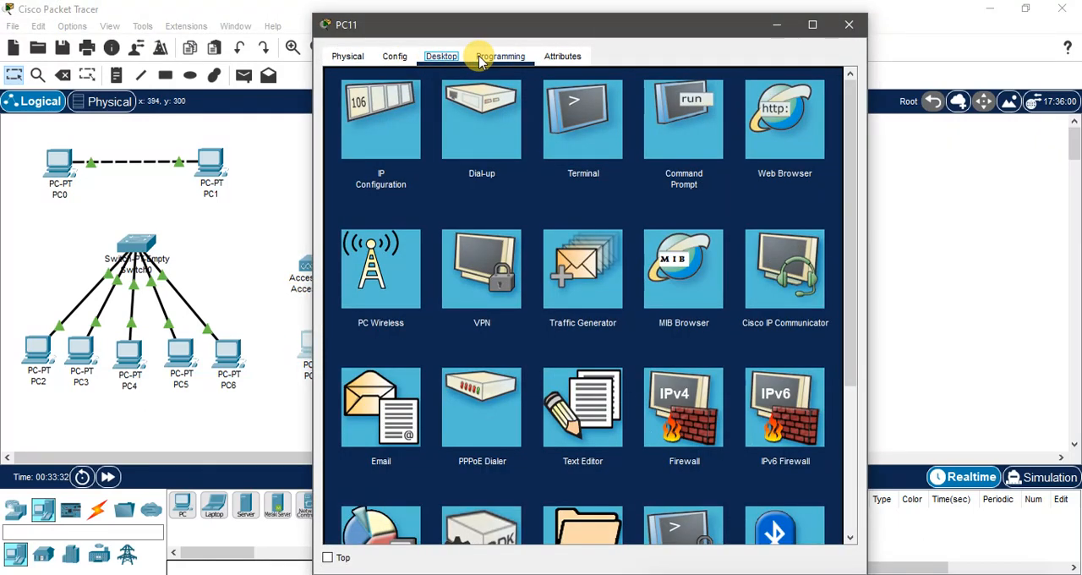
left_click_drag(546, 21, 660, 12)
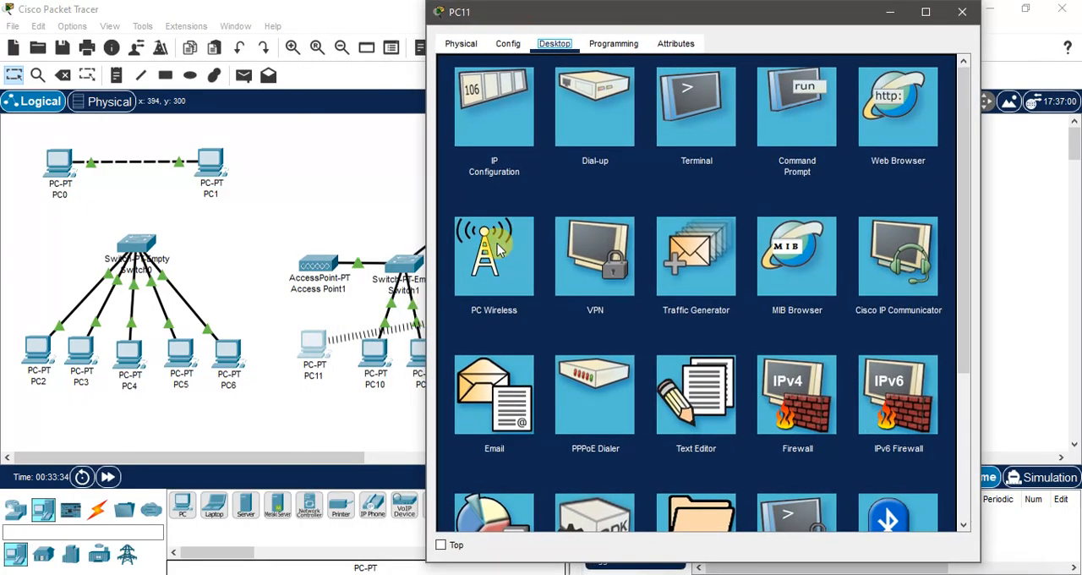
left_click(500, 267)
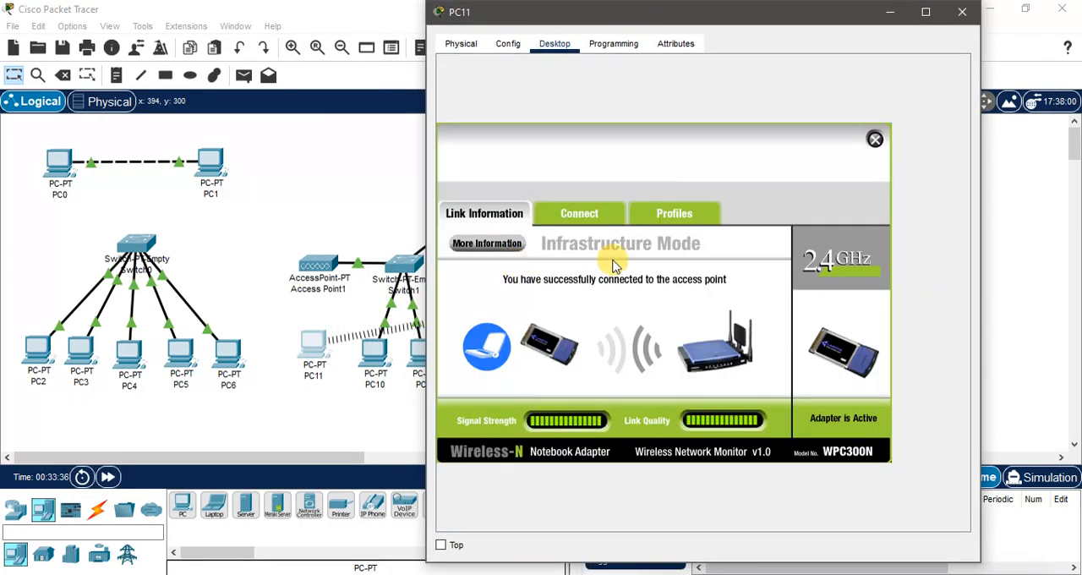
left_click(589, 218)
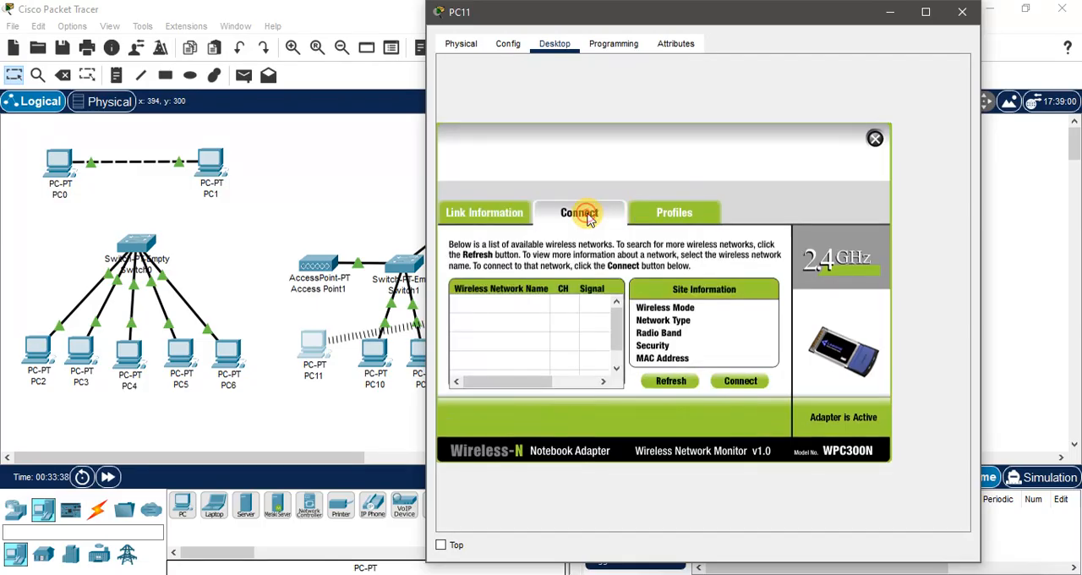
left_click(672, 381)
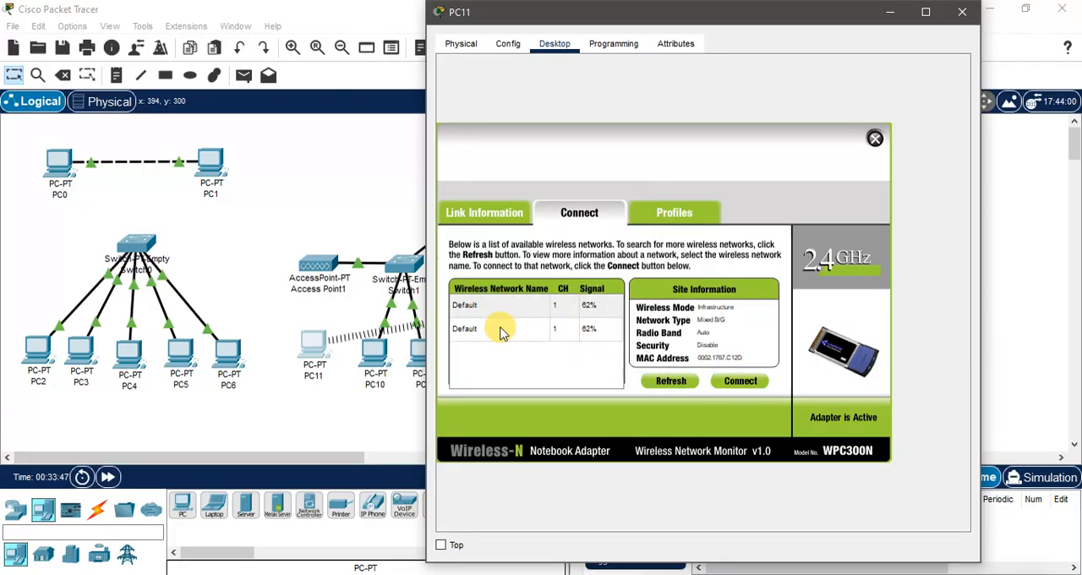
left_click(490, 331)
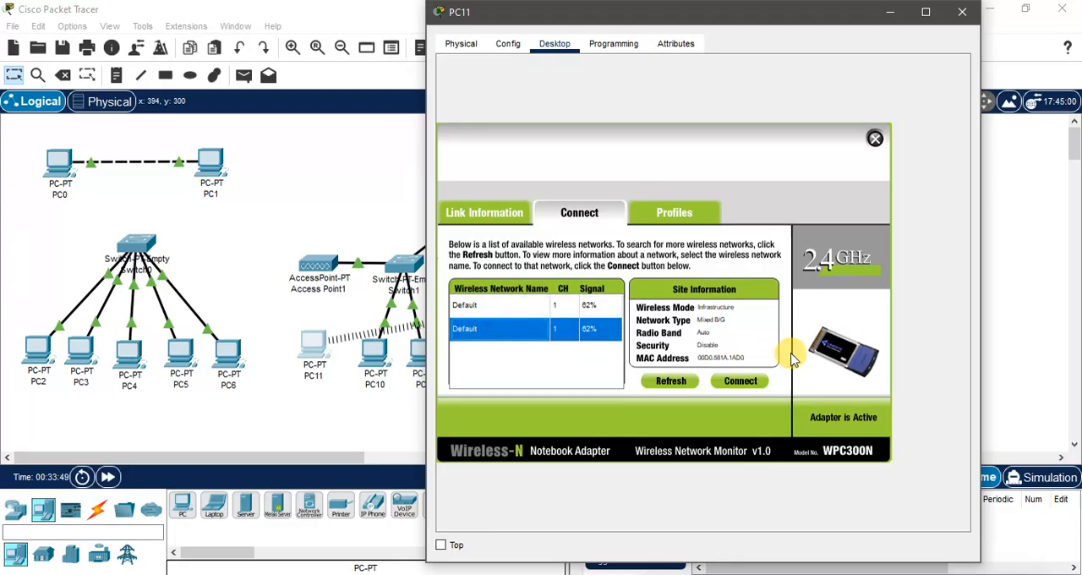
left_click(725, 382)
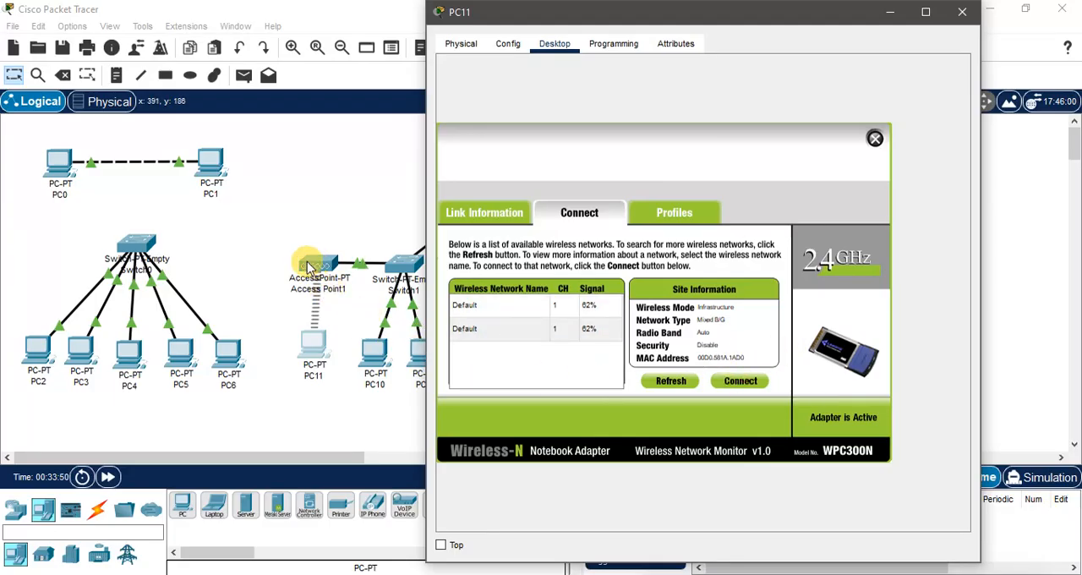
left_click(313, 340)
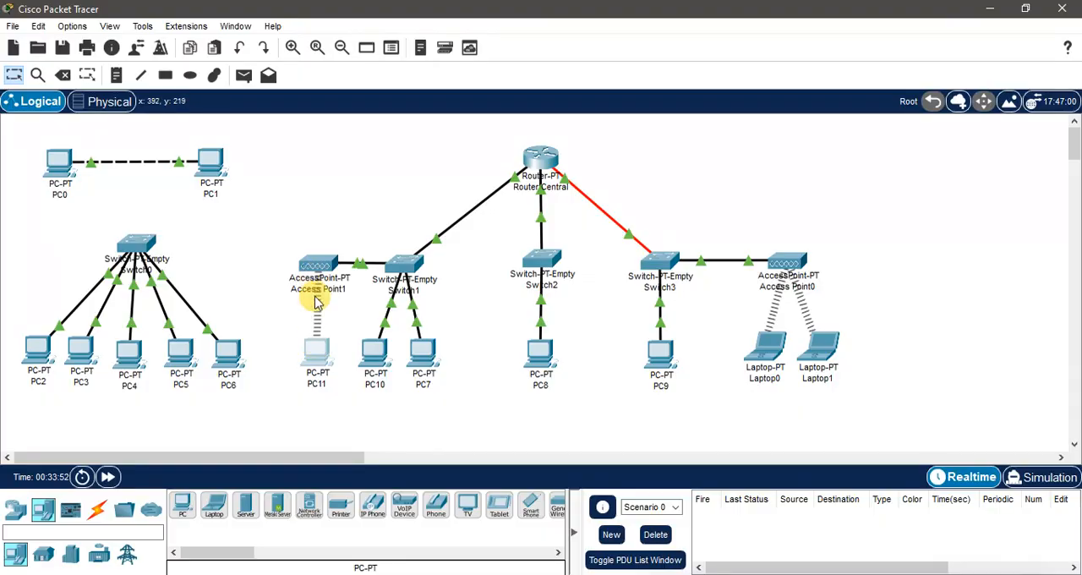
Step: Check the IPv4 address that DHCP assigned to PC11 in its IP configuration
left_click(317, 355)
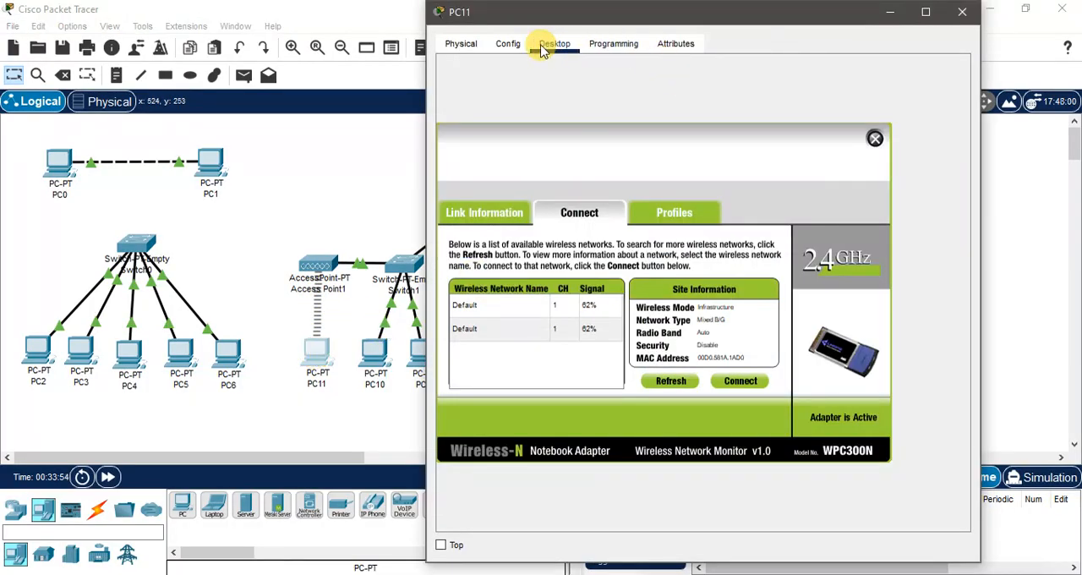
left_click(508, 43)
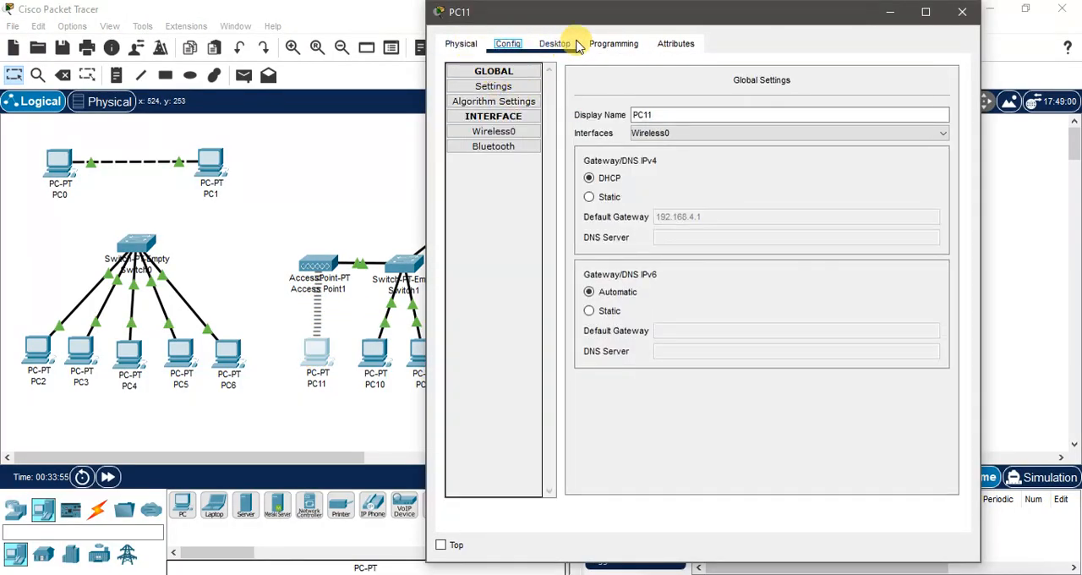
left_click(614, 43)
left_click(551, 49)
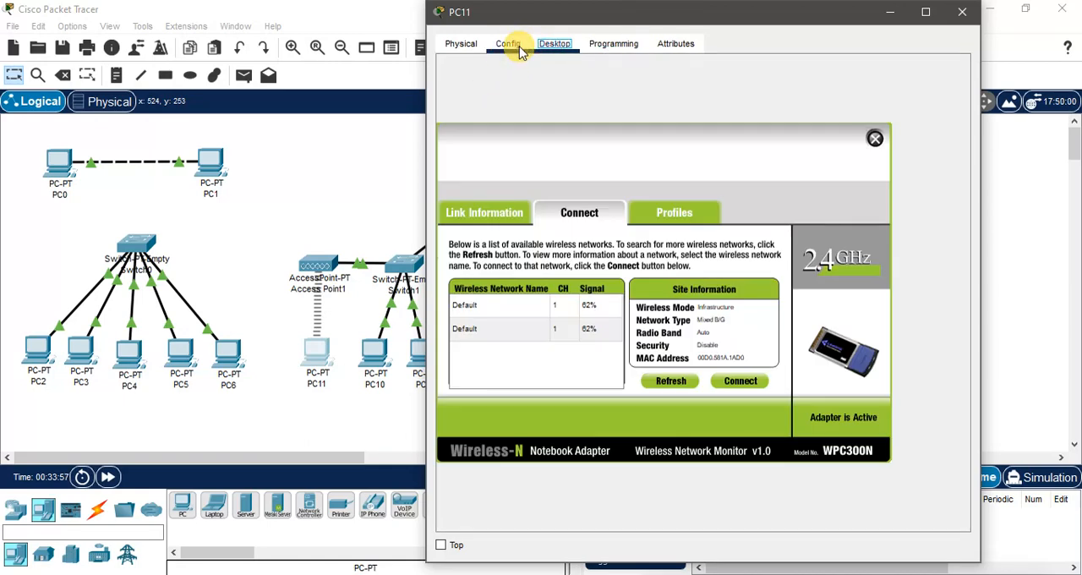
left_click(873, 141)
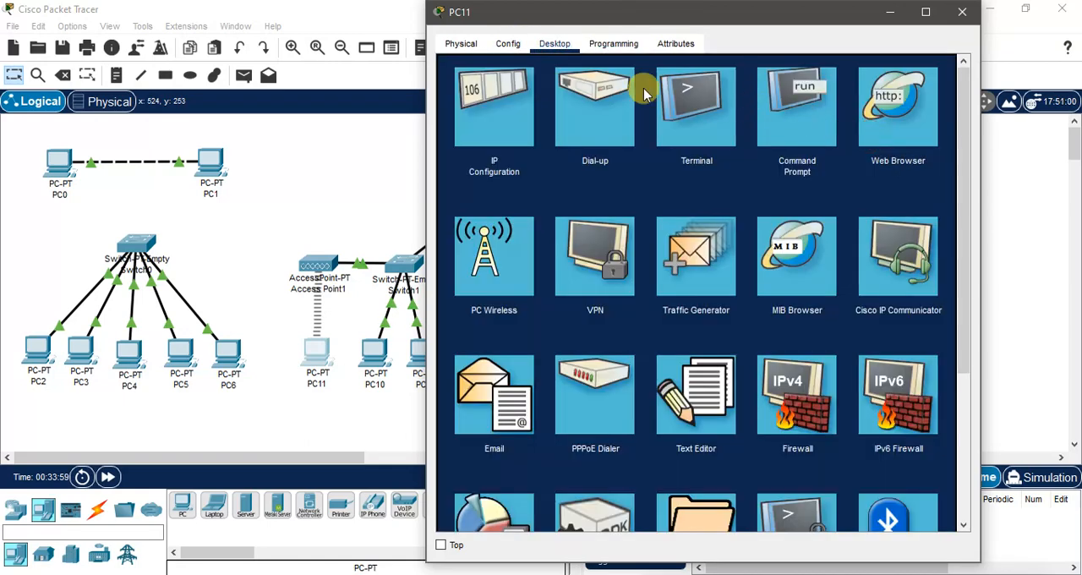
left_click(481, 107)
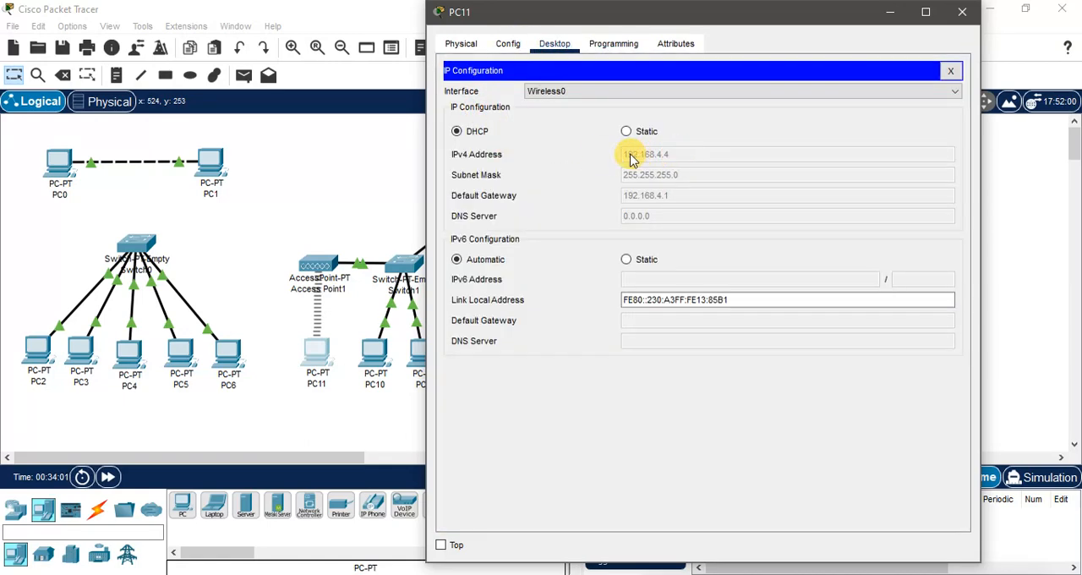
left_click(964, 15)
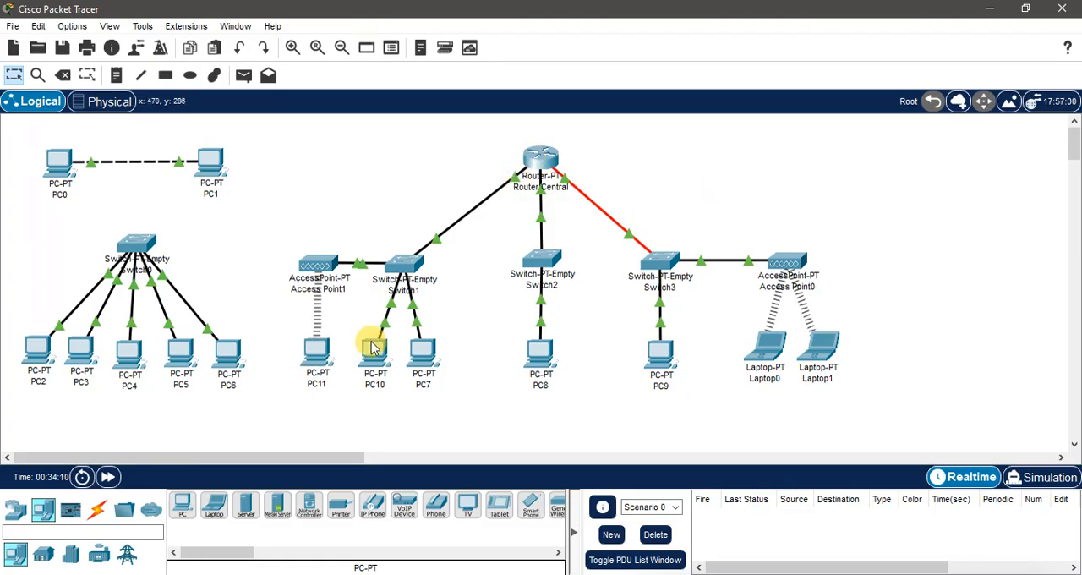
Step: Ping PC11 at 192.168.4.4 from Laptop1's command prompt, and repeat the ping once
mouse_move(323, 364)
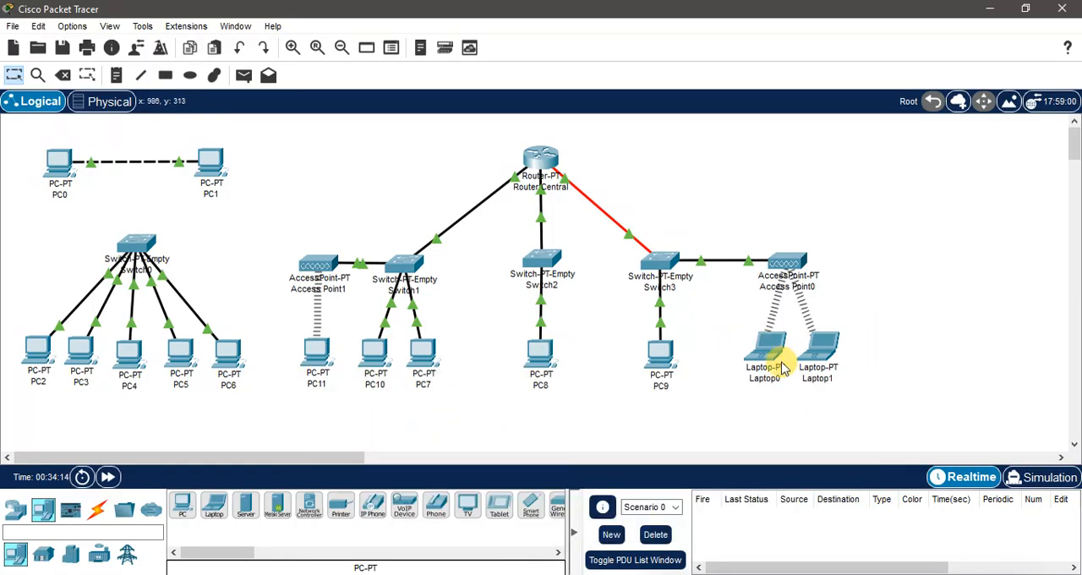
left_click(817, 355)
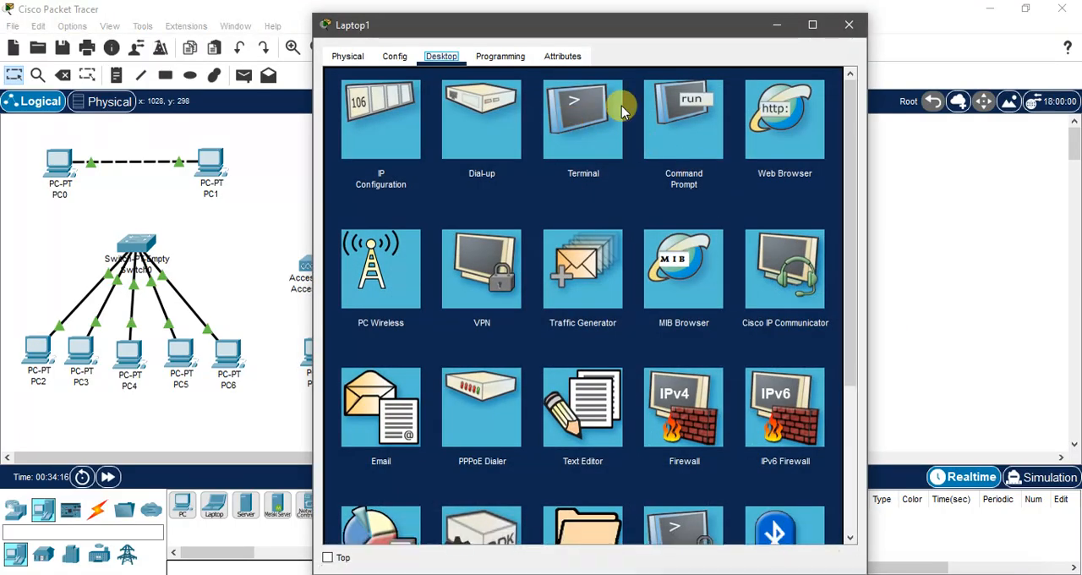
left_click(687, 110)
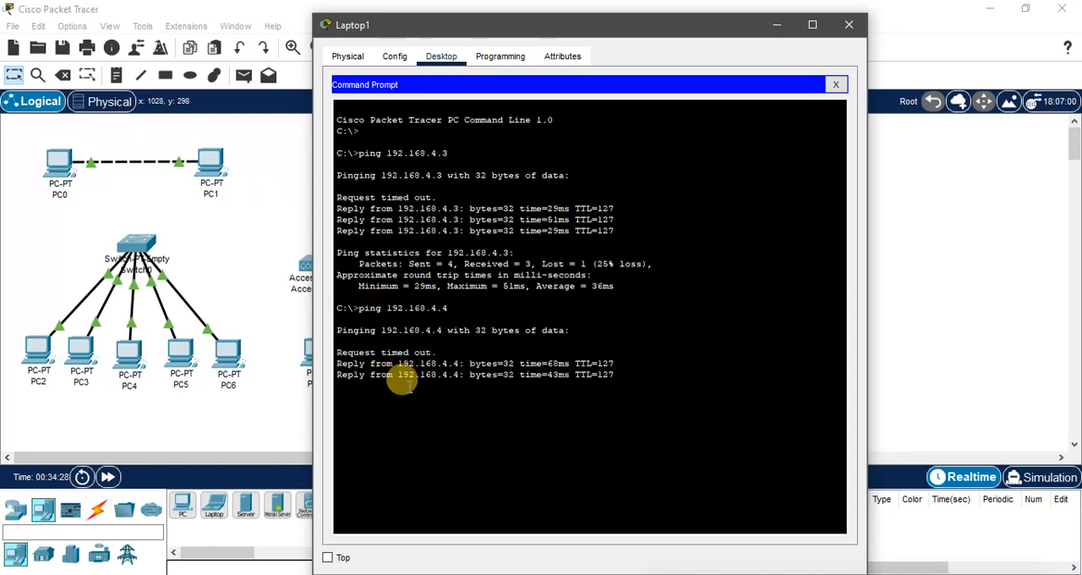
scroll(883, 300, "down", 2)
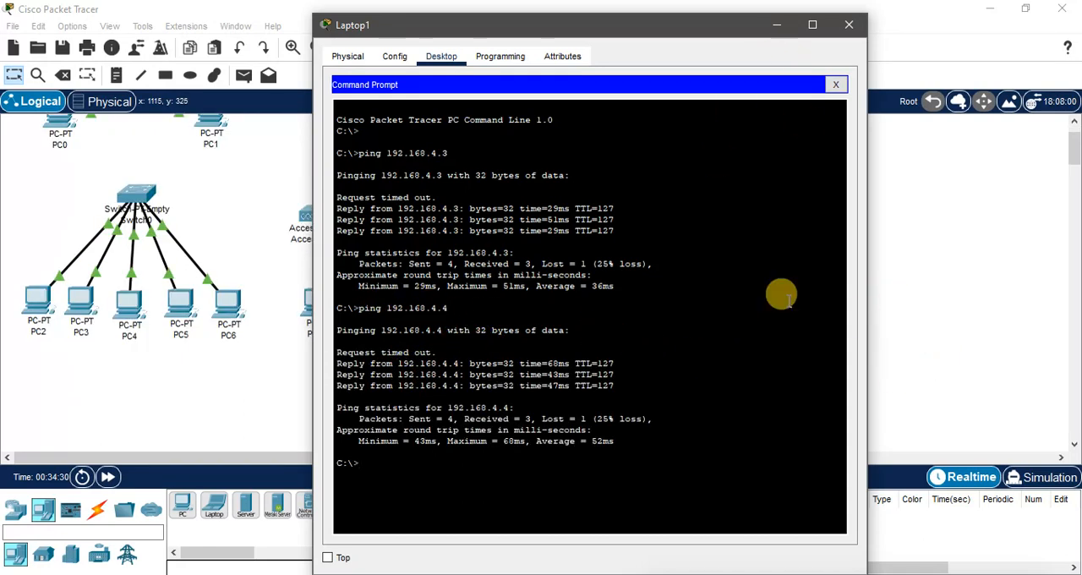
scroll(988, 262, "up", 2)
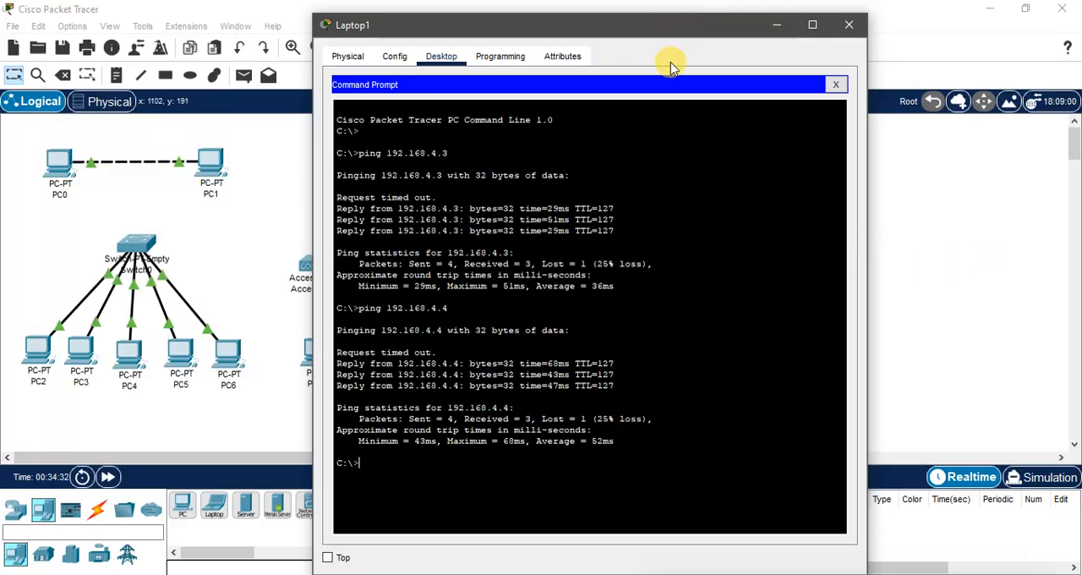
key("Return")
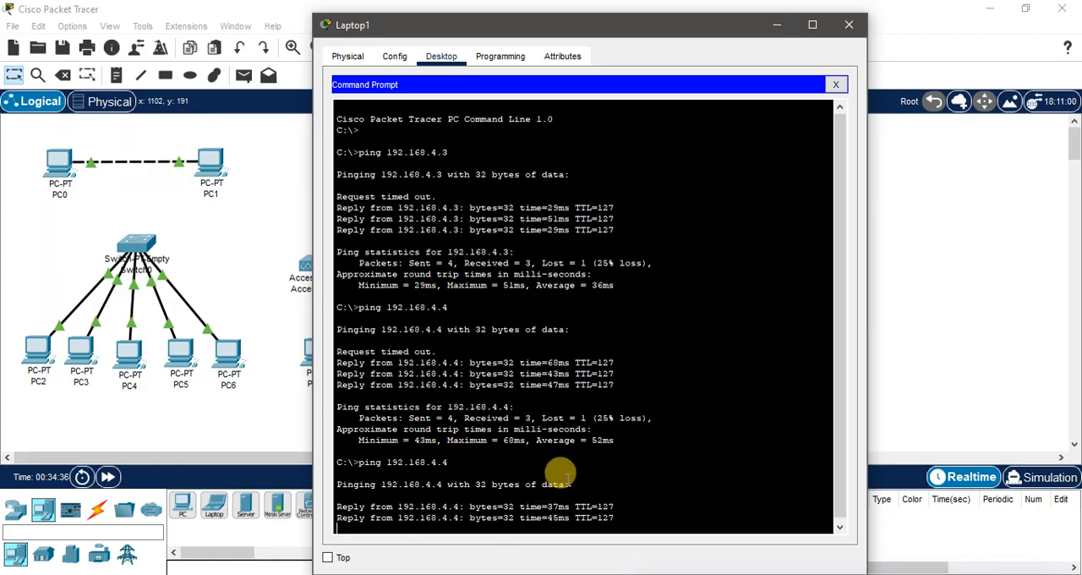
left_click(843, 25)
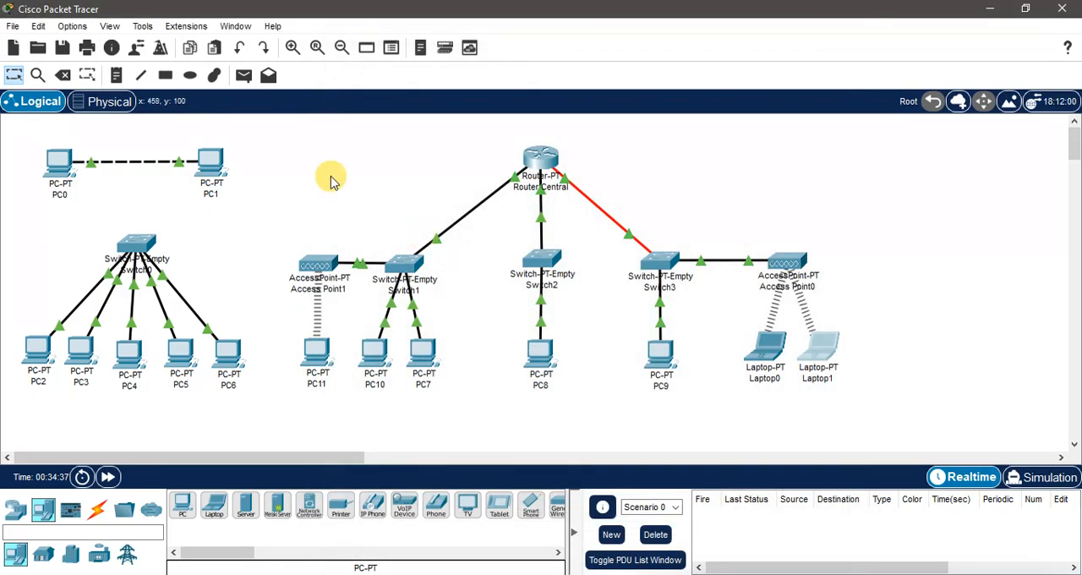
Step: Shift the whole router-based network further right, and align Router Central directly above Switch1
left_click_drag(258, 136, 938, 422)
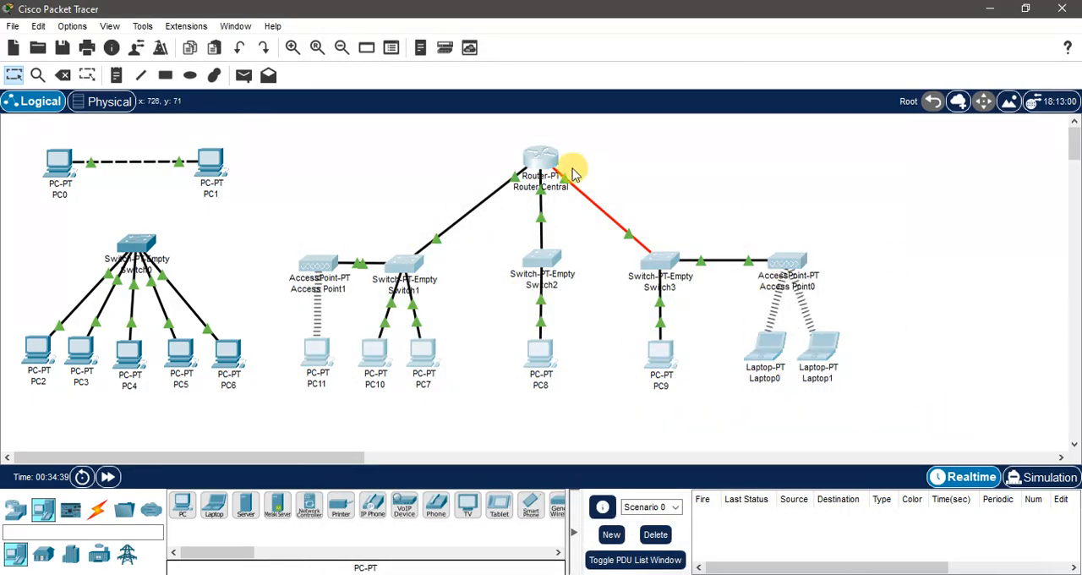
left_click_drag(558, 164, 676, 165)
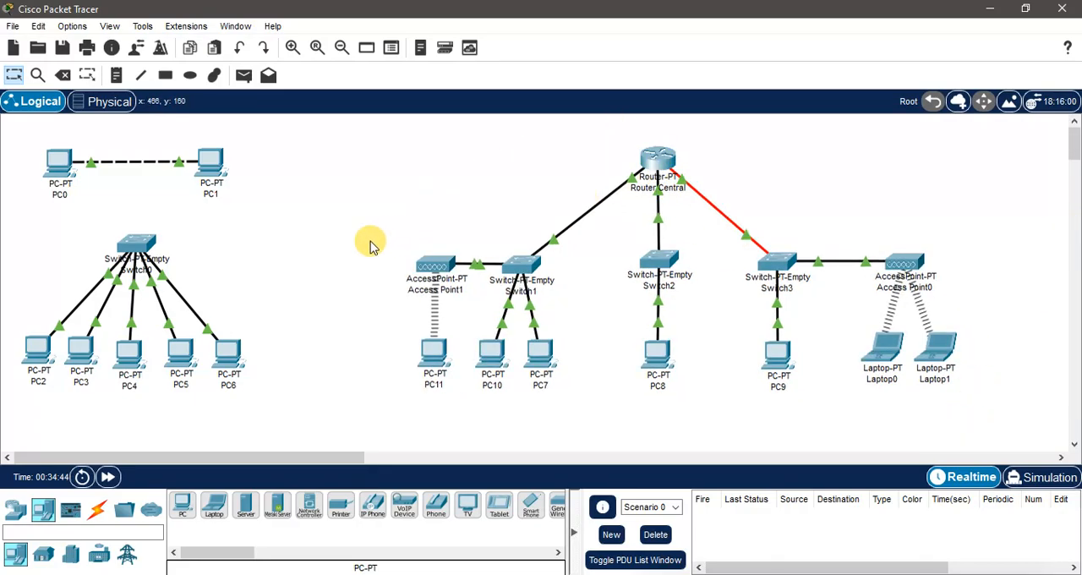
left_click_drag(369, 239, 625, 433)
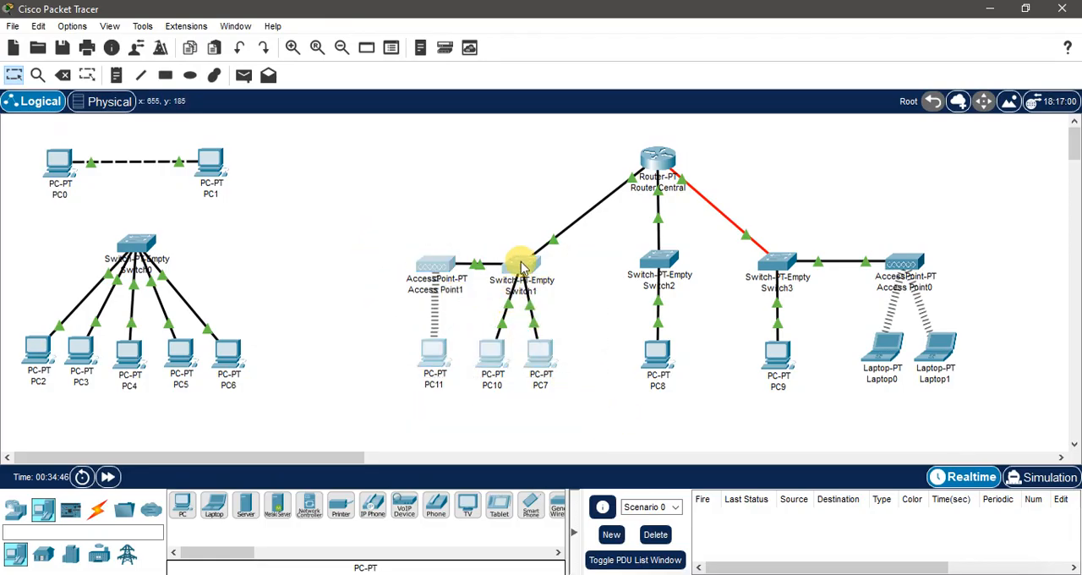
left_click_drag(522, 266, 499, 267)
left_click_drag(668, 154, 506, 149)
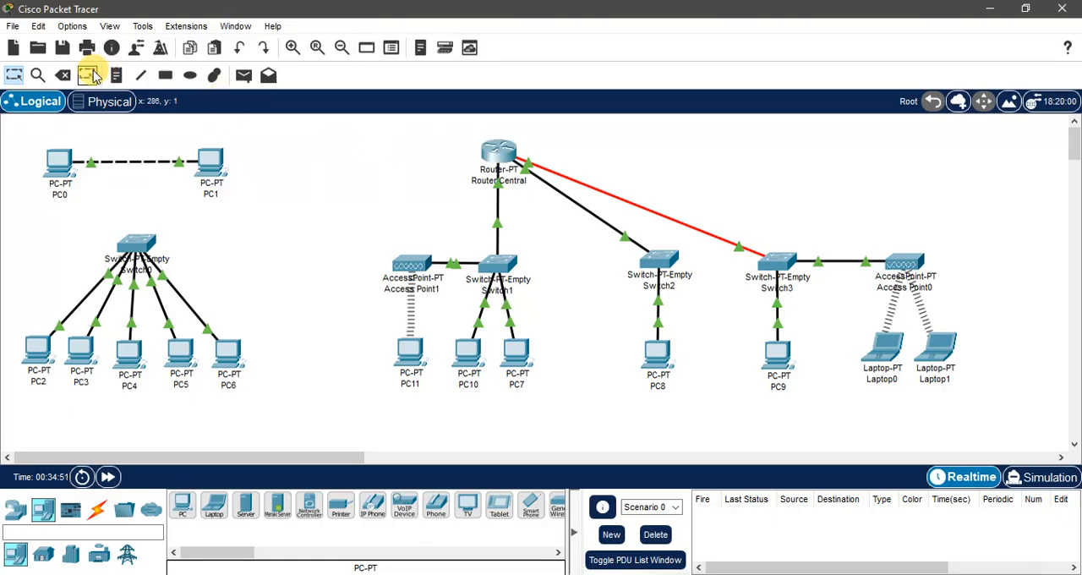
Step: Draw an unfilled rectangle with a black outline around Access Point1, Switch1, PC11, PC10 and PC7
left_click(166, 75)
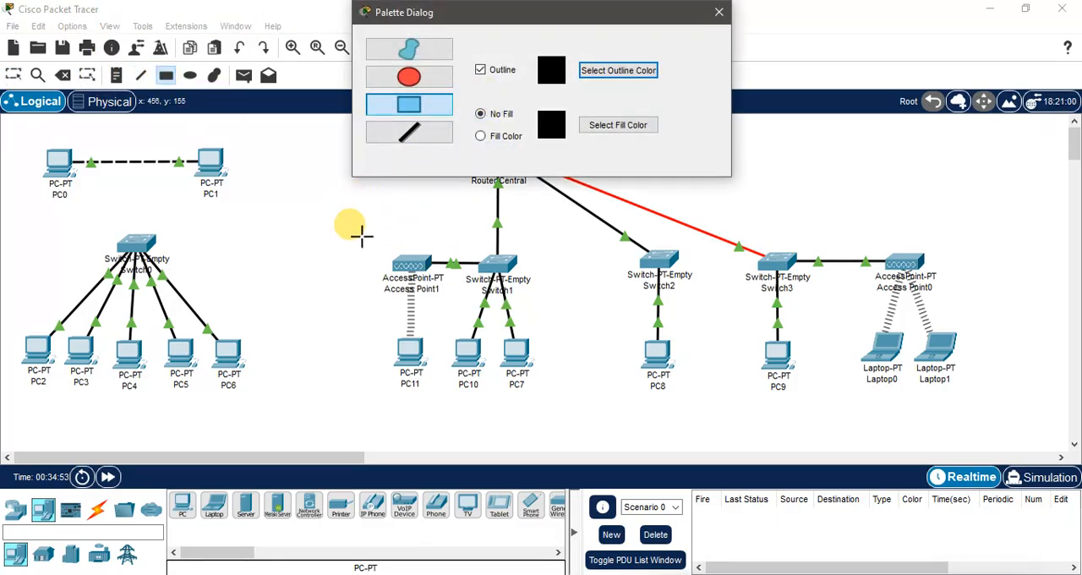
mouse_move(361, 236)
left_mouse_down()
mouse_move(510, 380)
mouse_move(576, 410)
left_mouse_up()
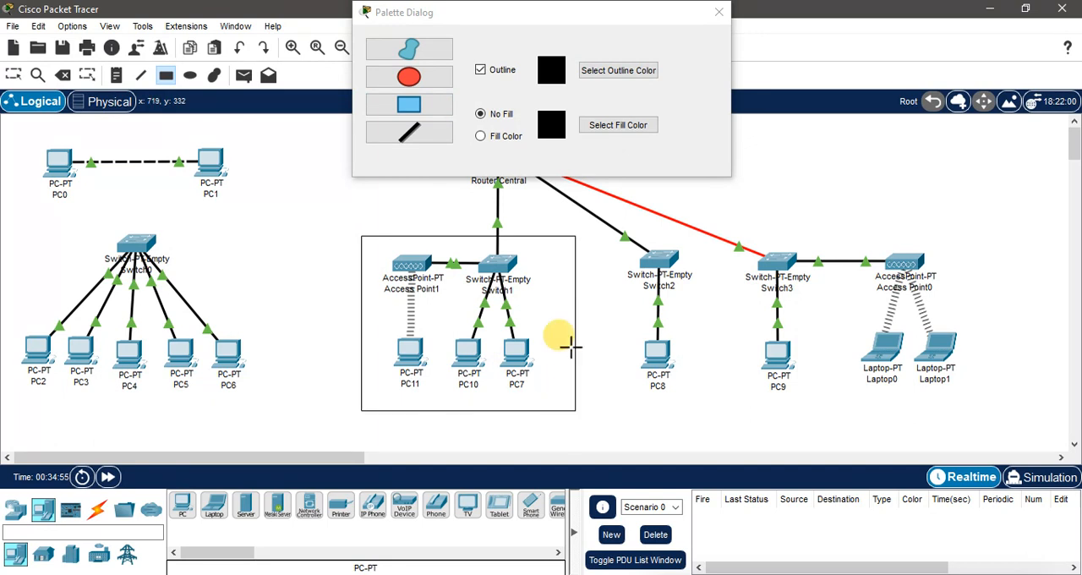
left_click(719, 11)
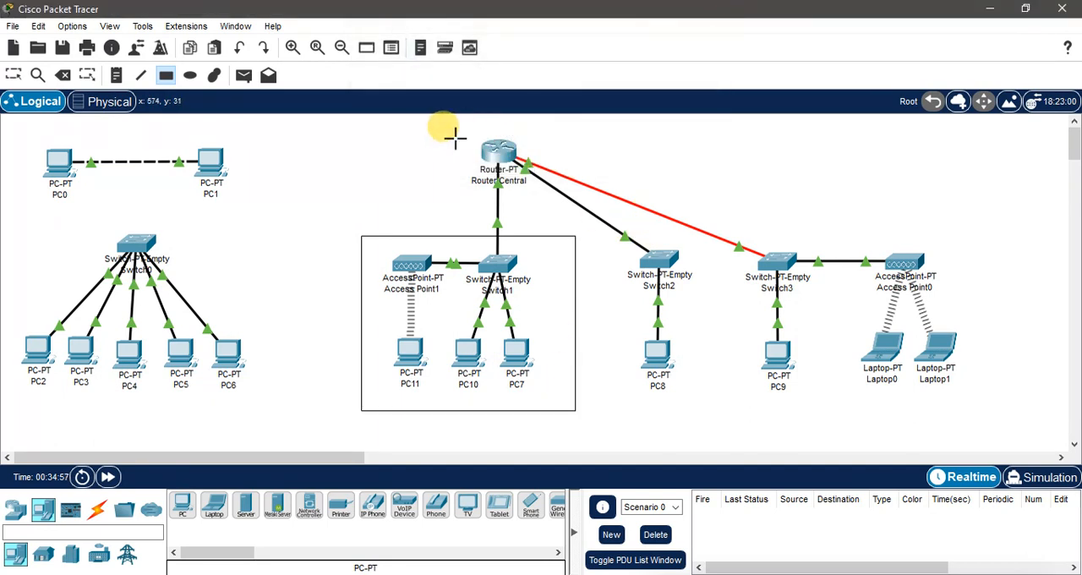
key("Escape")
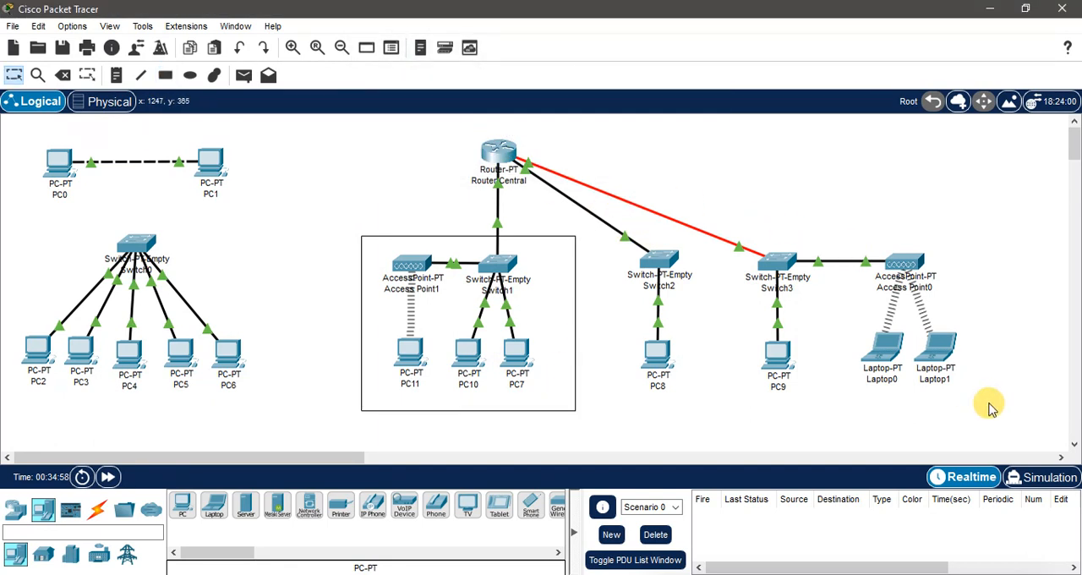
Step: Move the Switch3 group up level with Router Central, and place Switch2 with PC8 beside it in the space below
left_click_drag(985, 406, 724, 222)
left_click_drag(780, 251, 807, 150)
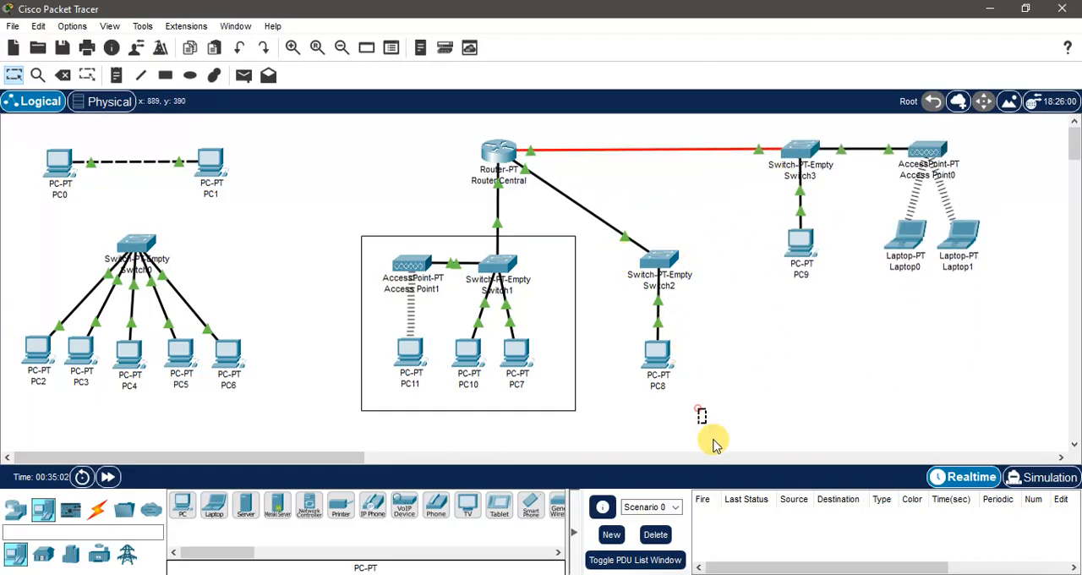
left_click_drag(710, 414, 633, 216)
left_click_drag(662, 257, 710, 335)
left_click(761, 403)
left_click_drag(706, 425, 828, 331)
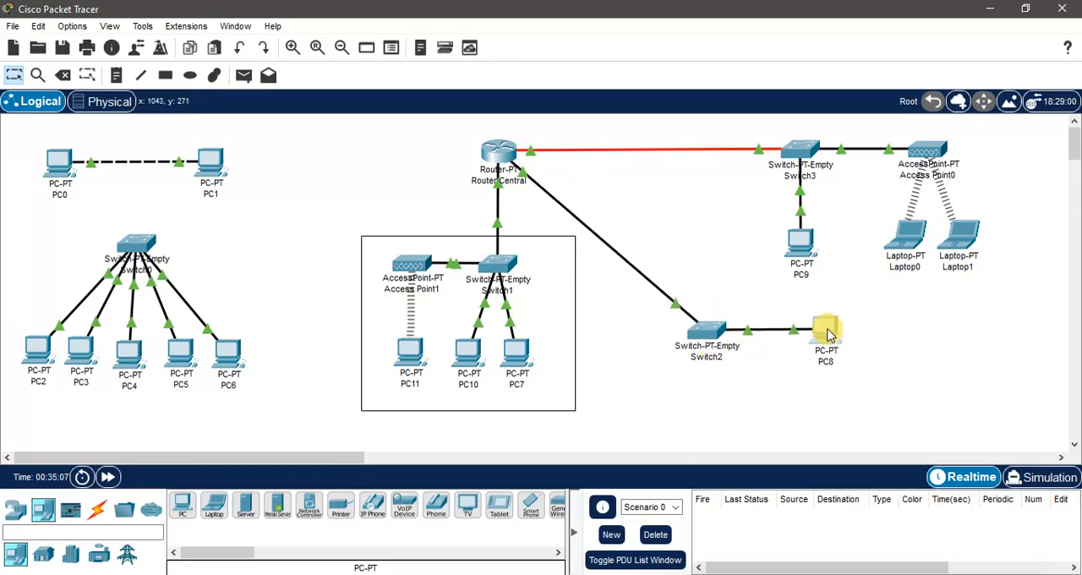
left_click_drag(701, 330, 704, 348)
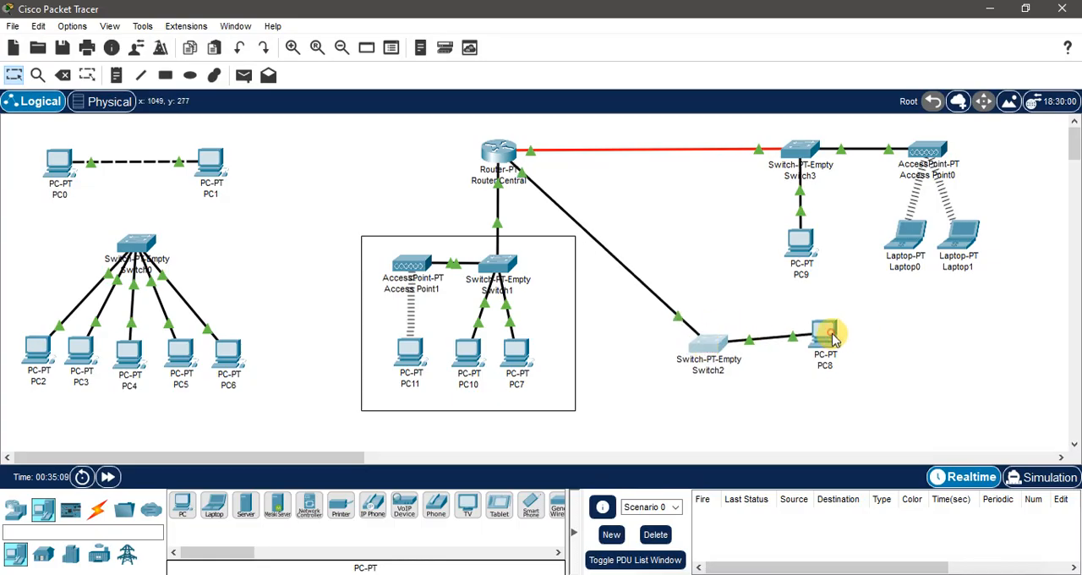
left_click_drag(832, 336, 832, 345)
Step: Add a Laptop-PT below PC8 and connect it to Switch2 with a copper straight-through cable
left_click(213, 505)
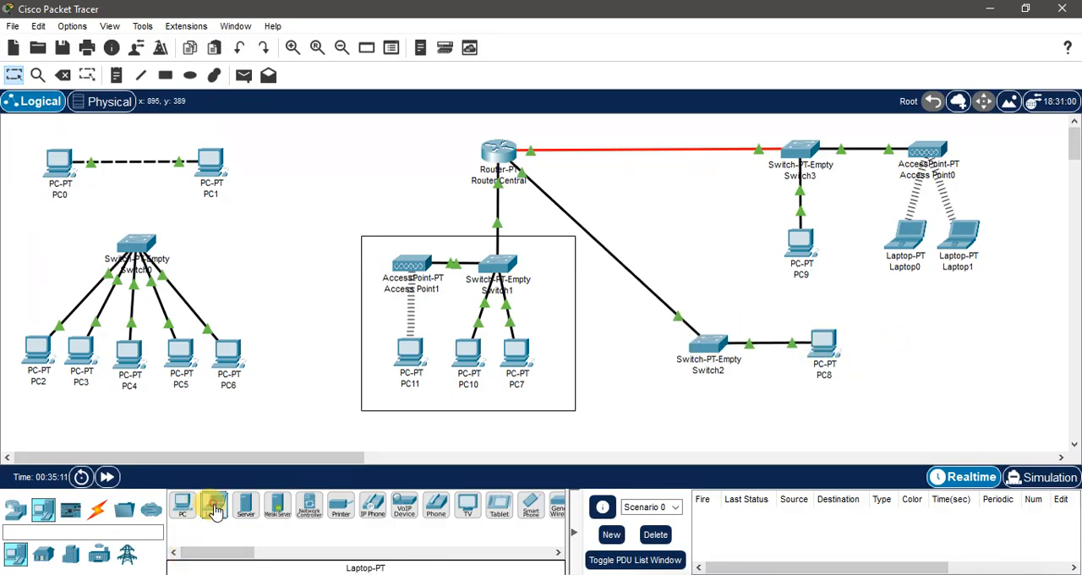
left_click(820, 404)
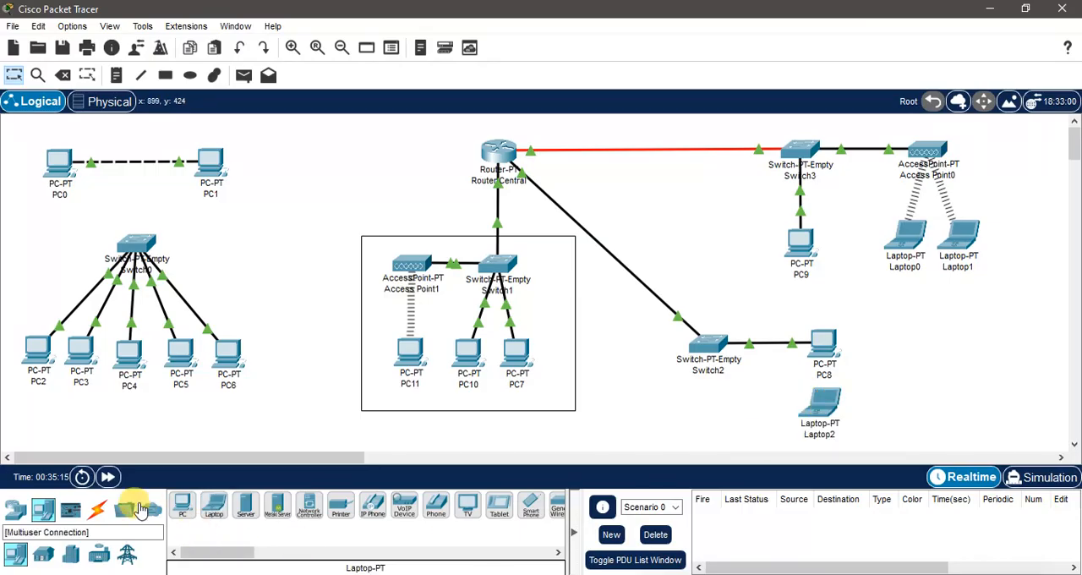
left_click(97, 507)
left_click(245, 505)
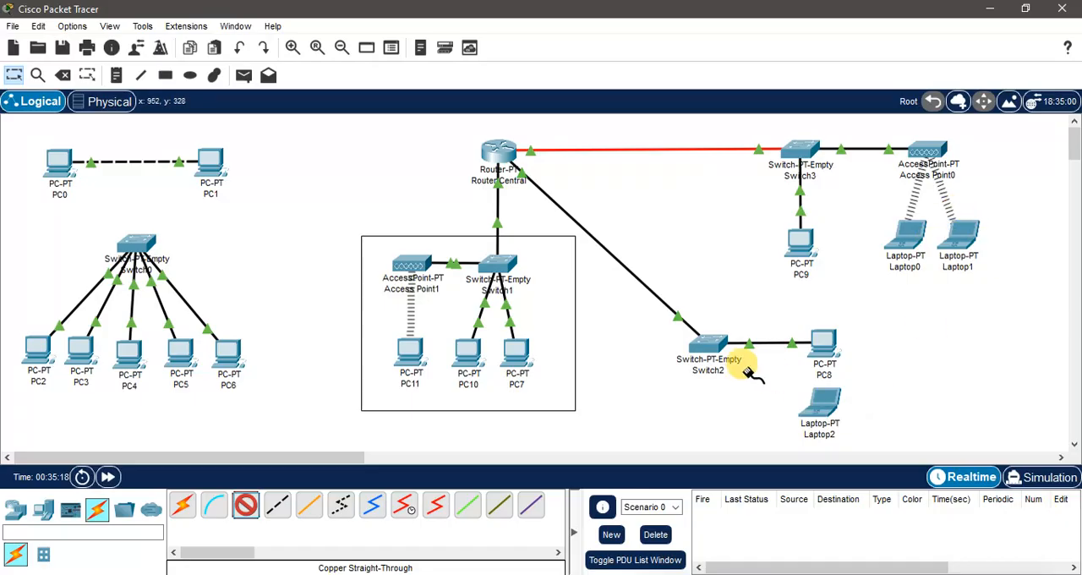
left_click(704, 347)
left_click(756, 389)
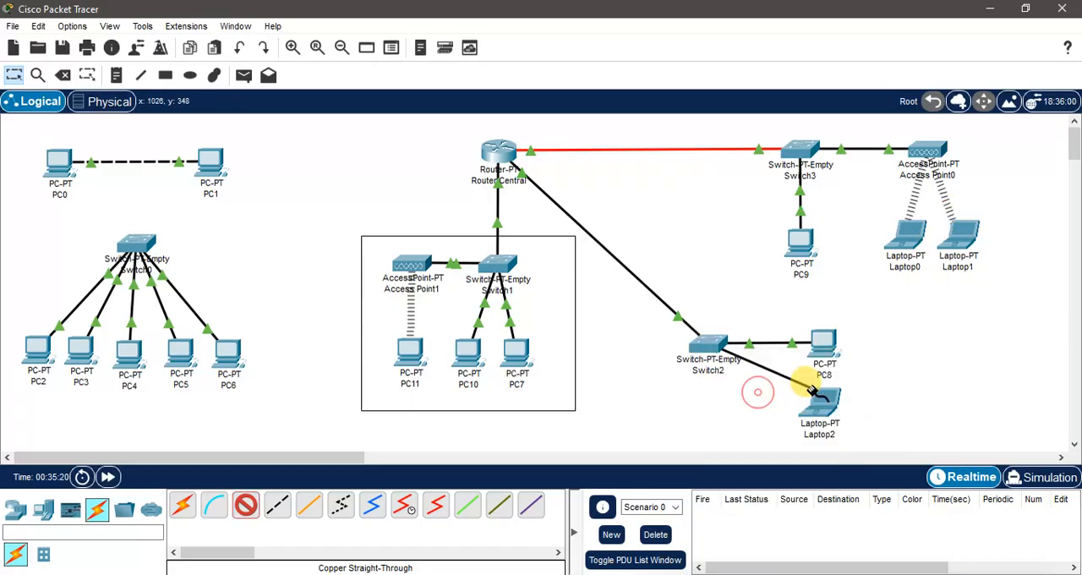
left_click(824, 405)
left_click(862, 466)
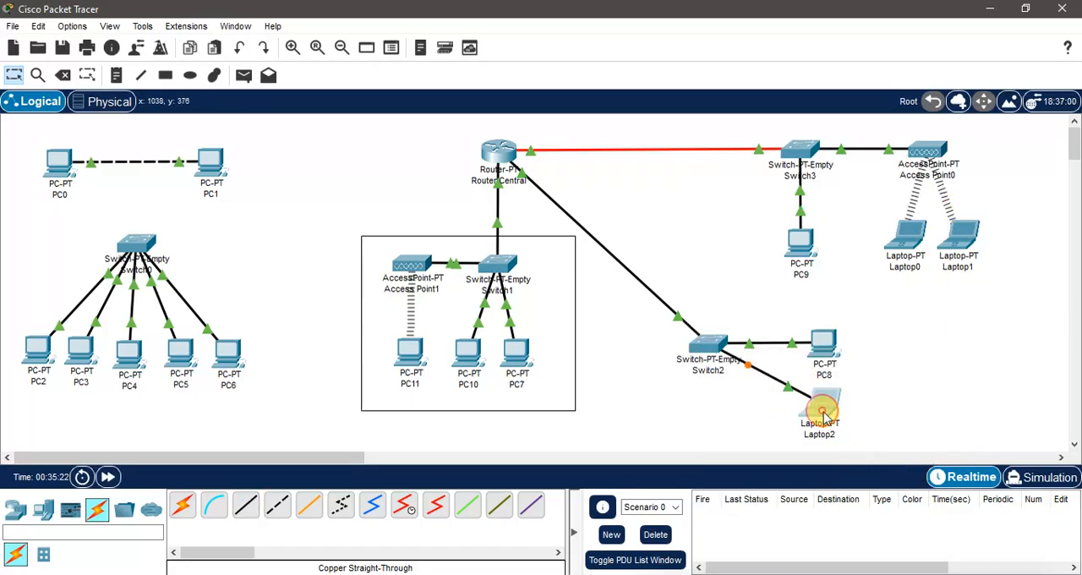
Step: Try to address Laptop2 through DHCP, and set its IPv4 configuration back to static
left_click(824, 412)
left_click(442, 56)
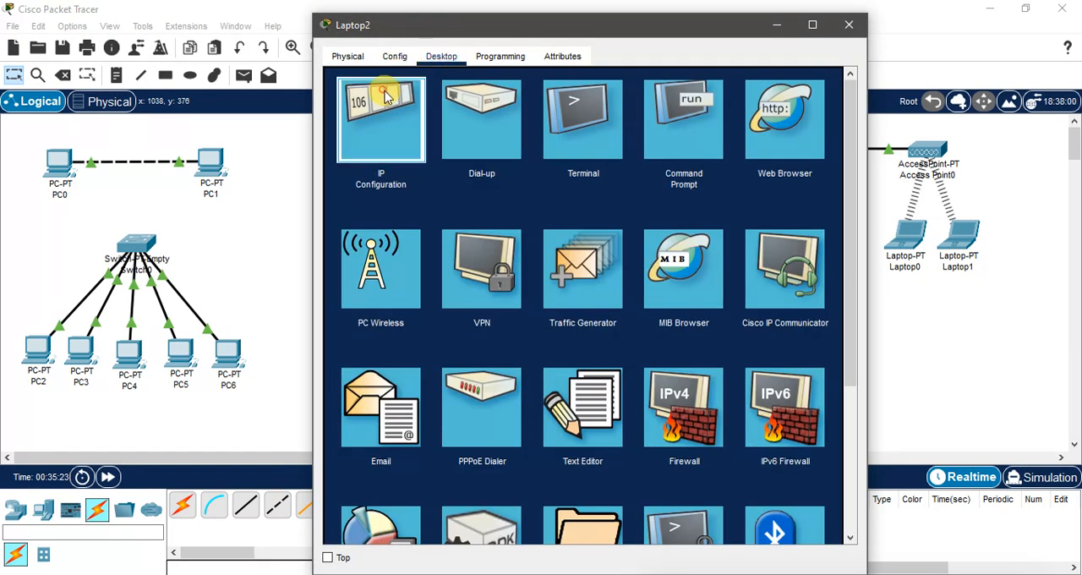
left_click(384, 97)
left_click(344, 144)
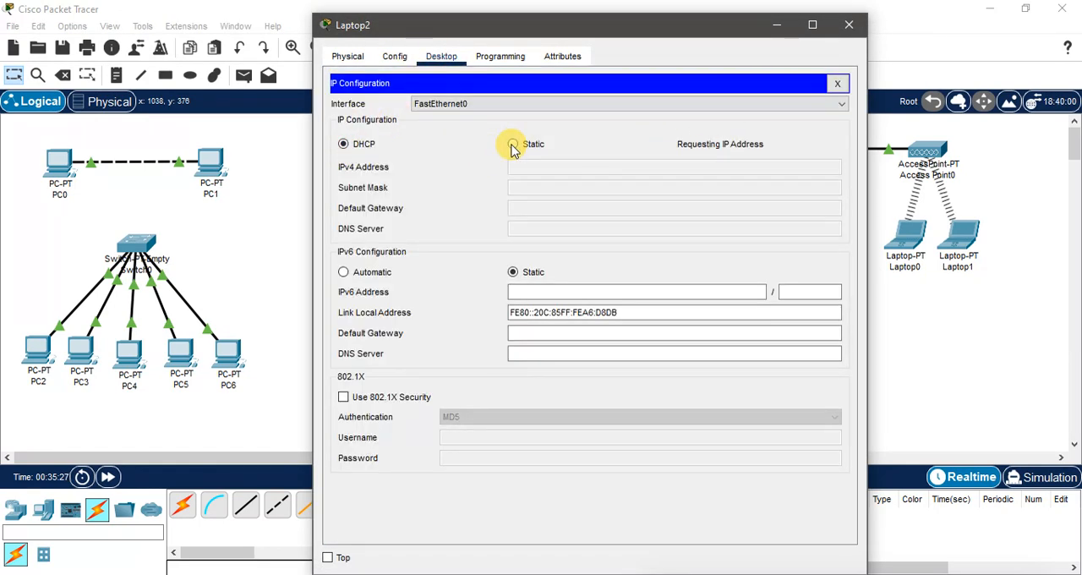
left_click_drag(608, 27, 381, 62)
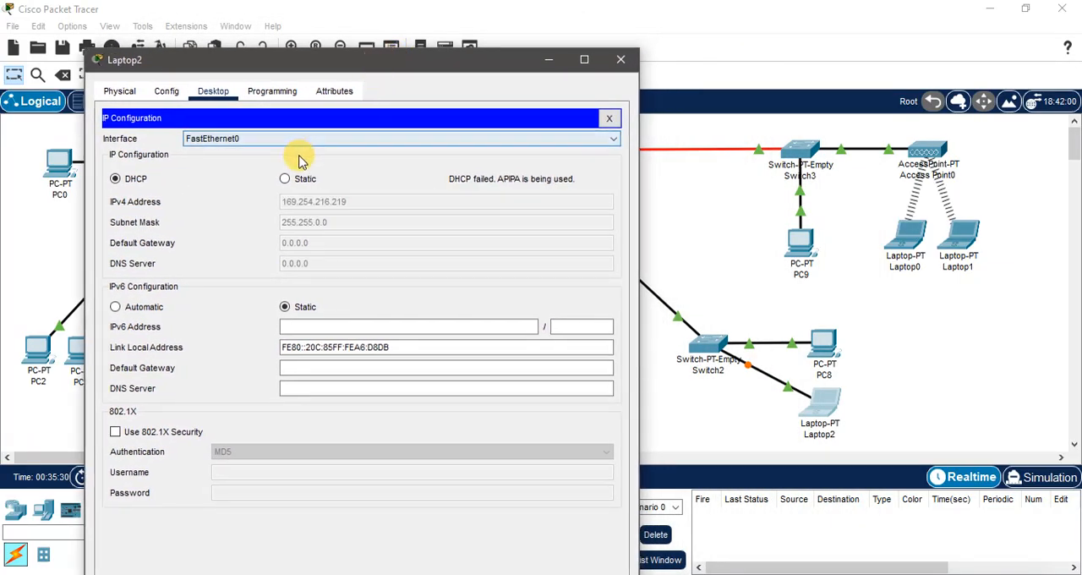
left_click(286, 178)
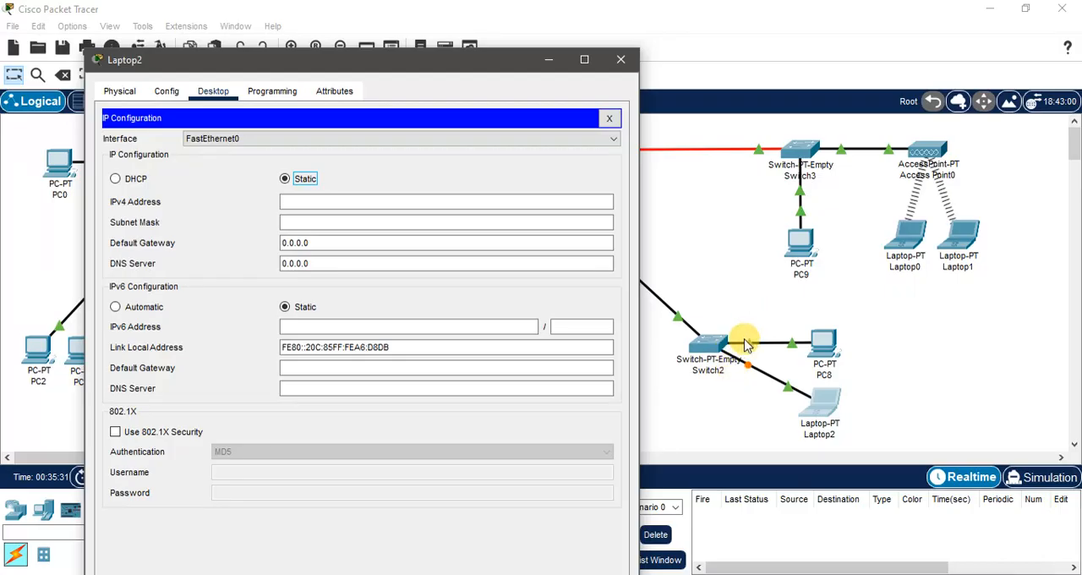
left_click(622, 59)
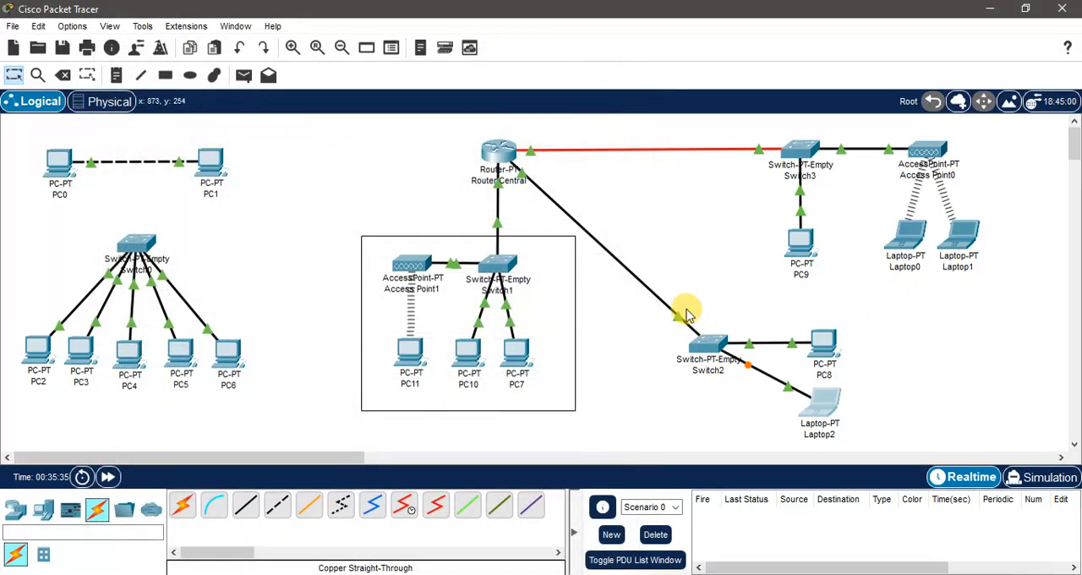
Step: Draw unfilled rectangles with a black outline around the Switch2 group and around the Switch3 group with Access Point0
left_click(165, 75)
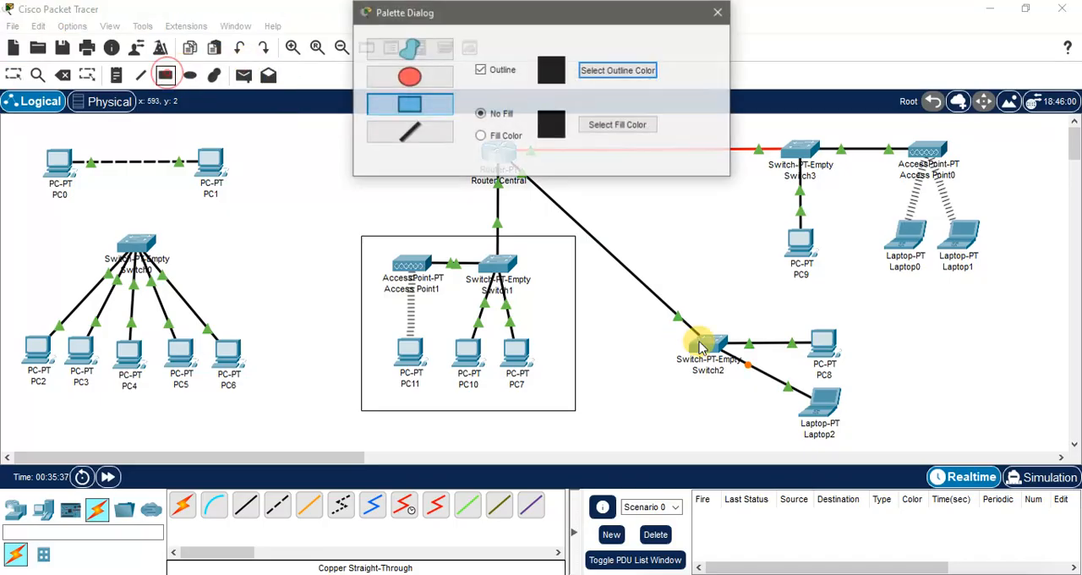
left_click_drag(625, 282, 857, 448)
left_click(720, 15)
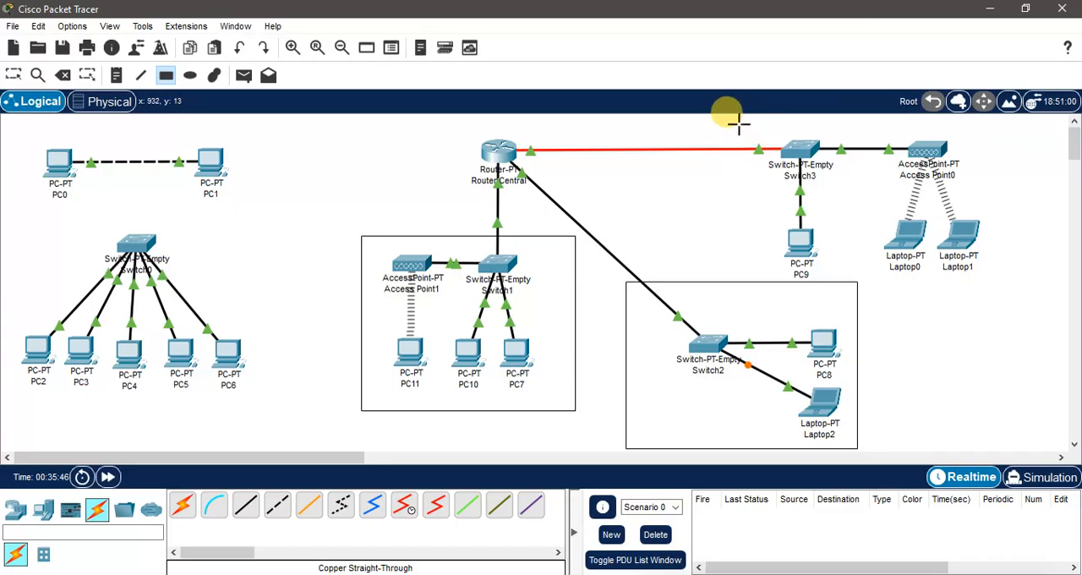
mouse_move(744, 125)
left_mouse_down()
mouse_move(937, 284)
mouse_move(994, 278)
left_mouse_up()
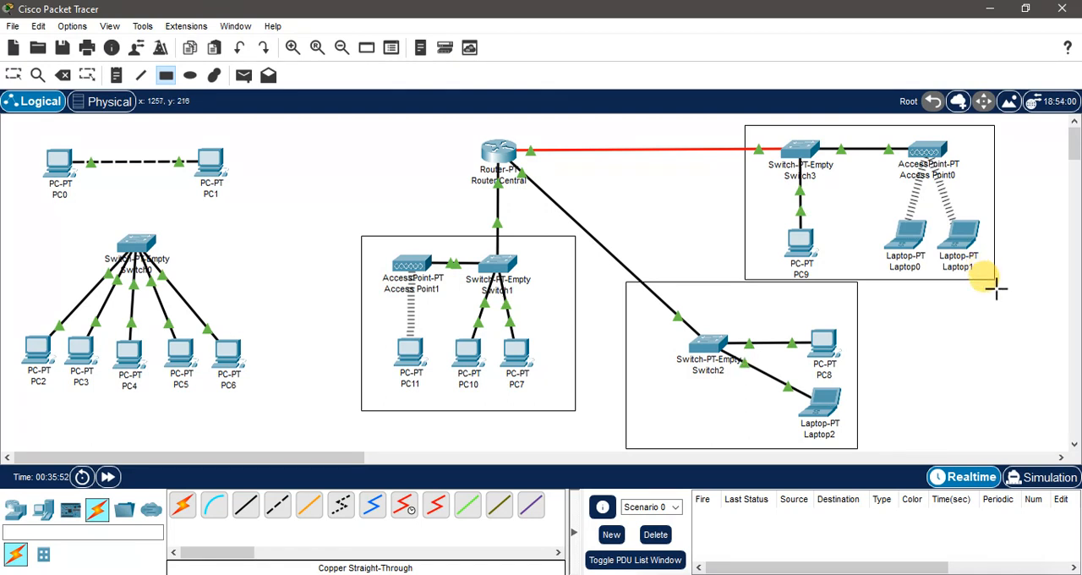
key("Escape")
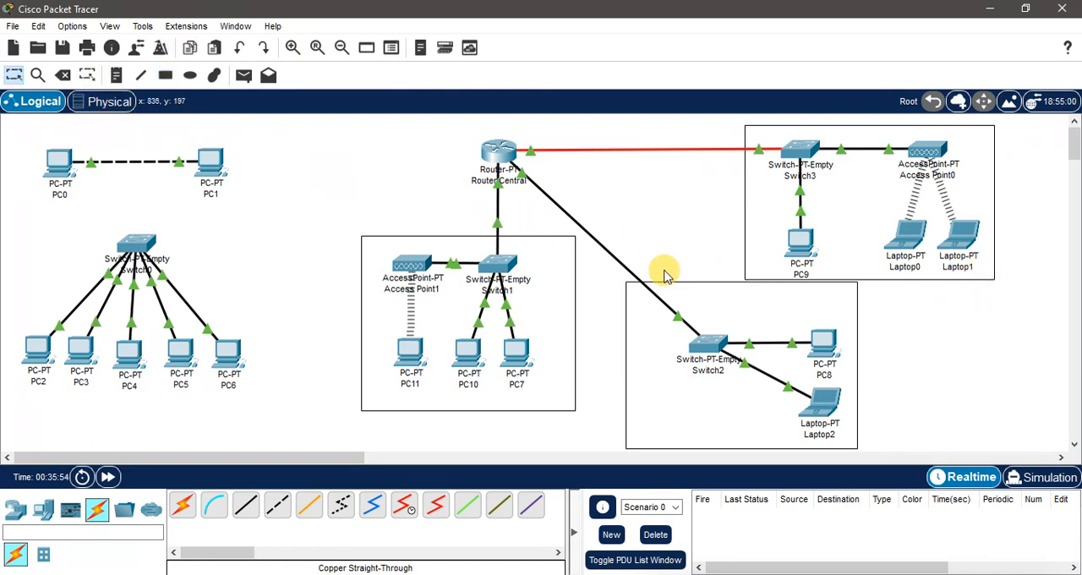
Step: Move the rectangle around the Switch2 group slightly right and down, clear of the Switch3 rectangle
left_click(671, 282)
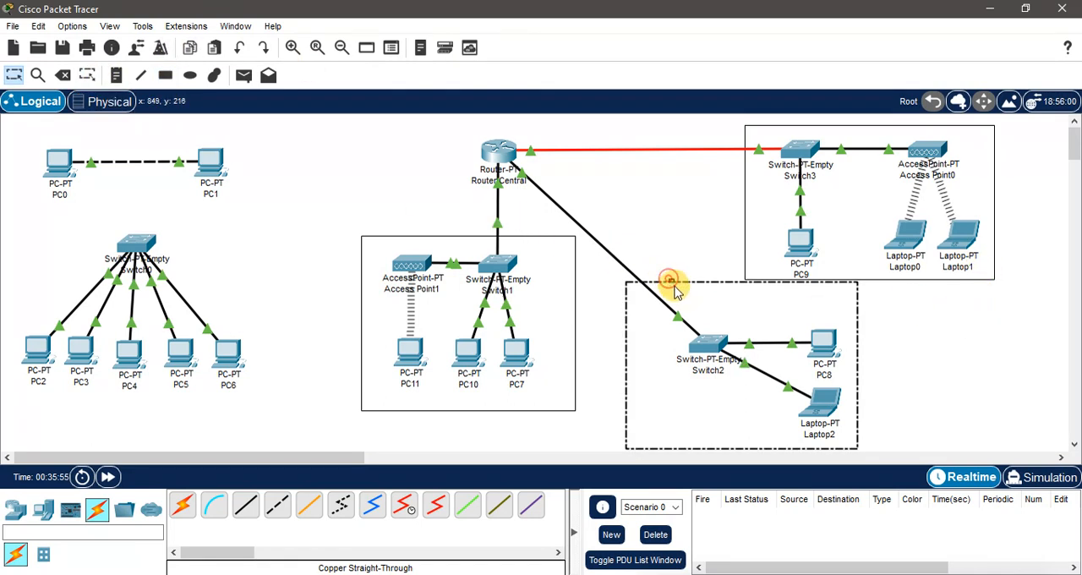
scroll(672, 290, "down", 2)
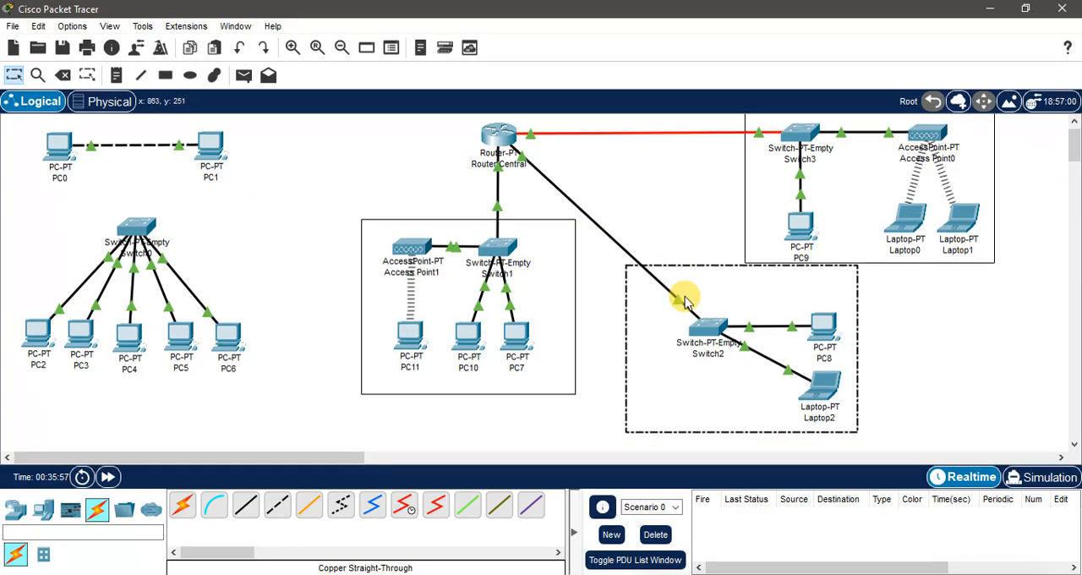
left_click(857, 275)
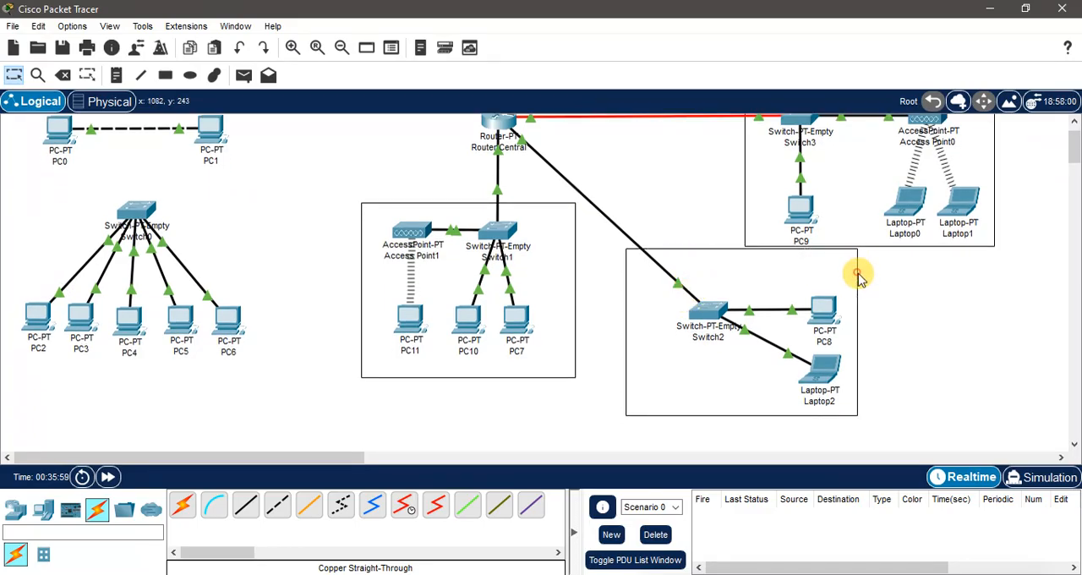
double_click(702, 251)
left_click_drag(707, 253, 738, 269)
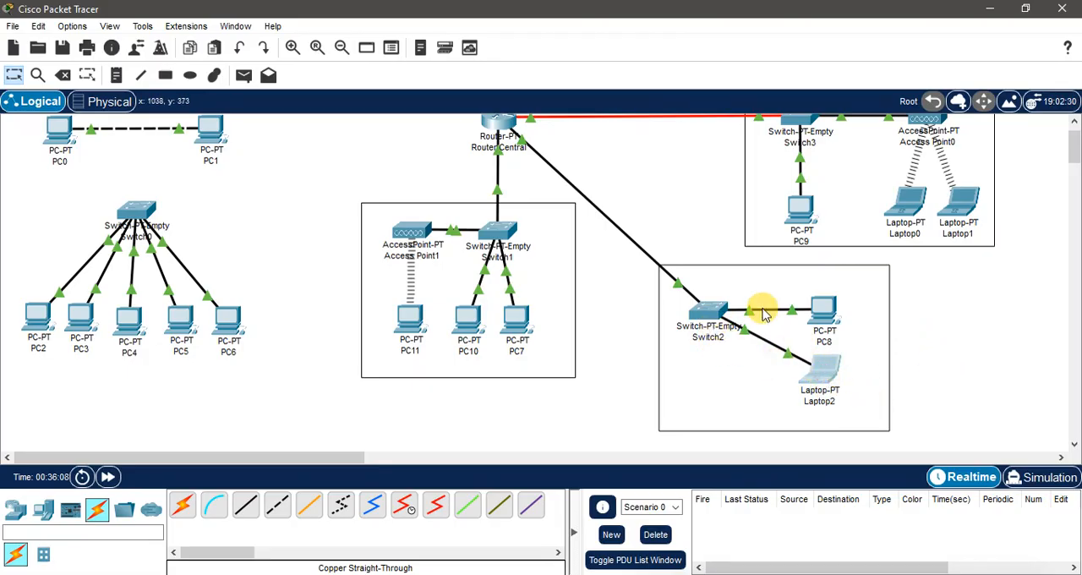
Step: Set Laptop2's IPv4 configuration to DHCP and close its window
left_click(820, 370)
left_click(385, 119)
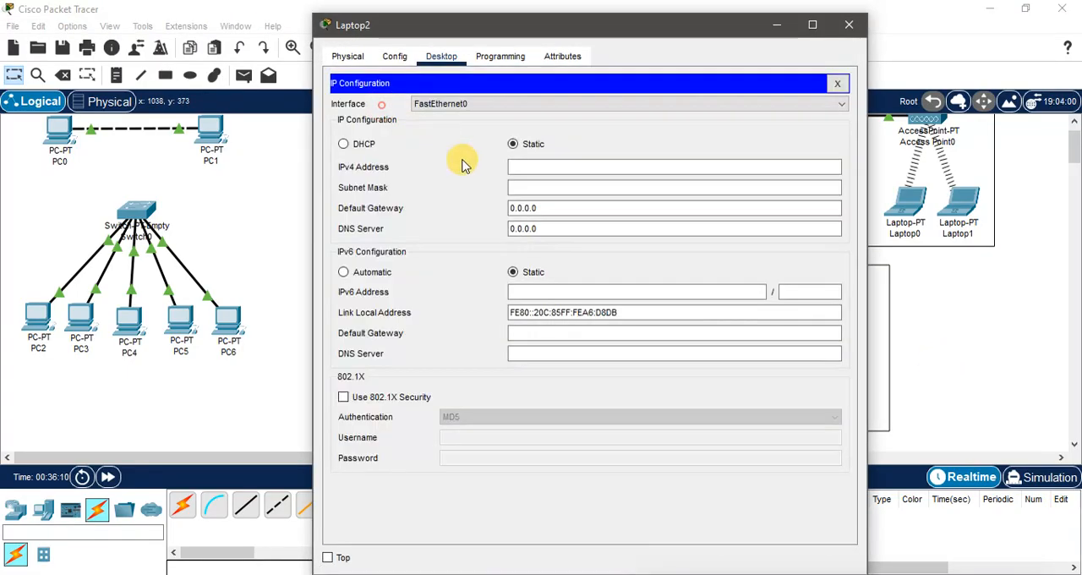
left_click(365, 146)
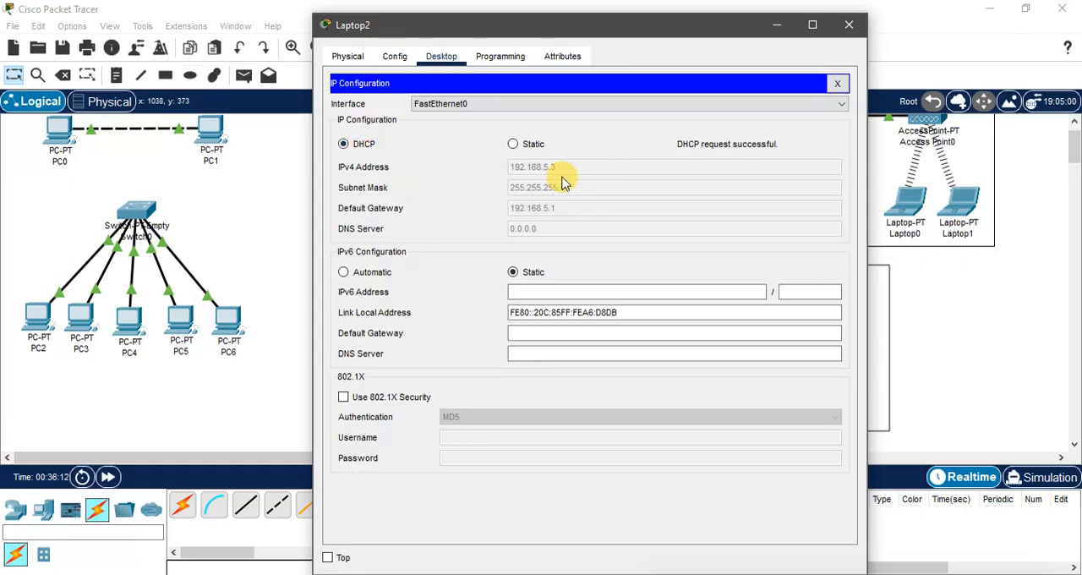
left_click(849, 24)
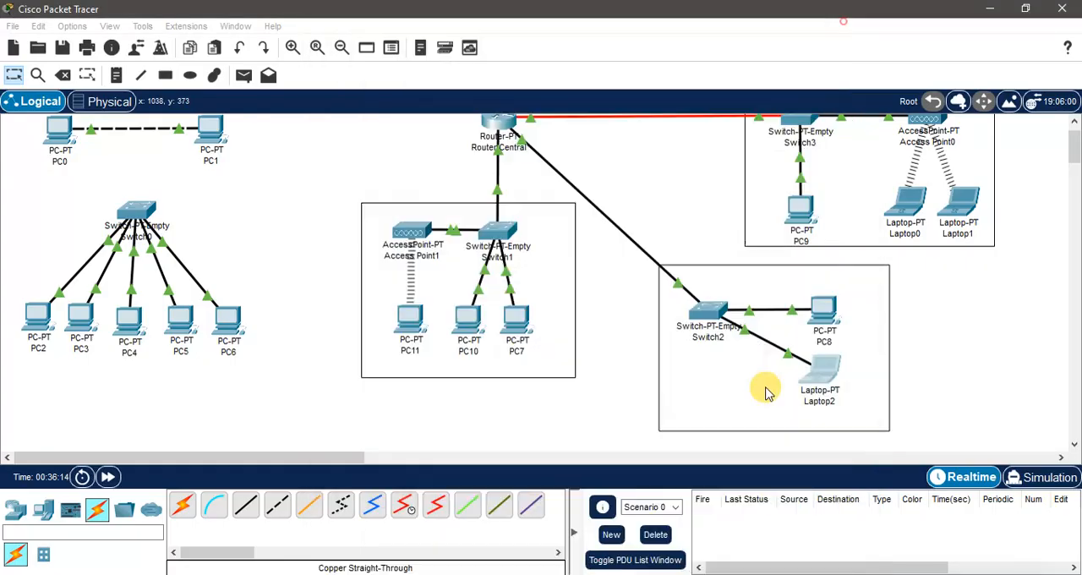
Step: Add a PC-PT below Switch2, inside the rectangle beside Laptop2
left_click(44, 508)
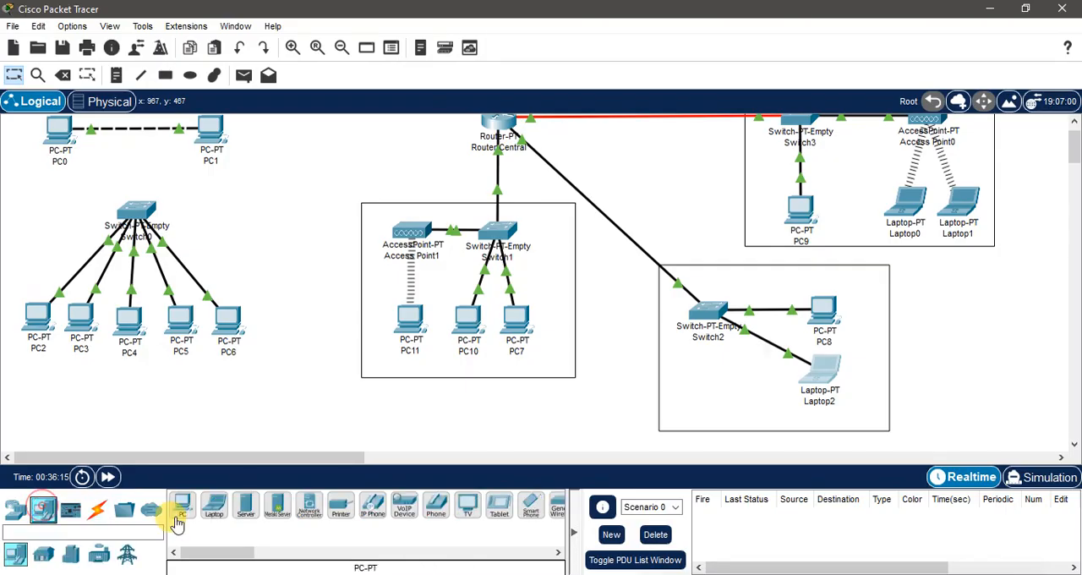
left_click(182, 506)
left_click(702, 380)
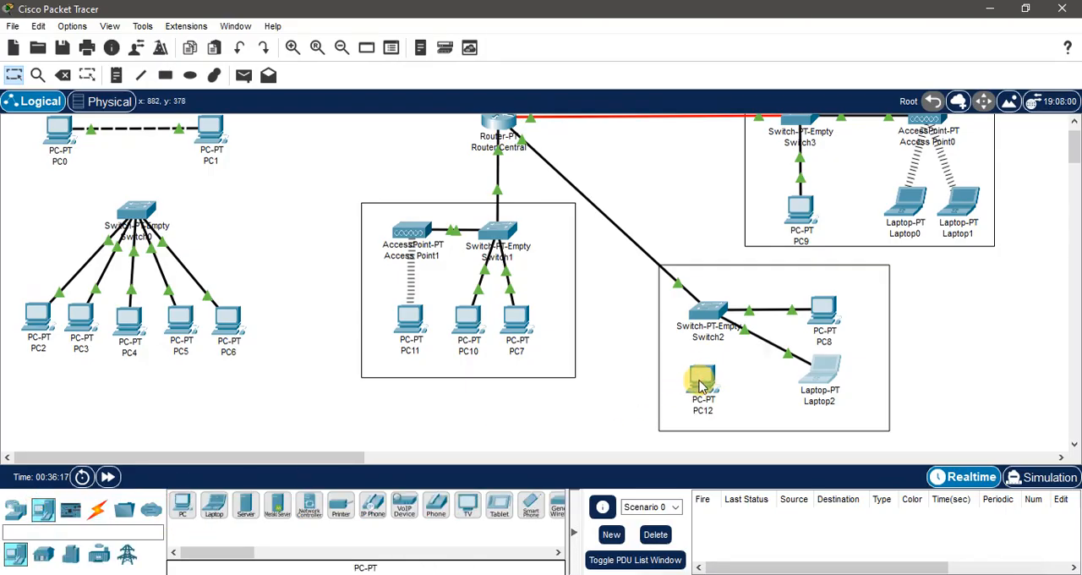
left_click(701, 380)
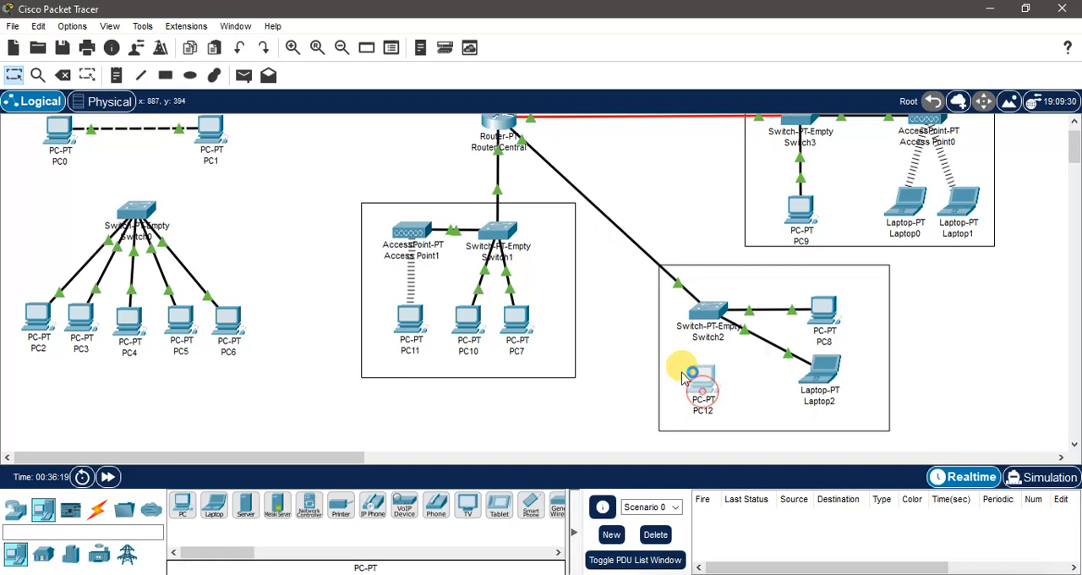
left_click(683, 378)
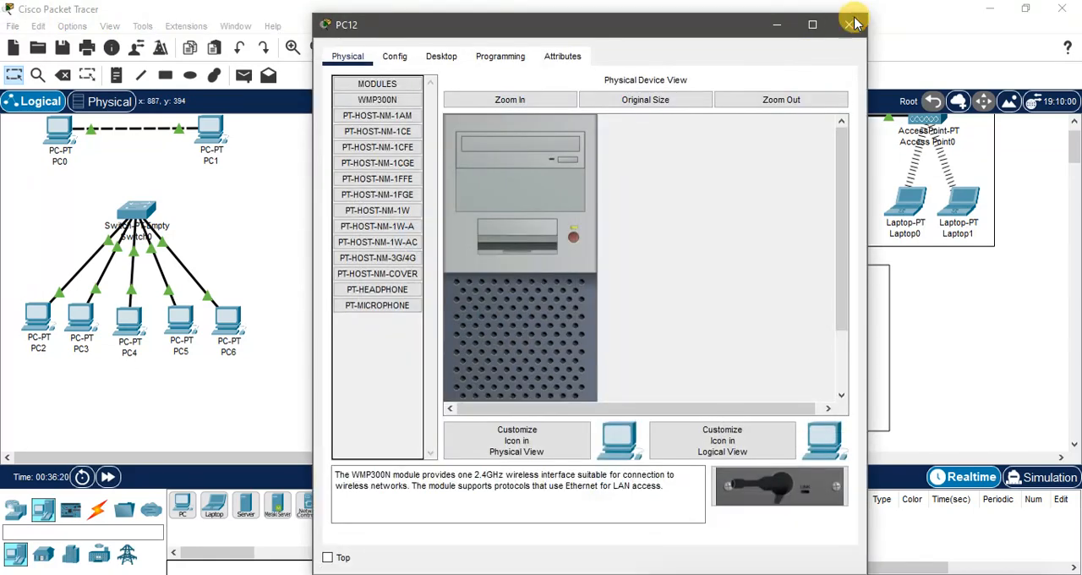
left_click(853, 20)
Step: Connect Switch2 to PC12's FastEthernet0 with a copper straight-through cable and align PC12 under the switch
left_click(98, 507)
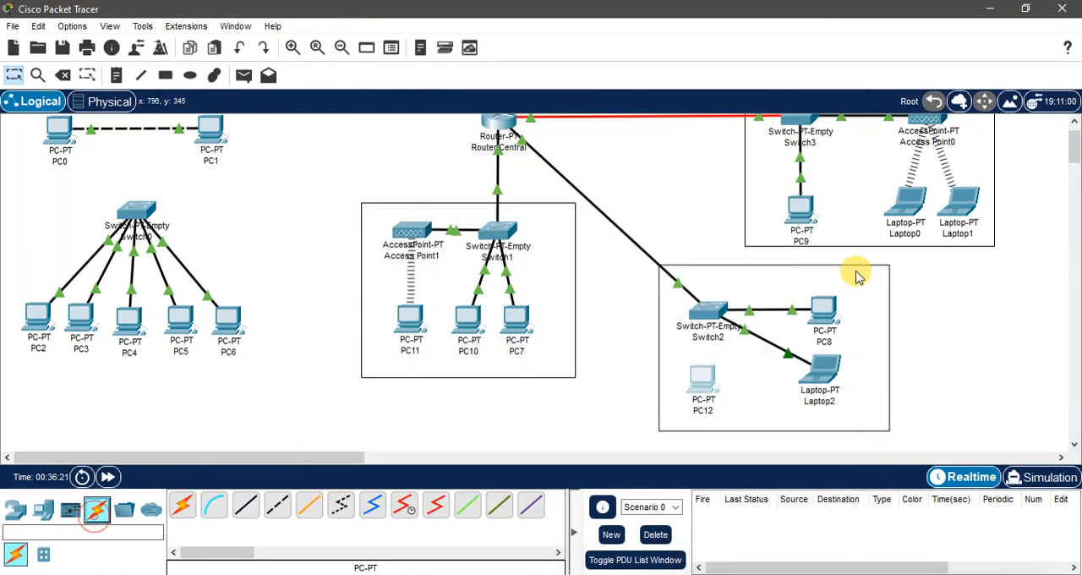
scroll(857, 283, "up", 2)
scroll(871, 298, "down", 2)
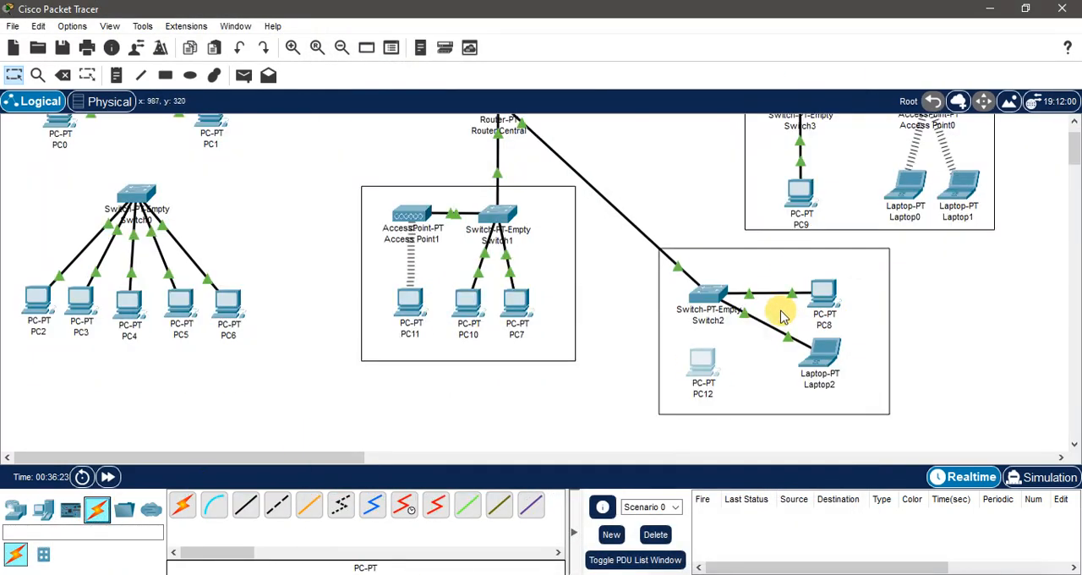
left_click(245, 504)
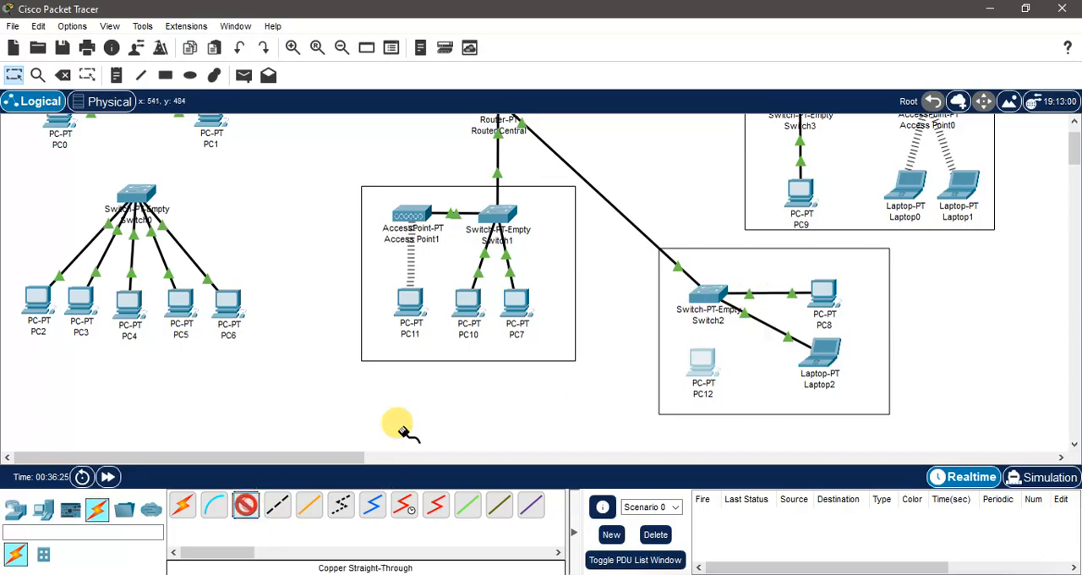
left_click(704, 295)
left_click(734, 353)
left_click(702, 363)
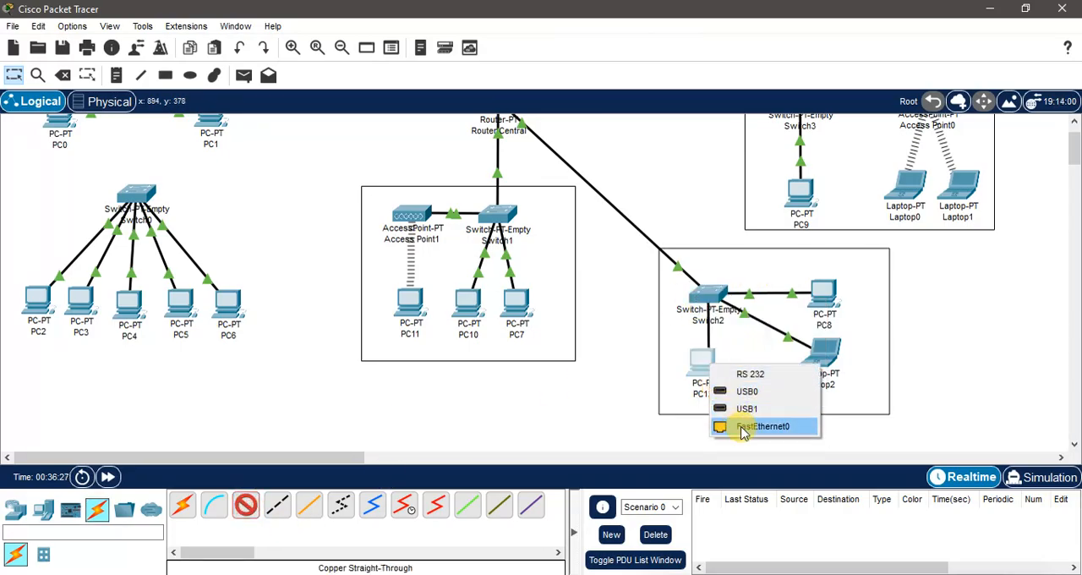
left_click(736, 425)
left_click_drag(710, 370, 714, 365)
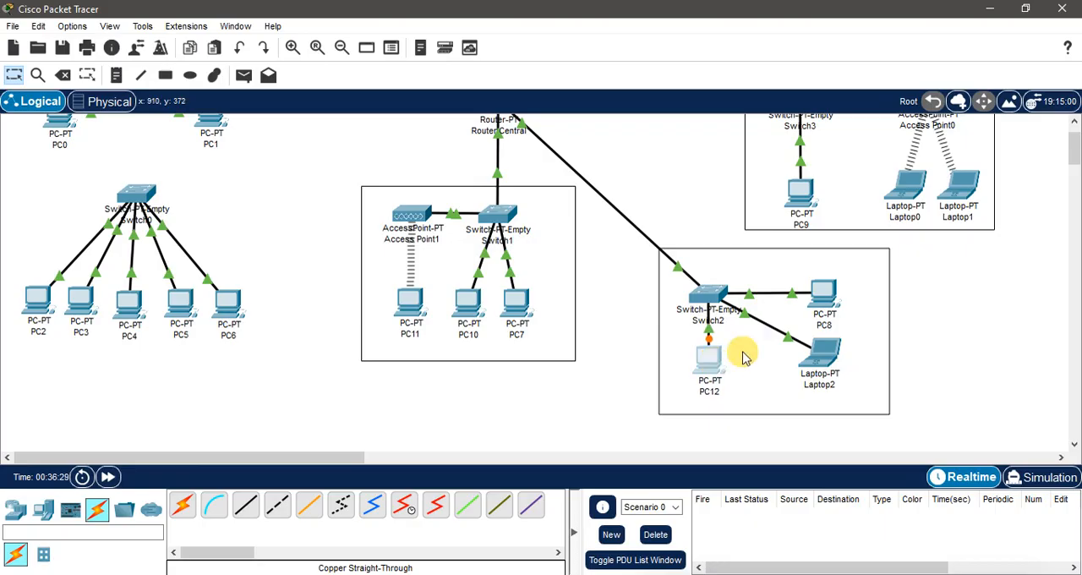
scroll(1022, 222, "up", 1)
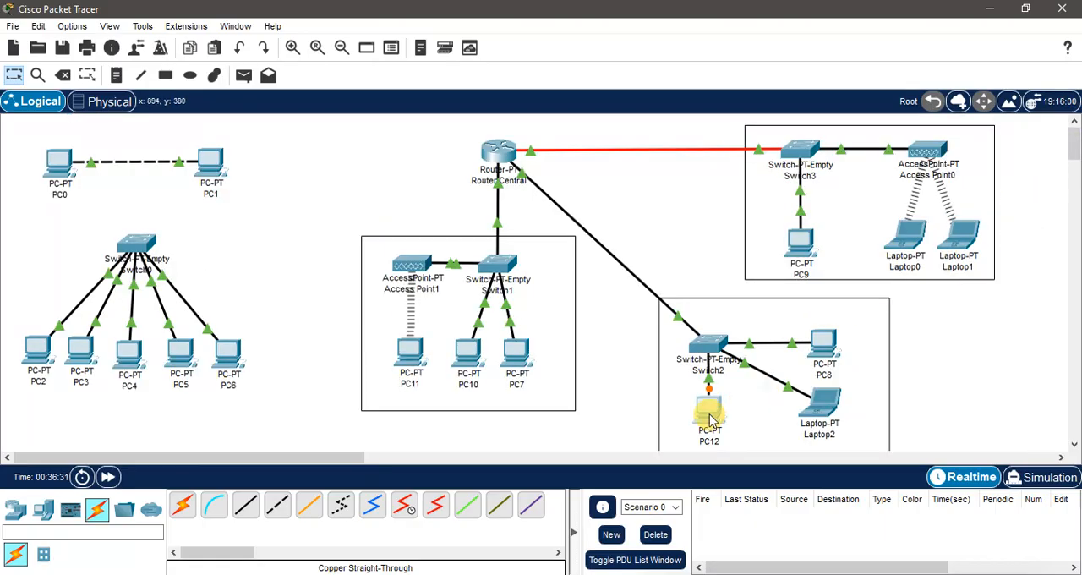
Step: Set PC12's IPv4 configuration to DHCP and close its window
mouse_move(710, 419)
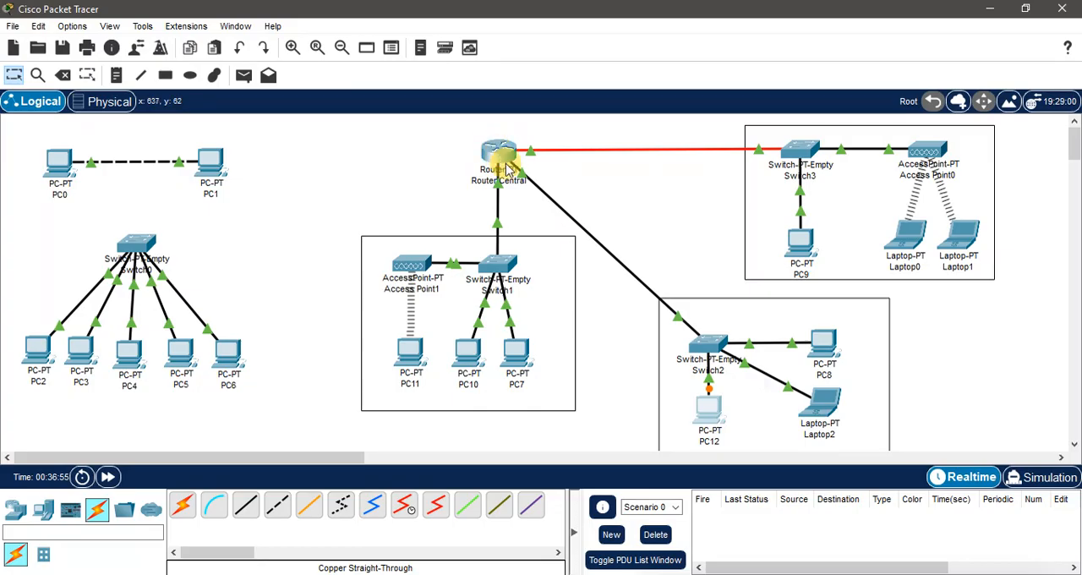
left_click(680, 251)
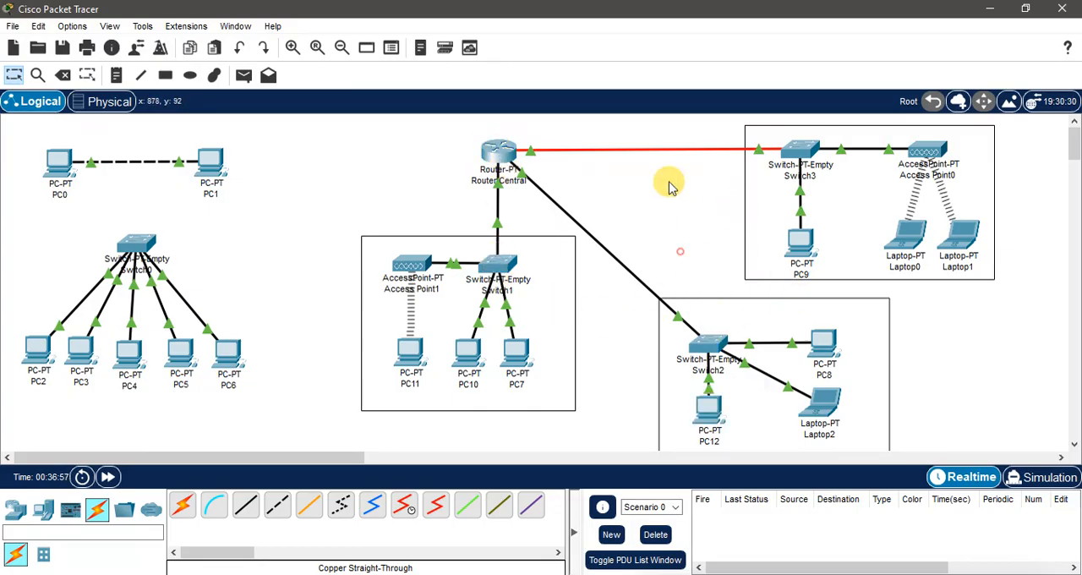
left_click(710, 412)
left_click(395, 56)
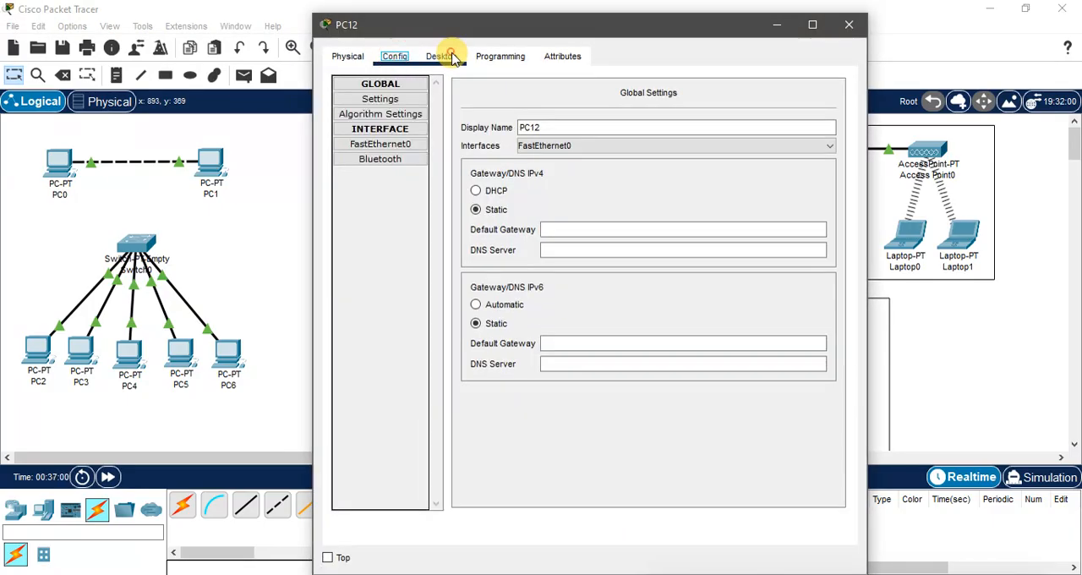
left_click(442, 56)
left_click(380, 127)
left_click(364, 145)
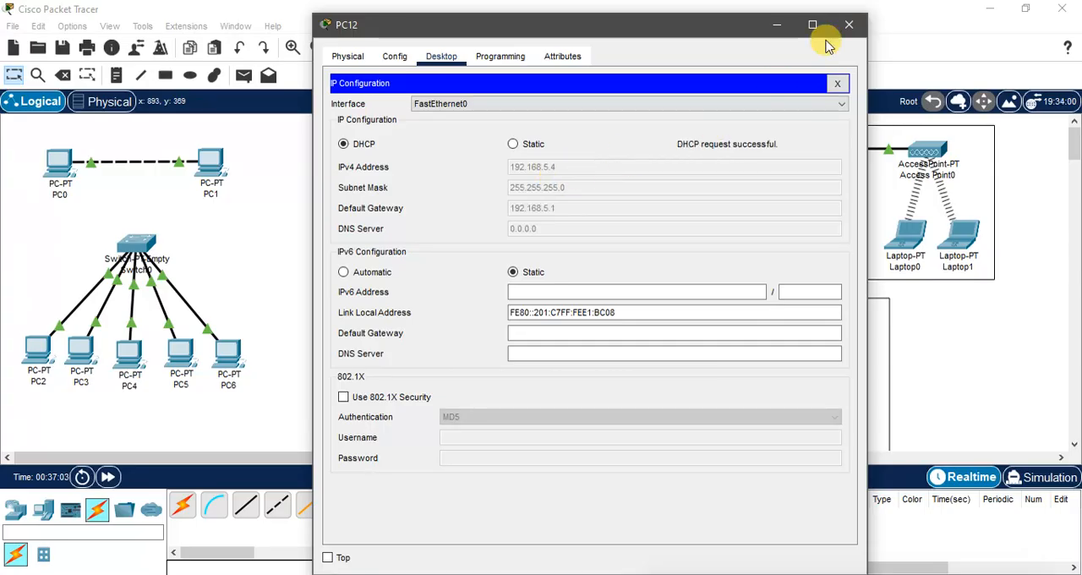
left_click(848, 25)
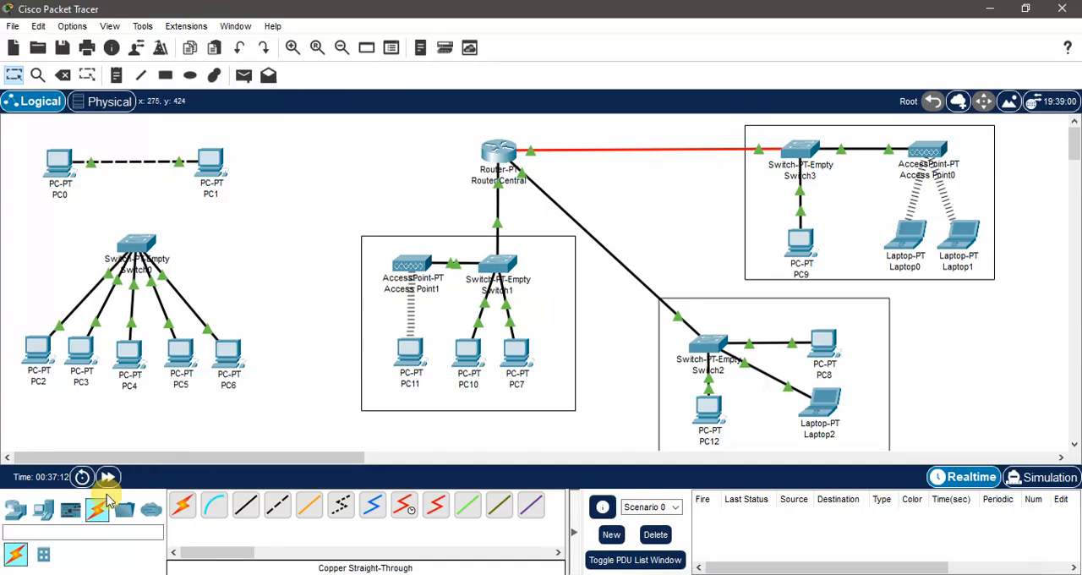
Step: Add an AccessPoint-PT in the free space below the link between Router Central and Switch3
left_click(43, 508)
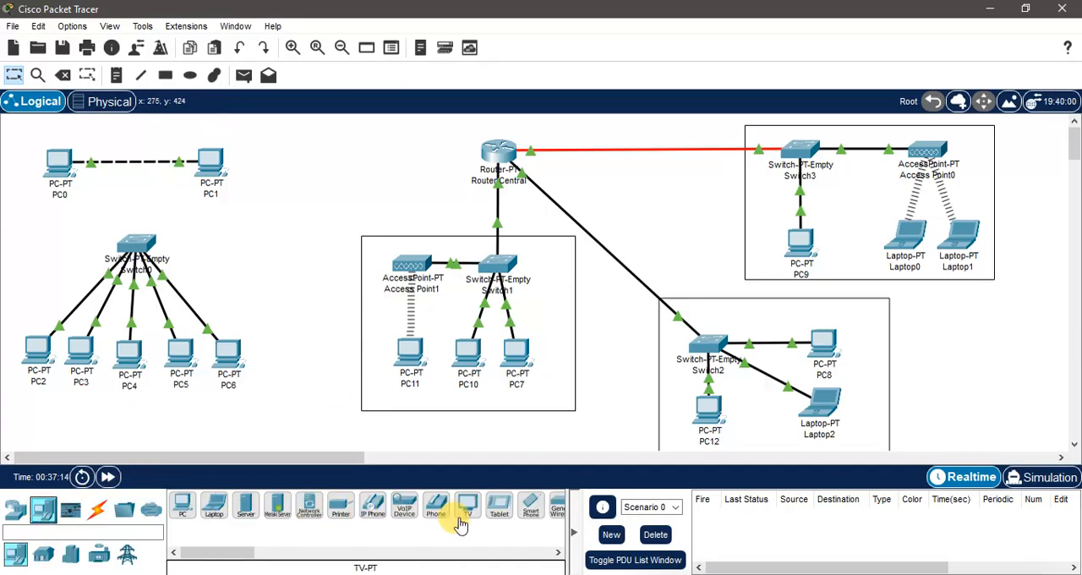
left_click(15, 508)
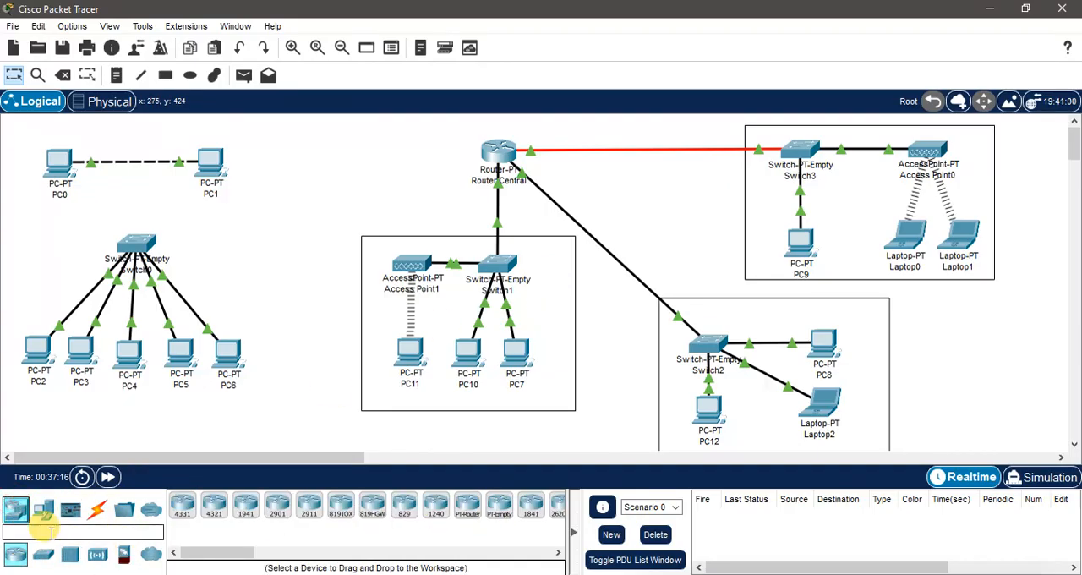
left_click(98, 554)
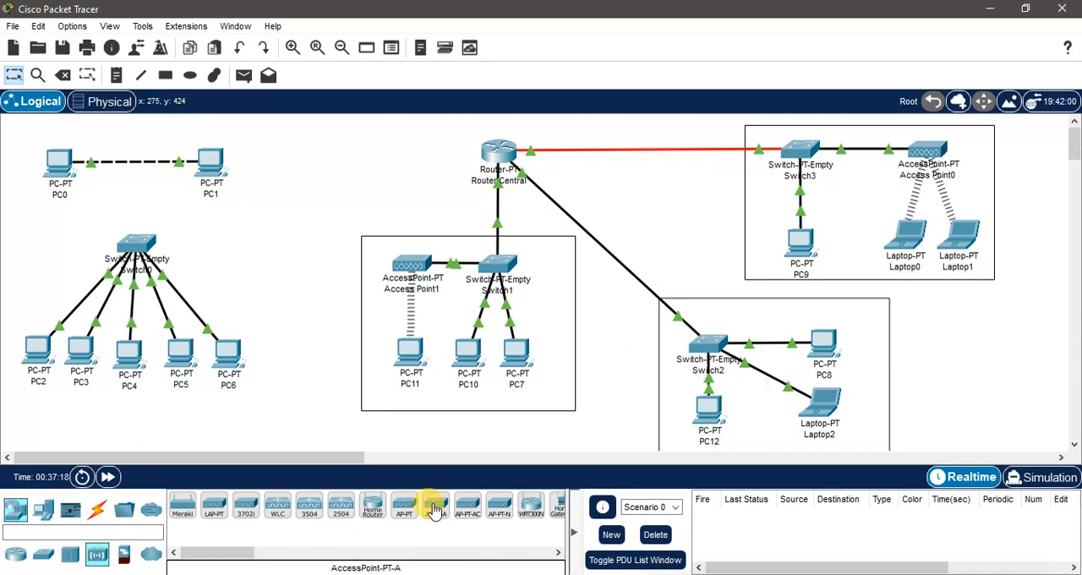
left_click(406, 512)
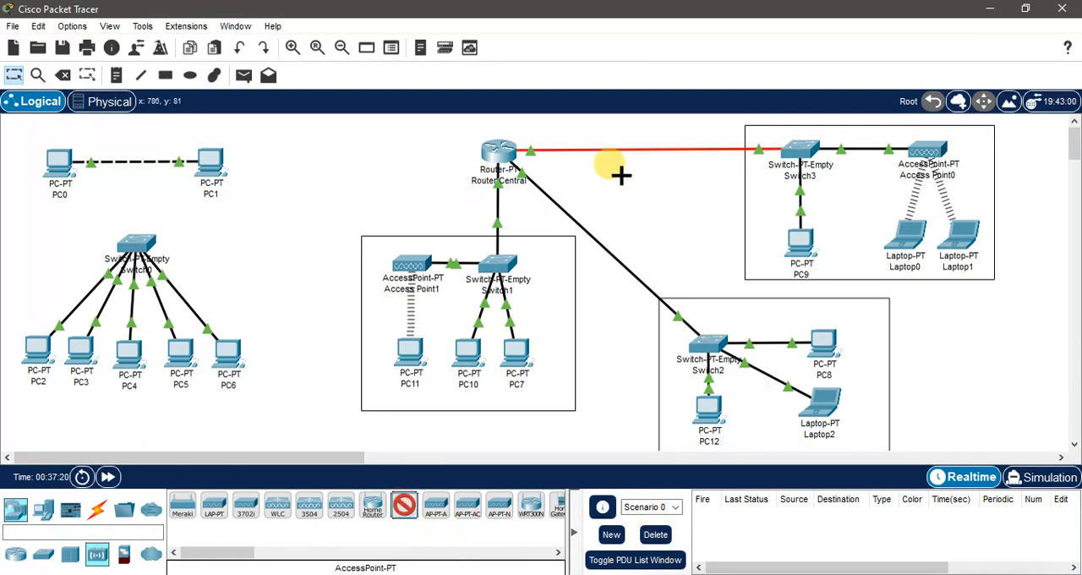
left_click_drag(621, 175, 656, 185)
Step: Connect Switch2's GigabitEthernet9/1 to Port 0 of Access Point2 with a copper straight-through cable, and position the access point directly above Switch2
left_click(97, 508)
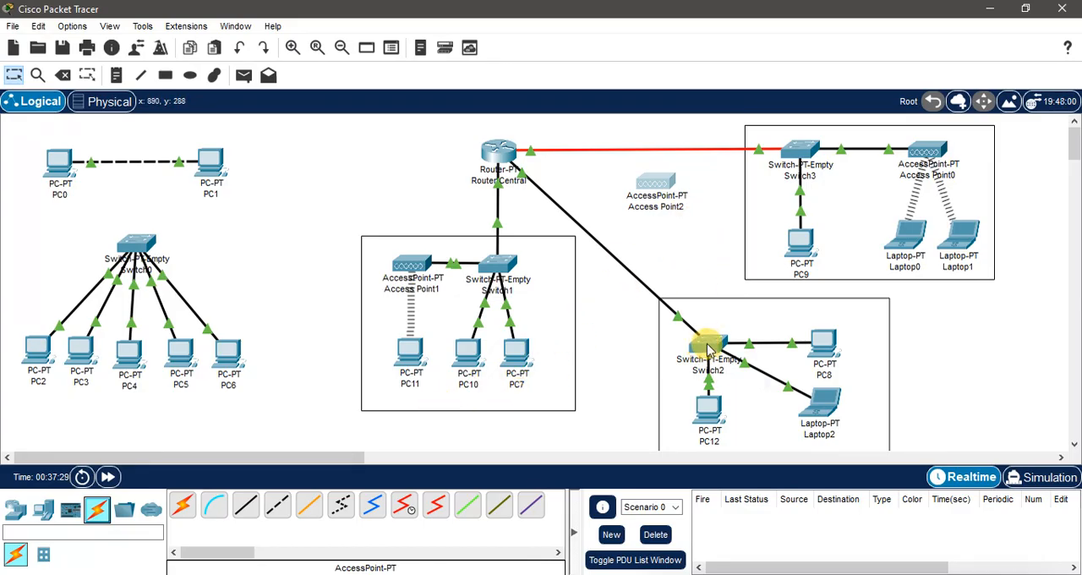
left_click_drag(660, 183, 661, 217)
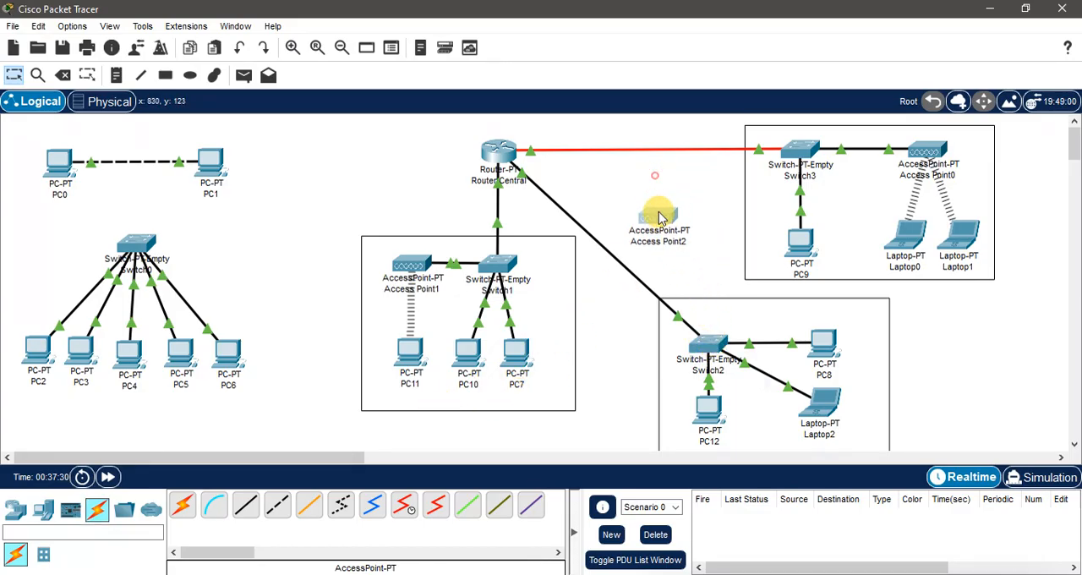
left_click(246, 505)
left_click(715, 340)
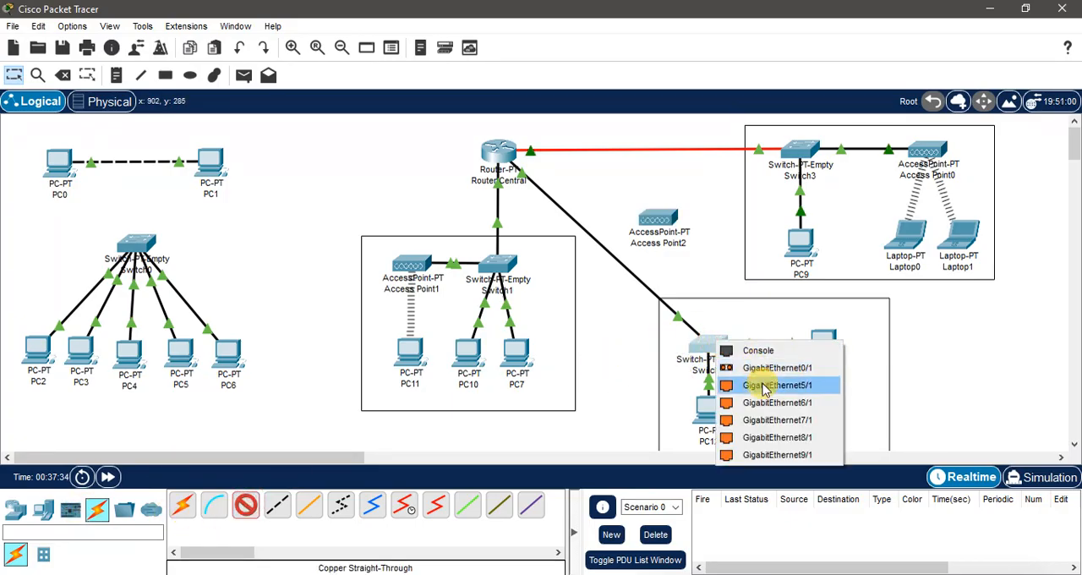
left_click(775, 455)
left_click(663, 223)
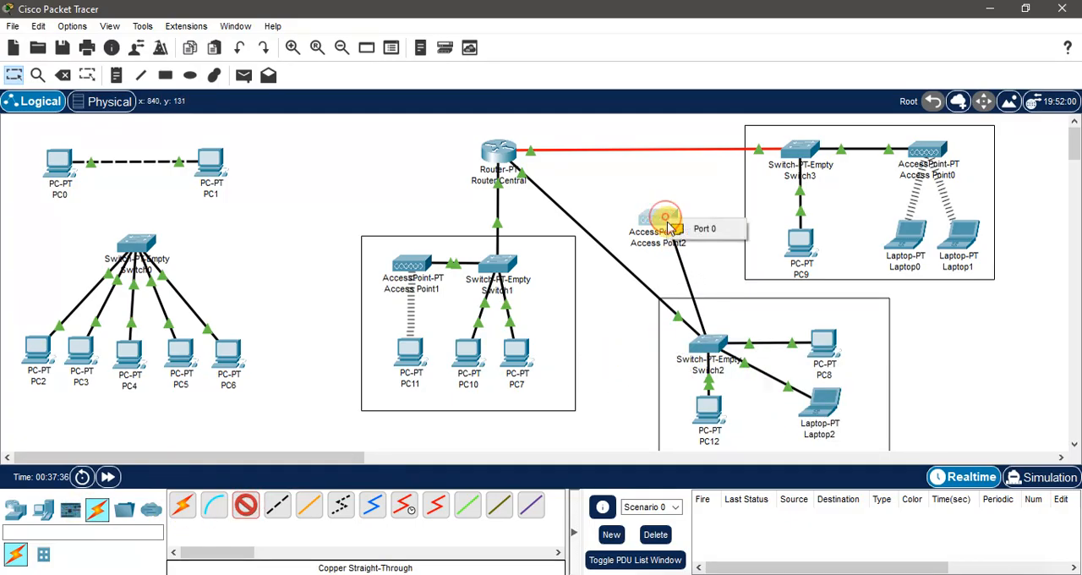
left_click(707, 232)
left_click_drag(672, 224, 713, 227)
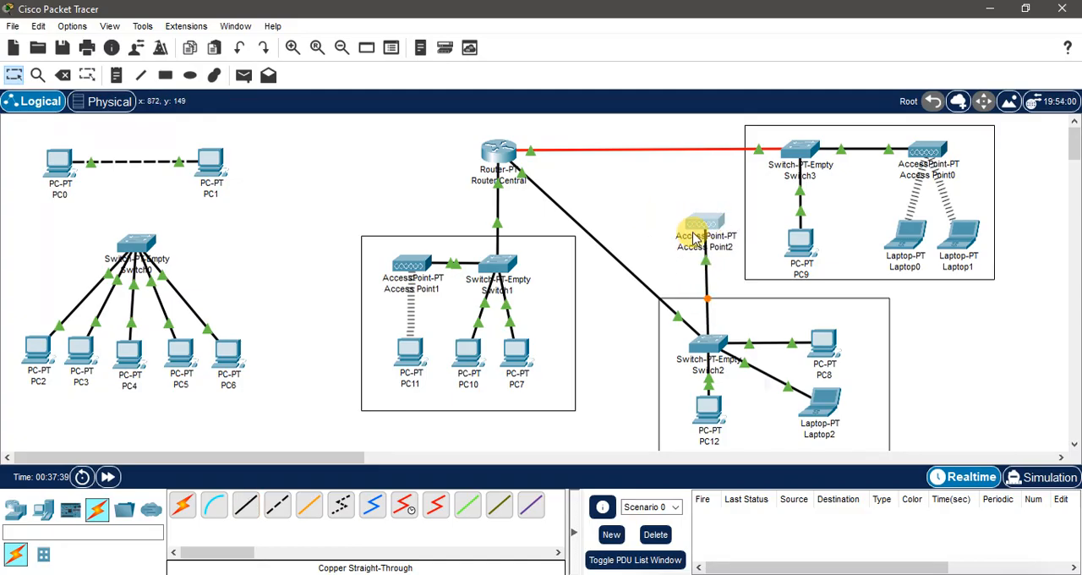
Step: Add a Laptop-PT and position it beside Access Point2, on the side facing Router Central
left_click(17, 507)
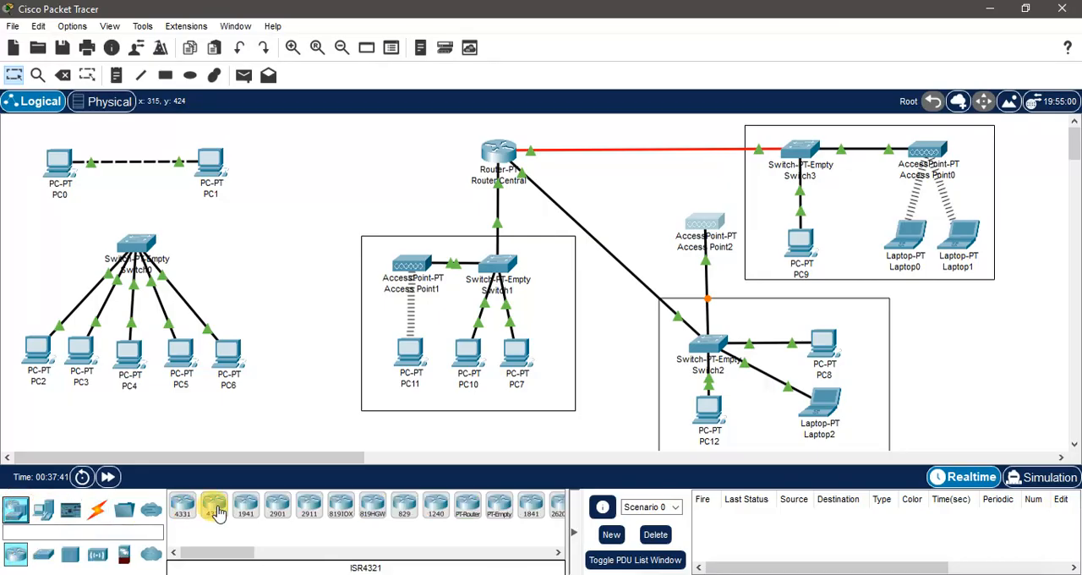
left_click(43, 507)
left_click(214, 505)
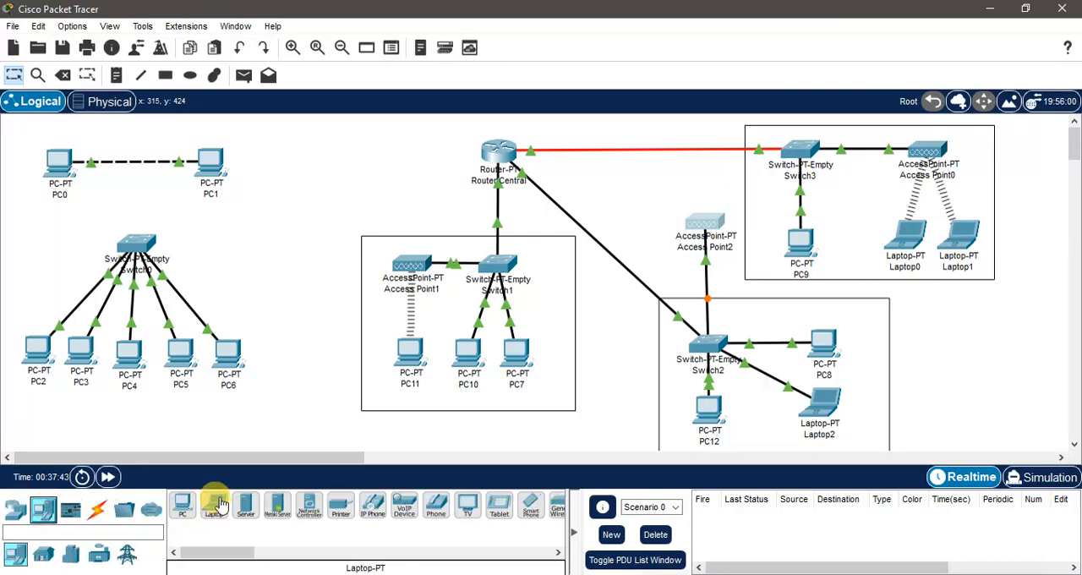
left_click(617, 270)
left_click_drag(620, 271, 645, 224)
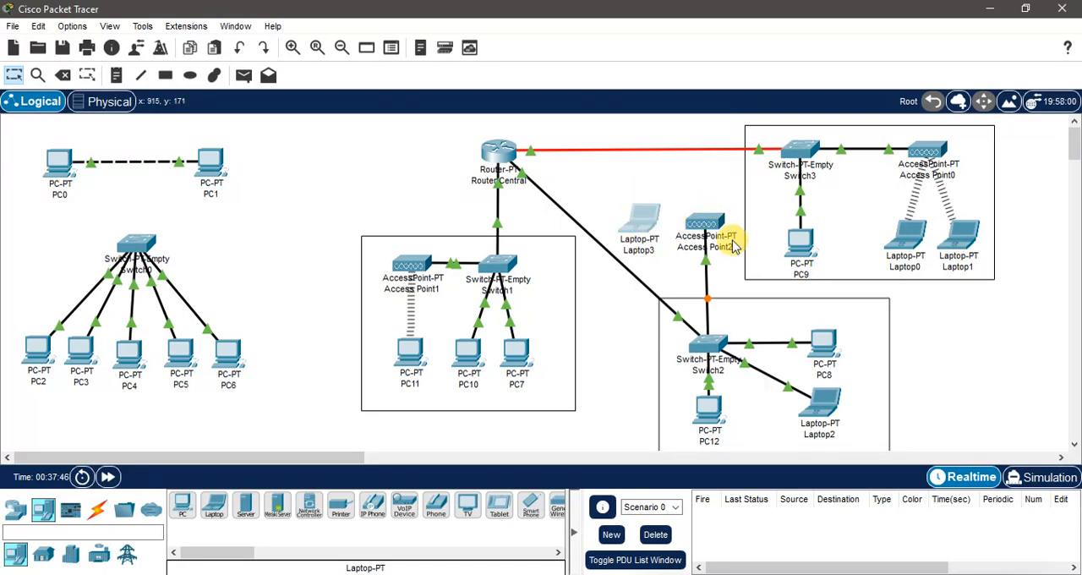
Step: Replace Laptop3's Ethernet module with a WPC300N wireless module, power the laptop back on and close its window
left_click(624, 208)
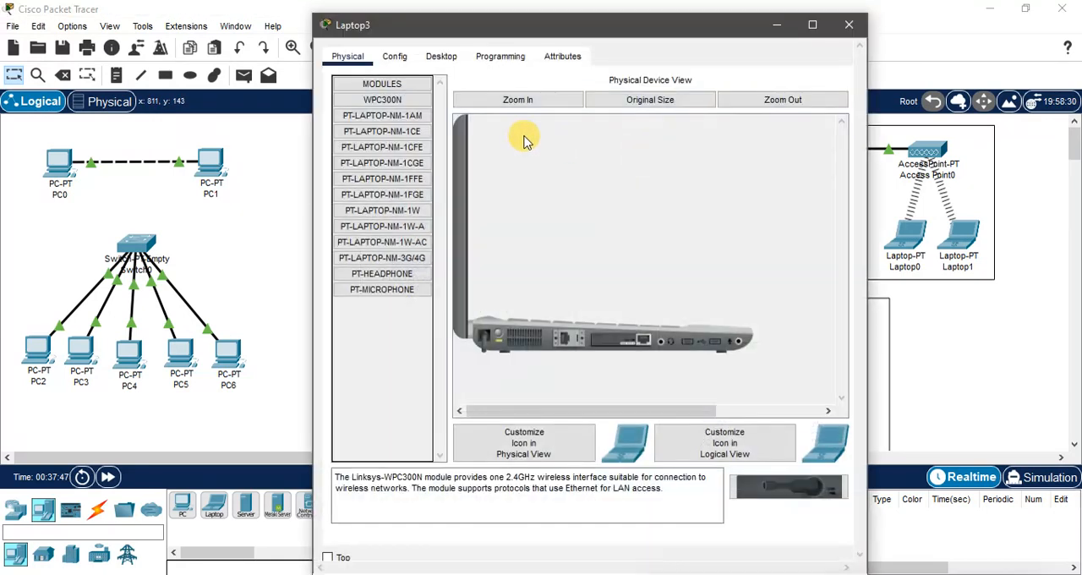
left_click(394, 55)
left_click(348, 56)
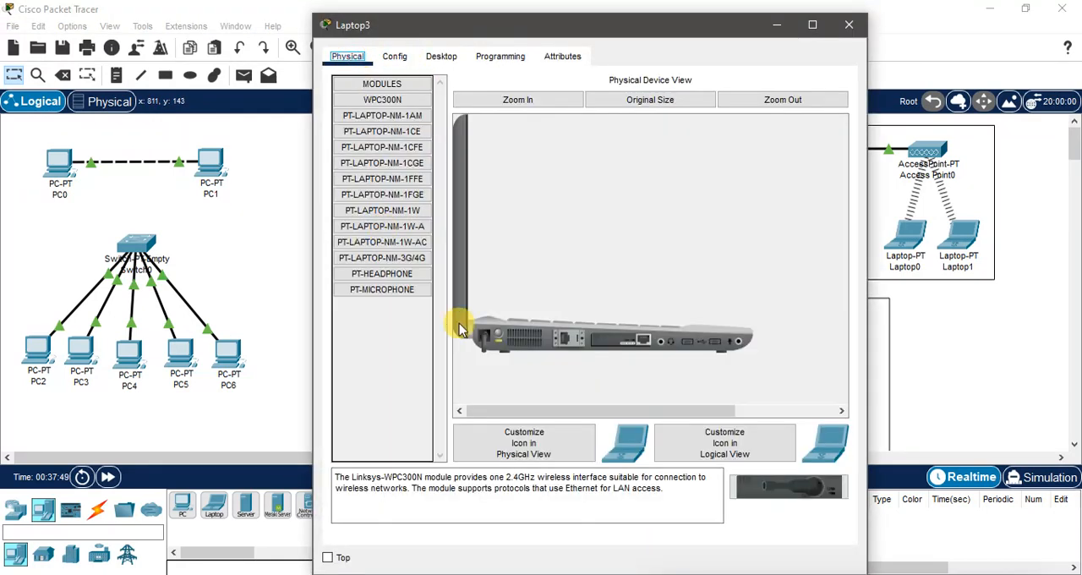
left_click_drag(618, 339, 378, 362)
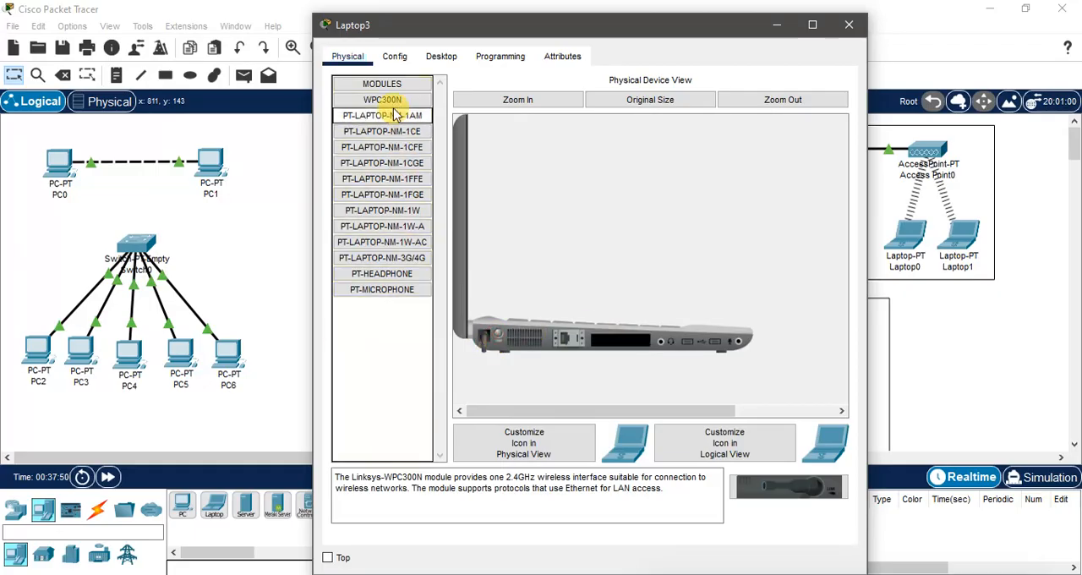
left_click_drag(384, 99, 617, 345)
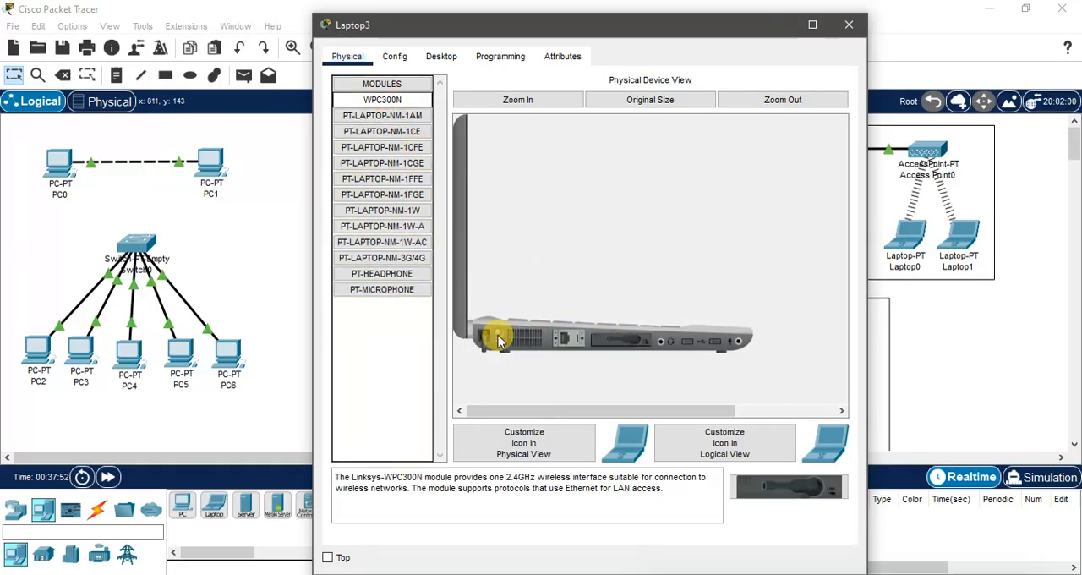
left_click(497, 338)
left_click(848, 25)
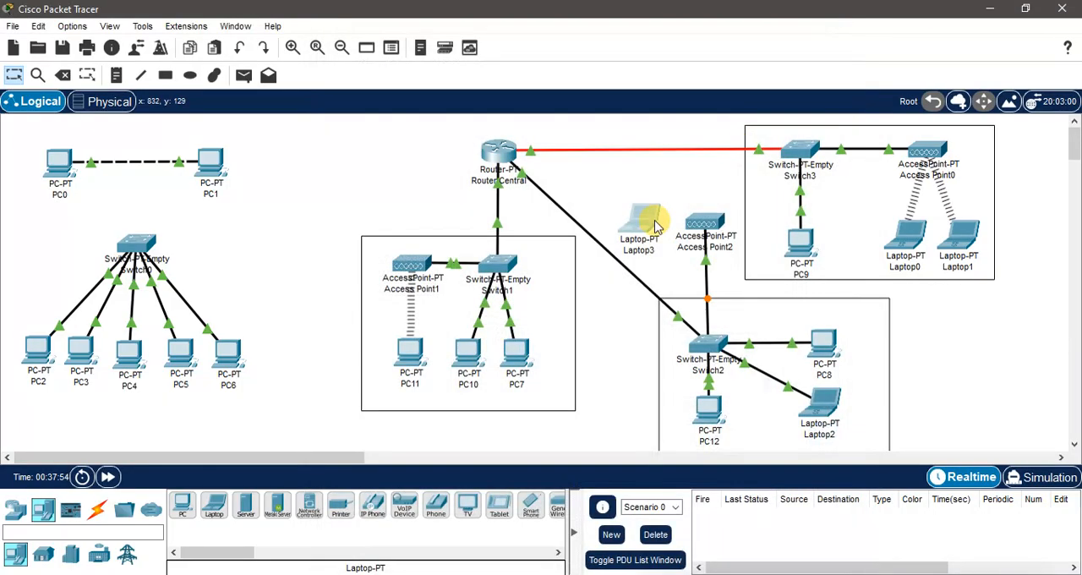
Step: Open Laptop3's PC Wireless utility and refresh its list of available wireless networks
left_click(644, 234)
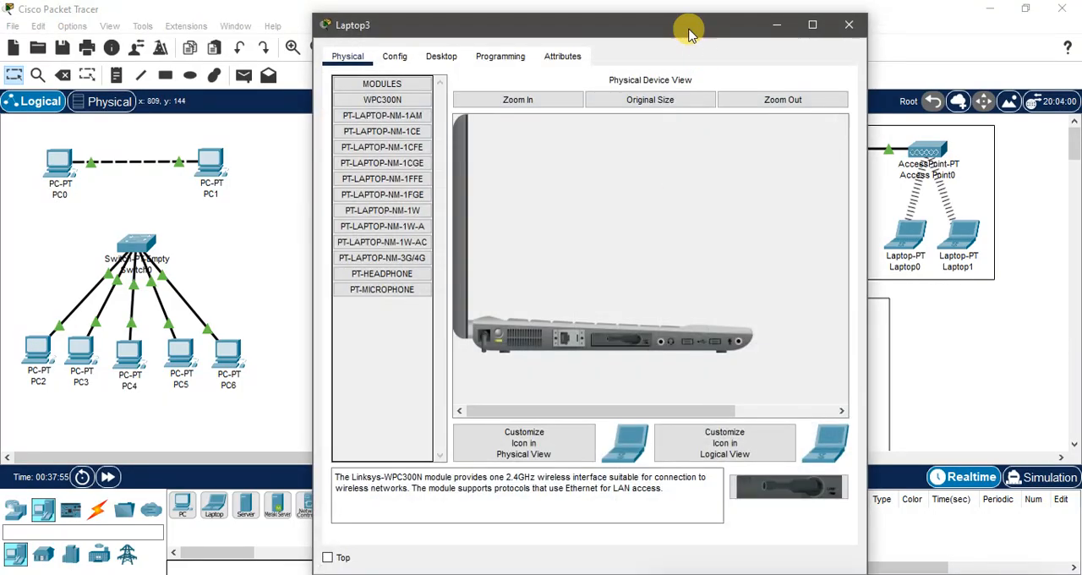
left_click_drag(688, 29, 423, 53)
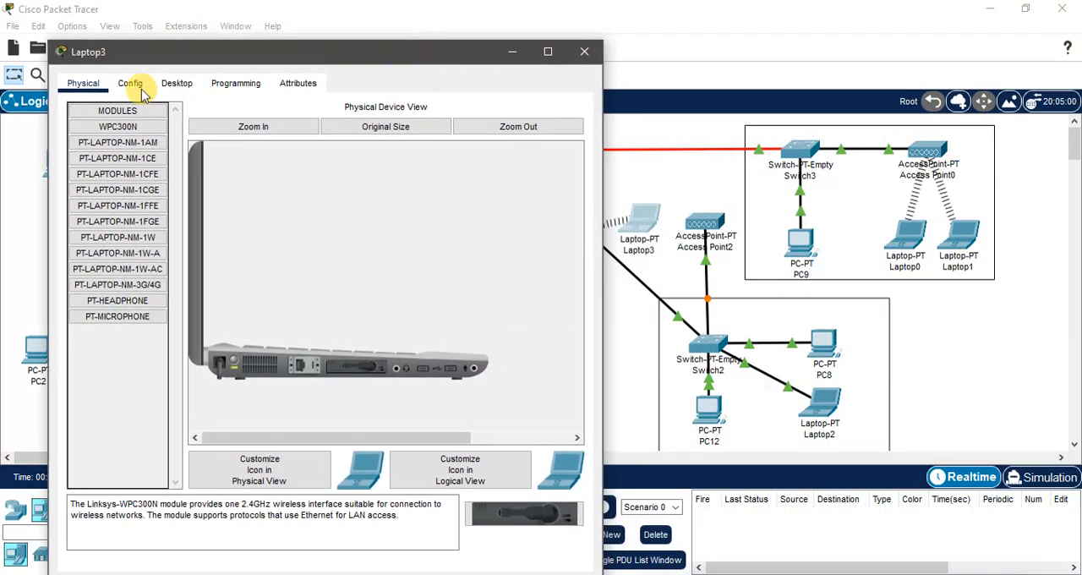
left_click(178, 83)
left_click(116, 294)
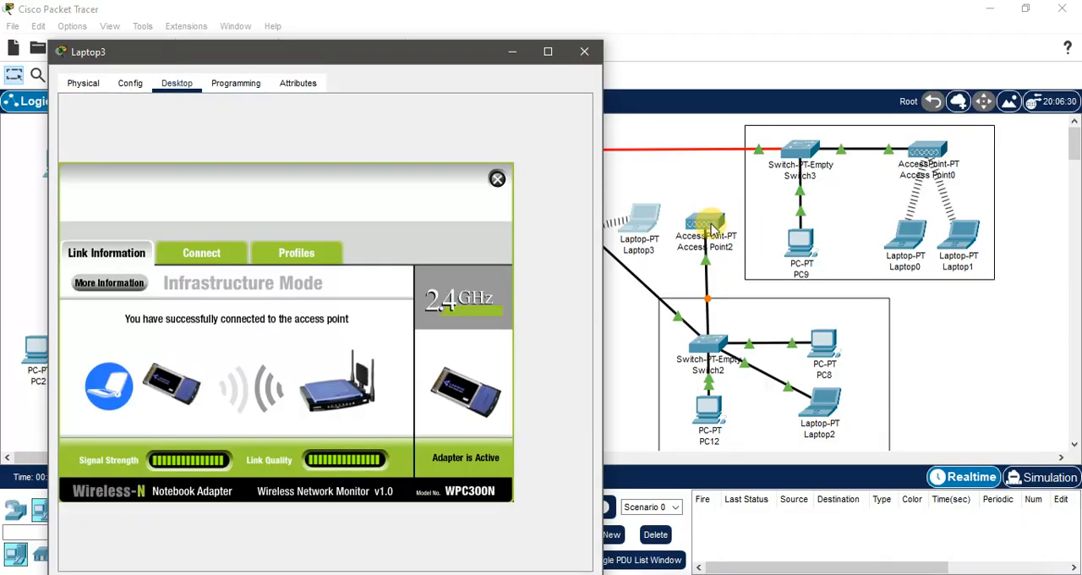
left_click(203, 251)
left_click(306, 422)
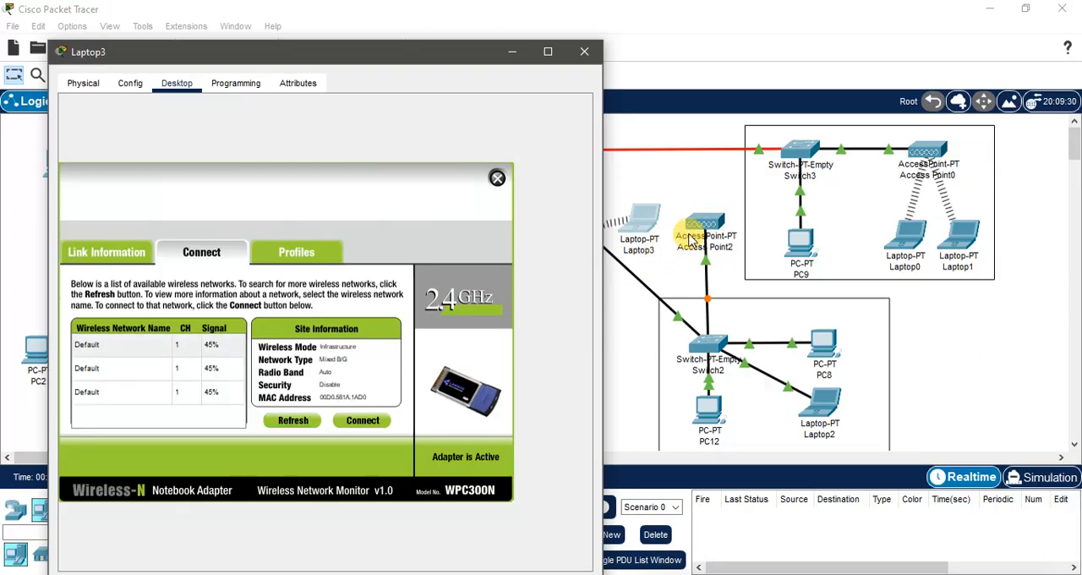
Step: Connect Laptop3 to the Default wireless network of Access Point2, close its window and align the laptop level with the access point
left_click(116, 369)
left_click(128, 393)
left_click(353, 421)
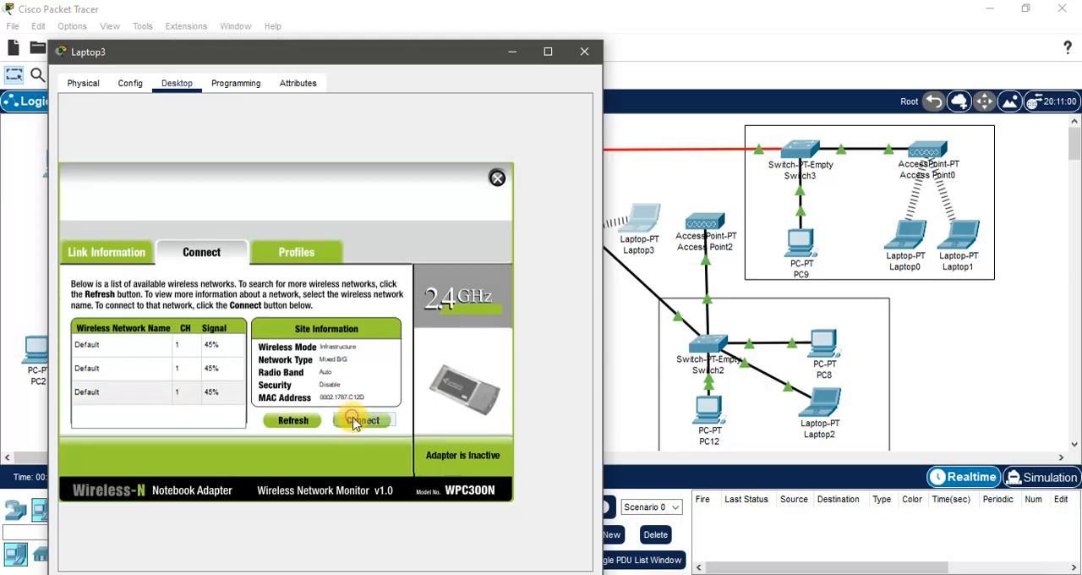
left_click(85, 394)
left_click(364, 420)
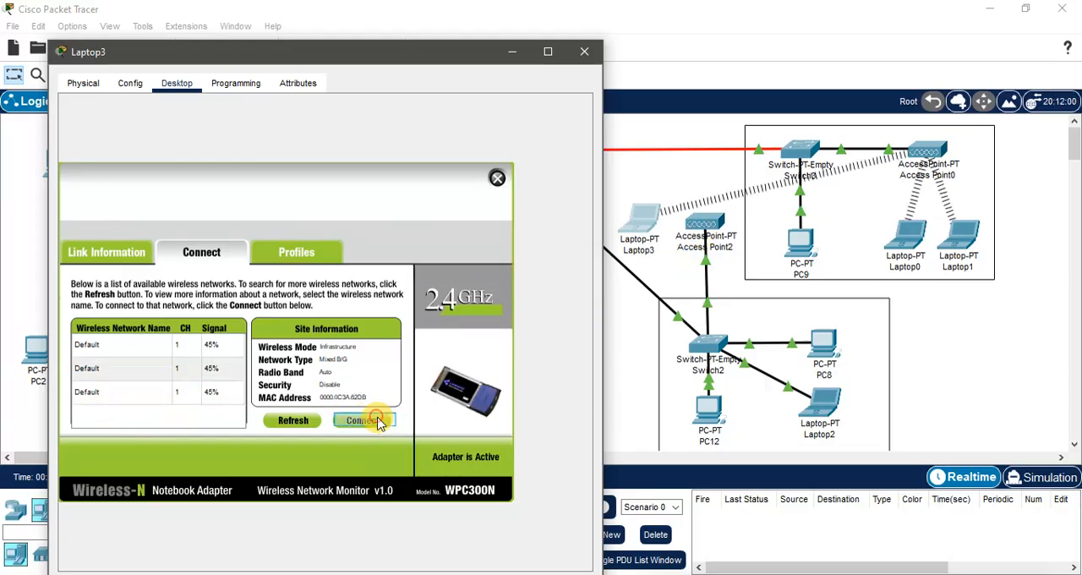
left_click(583, 52)
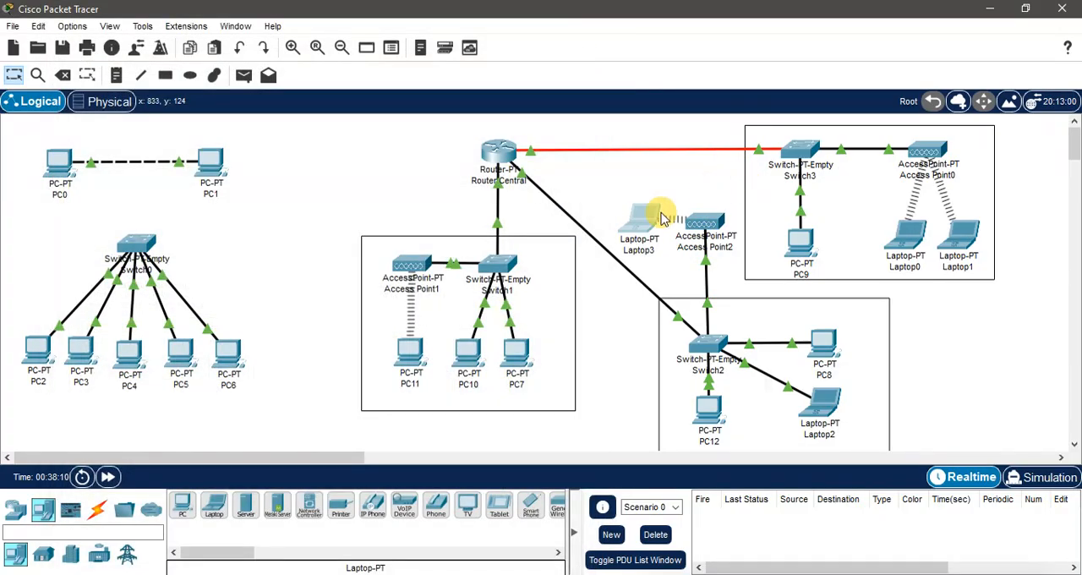
left_click_drag(647, 227, 643, 223)
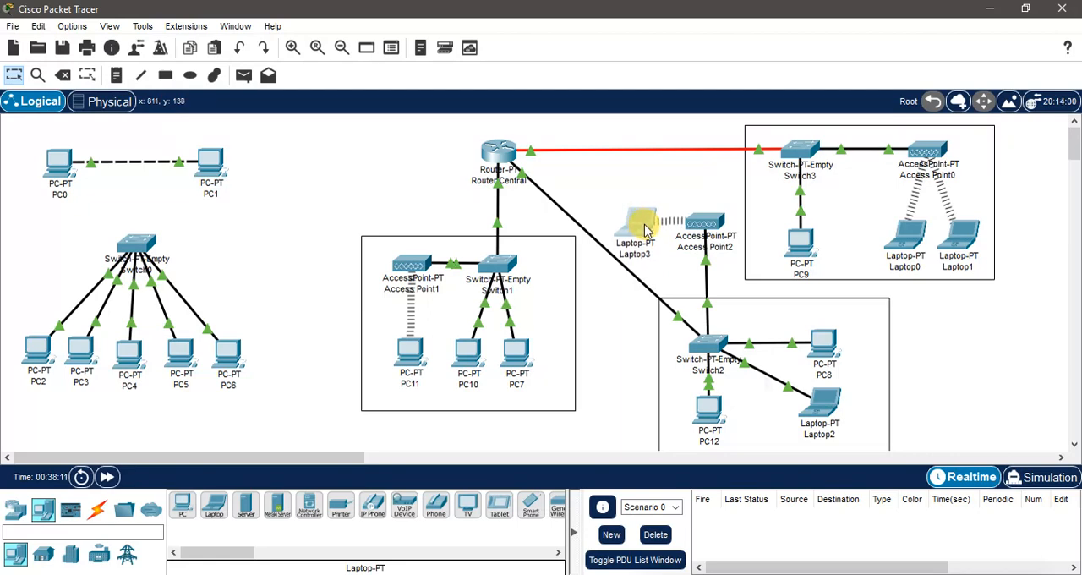
Step: Check the DHCP addressing in Laptop3's IP configuration, close its window and deselect the laptop
left_click(648, 232)
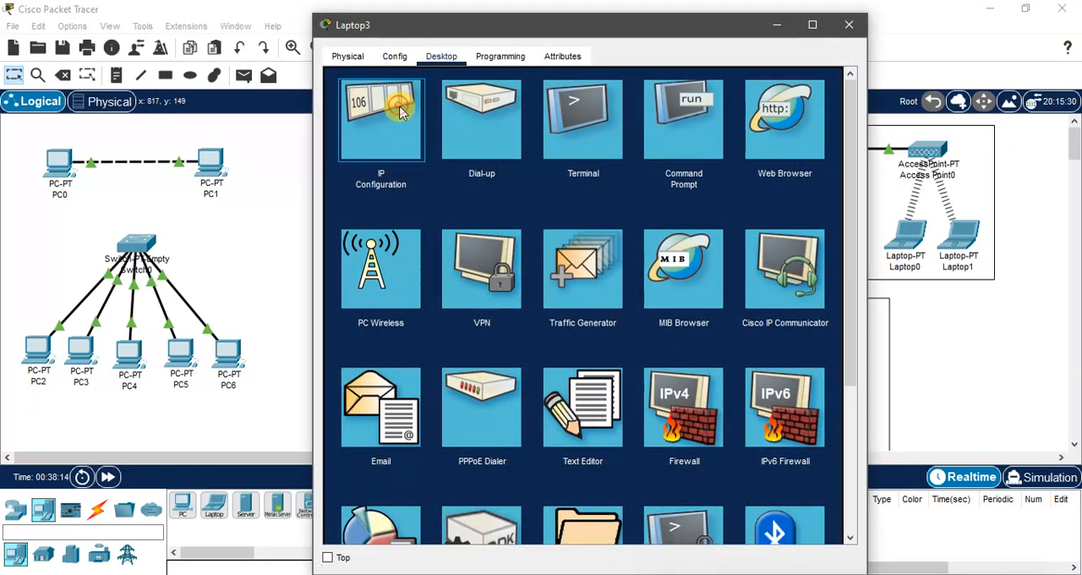
left_click(400, 113)
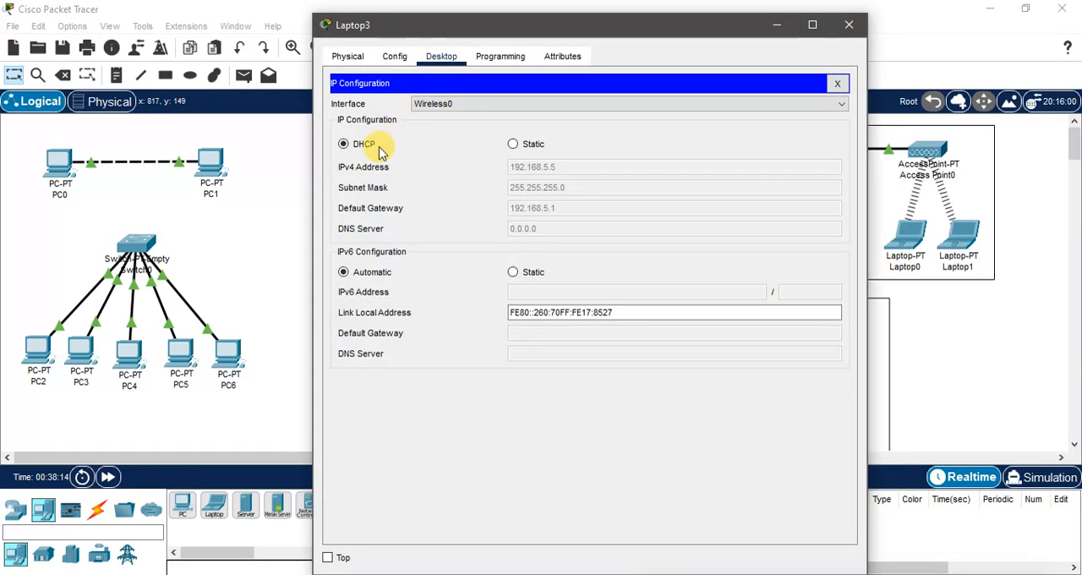
left_click(846, 24)
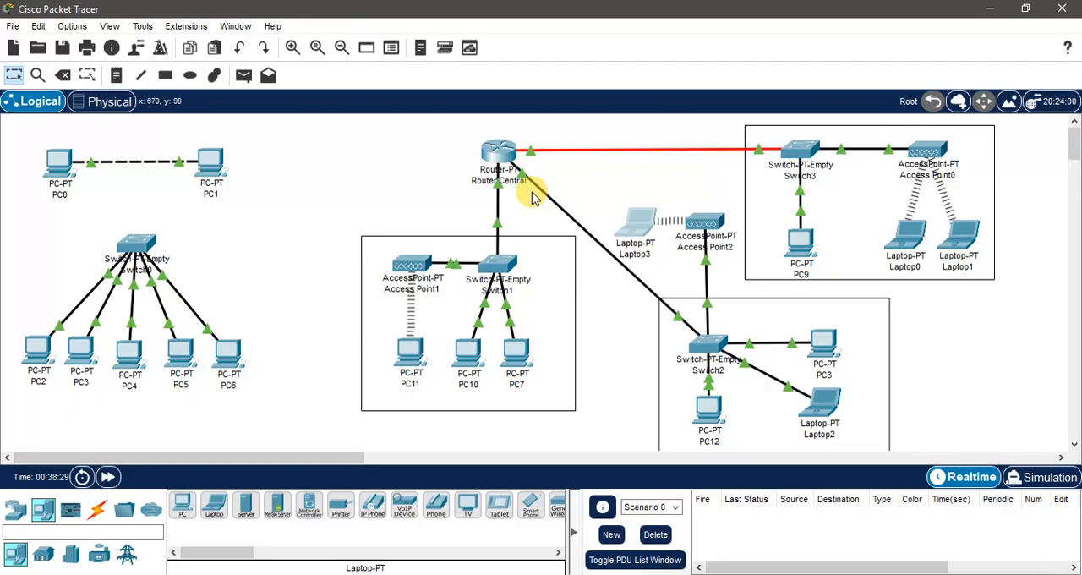
left_click(614, 176)
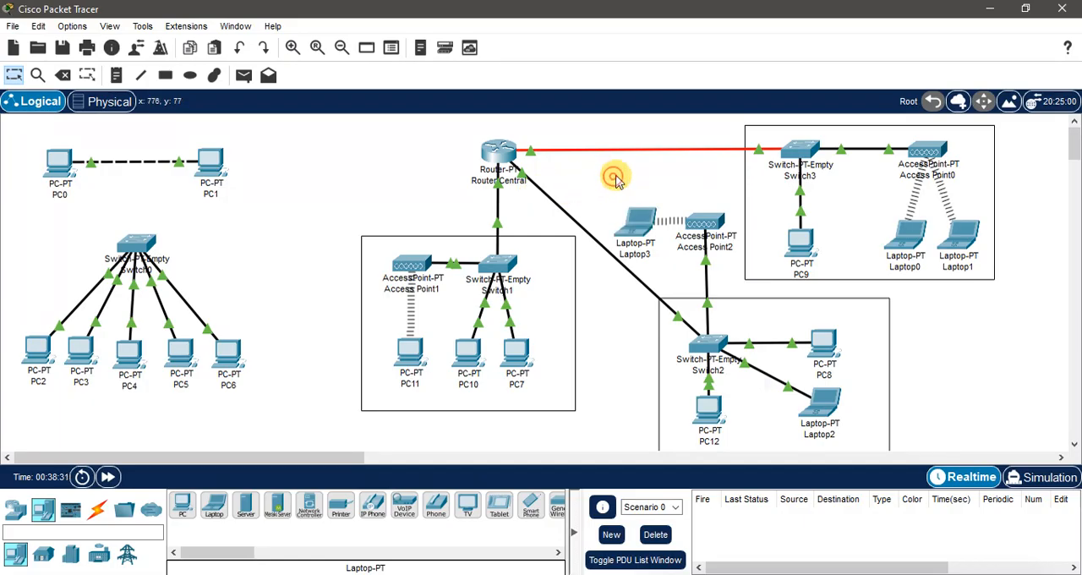